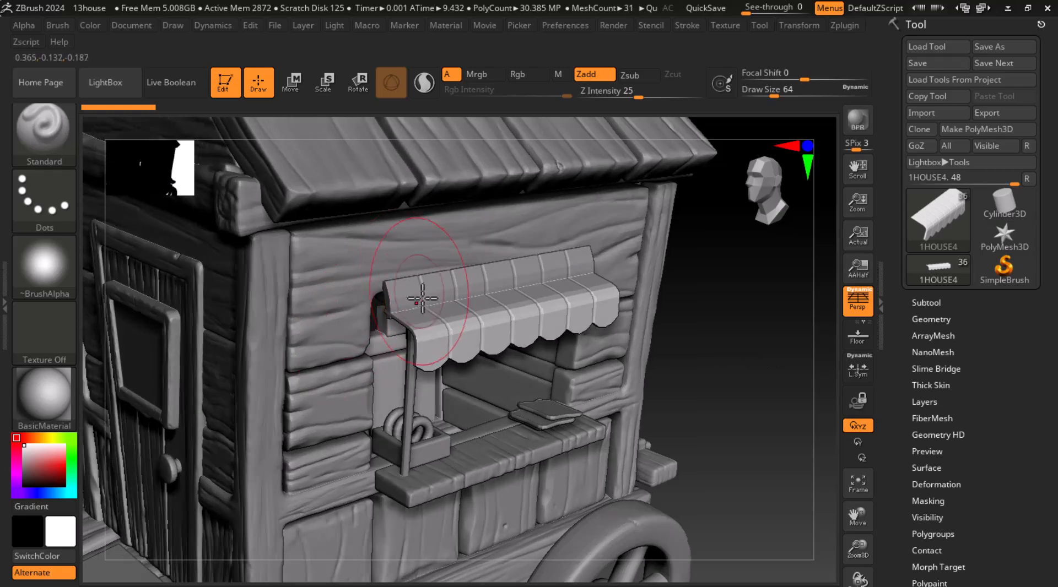
Step: Switch to the "Cloth Sculpting in ZBrush" article in Chrome and read its Initial Setup section
{"action": "key", "text": "alt+Tab"}
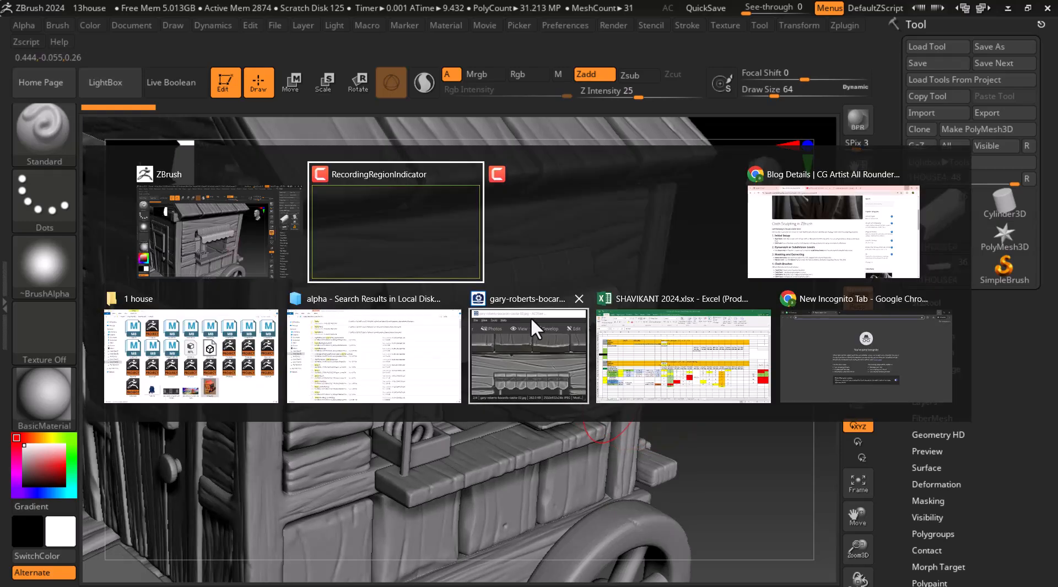
{"action": "left_click", "coordinate": [798, 246]}
{"action": "scroll", "coordinate": [547, 353], "scroll_direction": "up", "scroll_amount": 5}
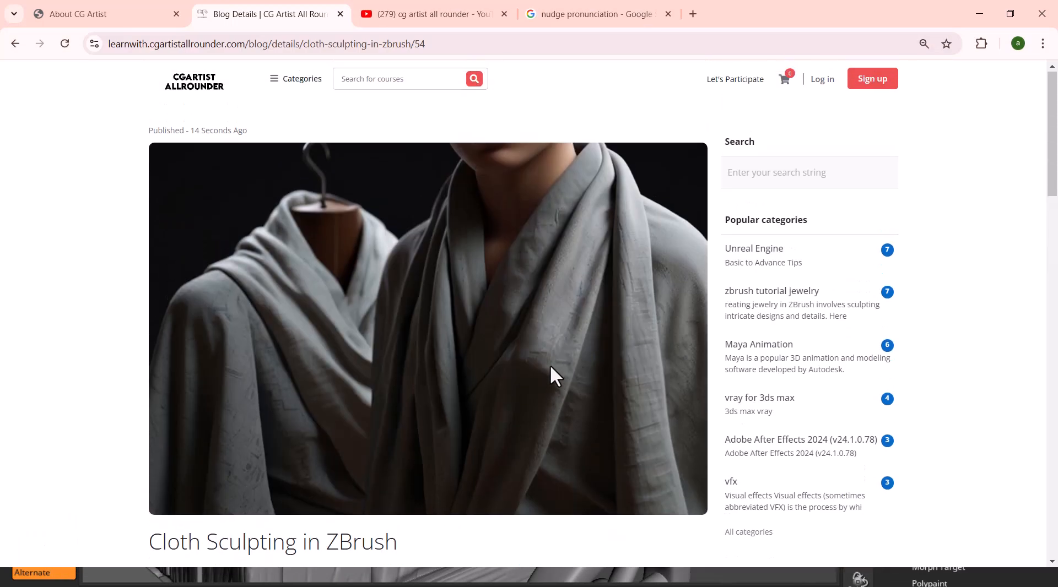
{"action": "scroll", "coordinate": [489, 331], "scroll_direction": "down", "scroll_amount": 6}
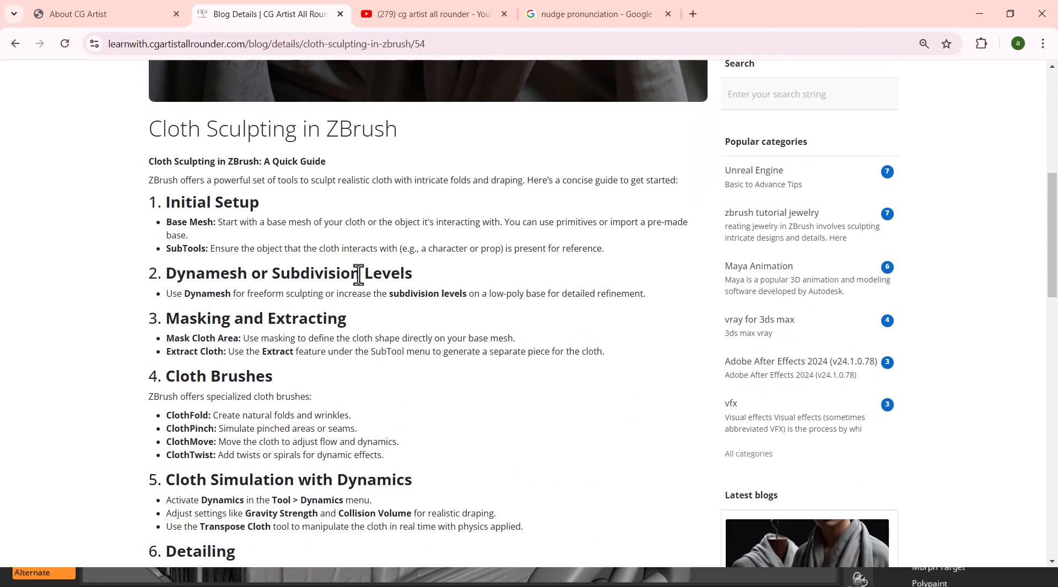
{"action": "left_click_drag", "start_coordinate": [182, 203], "coordinate": [253, 210]}
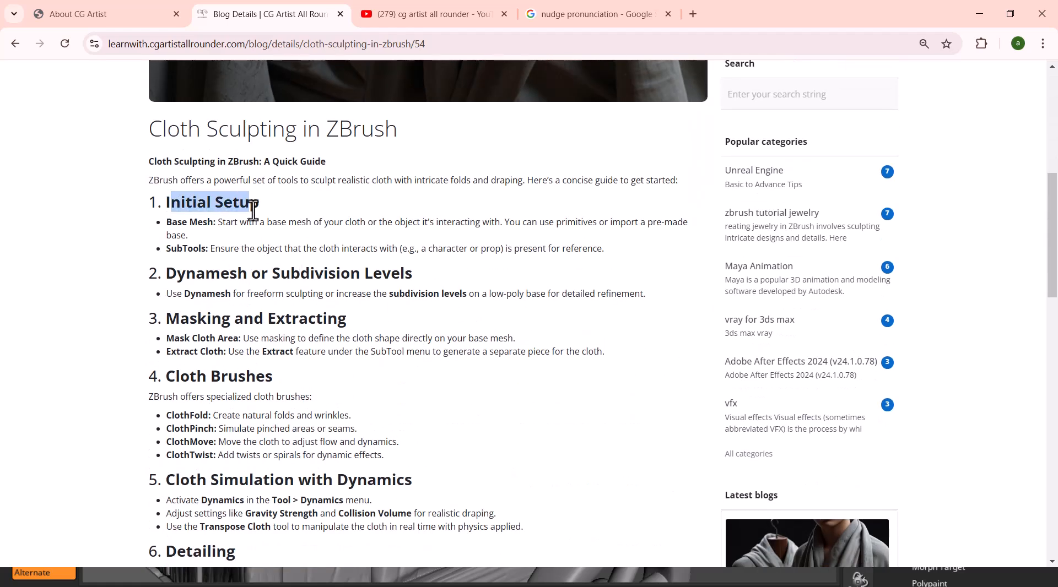
{"action": "scroll", "coordinate": [263, 267], "scroll_direction": "up", "scroll_amount": 1, "text": "ctrl"}
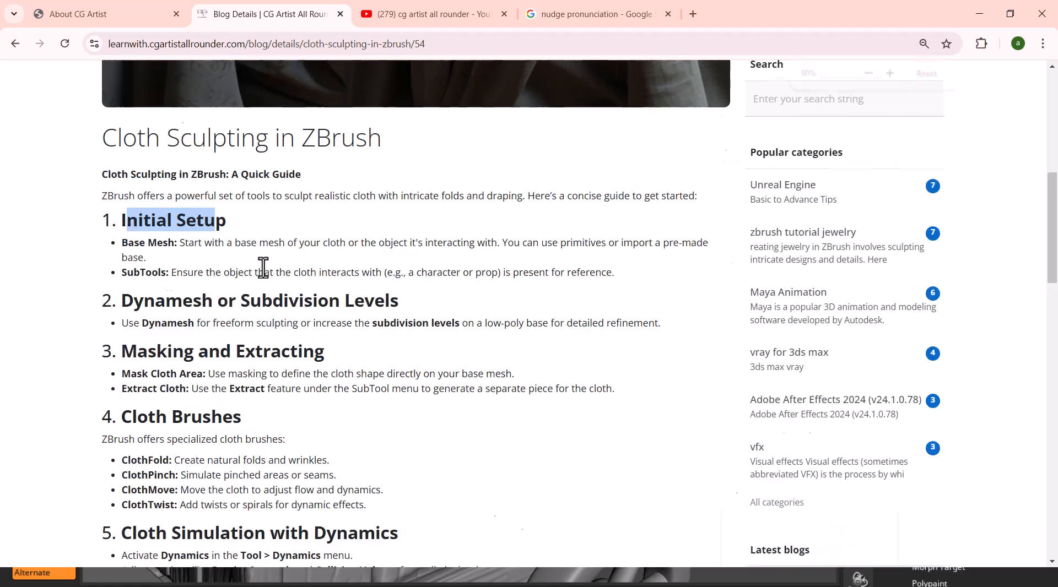
{"action": "left_click_drag", "start_coordinate": [123, 242], "coordinate": [168, 244]}
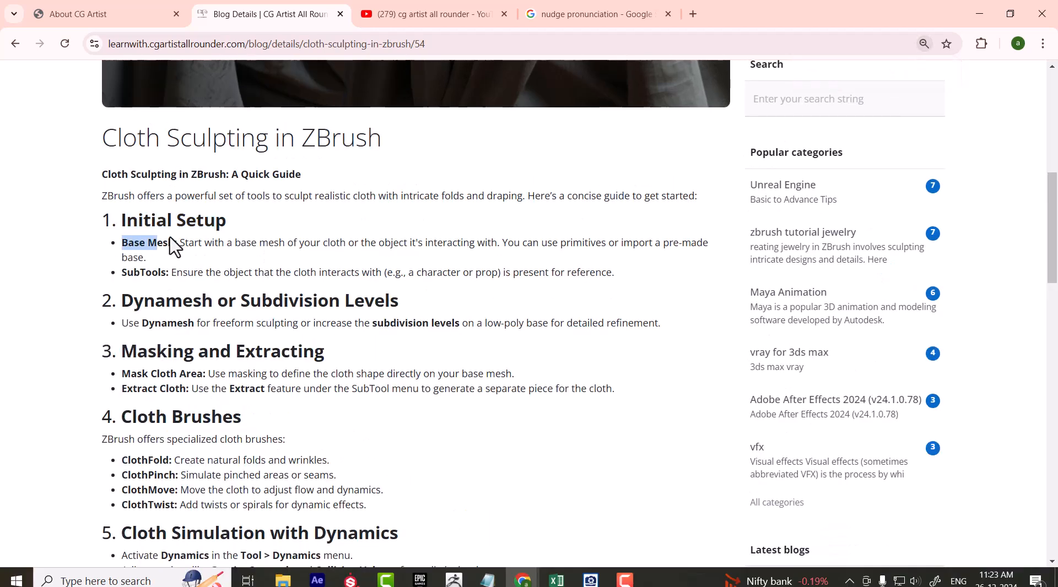
Step: Open the model's subtool list in ZBrush and review the article's "Dynamesh or Subdivision Levels" section
{"action": "left_click", "coordinate": [455, 580]}
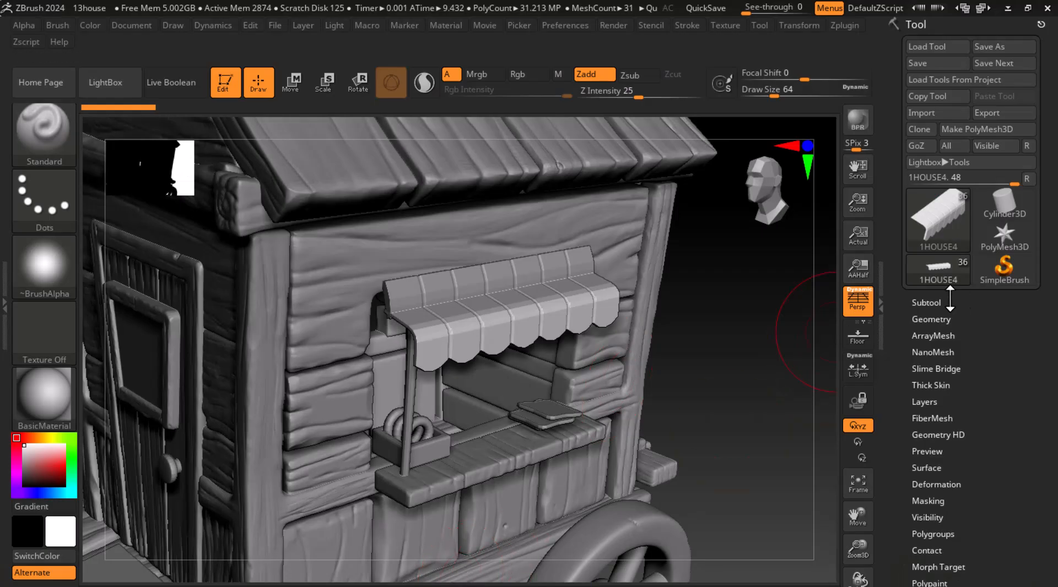
{"action": "left_click", "coordinate": [927, 303]}
{"action": "key", "text": "alt+Tab"}
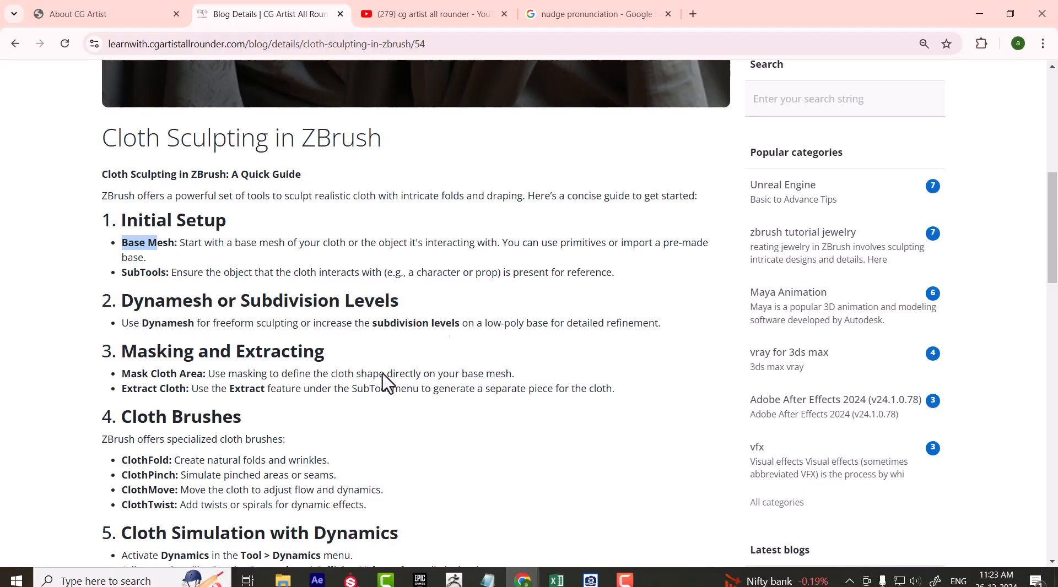
{"action": "left_click_drag", "start_coordinate": [121, 301], "coordinate": [314, 302]}
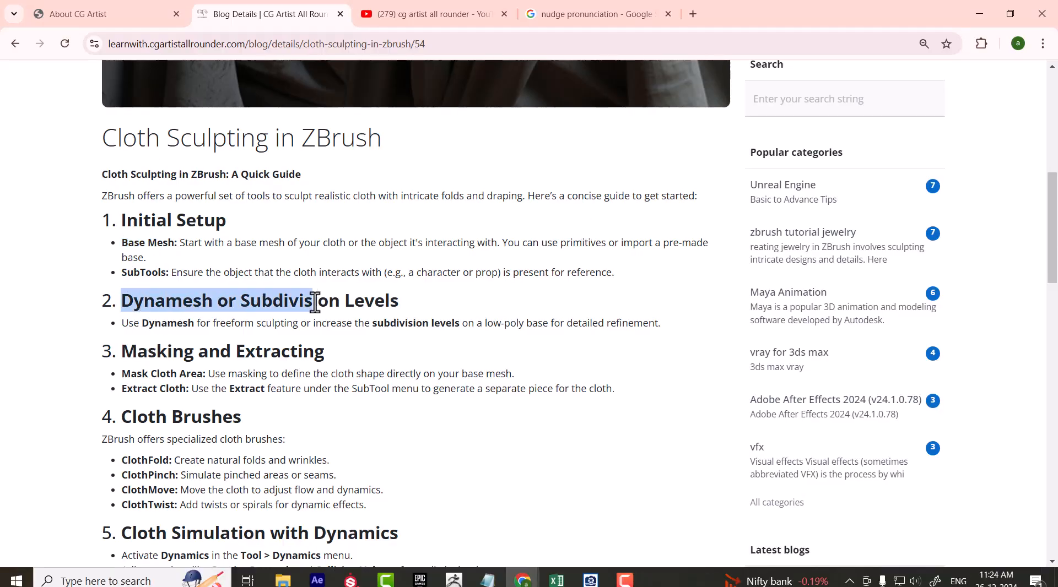
{"action": "key", "text": "alt+Tab"}
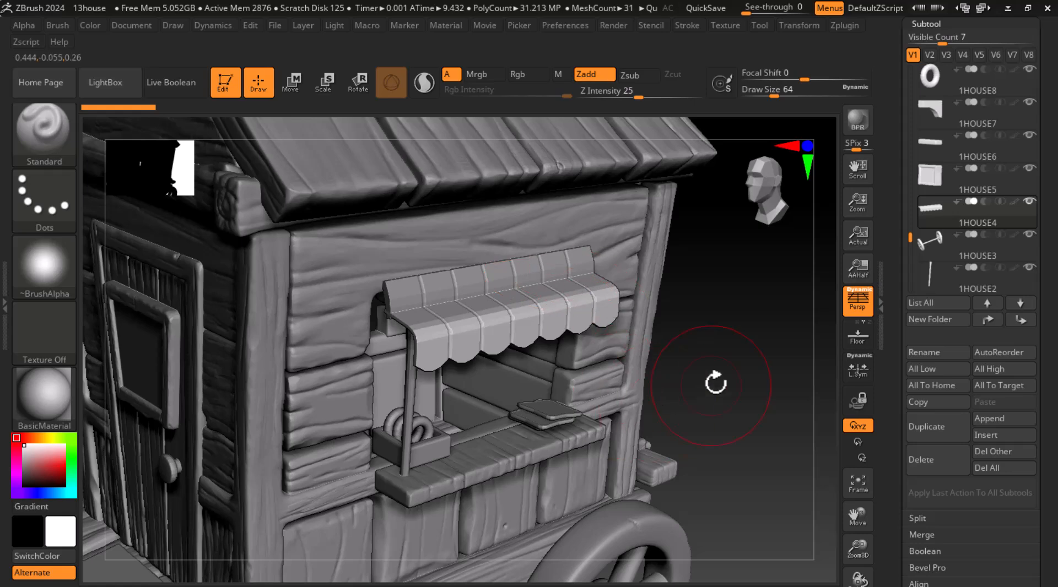
Step: Show the polygon wireframe and ZRemesh the scalloped awning and the upper awning strip with a target polygon count of 5
{"action": "key", "text": "shift+f"}
{"action": "left_click_drag", "start_coordinate": [739, 371], "coordinate": [755, 357]}
{"action": "left_click_drag", "start_coordinate": [893, 378], "coordinate": [898, 277]}
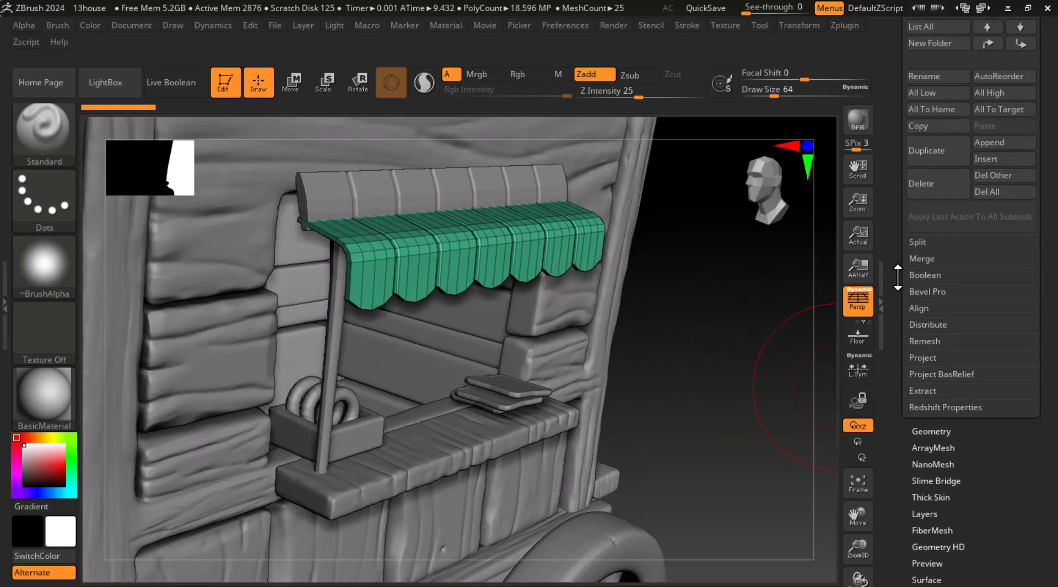
{"action": "left_click", "coordinate": [923, 431]}
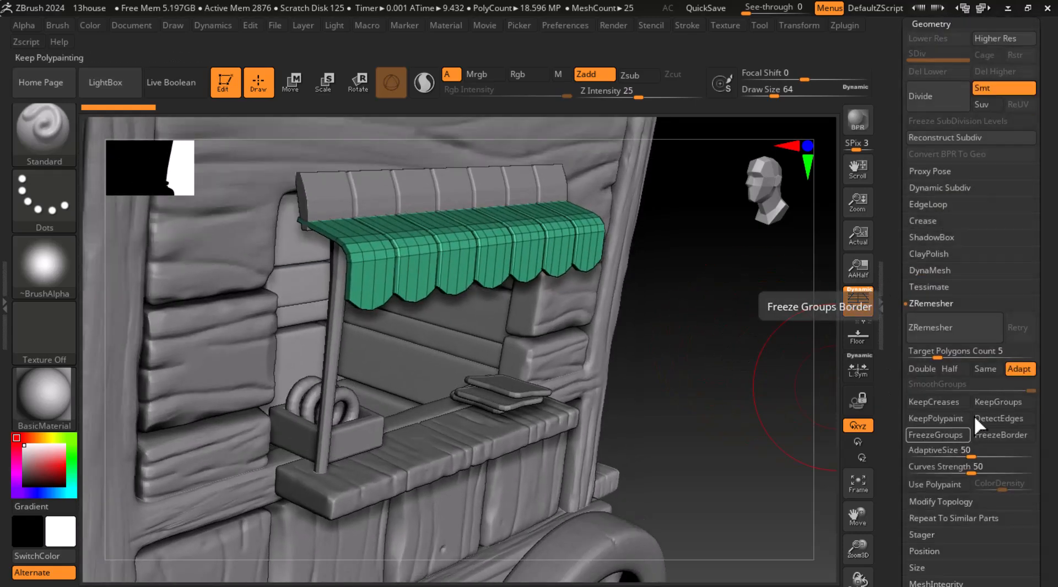
{"action": "left_click", "coordinate": [942, 332]}
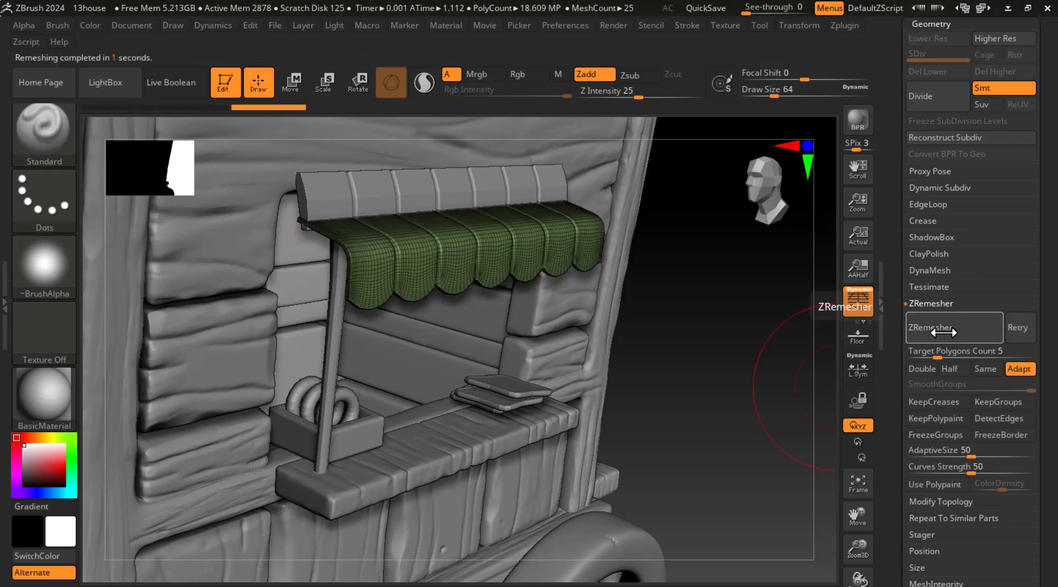
{"action": "left_click", "coordinate": [397, 187], "text": "alt"}
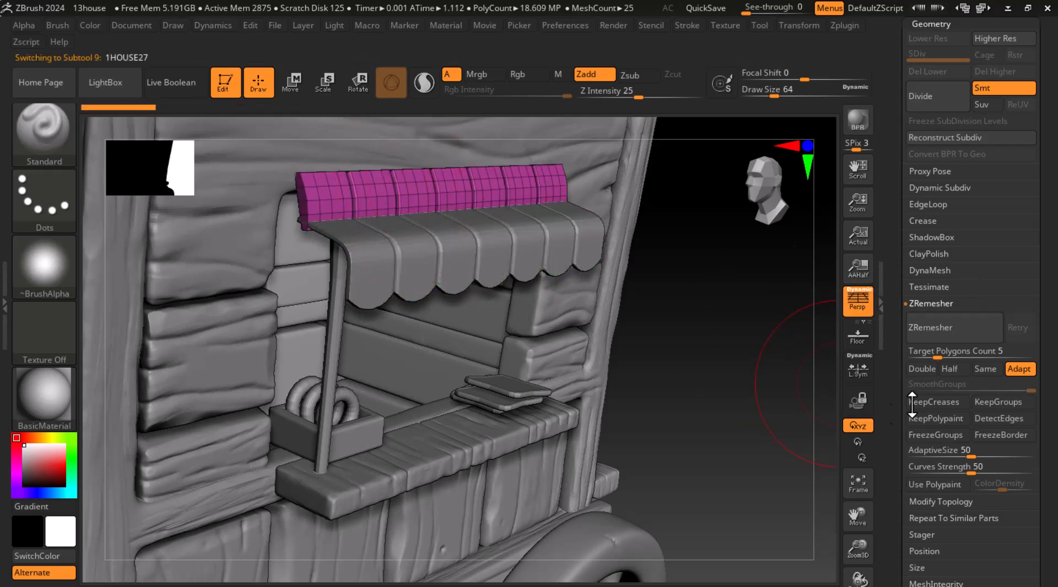
{"action": "left_click", "coordinate": [944, 327]}
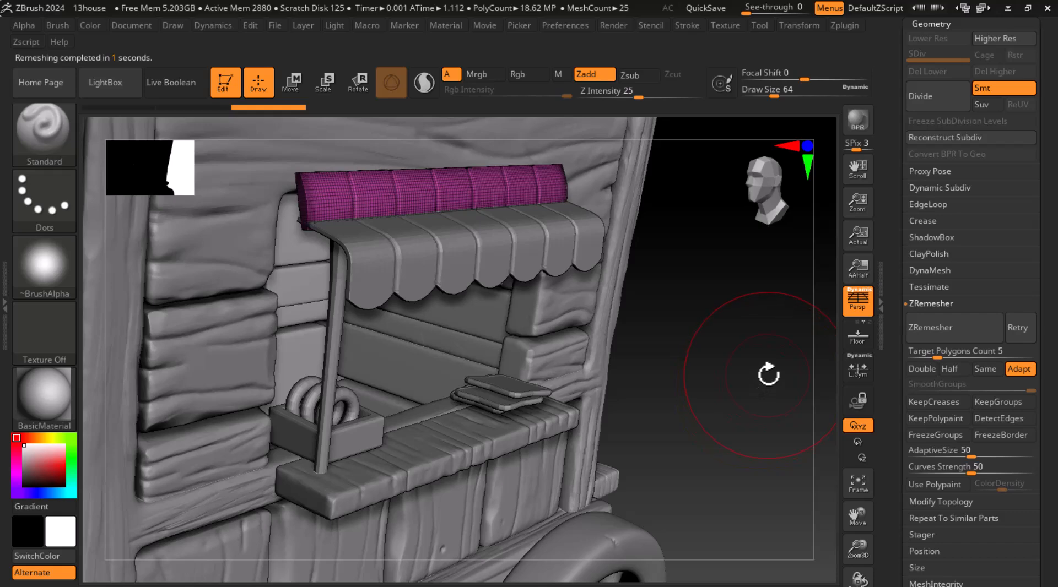
Step: Compare the awning above the cart window with the reference image in ACDSee and inspect it from both sides
{"action": "mouse_move", "coordinate": [772, 371]}
{"action": "left_mouse_down"}
{"action": "mouse_move", "coordinate": [791, 378]}
{"action": "mouse_move", "coordinate": [737, 389]}
{"action": "mouse_move", "coordinate": [722, 366]}
{"action": "mouse_move", "coordinate": [722, 383]}
{"action": "mouse_move", "coordinate": [746, 370]}
{"action": "mouse_move", "coordinate": [678, 373]}
{"action": "mouse_move", "coordinate": [651, 358]}
{"action": "left_mouse_up"}
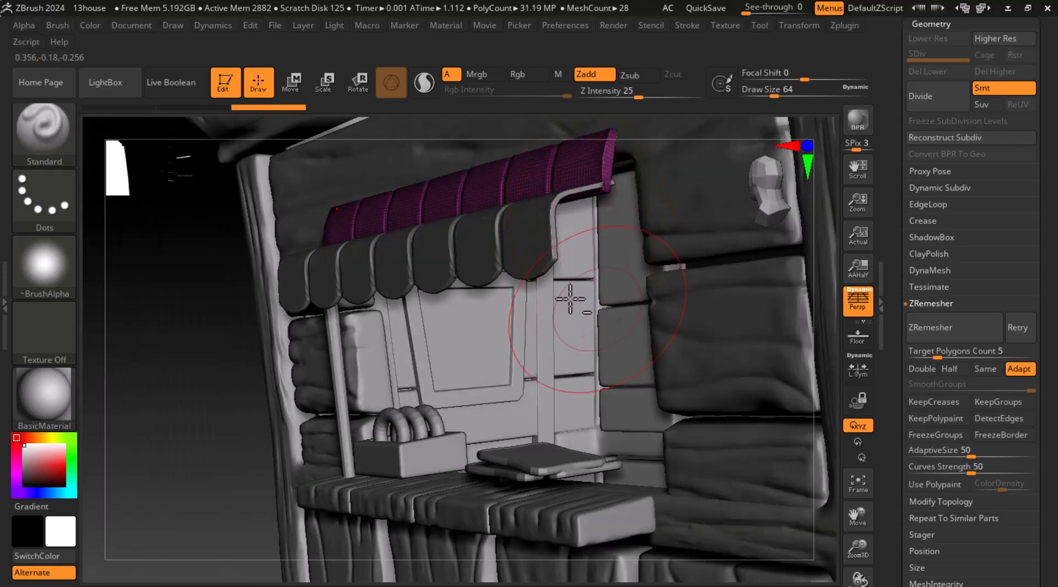
{"action": "key", "text": "alt+Tab"}
{"action": "left_click", "coordinate": [510, 345]}
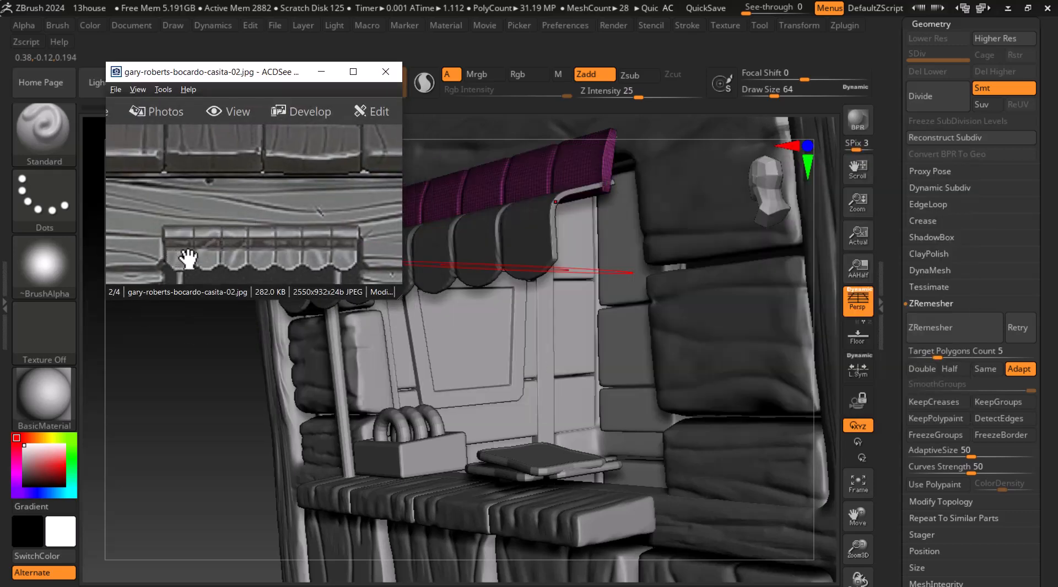
{"action": "left_click", "coordinate": [321, 72]}
{"action": "left_click_drag", "start_coordinate": [199, 392], "coordinate": [576, 419]}
{"action": "left_click_drag", "start_coordinate": [790, 405], "coordinate": [746, 330], "text": "shift"}
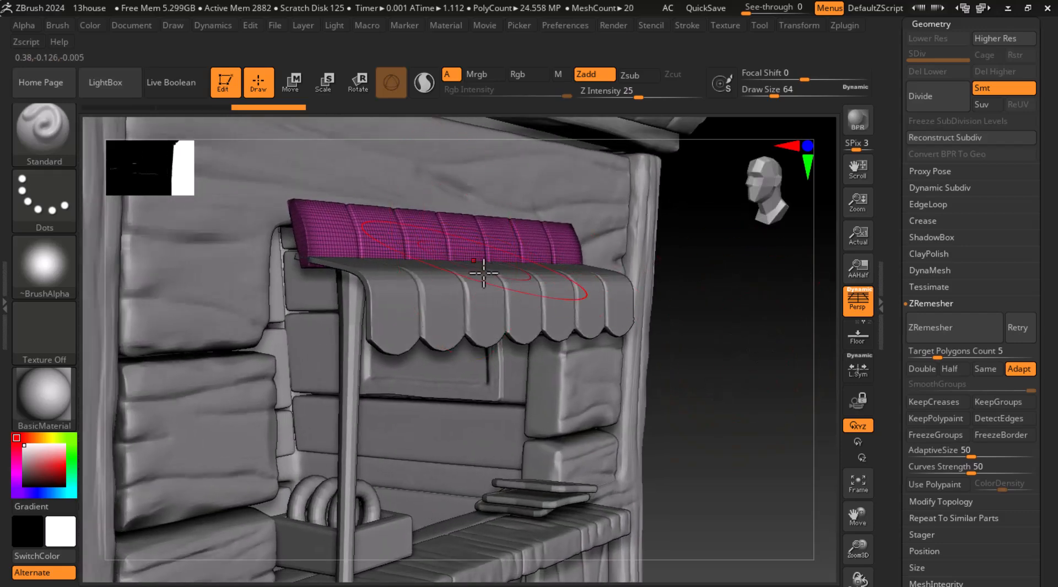
Step: Move the scalloped awning straight down by about 0.0043, away from the upper strip
{"action": "left_click", "coordinate": [501, 300], "text": "alt"}
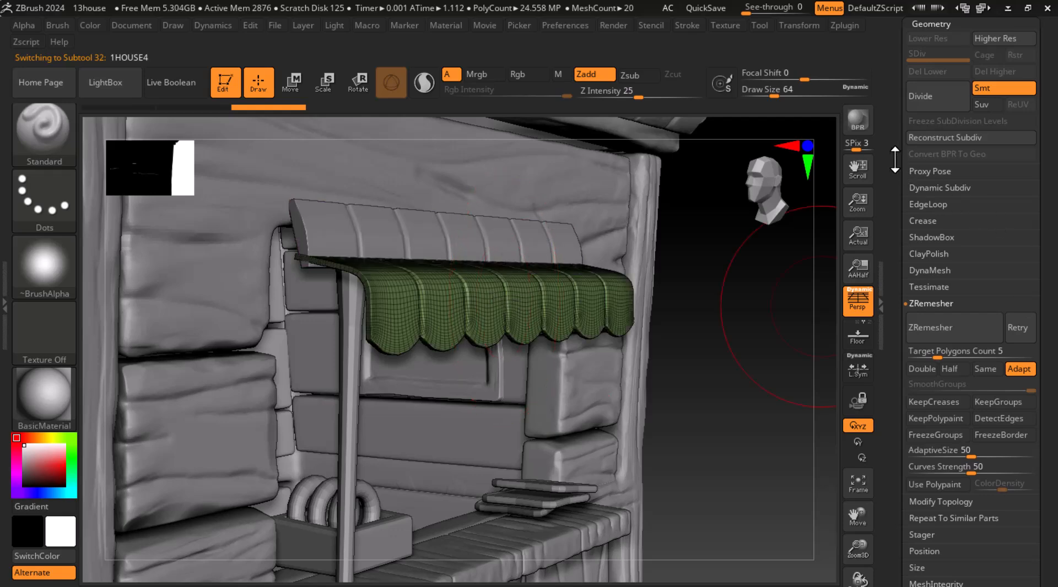
{"action": "left_click_drag", "start_coordinate": [895, 160], "coordinate": [911, 244]}
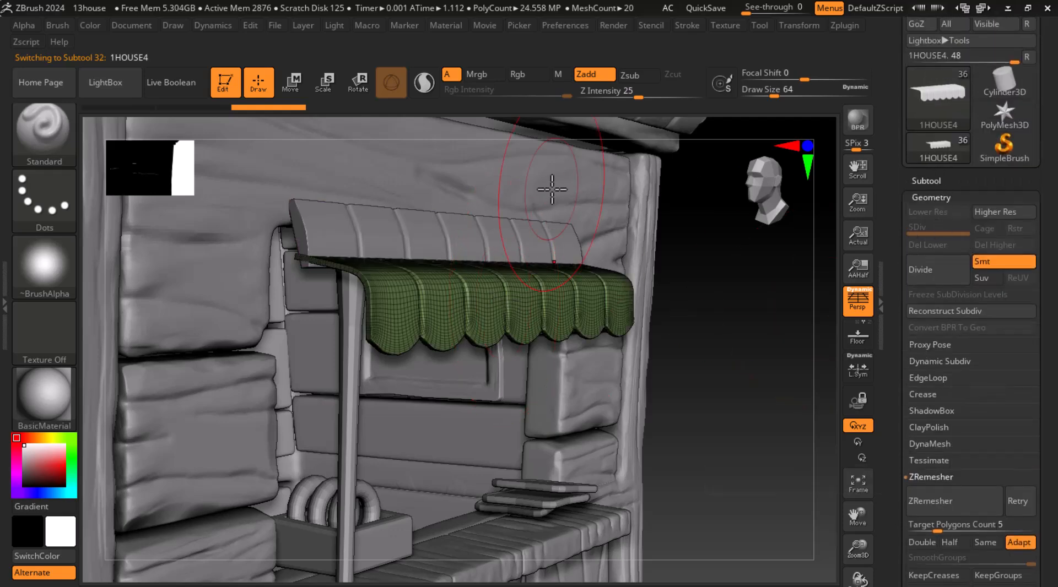
{"action": "left_click", "coordinate": [298, 86]}
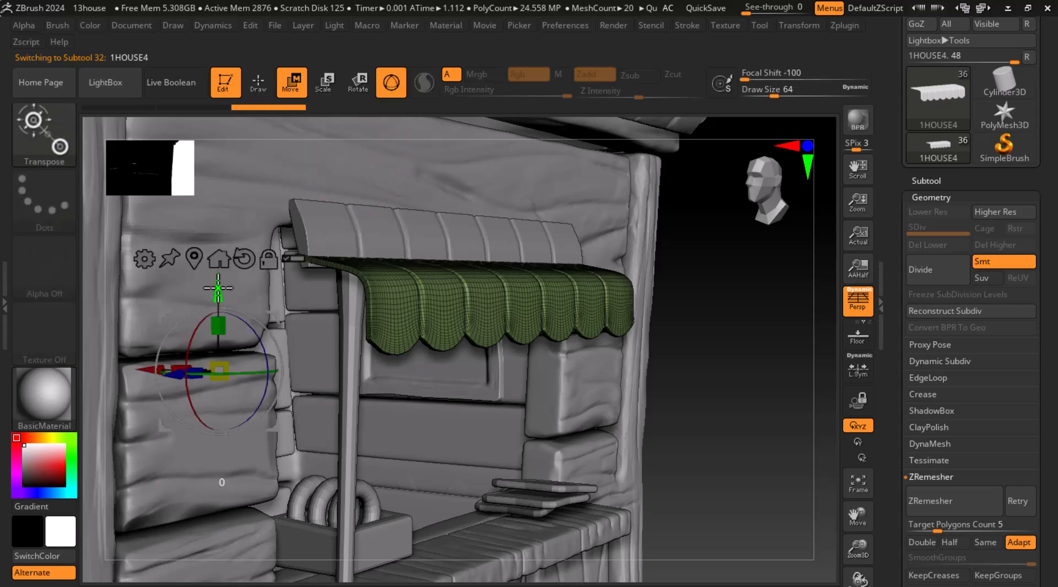
{"action": "left_click_drag", "start_coordinate": [219, 287], "coordinate": [219, 292]}
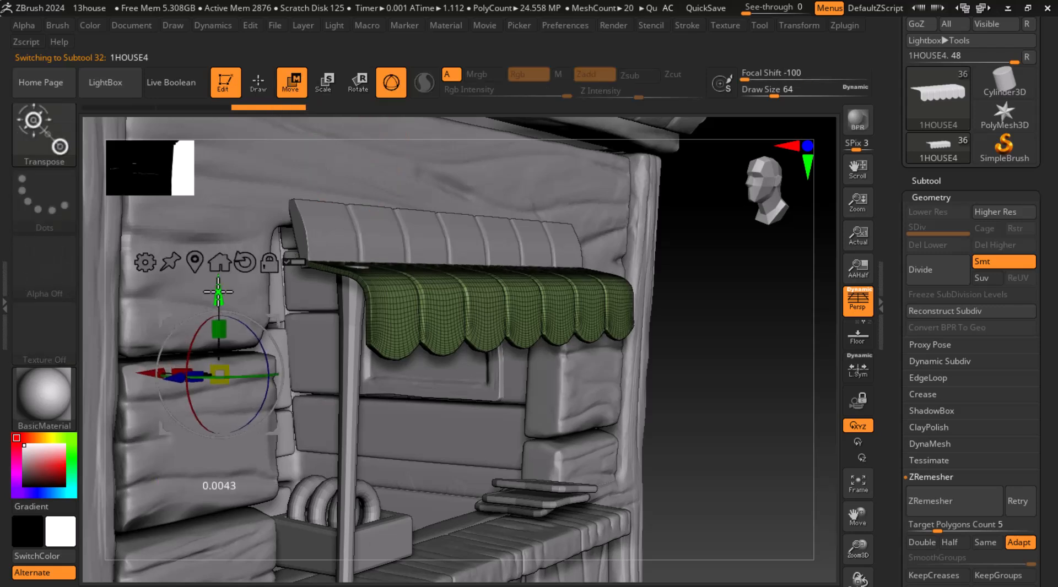
{"action": "left_click_drag", "start_coordinate": [756, 302], "coordinate": [776, 324]}
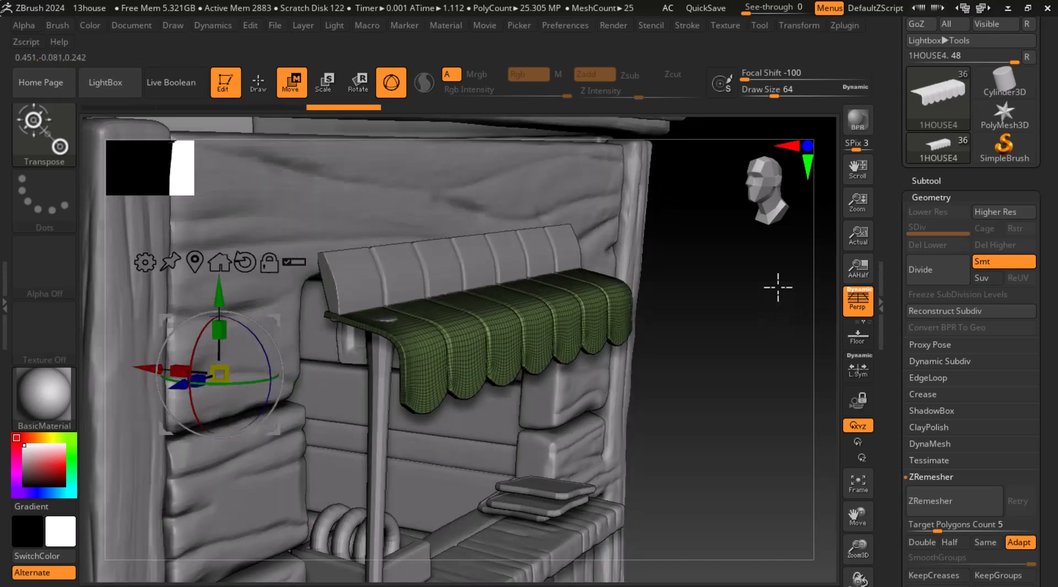
Step: Select the upper awning strip in Draw mode and load the compact_UI_brush_materials interface layout
{"action": "left_click", "coordinate": [936, 180]}
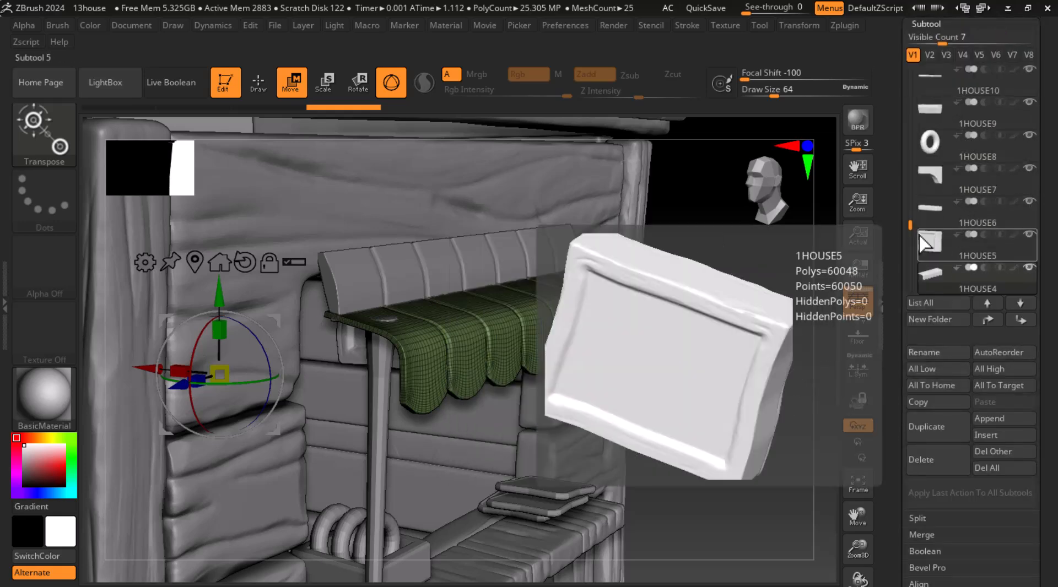
{"action": "left_click", "coordinate": [470, 263], "text": "alt"}
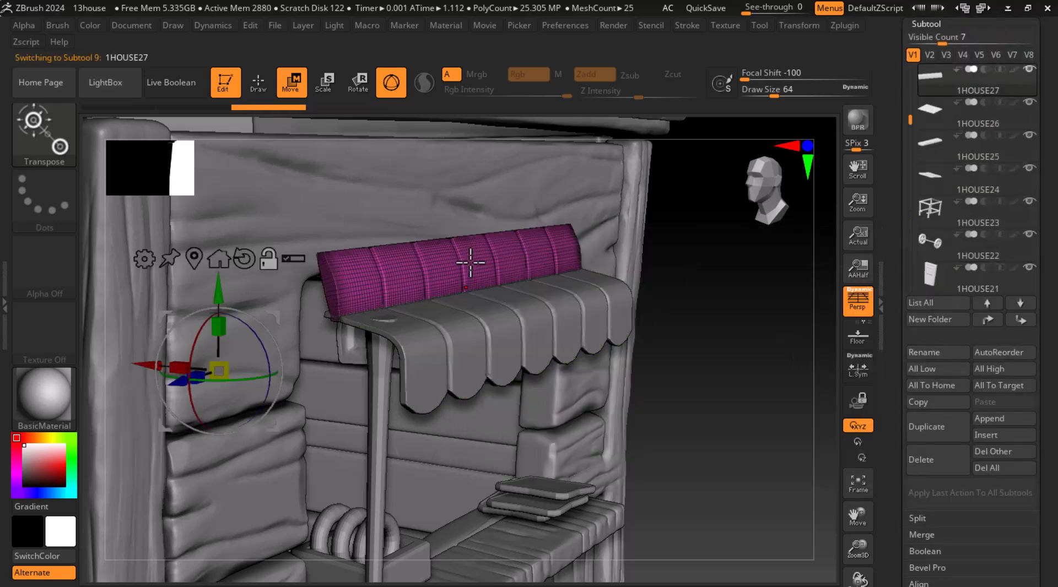
{"action": "left_click", "coordinate": [256, 84]}
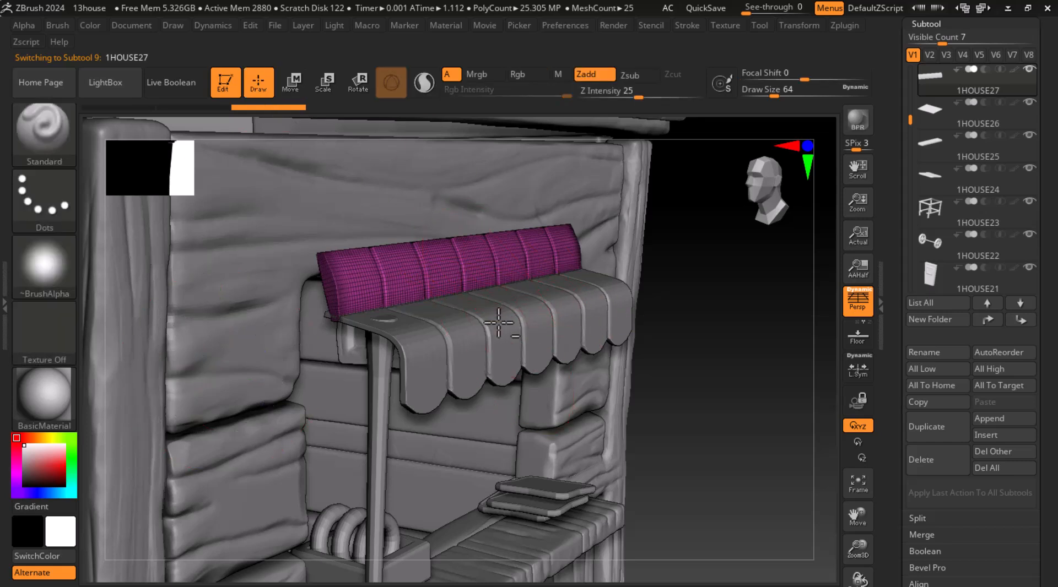
{"action": "key", "text": "ctrl"}
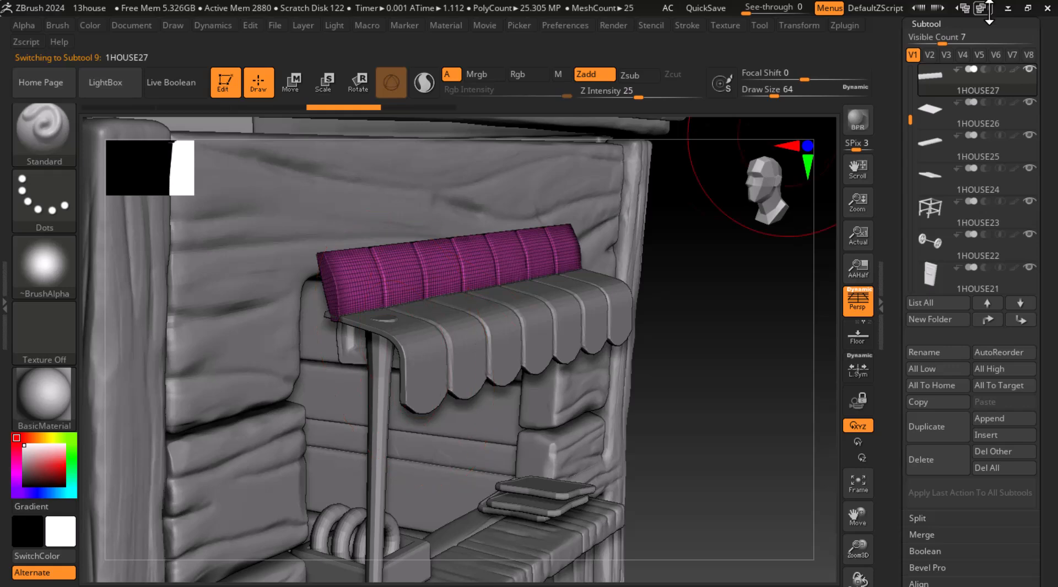
{"action": "left_click", "coordinate": [980, 8]}
{"action": "left_click", "coordinate": [979, 7]}
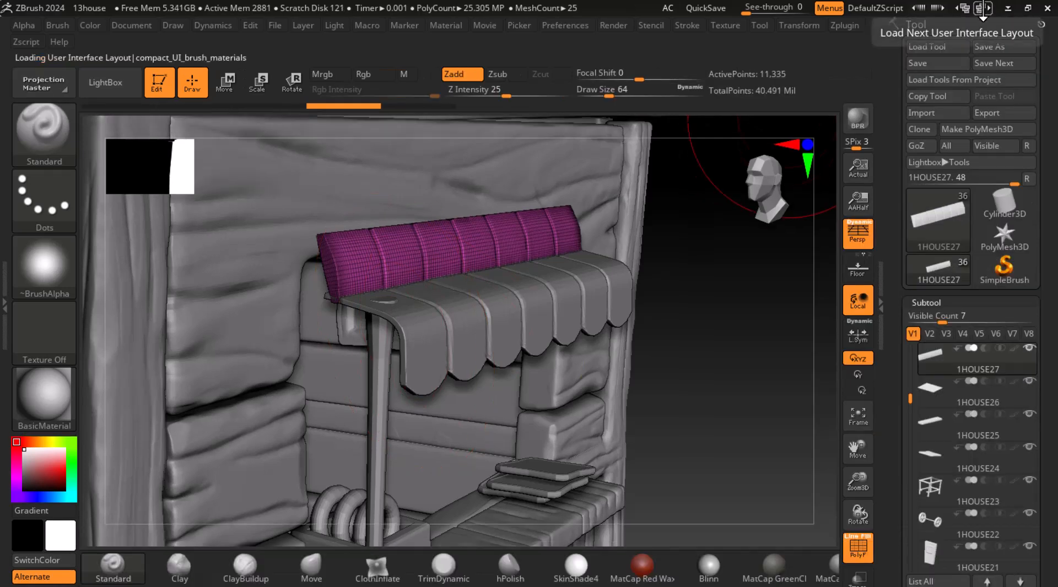
Step: Move the upper awning strip's subtool 1HOUSE27 six places down the subtool list to below 1HOUSE21, and reselect the scalloped awning
{"action": "left_click", "coordinate": [493, 315], "text": "alt"}
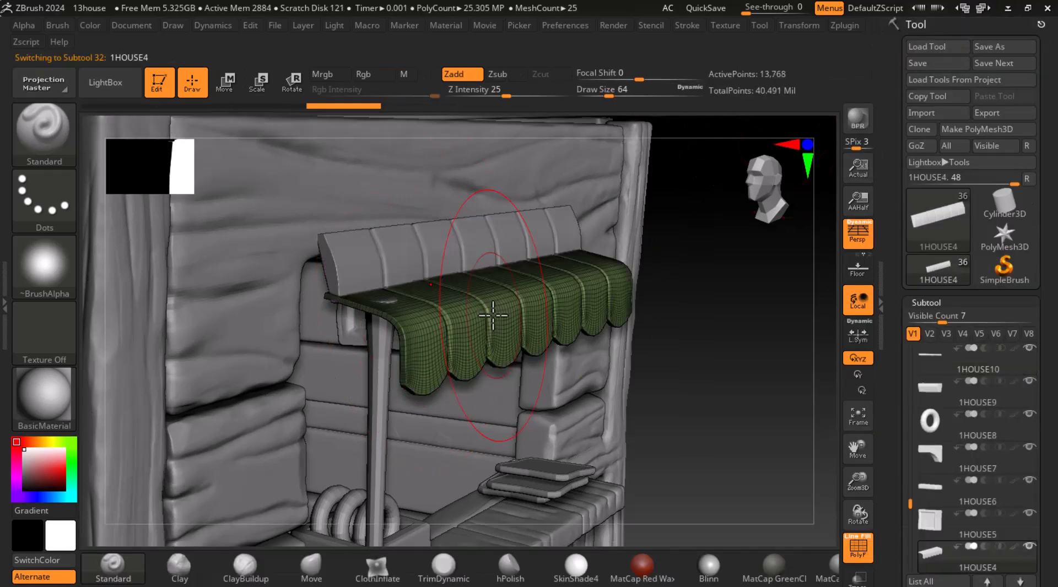
{"action": "left_click", "coordinate": [461, 250], "text": "alt"}
{"action": "left_click", "coordinate": [497, 299], "text": "alt"}
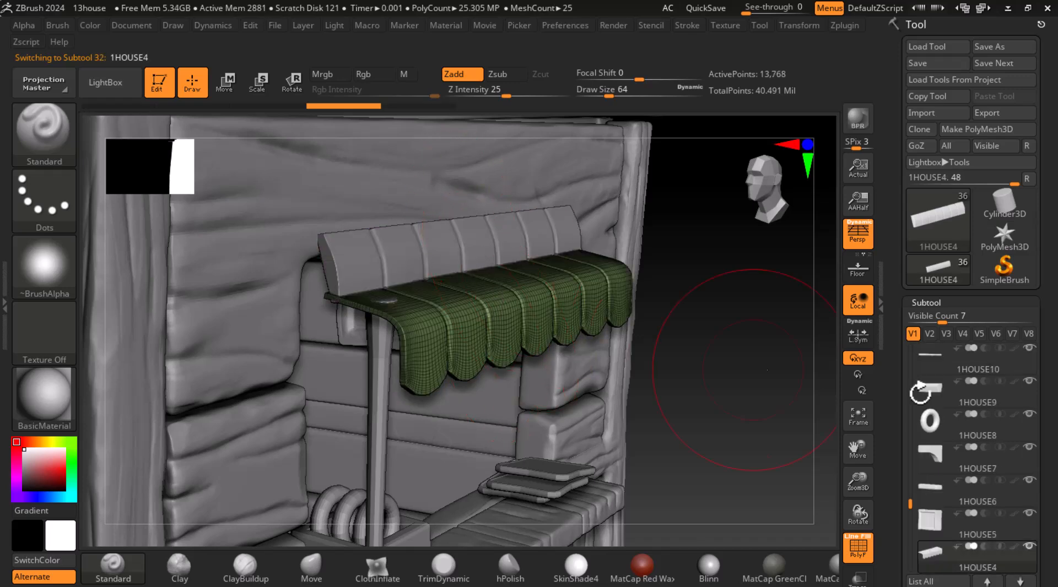
{"action": "scroll", "coordinate": [921, 409], "scroll_direction": "down", "scroll_amount": 3}
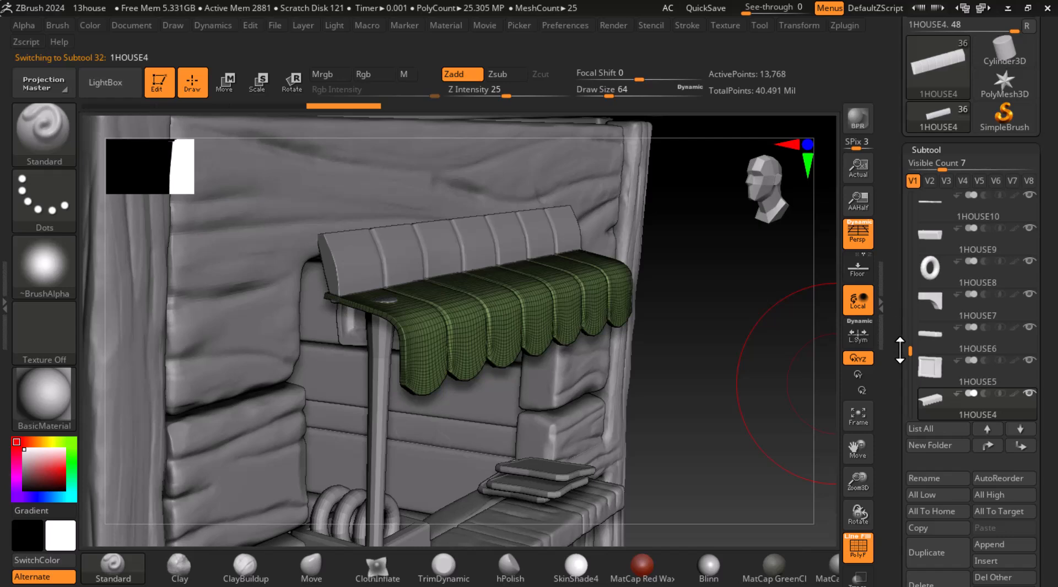
{"action": "left_click", "coordinate": [440, 258], "text": "alt"}
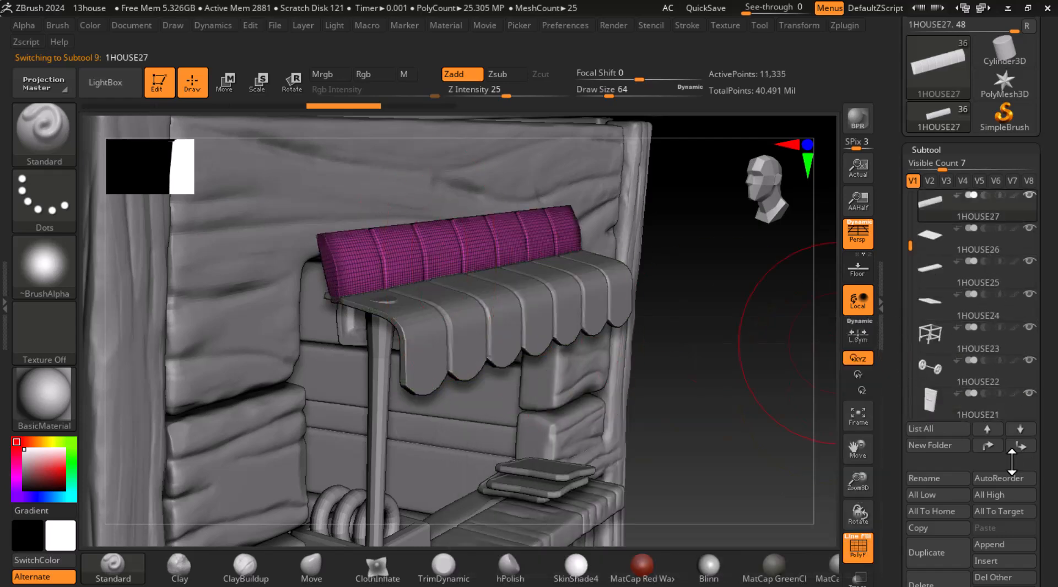
{"action": "left_click", "coordinate": [1017, 446]}
{"action": "left_click", "coordinate": [1017, 446]}
{"action": "left_click", "coordinate": [1017, 446]}
{"action": "left_click", "coordinate": [1018, 446]}
{"action": "left_click", "coordinate": [1019, 447]}
{"action": "left_click", "coordinate": [1020, 445]}
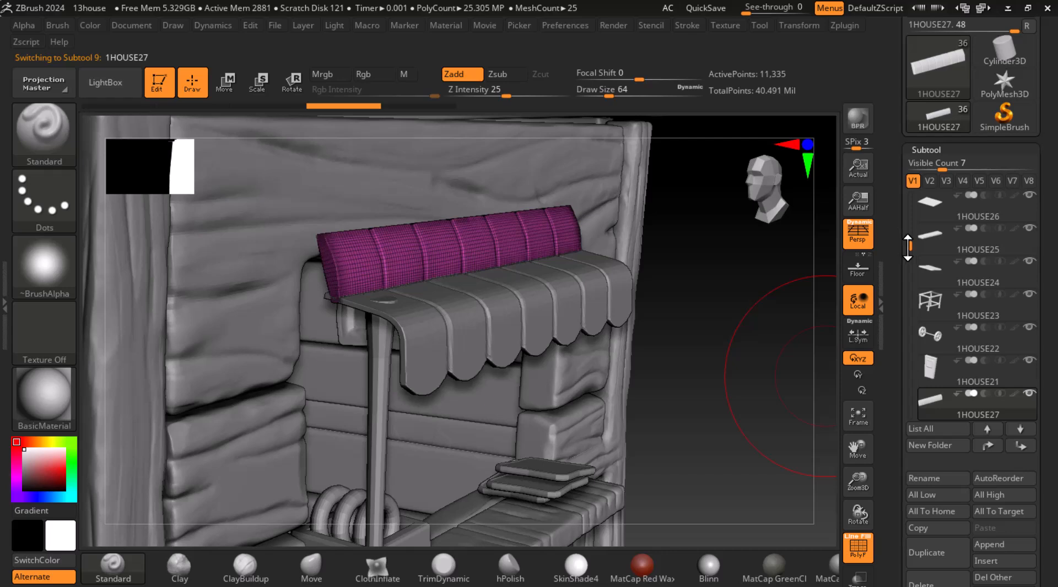
{"action": "left_click_drag", "start_coordinate": [907, 248], "coordinate": [908, 259]}
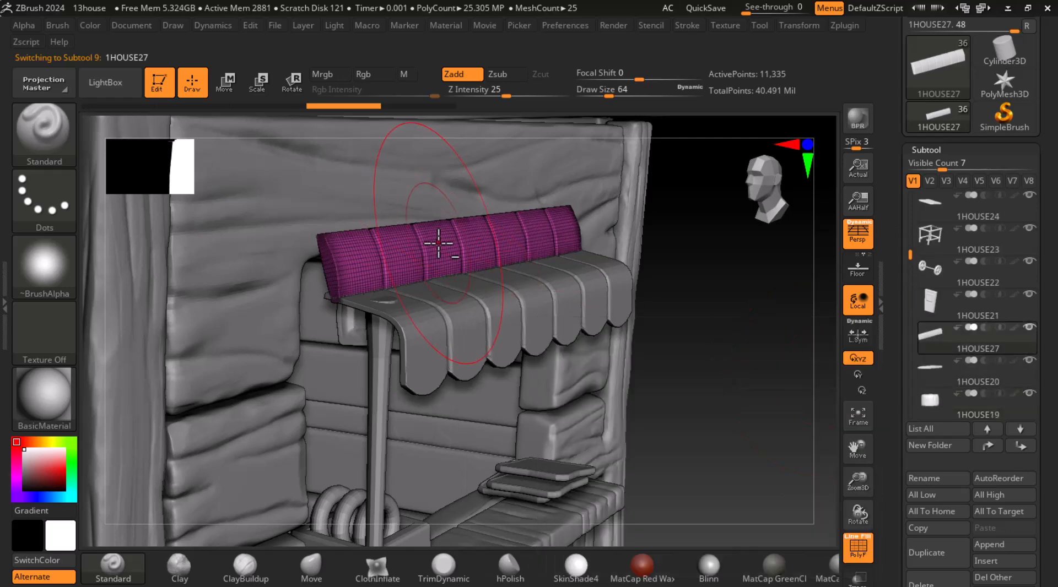
{"action": "left_click", "coordinate": [485, 309], "text": "alt"}
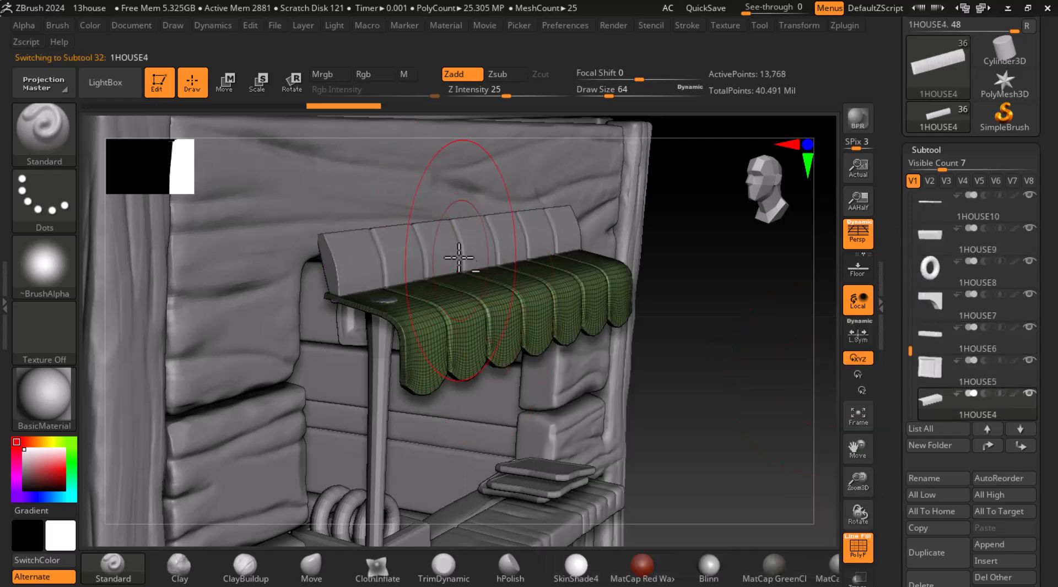
Step: Move the upper awning strip's subtool 1HOUSE27 eleven places down the subtool list to below 1HOUSE10, and reselect the scalloped awning
{"action": "left_click", "coordinate": [457, 241], "text": "alt"}
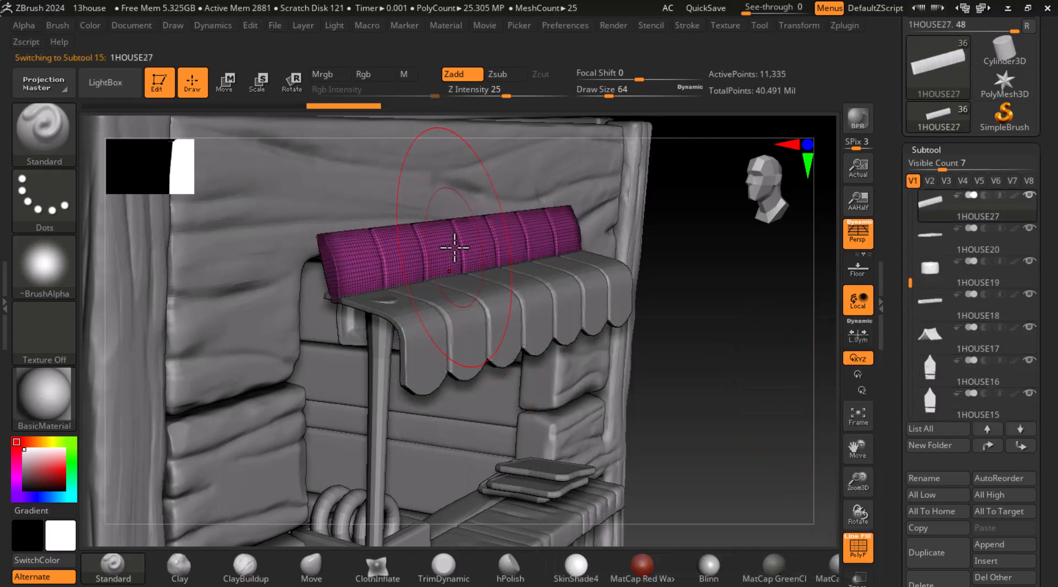
{"action": "left_click", "coordinate": [1020, 446]}
{"action": "left_click", "coordinate": [1020, 446]}
{"action": "left_click", "coordinate": [1021, 446]}
{"action": "left_click", "coordinate": [1021, 446]}
{"action": "left_click", "coordinate": [1020, 446]}
{"action": "left_click", "coordinate": [1020, 446]}
{"action": "left_click", "coordinate": [1021, 446]}
{"action": "left_click", "coordinate": [1021, 446]}
{"action": "left_click", "coordinate": [1021, 446]}
{"action": "left_click", "coordinate": [1021, 446]}
{"action": "left_click", "coordinate": [1021, 446]}
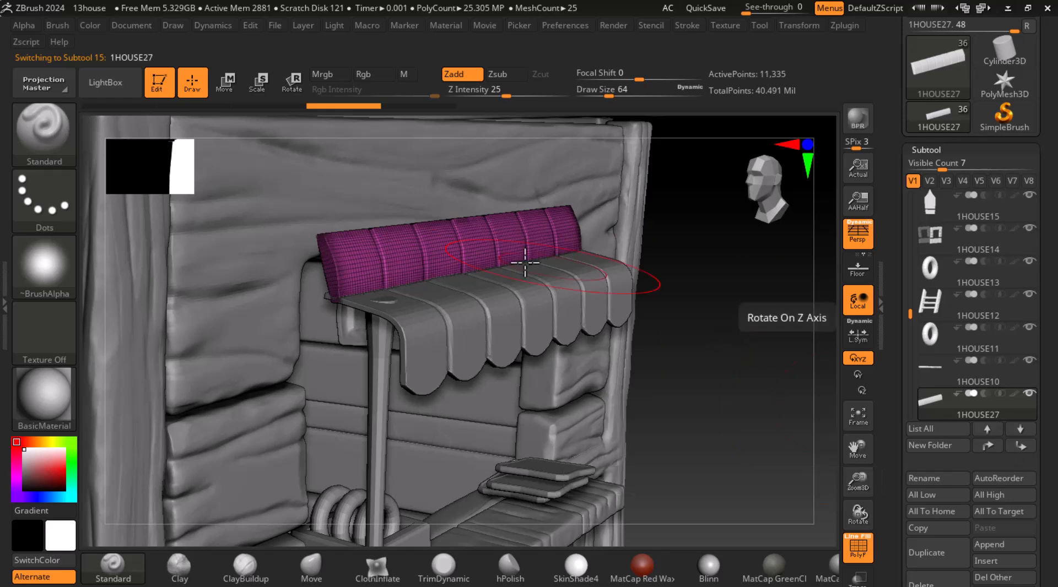
{"action": "left_click", "coordinate": [488, 300], "text": "alt"}
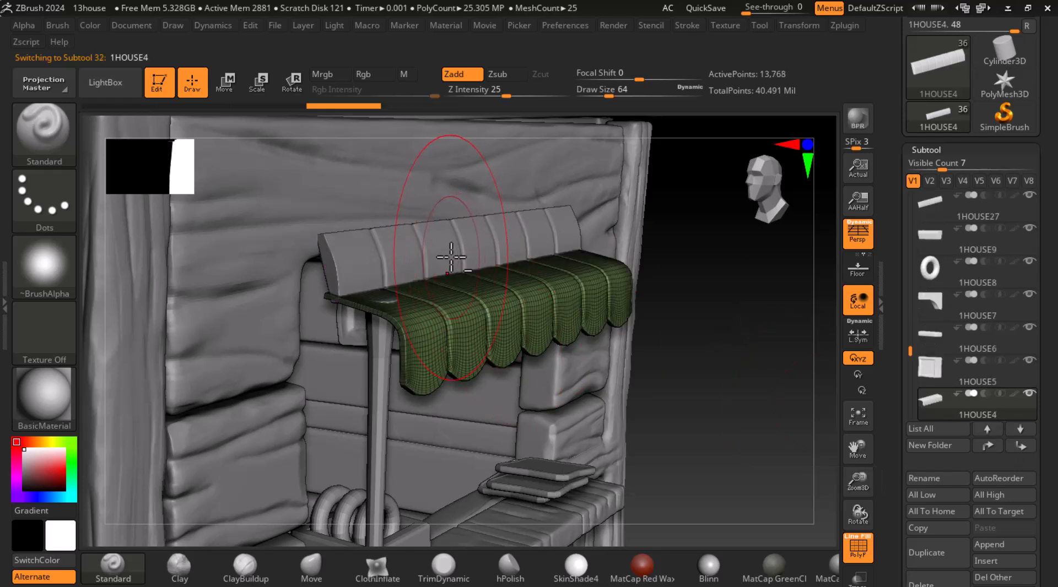
Step: Select the upper awning strip and move its subtool 1HOUSE27 to the very end of the subtool list
{"action": "mouse_move", "coordinate": [997, 418]}
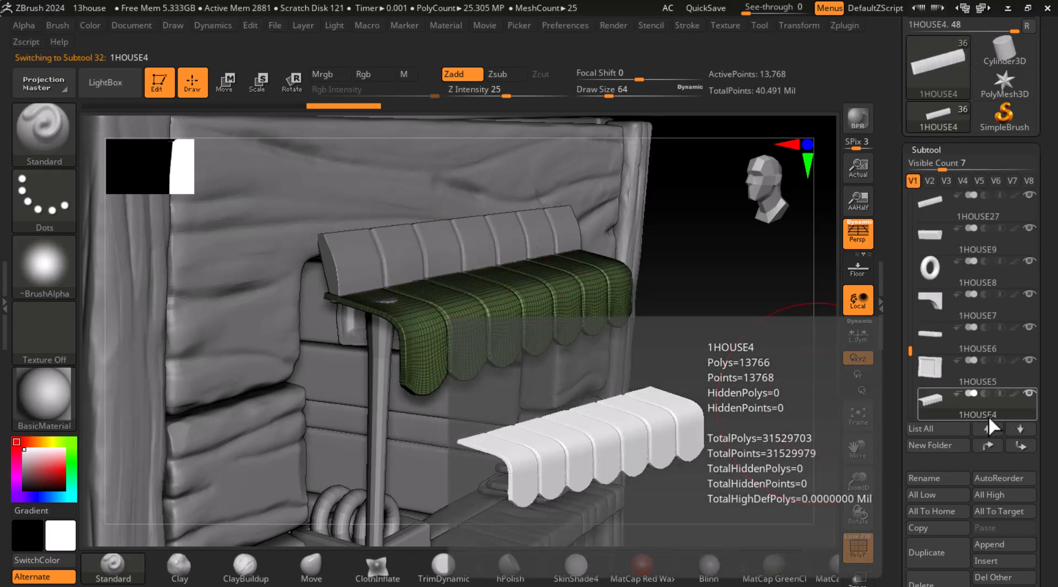
{"action": "left_click", "coordinate": [418, 253], "text": "alt"}
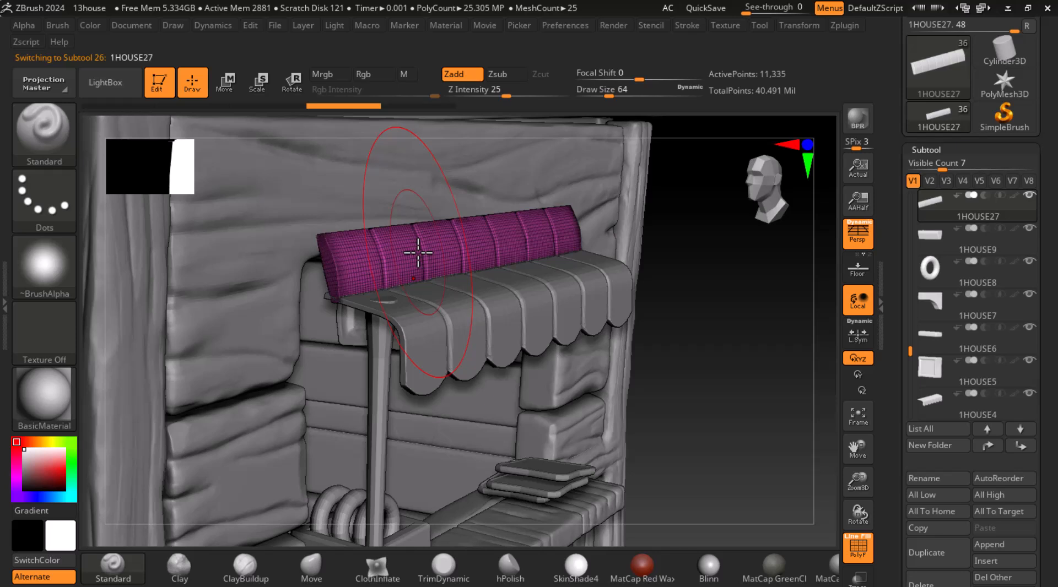
{"action": "left_click_drag", "start_coordinate": [1026, 451], "coordinate": [1026, 451]}
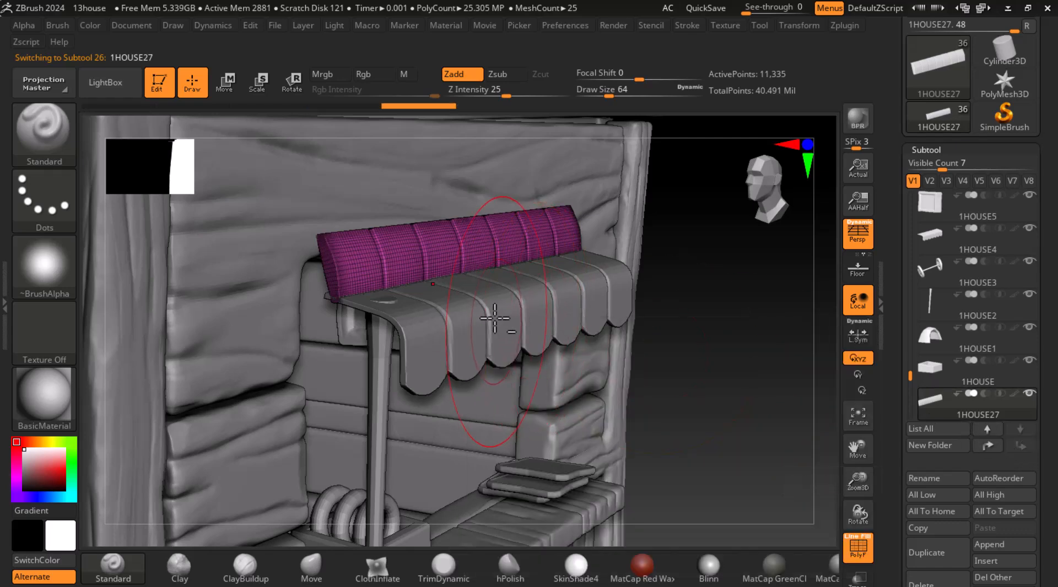
{"action": "left_click", "coordinate": [474, 320], "text": "alt"}
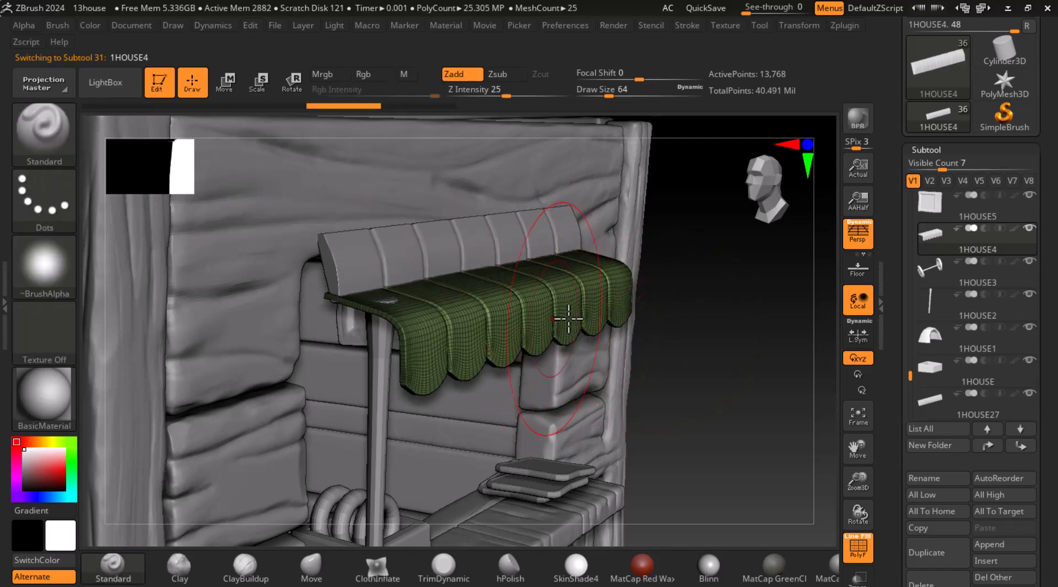
{"action": "left_click", "coordinate": [439, 254], "text": "alt"}
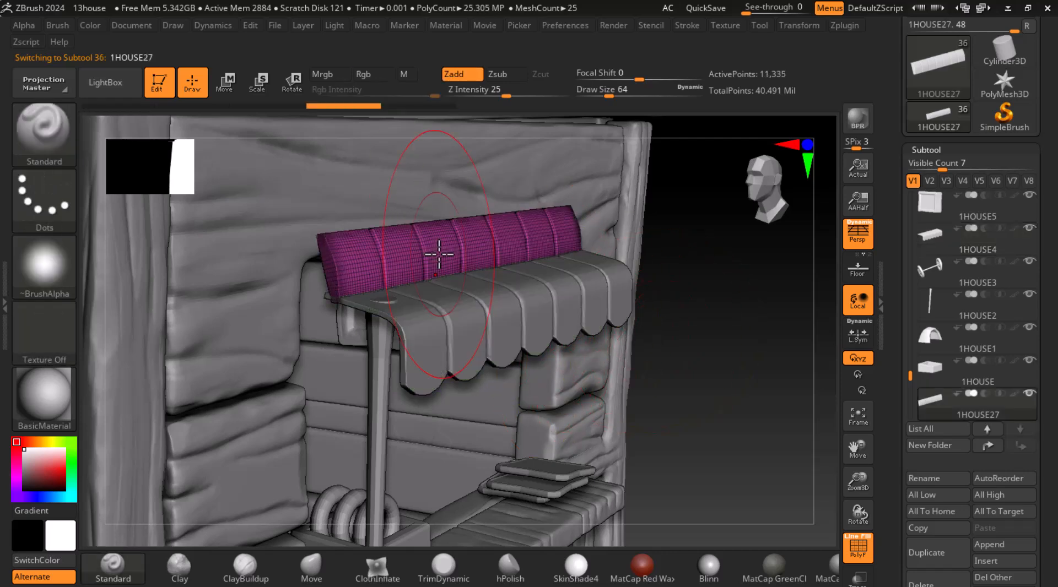
Step: Move the scalloped awning's subtool 1HOUSE4 four places down the list to directly above 1HOUSE27, keeping 1HOUSE4 selected
{"action": "left_click", "coordinate": [483, 313], "text": "alt"}
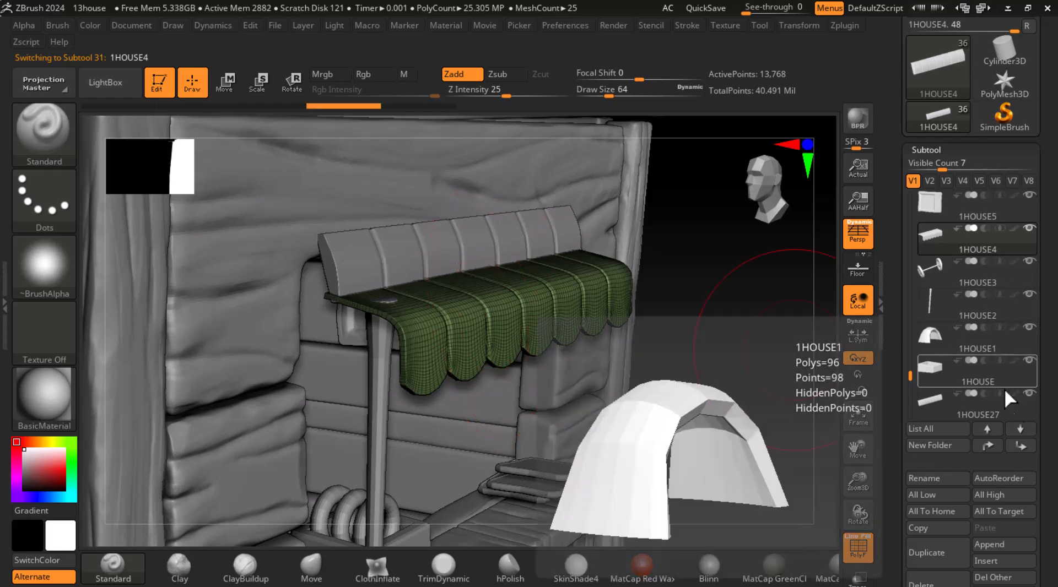
{"action": "left_click", "coordinate": [1021, 445]}
{"action": "left_click", "coordinate": [1021, 445]}
{"action": "left_click", "coordinate": [1021, 446]}
{"action": "left_click", "coordinate": [1021, 445]}
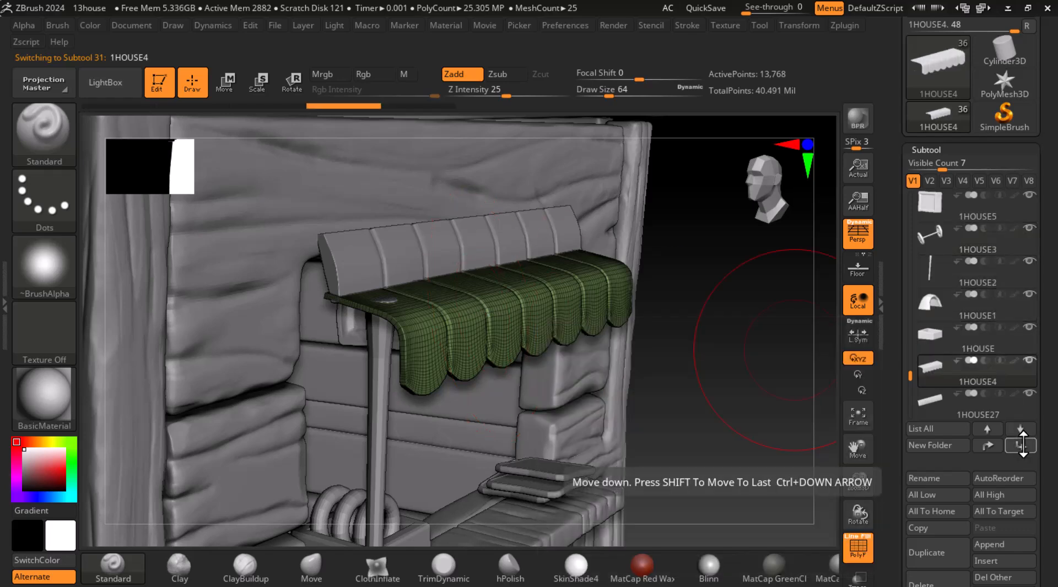
{"action": "left_click", "coordinate": [934, 402]}
{"action": "left_click", "coordinate": [934, 368]}
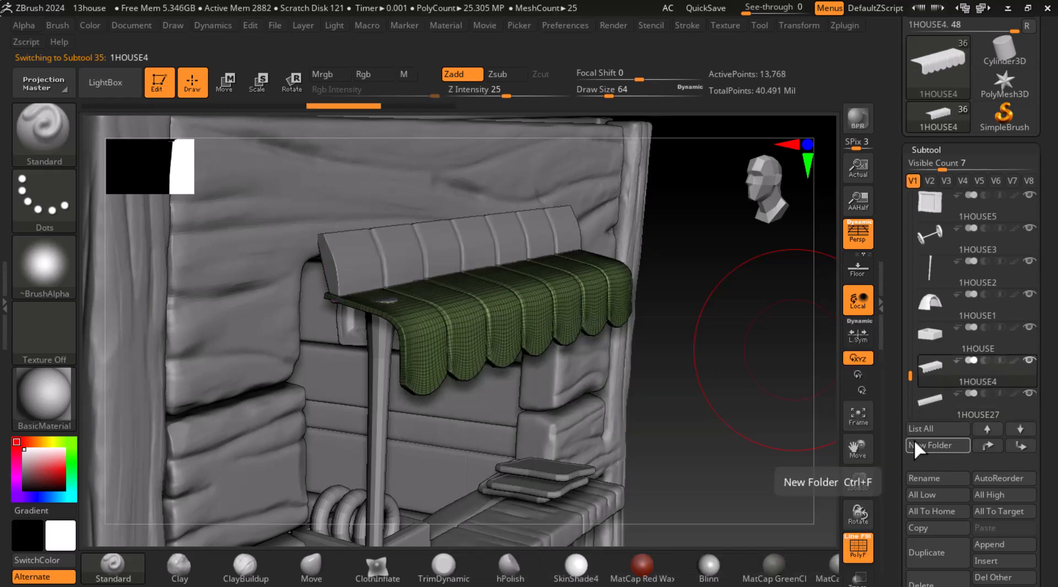
Step: Merge the scalloped awning 1HOUSE4 down with the upper strip 1HOUSE27 and accept the non-undoable operation
{"action": "left_click_drag", "start_coordinate": [892, 415], "coordinate": [899, 368]}
{"action": "left_click_drag", "start_coordinate": [897, 408], "coordinate": [899, 351]}
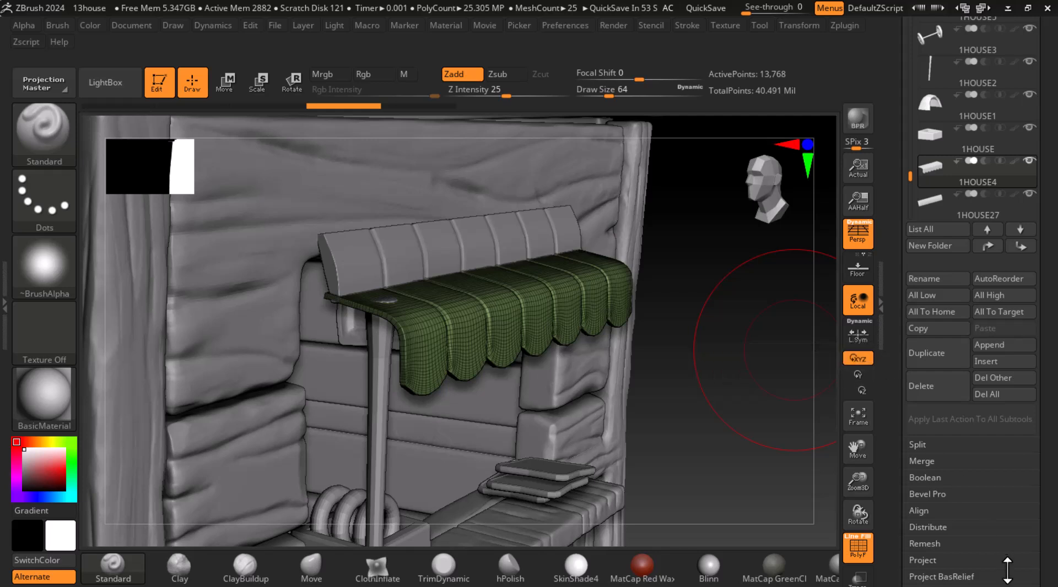
{"action": "left_click", "coordinate": [930, 464]}
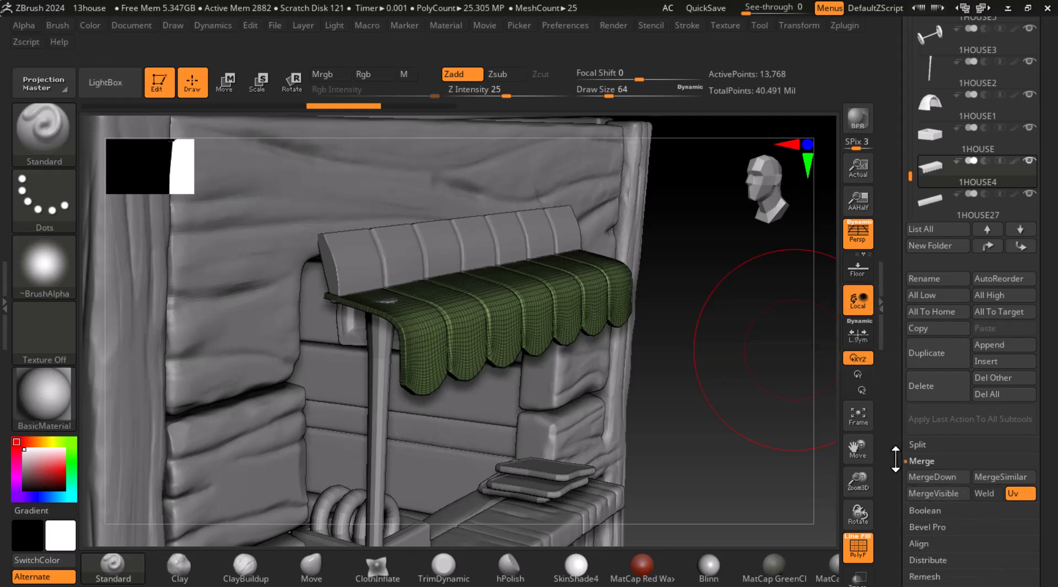
{"action": "left_click", "coordinate": [947, 481]}
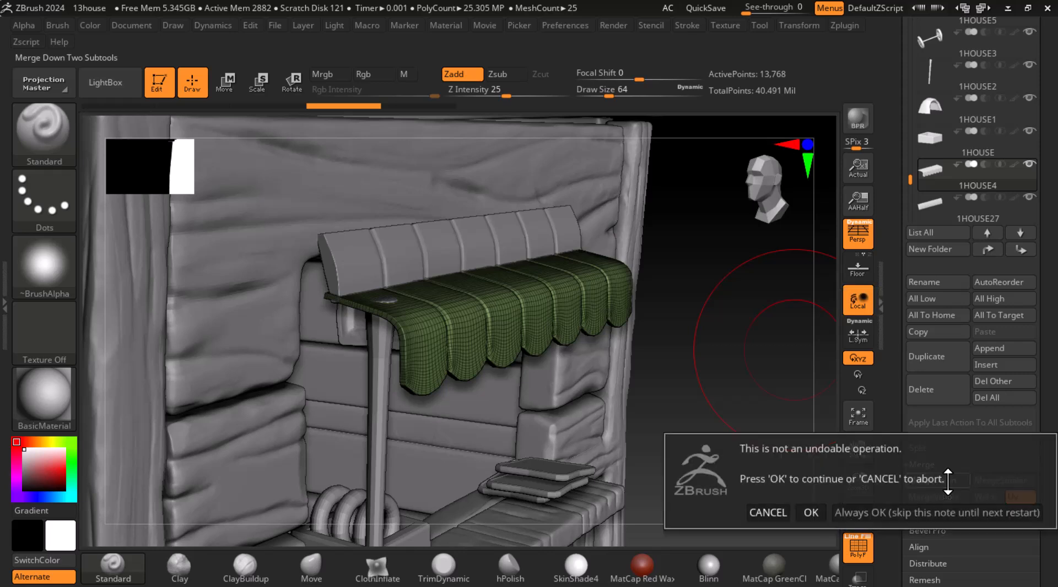
{"action": "left_click", "coordinate": [811, 513]}
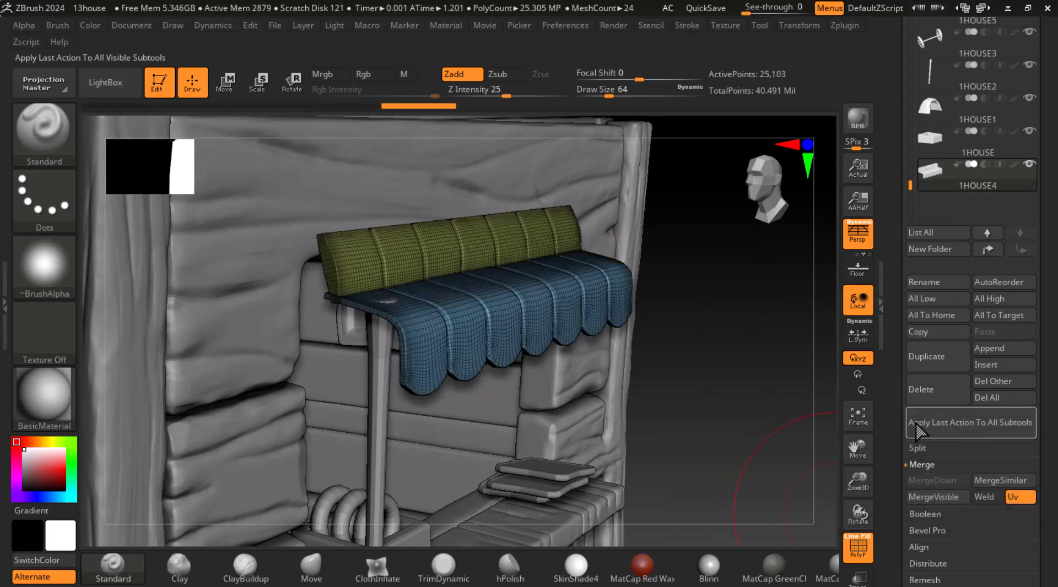
Step: Try DynaMesh on the merged awning at resolution 128 and at 512, undoing each attempt
{"action": "scroll", "coordinate": [968, 446], "scroll_direction": "down", "scroll_amount": 5}
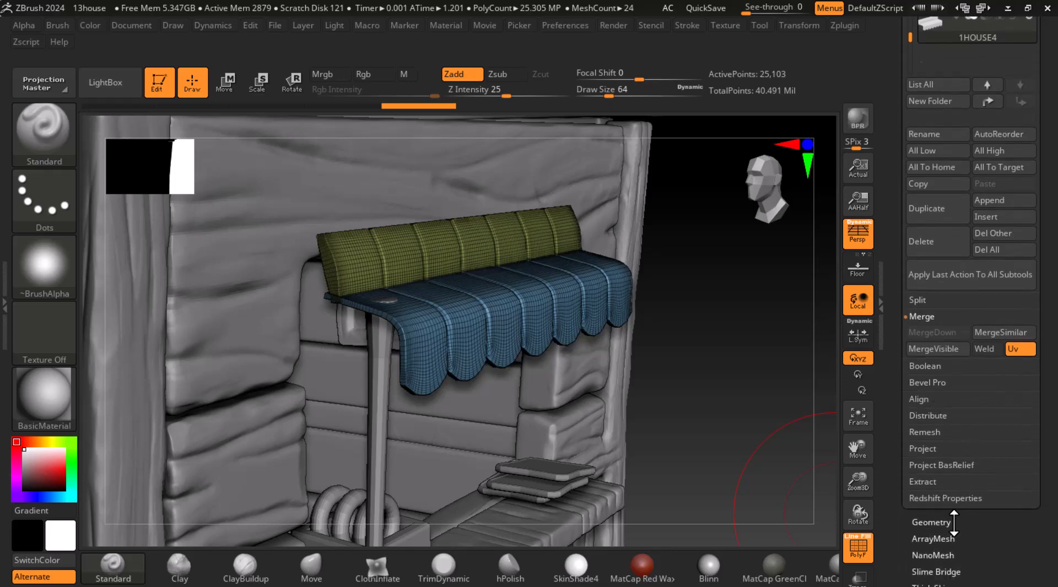
{"action": "left_click", "coordinate": [945, 523]}
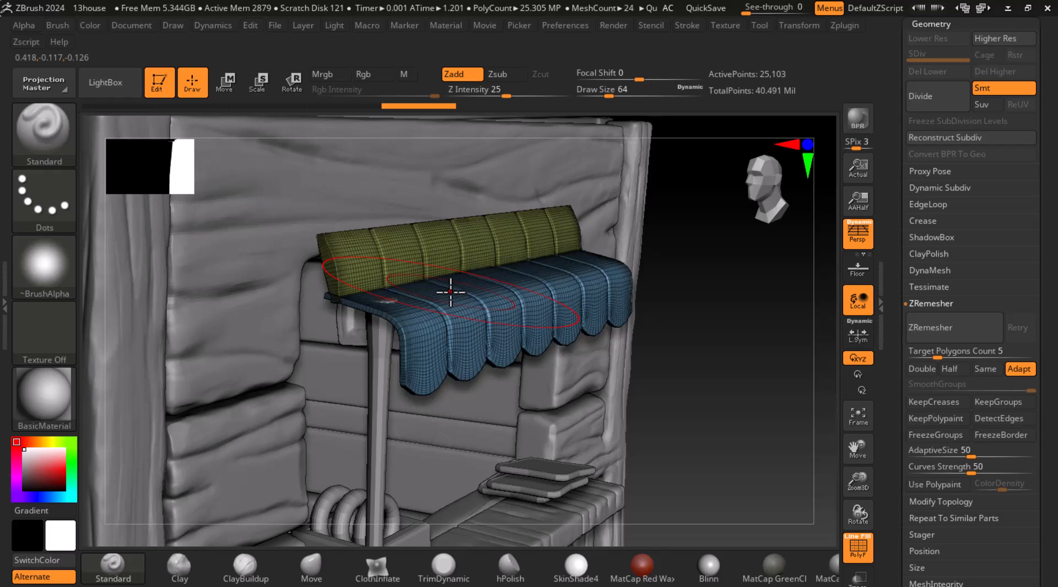
{"action": "left_click_drag", "start_coordinate": [752, 350], "coordinate": [561, 429]}
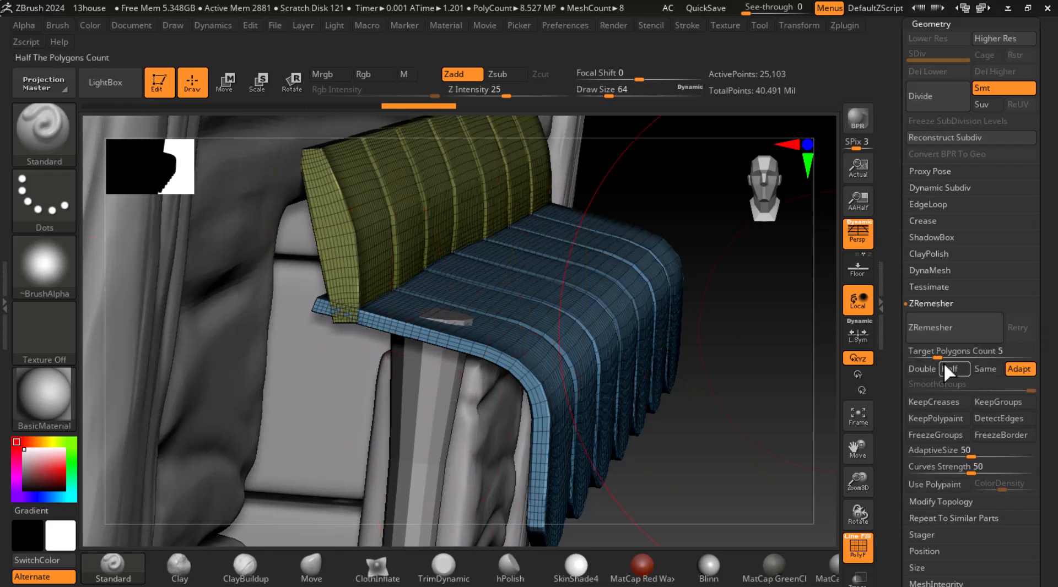
{"action": "left_click", "coordinate": [935, 271]}
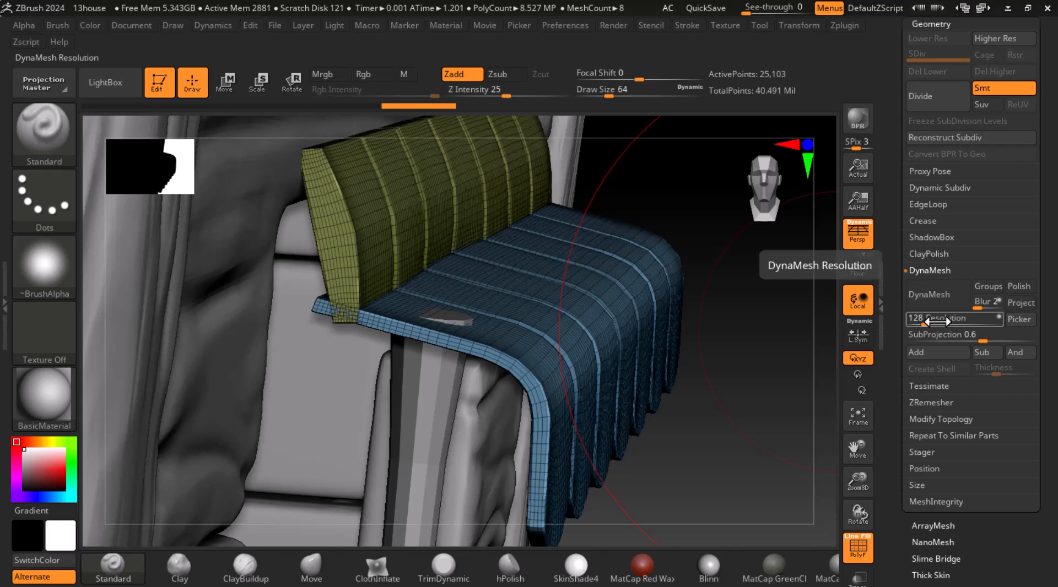
{"action": "left_click", "coordinate": [930, 293]}
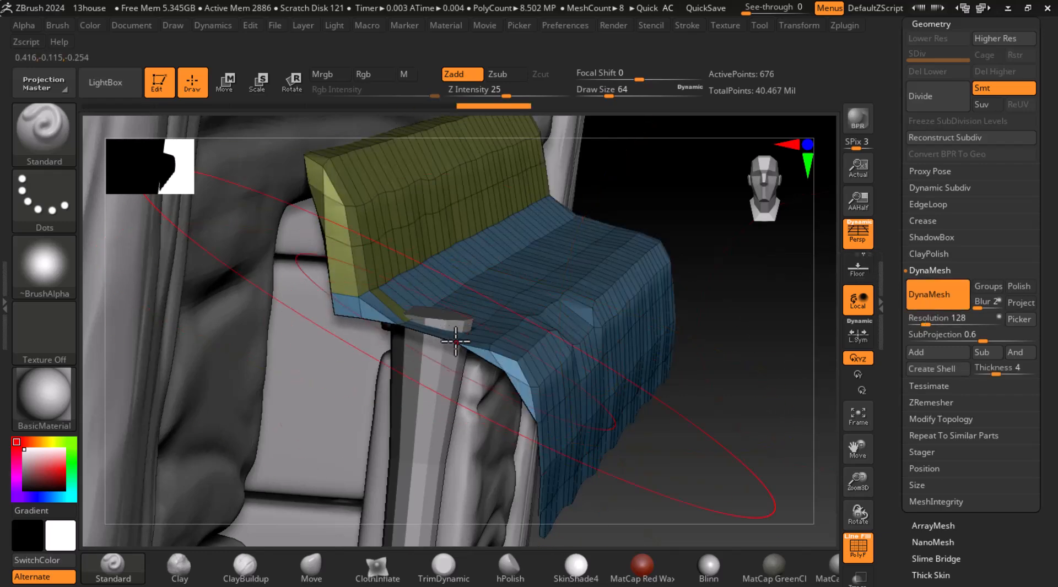
{"action": "key", "text": "ctrl+z"}
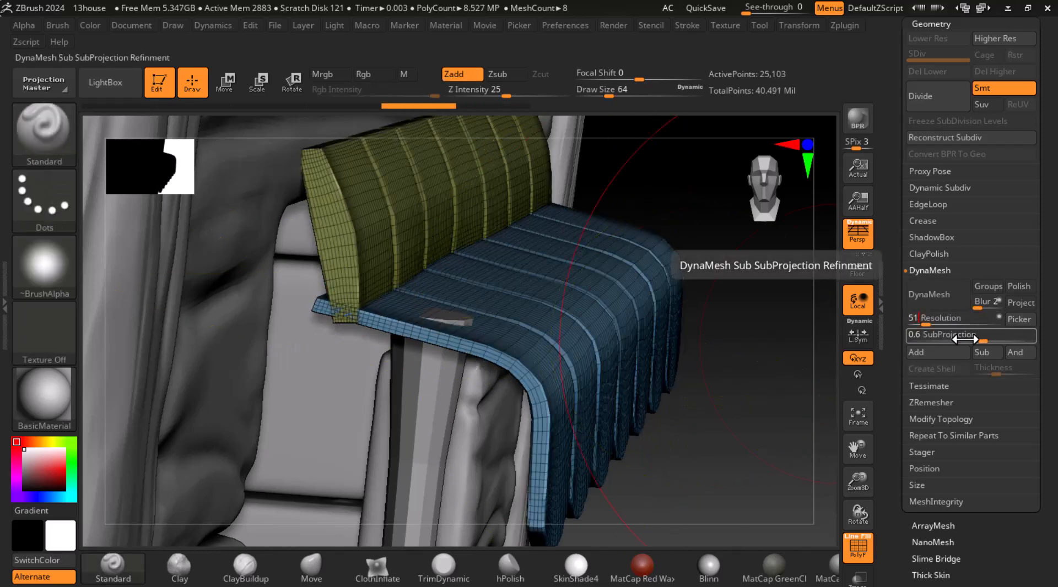
{"action": "left_click", "coordinate": [936, 295]}
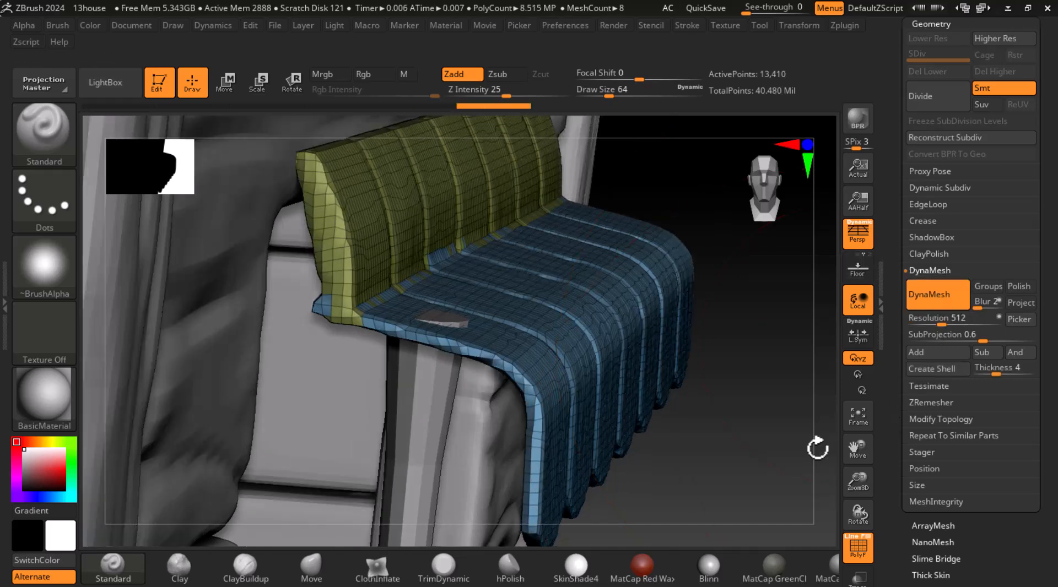
{"action": "key", "text": "ctrl+z"}
Step: Set the DynaMesh resolution to 1024, remesh the merged awning, and turn off the polygon wireframe display
{"action": "left_click_drag", "start_coordinate": [958, 319], "coordinate": [939, 321]}
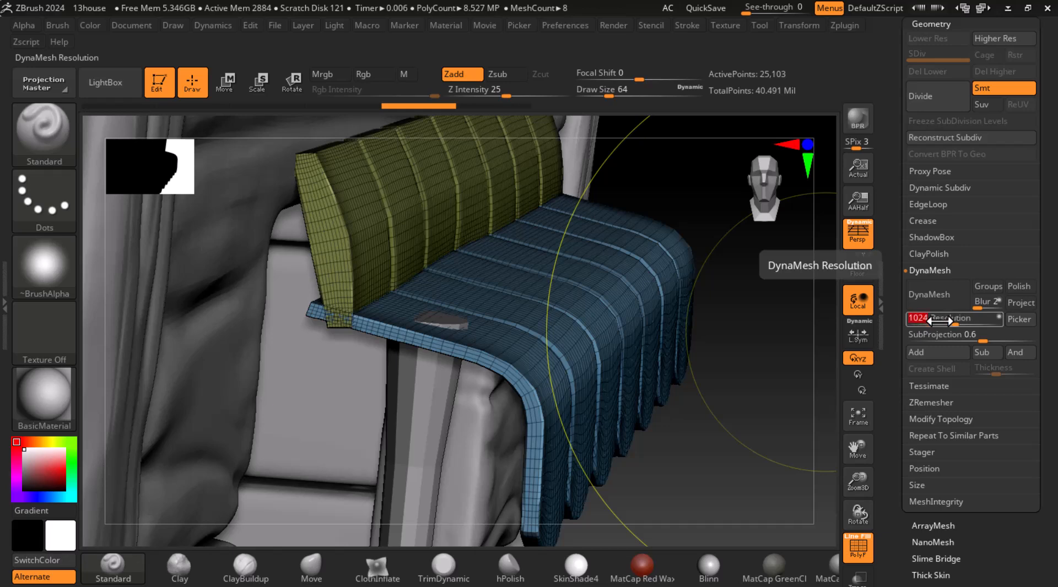
{"action": "type", "text": "1024"}
{"action": "key", "text": "Return"}
{"action": "left_click", "coordinate": [937, 295]}
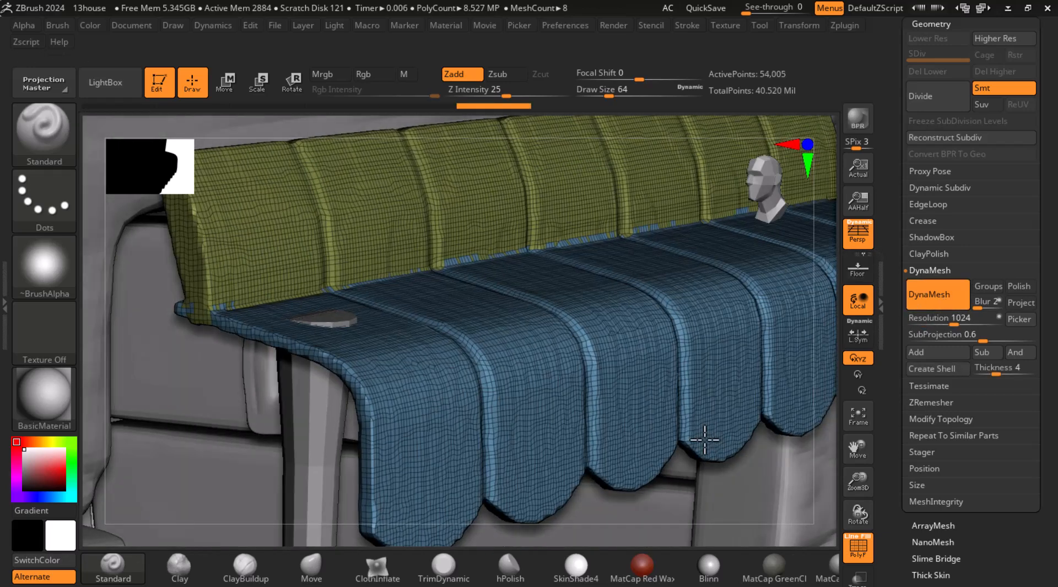
{"action": "right_click_drag", "start_coordinate": [705, 440], "coordinate": [707, 446]}
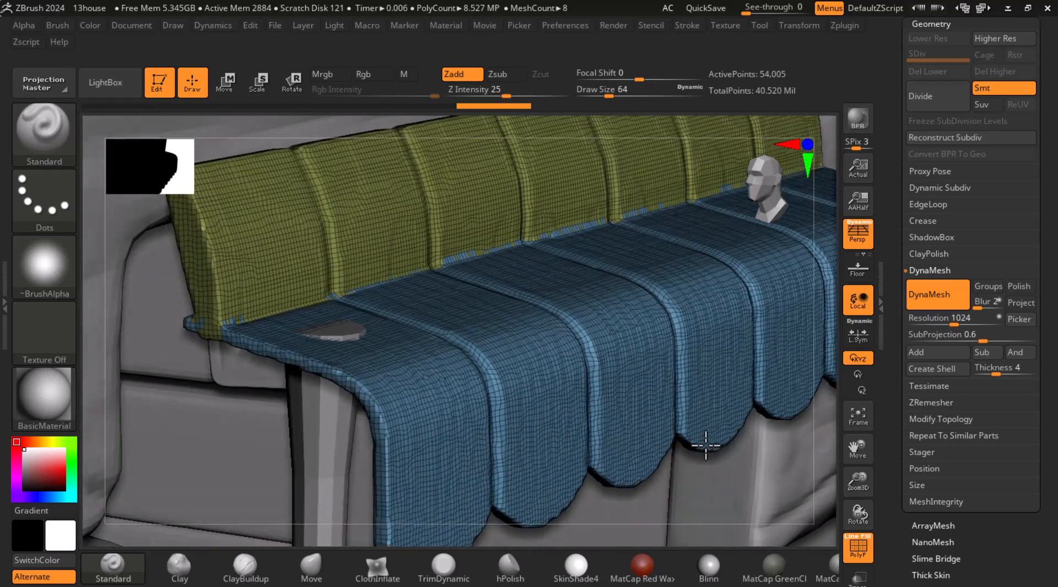
{"action": "key", "text": "shift+f"}
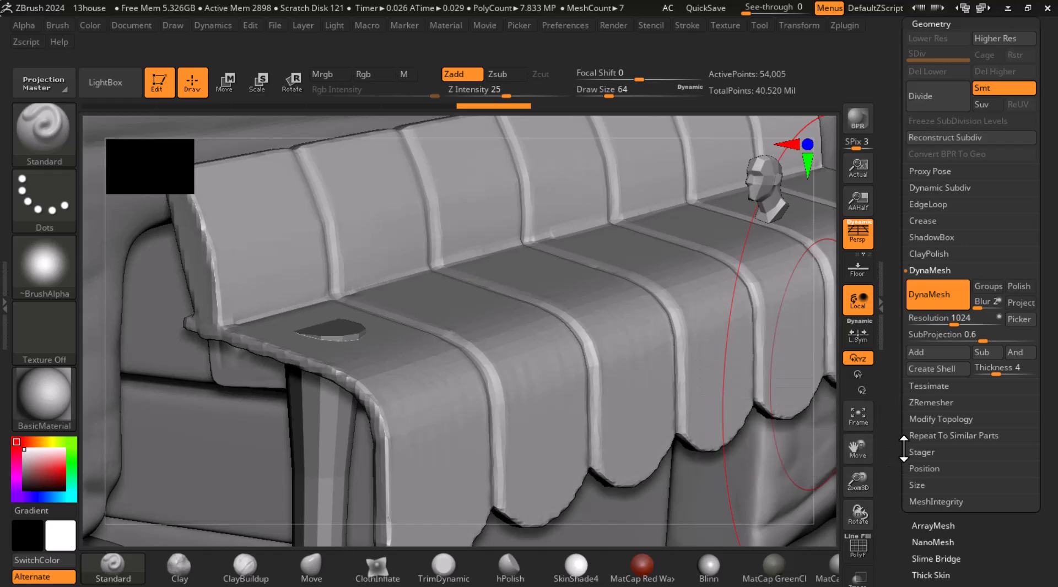
Step: Hide all subtools except the merged awning 1HOUSE4 and frame it in the view
{"action": "key", "text": "f"}
{"action": "left_click_drag", "start_coordinate": [741, 427], "coordinate": [758, 387]}
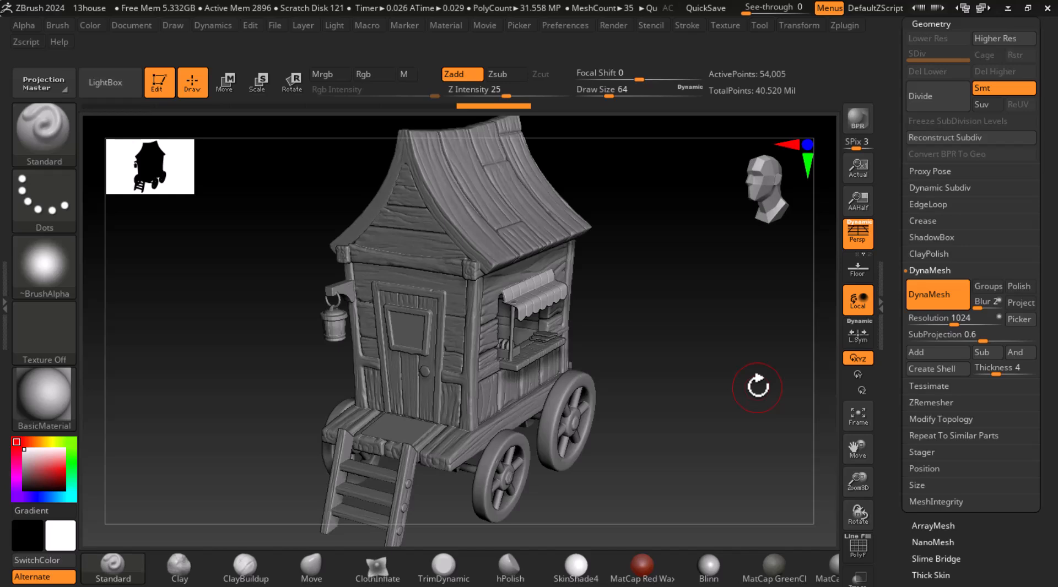
{"action": "left_click_drag", "start_coordinate": [693, 324], "coordinate": [729, 352], "text": "alt"}
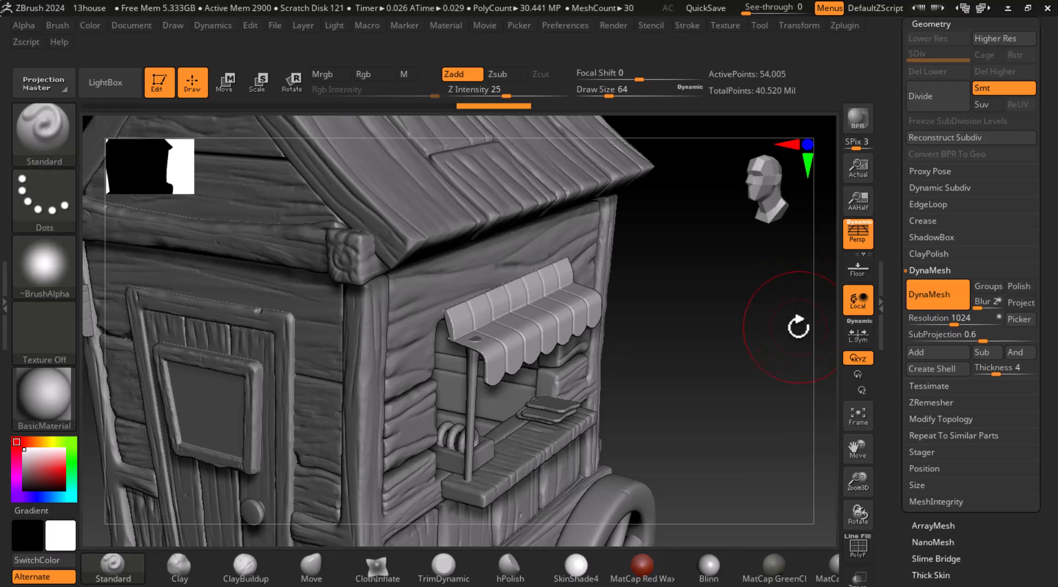
{"action": "mouse_move", "coordinate": [781, 376]}
{"action": "left_mouse_down"}
{"action": "mouse_move", "coordinate": [767, 347]}
{"action": "mouse_move", "coordinate": [780, 378]}
{"action": "mouse_move", "coordinate": [795, 372]}
{"action": "left_mouse_up"}
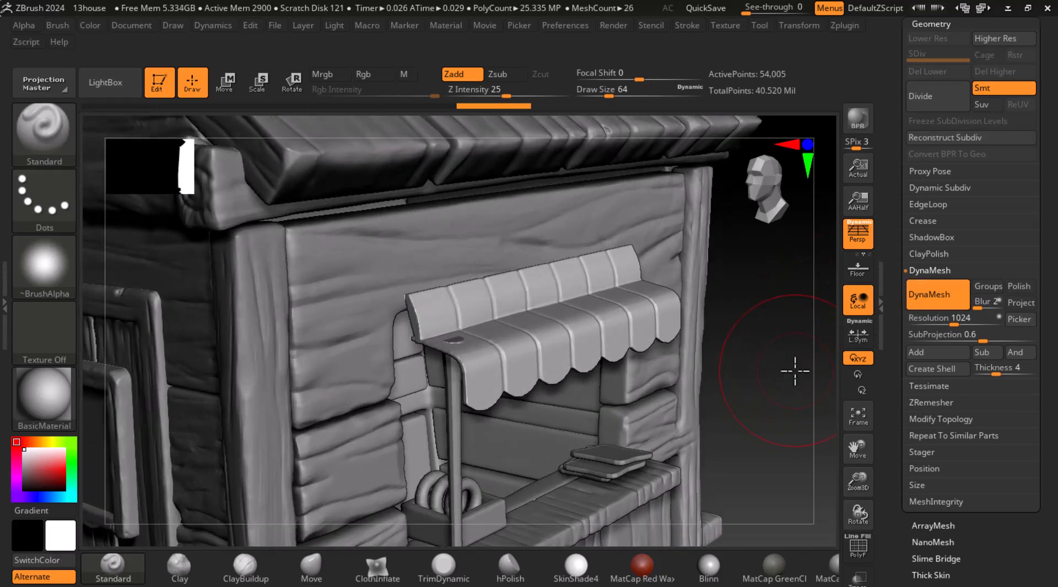
{"action": "scroll", "coordinate": [914, 165], "scroll_direction": "up", "scroll_amount": 4}
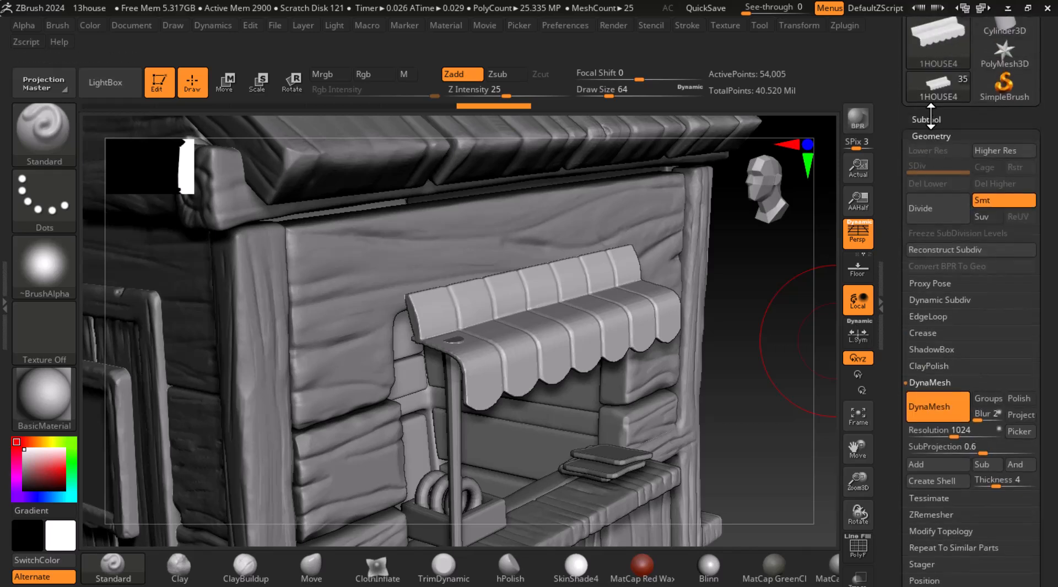
{"action": "left_click", "coordinate": [931, 119]}
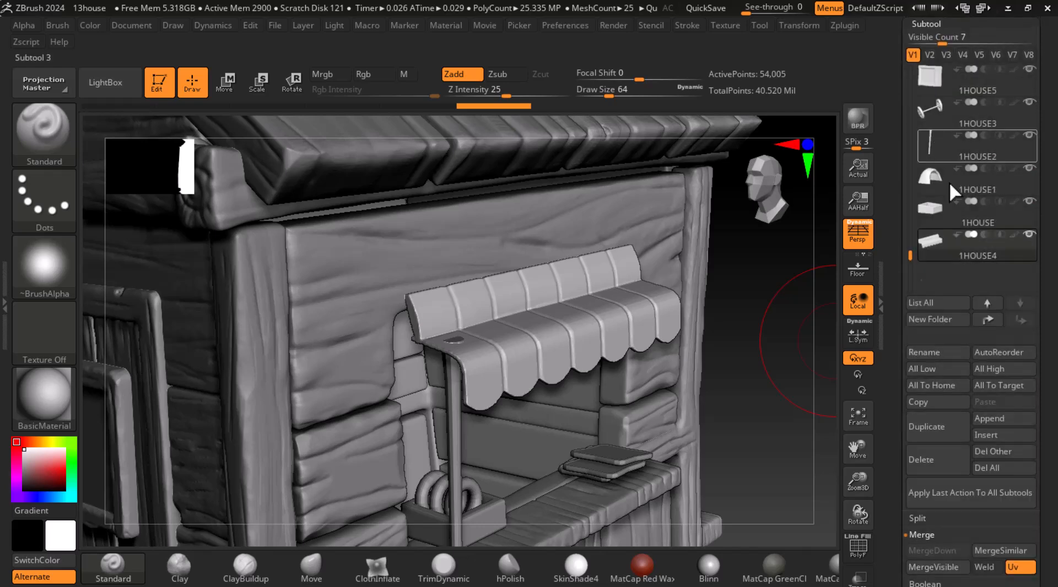
{"action": "left_click", "coordinate": [934, 241], "text": "shift"}
{"action": "left_click_drag", "start_coordinate": [732, 505], "coordinate": [843, 420]}
{"action": "left_click", "coordinate": [847, 426]}
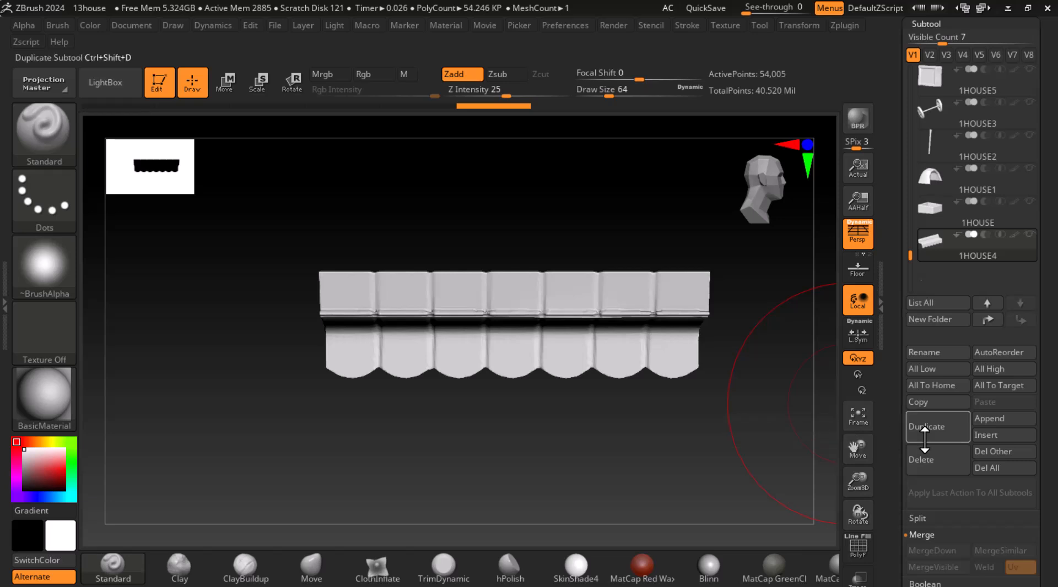
Step: Reduce the brush draw size to 8 and bring the rear seam between the awning's two pieces into close view
{"action": "mouse_move", "coordinate": [633, 382]}
{"action": "left_mouse_down"}
{"action": "mouse_move", "coordinate": [728, 374]}
{"action": "mouse_move", "coordinate": [733, 429]}
{"action": "left_mouse_up"}
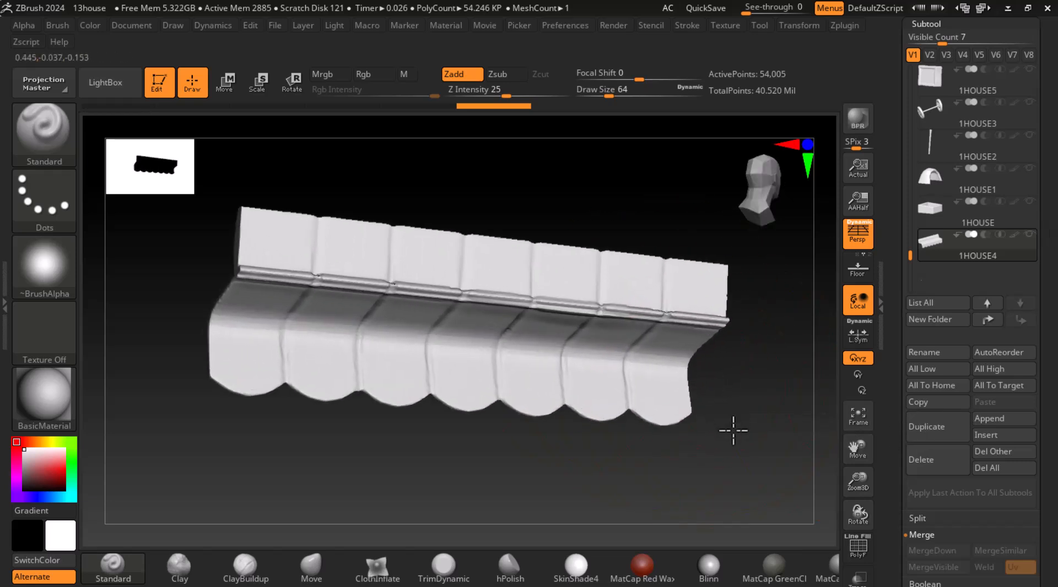
{"action": "key", "text": "bracketleft"}
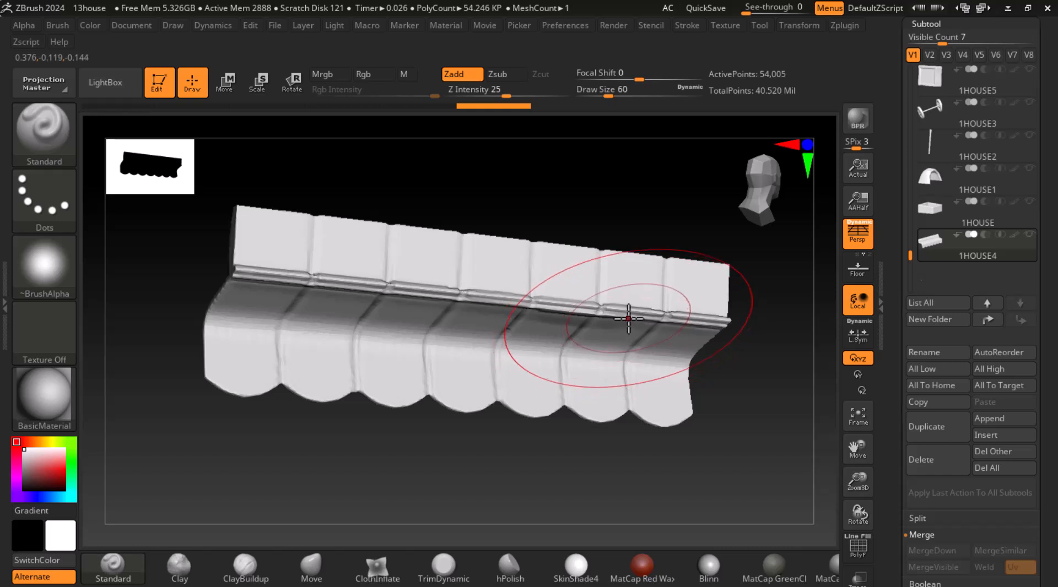
{"action": "mouse_move", "coordinate": [792, 378]}
{"action": "left_mouse_down"}
{"action": "mouse_move", "coordinate": [782, 338]}
{"action": "mouse_move", "coordinate": [713, 352]}
{"action": "mouse_move", "coordinate": [766, 456]}
{"action": "mouse_move", "coordinate": [692, 347]}
{"action": "left_mouse_up"}
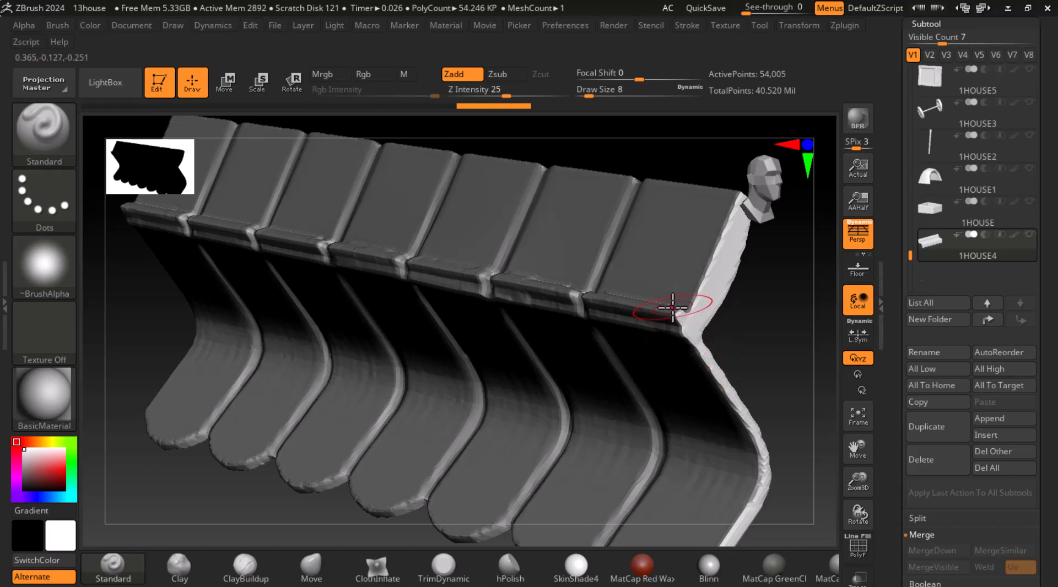
Step: Try smoothing the rear seam at the awning's end with the Smooth brush
{"action": "key", "text": "shift"}
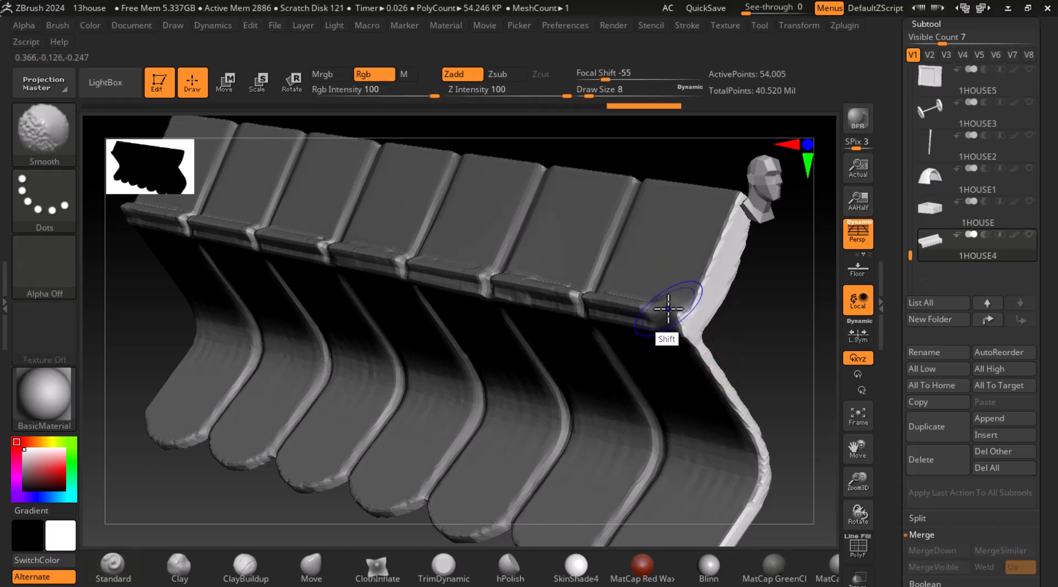
{"action": "mouse_move", "coordinate": [605, 303]}
{"action": "left_mouse_down"}
{"action": "mouse_move", "coordinate": [713, 337]}
{"action": "mouse_move", "coordinate": [678, 325]}
{"action": "mouse_move", "coordinate": [627, 364]}
{"action": "mouse_move", "coordinate": [618, 385]}
{"action": "mouse_move", "coordinate": [673, 385]}
{"action": "mouse_move", "coordinate": [722, 347]}
{"action": "mouse_move", "coordinate": [683, 323]}
{"action": "mouse_move", "coordinate": [661, 363]}
{"action": "mouse_move", "coordinate": [623, 392]}
{"action": "mouse_move", "coordinate": [659, 396]}
{"action": "mouse_move", "coordinate": [683, 330]}
{"action": "mouse_move", "coordinate": [725, 342]}
{"action": "mouse_move", "coordinate": [590, 417]}
{"action": "mouse_move", "coordinate": [402, 336]}
{"action": "mouse_move", "coordinate": [385, 420]}
{"action": "left_mouse_up"}
{"action": "key", "text": "ctrl"}
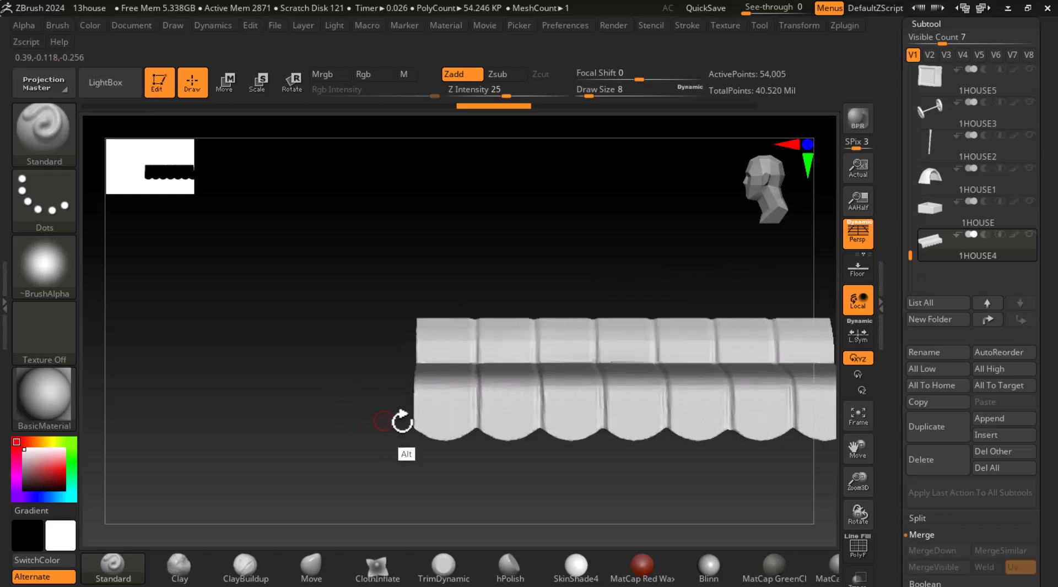
Step: Bring the house reference image over the ZBrush window and turn the awning to compare its upper surface with the reference
{"action": "key", "text": "alt+Tab"}
{"action": "key", "text": "alt+Tab"}
{"action": "key", "text": "alt+Tab"}
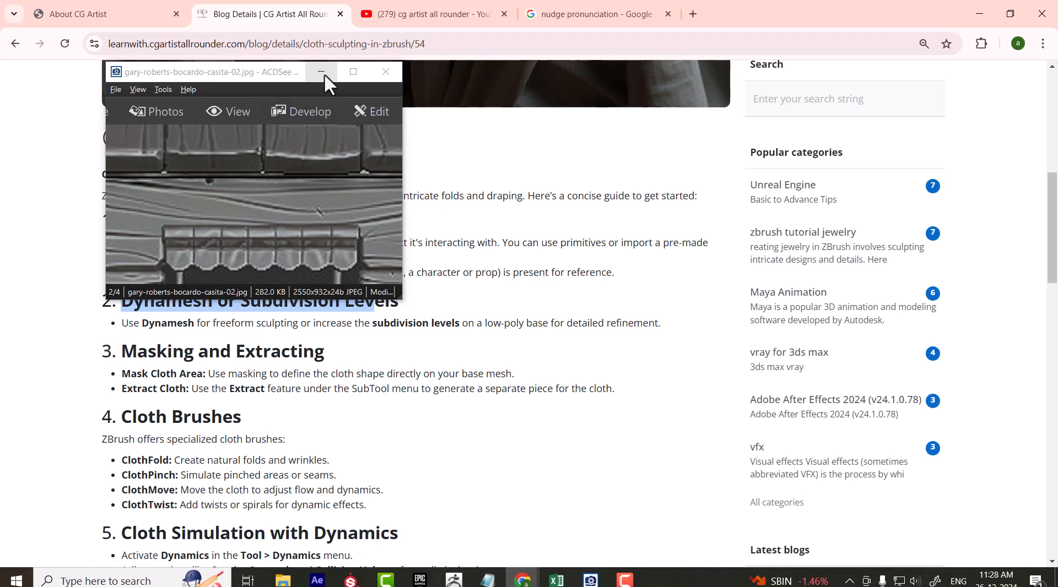
{"action": "key", "text": "alt+Tab"}
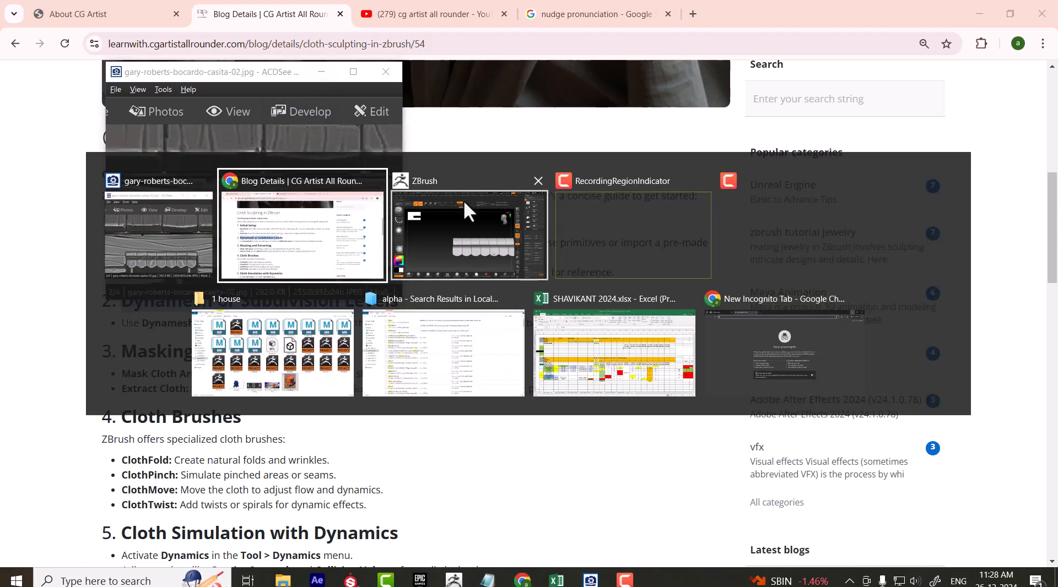
{"action": "left_click", "coordinate": [491, 229]}
{"action": "left_click_drag", "start_coordinate": [564, 233], "coordinate": [639, 319]}
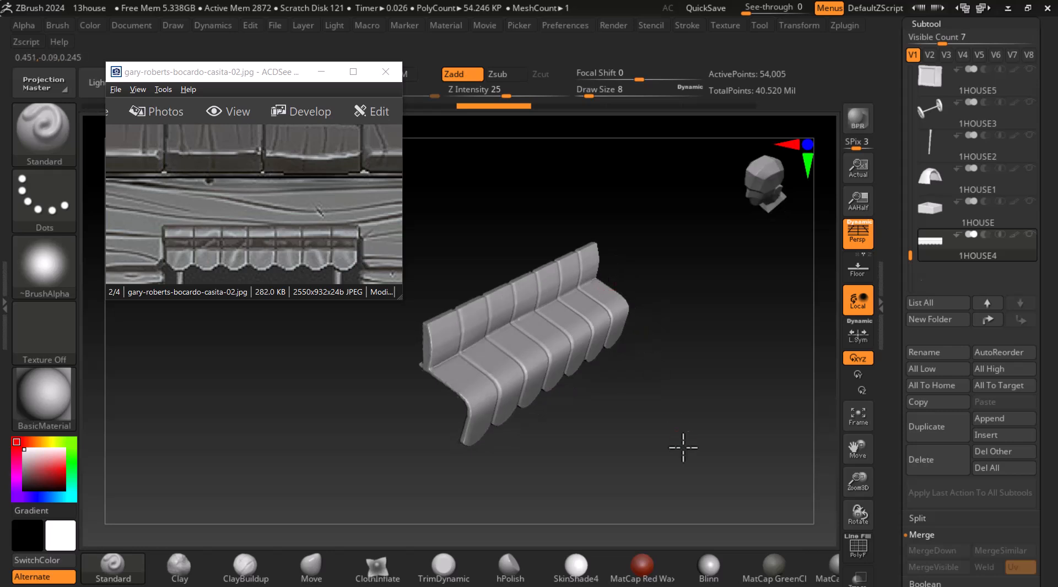
{"action": "left_click_drag", "start_coordinate": [684, 441], "coordinate": [712, 499]}
{"action": "left_click_drag", "start_coordinate": [790, 436], "coordinate": [744, 451]}
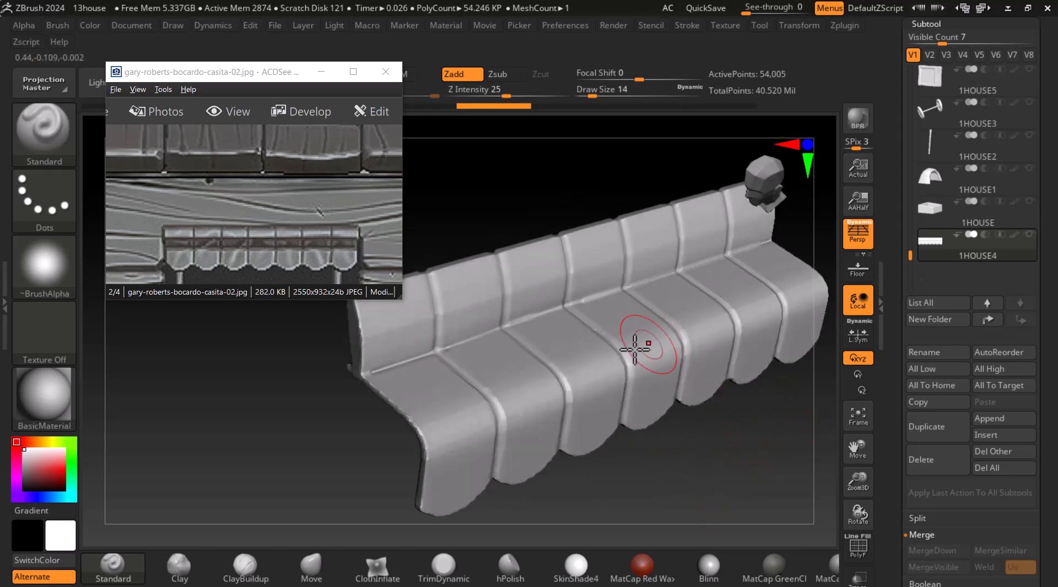
Step: Paint a mask along the crease between the upright piece and the drape at draw size 14, and put the reference image away
{"action": "key", "text": "ctrl"}
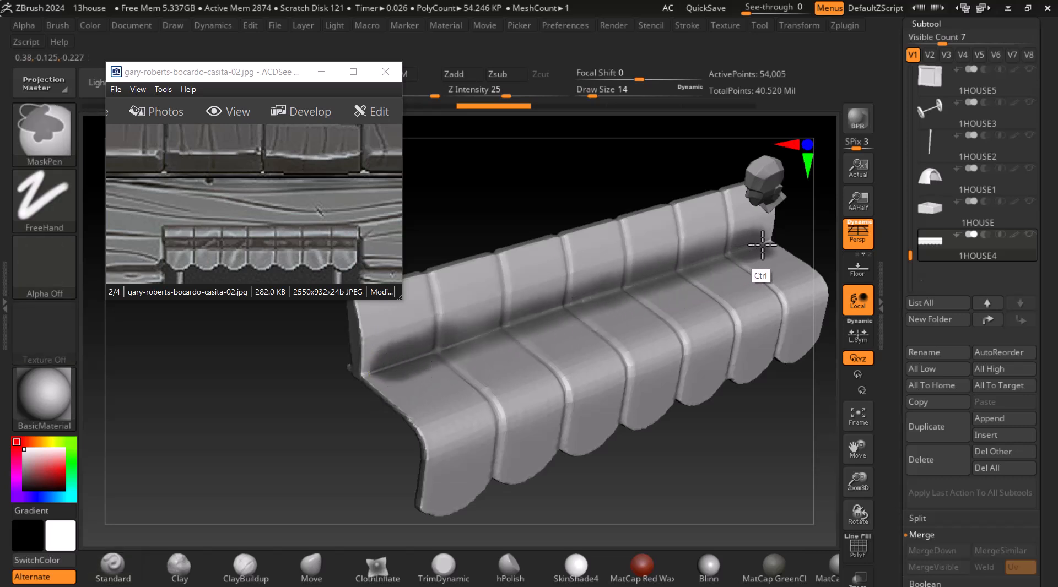
{"action": "mouse_move", "coordinate": [761, 246]}
{"action": "left_mouse_down", "text": "ctrl"}
{"action": "mouse_move", "coordinate": [612, 292]}
{"action": "mouse_move", "coordinate": [434, 366]}
{"action": "mouse_move", "coordinate": [420, 427]}
{"action": "mouse_move", "coordinate": [480, 411]}
{"action": "mouse_move", "coordinate": [762, 448]}
{"action": "mouse_move", "coordinate": [791, 358]}
{"action": "mouse_move", "coordinate": [770, 346]}
{"action": "left_mouse_up", "text": "ctrl"}
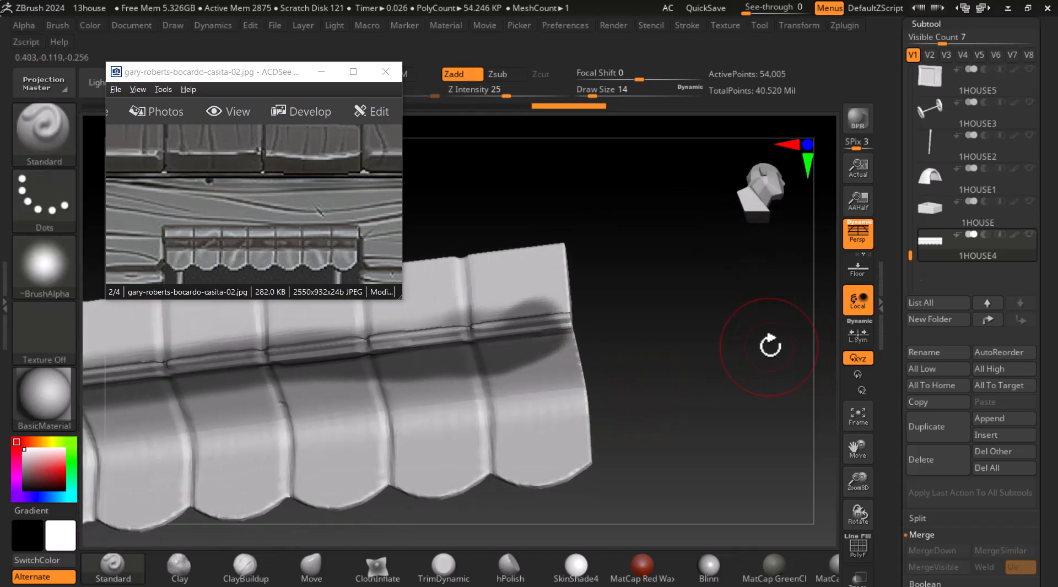
{"action": "left_click", "coordinate": [320, 75]}
{"action": "left_click_drag", "start_coordinate": [810, 292], "coordinate": [757, 346]}
Step: Switch on BackfaceMask in the Auto Masking settings of the Standard brush
{"action": "left_click", "coordinate": [57, 26]}
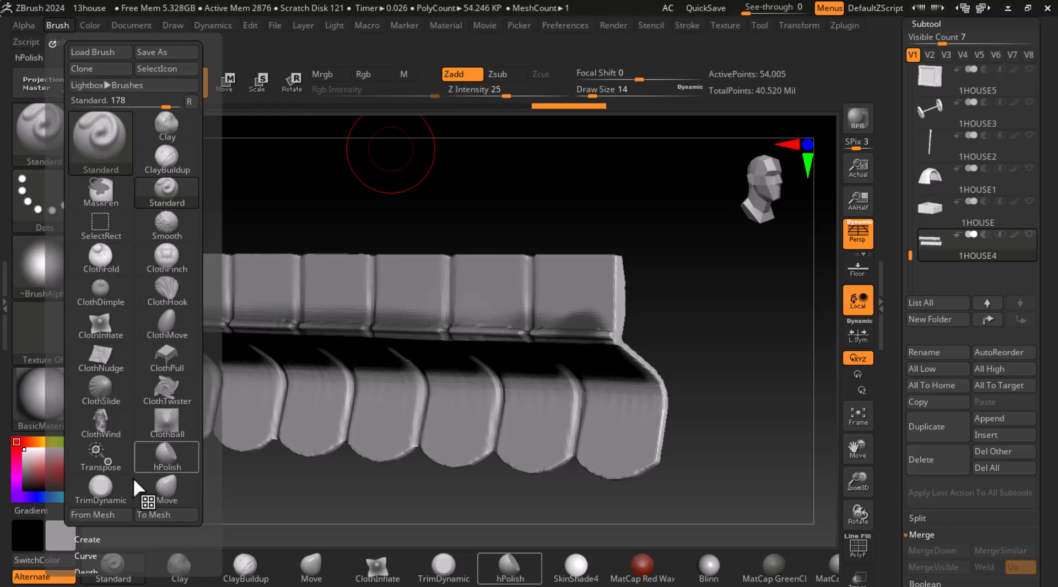
{"action": "left_click_drag", "start_coordinate": [61, 493], "coordinate": [73, 370]}
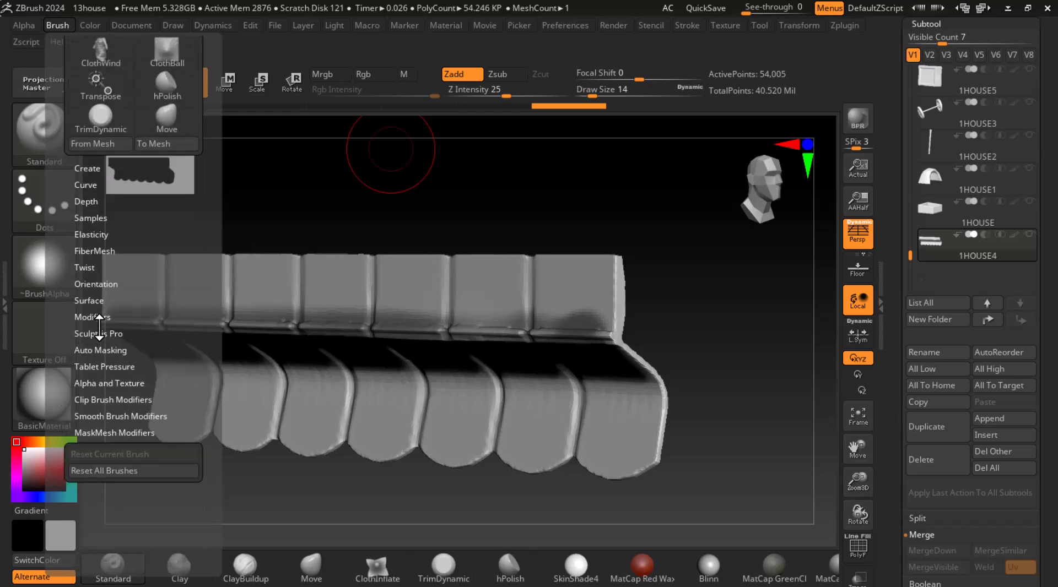
{"action": "left_click", "coordinate": [109, 351]}
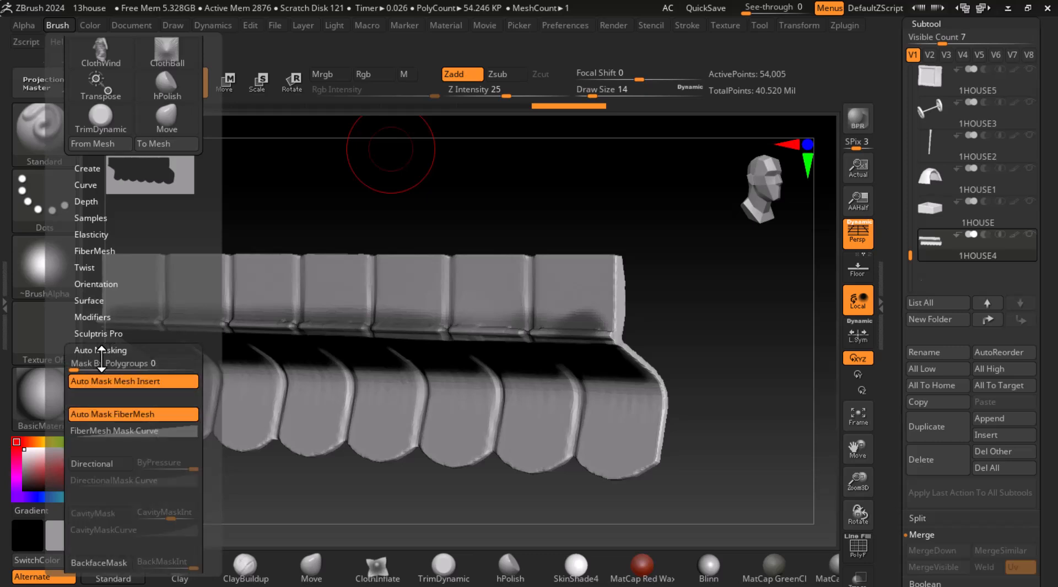
{"action": "left_click_drag", "start_coordinate": [57, 424], "coordinate": [67, 316]}
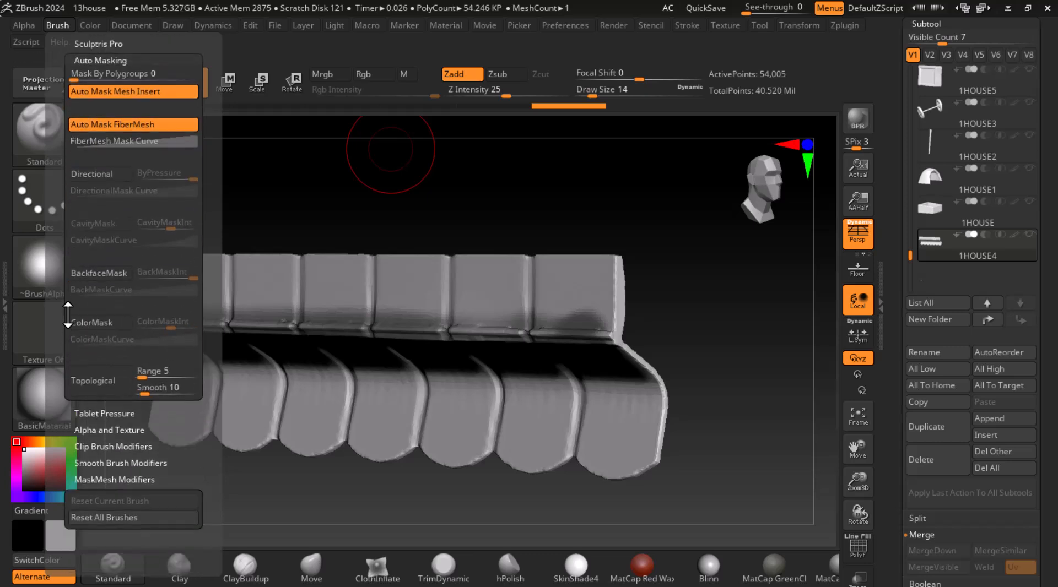
{"action": "left_click", "coordinate": [101, 272]}
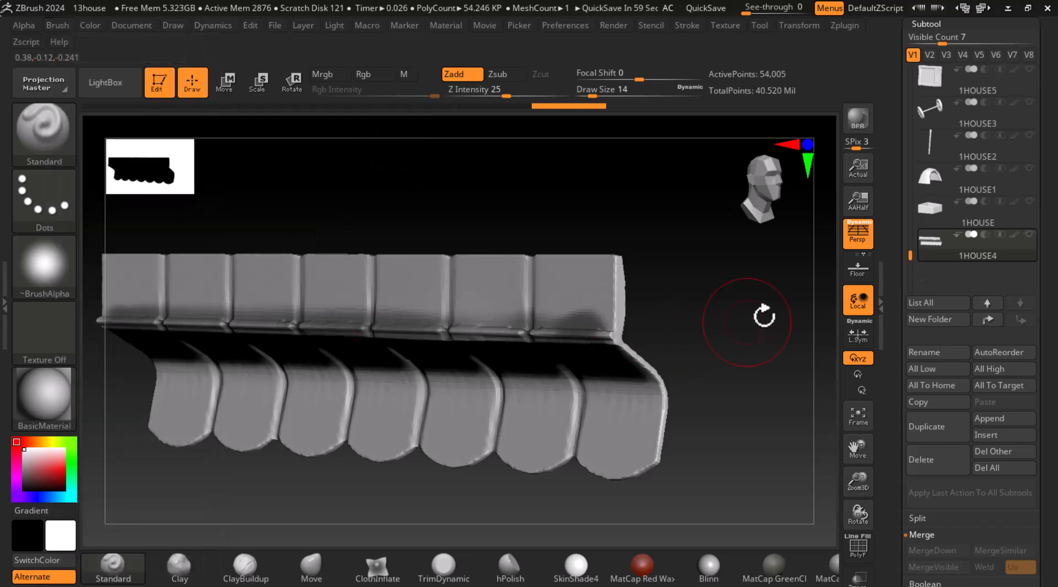
Step: Try painting test masks beside the awning's seam from the rear and the front, and undo them
{"action": "left_click_drag", "start_coordinate": [569, 315], "coordinate": [564, 336]}
{"action": "key", "text": "ctrl+z"}
{"action": "left_click_drag", "start_coordinate": [689, 333], "coordinate": [606, 352]}
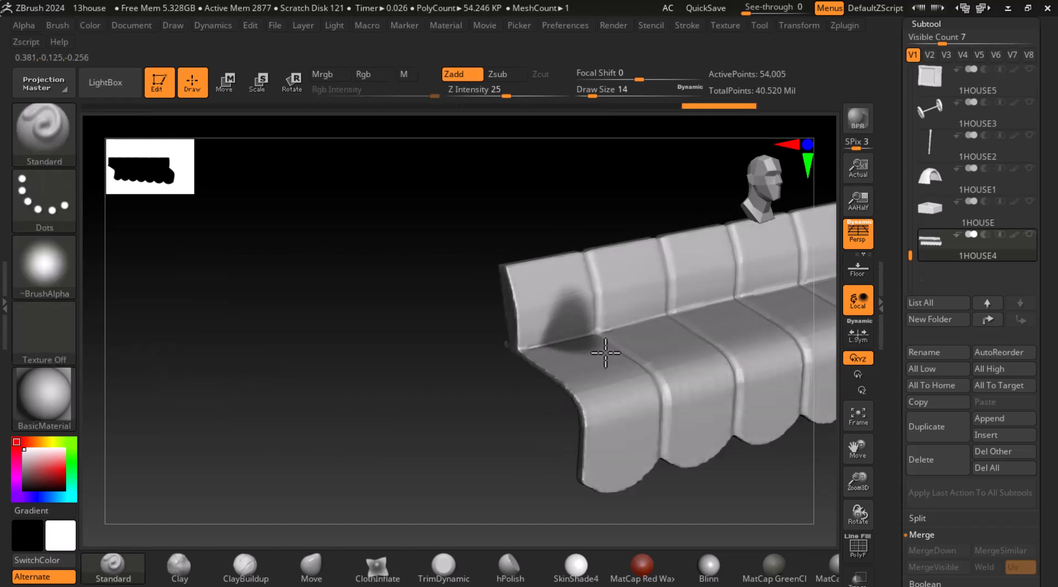
{"action": "left_click", "coordinate": [468, 423], "text": "ctrl"}
{"action": "mouse_move", "coordinate": [466, 425]}
{"action": "left_mouse_down"}
{"action": "mouse_move", "coordinate": [405, 435]}
{"action": "mouse_move", "coordinate": [415, 460]}
{"action": "mouse_move", "coordinate": [607, 371]}
{"action": "mouse_move", "coordinate": [595, 378]}
{"action": "mouse_move", "coordinate": [590, 358]}
{"action": "left_mouse_up"}
{"action": "mouse_move", "coordinate": [418, 496]}
{"action": "left_mouse_down"}
{"action": "mouse_move", "coordinate": [295, 468]}
{"action": "mouse_move", "coordinate": [364, 452]}
{"action": "mouse_move", "coordinate": [392, 345]}
{"action": "left_mouse_up"}
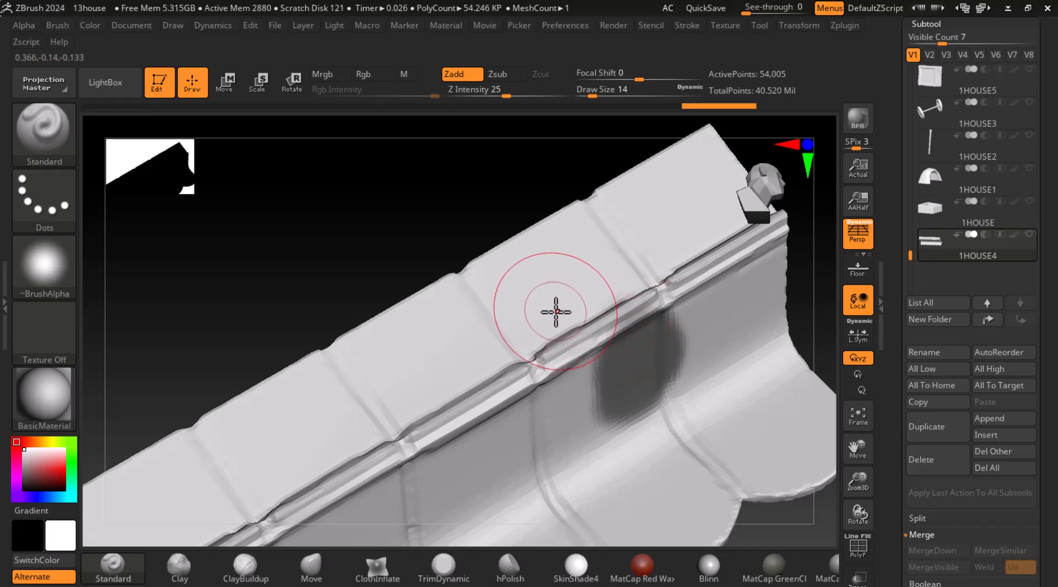
{"action": "key", "text": "ctrl+z"}
Step: Show the polygon wireframe and try masking the front of the upright piece with a rectangle in end view
{"action": "left_click_drag", "start_coordinate": [380, 229], "coordinate": [523, 342]}
{"action": "left_click_drag", "start_coordinate": [696, 320], "coordinate": [661, 288]}
{"action": "key", "text": "shift"}
{"action": "key", "text": "shift+f"}
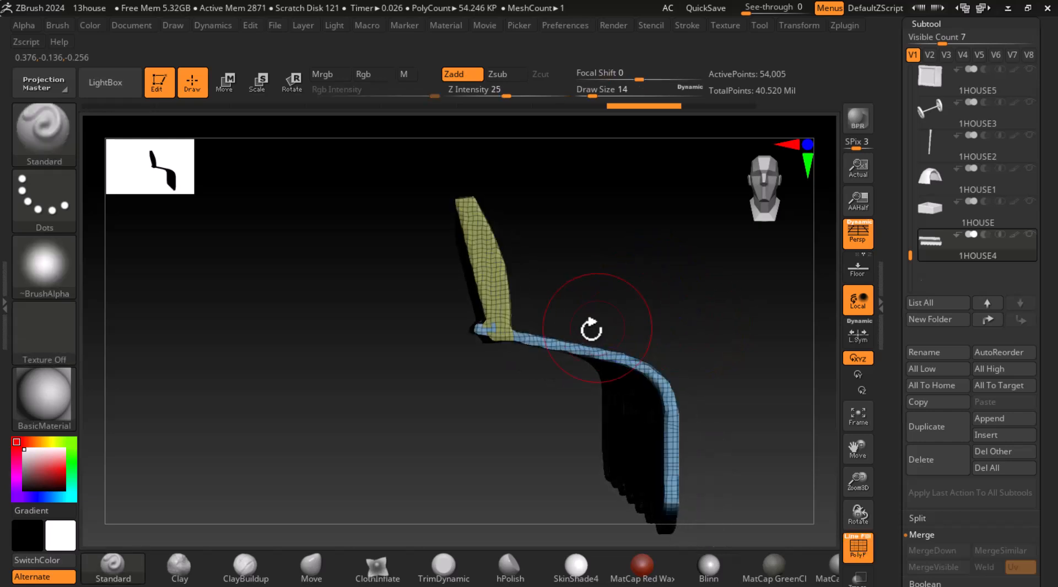
{"action": "key", "text": "ctrl"}
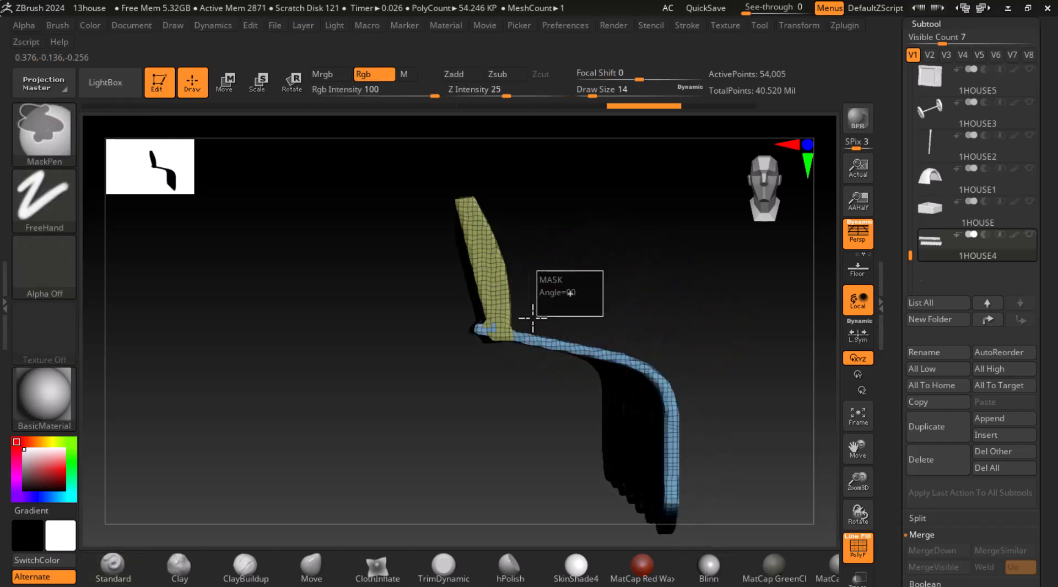
{"action": "mouse_move", "coordinate": [484, 353]}
{"action": "left_mouse_down"}
{"action": "mouse_move", "coordinate": [613, 300]}
{"action": "mouse_move", "coordinate": [591, 307]}
{"action": "mouse_move", "coordinate": [621, 314]}
{"action": "mouse_move", "coordinate": [686, 300]}
{"action": "mouse_move", "coordinate": [625, 301]}
{"action": "mouse_move", "coordinate": [626, 309]}
{"action": "mouse_move", "coordinate": [673, 272]}
{"action": "mouse_move", "coordinate": [642, 297]}
{"action": "left_mouse_up"}
{"action": "key", "text": "ctrl"}
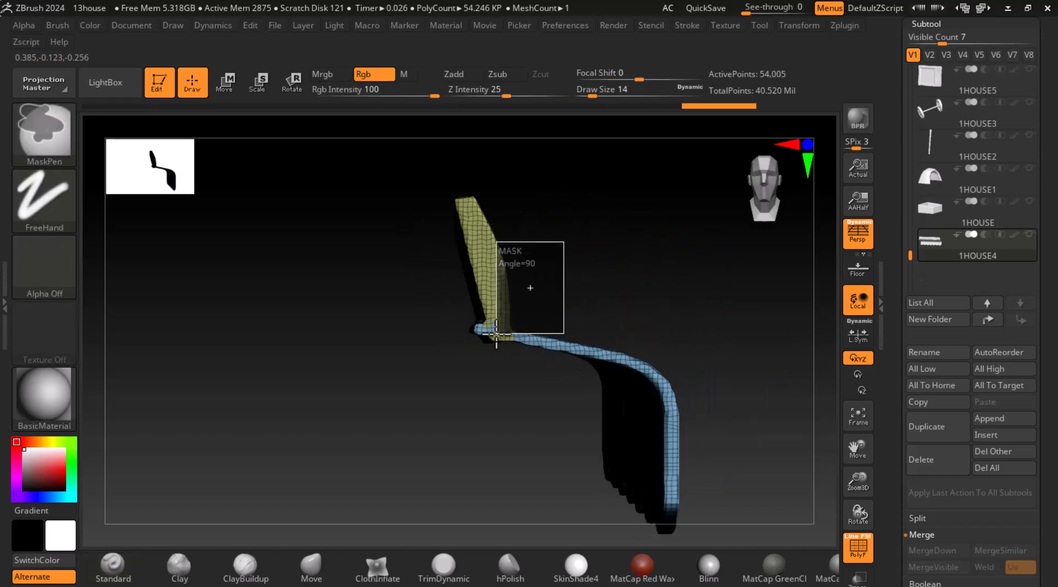
{"action": "mouse_move", "coordinate": [537, 333]}
{"action": "left_mouse_down"}
{"action": "mouse_move", "coordinate": [708, 242]}
{"action": "mouse_move", "coordinate": [768, 248]}
{"action": "left_mouse_up"}
Step: Mask the front side of the upright piece with a rectangle from the awning's opposite end, and turn off the wireframe
{"action": "mouse_move", "coordinate": [455, 229]}
{"action": "left_mouse_down"}
{"action": "mouse_move", "coordinate": [440, 250]}
{"action": "mouse_move", "coordinate": [495, 267]}
{"action": "left_mouse_up"}
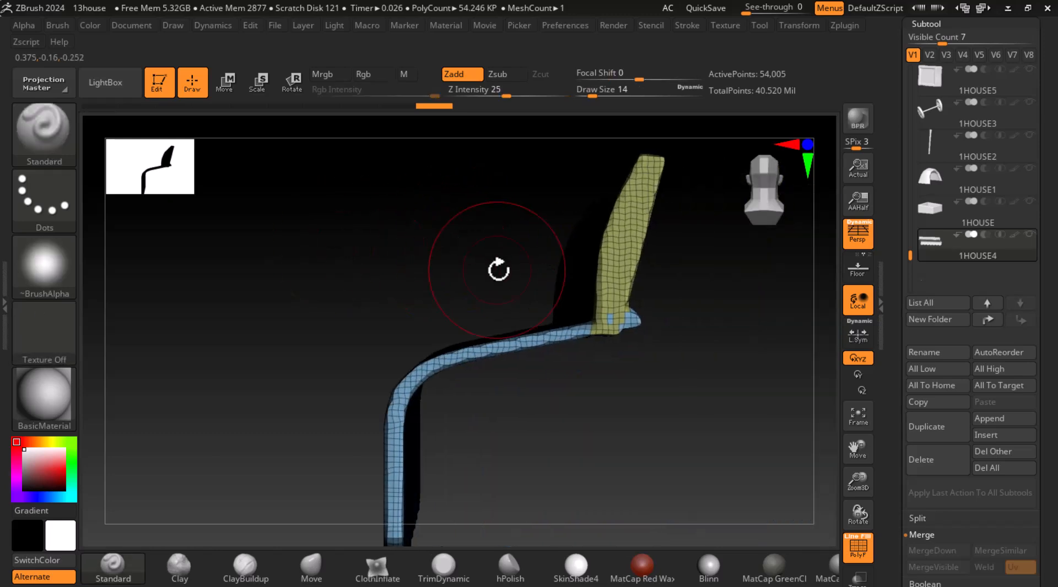
{"action": "key", "text": "ctrl"}
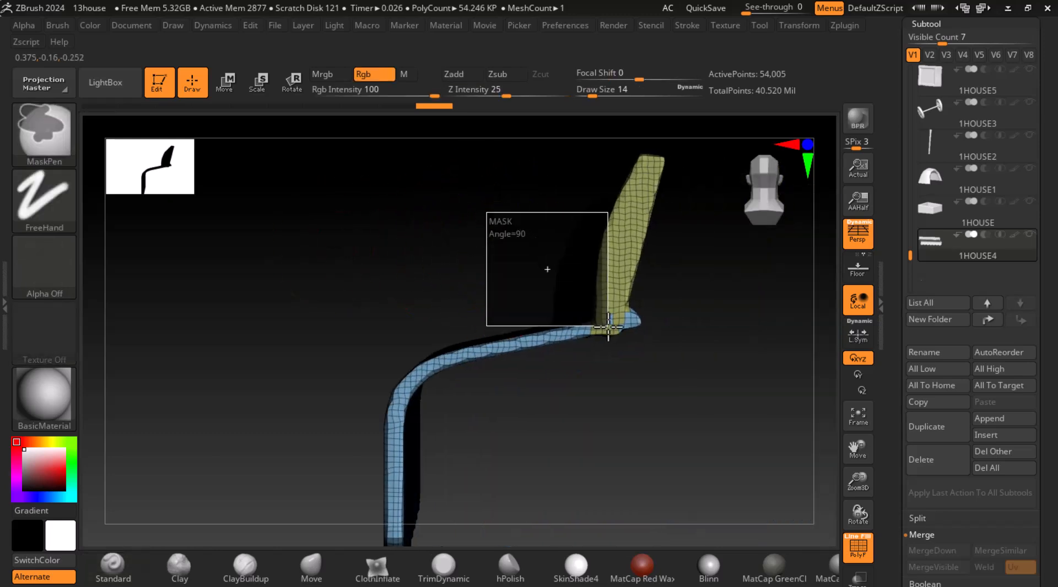
{"action": "mouse_move", "coordinate": [628, 349]}
{"action": "left_mouse_down"}
{"action": "mouse_move", "coordinate": [720, 428]}
{"action": "mouse_move", "coordinate": [794, 440]}
{"action": "mouse_move", "coordinate": [825, 472]}
{"action": "mouse_move", "coordinate": [832, 413]}
{"action": "mouse_move", "coordinate": [735, 329]}
{"action": "mouse_move", "coordinate": [763, 295]}
{"action": "mouse_move", "coordinate": [700, 335]}
{"action": "mouse_move", "coordinate": [754, 325]}
{"action": "mouse_move", "coordinate": [767, 311]}
{"action": "mouse_move", "coordinate": [699, 331]}
{"action": "left_mouse_up"}
{"action": "key", "text": "ctrl"}
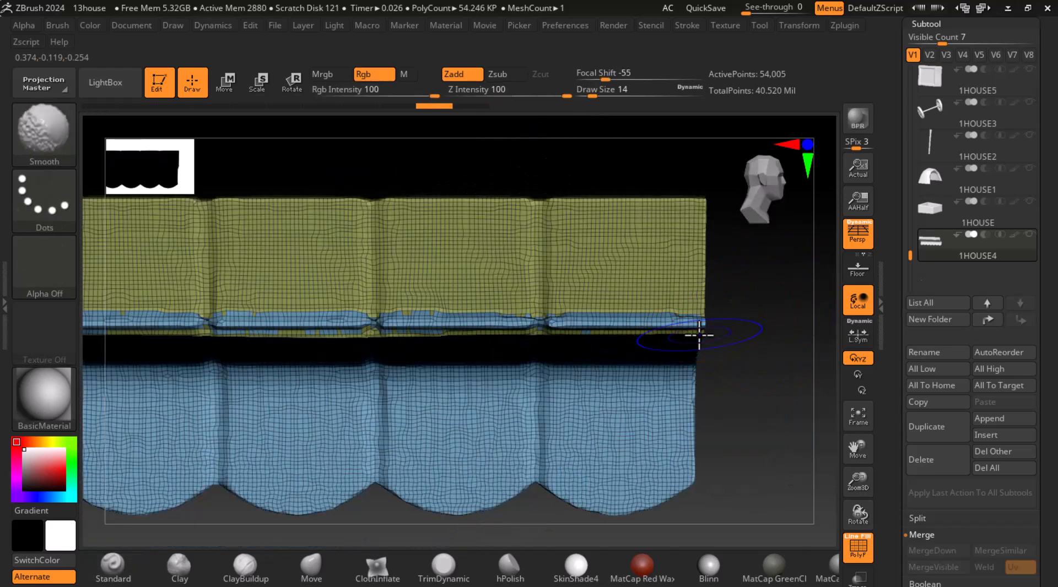
{"action": "key", "text": "shift+f"}
{"action": "left_click_drag", "start_coordinate": [762, 368], "coordinate": [747, 389]}
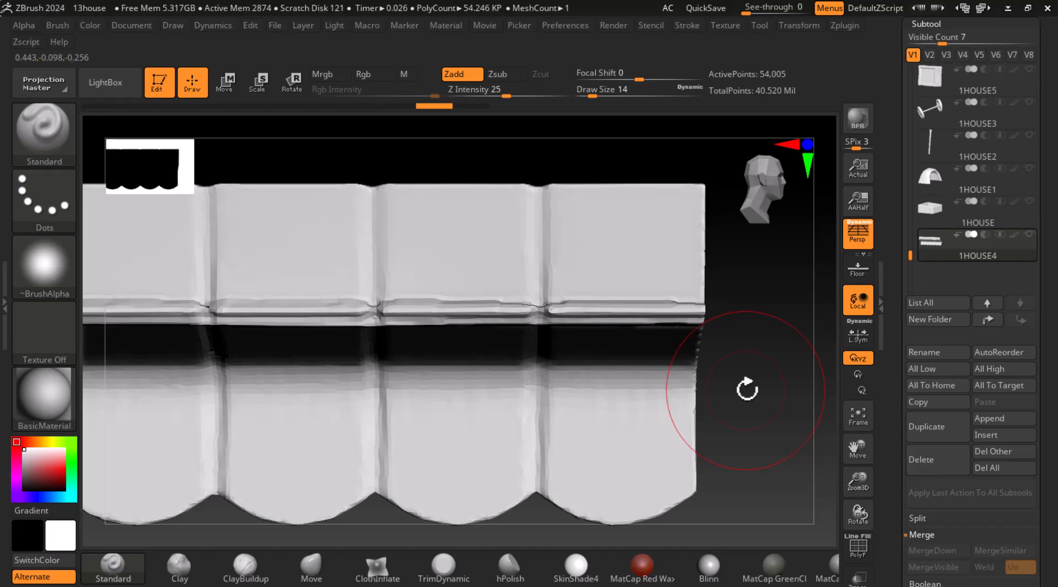
Step: Reduce the draw size to 5 and smooth the rear seam from one end across the first panels
{"action": "mouse_move", "coordinate": [720, 330]}
{"action": "left_mouse_down"}
{"action": "mouse_move", "coordinate": [746, 335]}
{"action": "mouse_move", "coordinate": [711, 309]}
{"action": "mouse_move", "coordinate": [739, 293]}
{"action": "mouse_move", "coordinate": [738, 328]}
{"action": "left_mouse_up"}
{"action": "mouse_move", "coordinate": [693, 248]}
{"action": "left_mouse_down", "text": "shift"}
{"action": "mouse_move", "coordinate": [702, 236]}
{"action": "mouse_move", "coordinate": [536, 246]}
{"action": "mouse_move", "coordinate": [541, 274]}
{"action": "mouse_move", "coordinate": [408, 267]}
{"action": "left_mouse_up", "text": "shift"}
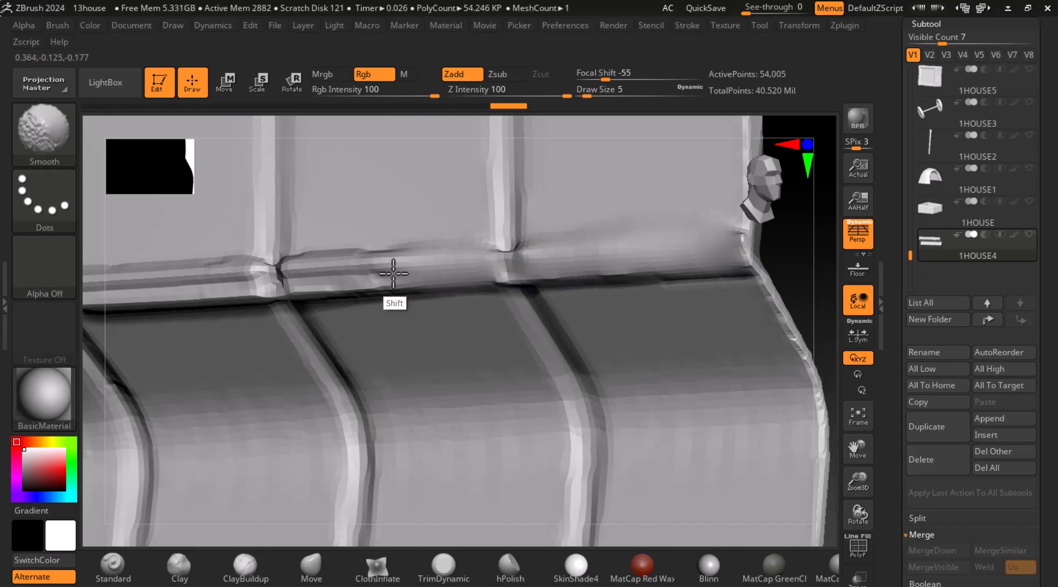
{"action": "mouse_move", "coordinate": [814, 276]}
{"action": "left_mouse_down"}
{"action": "mouse_move", "coordinate": [713, 302]}
{"action": "mouse_move", "coordinate": [816, 266]}
{"action": "mouse_move", "coordinate": [786, 245]}
{"action": "mouse_move", "coordinate": [807, 347]}
{"action": "left_mouse_up"}
{"action": "left_click_drag", "start_coordinate": [480, 315], "coordinate": [207, 332], "text": "shift"}
{"action": "mouse_move", "coordinate": [344, 171]}
{"action": "left_mouse_down", "text": "alt"}
{"action": "mouse_move", "coordinate": [360, 167]}
{"action": "mouse_move", "coordinate": [508, 319]}
{"action": "left_mouse_up", "text": "alt"}
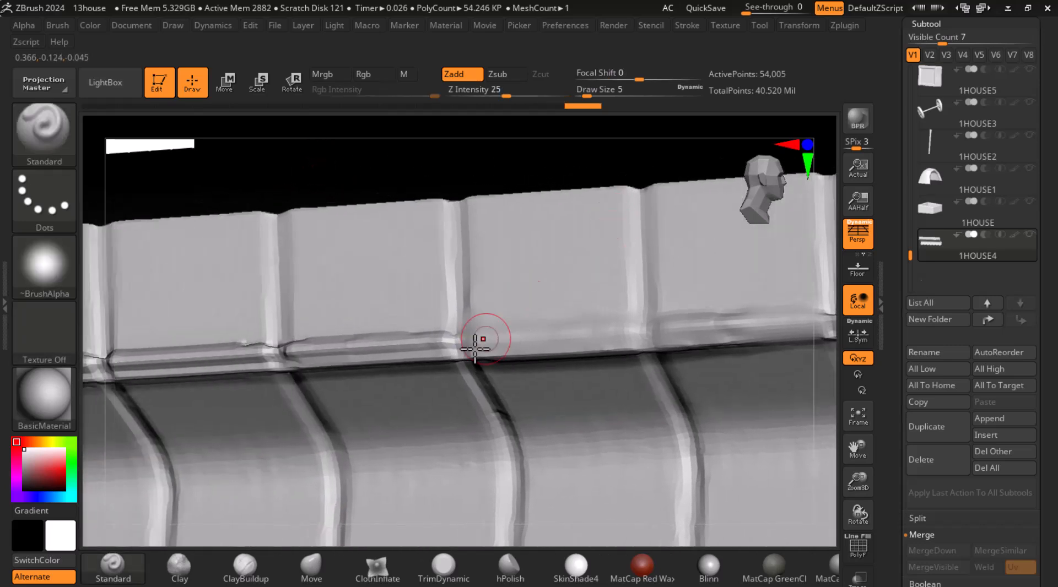
Step: Smooth the rest of the rear seam across the remaining panels to the awning's far end
{"action": "key", "text": "shift"}
{"action": "mouse_move", "coordinate": [570, 163]}
{"action": "left_mouse_down", "text": "alt"}
{"action": "mouse_move", "coordinate": [433, 157]}
{"action": "mouse_move", "coordinate": [504, 173]}
{"action": "mouse_move", "coordinate": [444, 184]}
{"action": "mouse_move", "coordinate": [390, 173]}
{"action": "mouse_move", "coordinate": [386, 160]}
{"action": "mouse_move", "coordinate": [645, 201]}
{"action": "left_mouse_up", "text": "alt"}
{"action": "key", "text": "shift"}
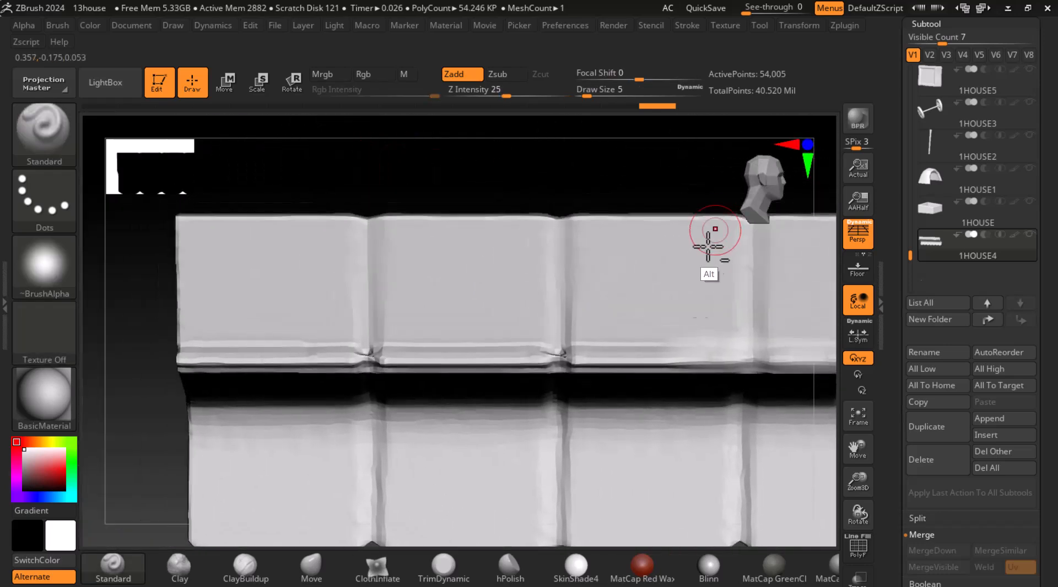
{"action": "left_click_drag", "start_coordinate": [675, 361], "coordinate": [210, 367], "text": "shift"}
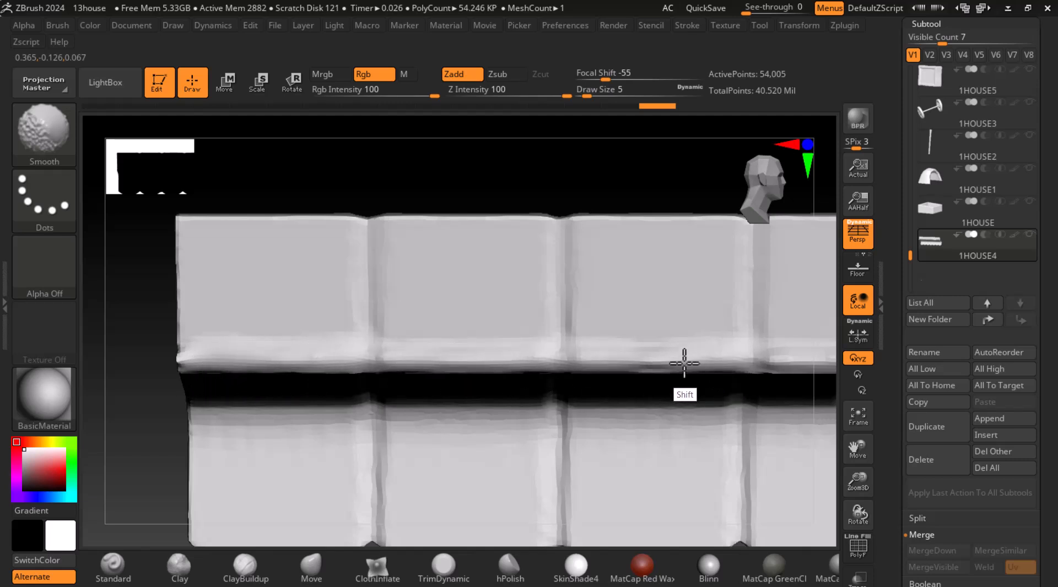
{"action": "key", "text": "shift"}
{"action": "left_click_drag", "start_coordinate": [179, 384], "coordinate": [171, 387], "text": "shift"}
Step: Smooth out the leftover ridges along the rear seam on the middle panels
{"action": "left_click_drag", "start_coordinate": [140, 394], "coordinate": [81, 406], "text": "alt"}
{"action": "left_click_drag", "start_coordinate": [631, 180], "coordinate": [477, 189], "text": "alt"}
{"action": "key", "text": "shift"}
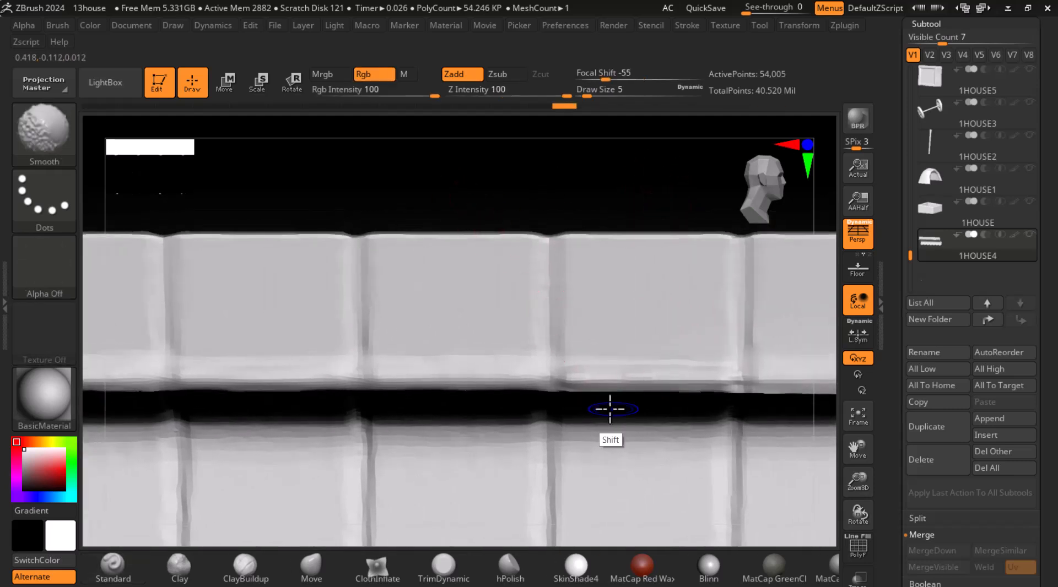
{"action": "left_click_drag", "start_coordinate": [643, 376], "coordinate": [642, 373], "text": "shift"}
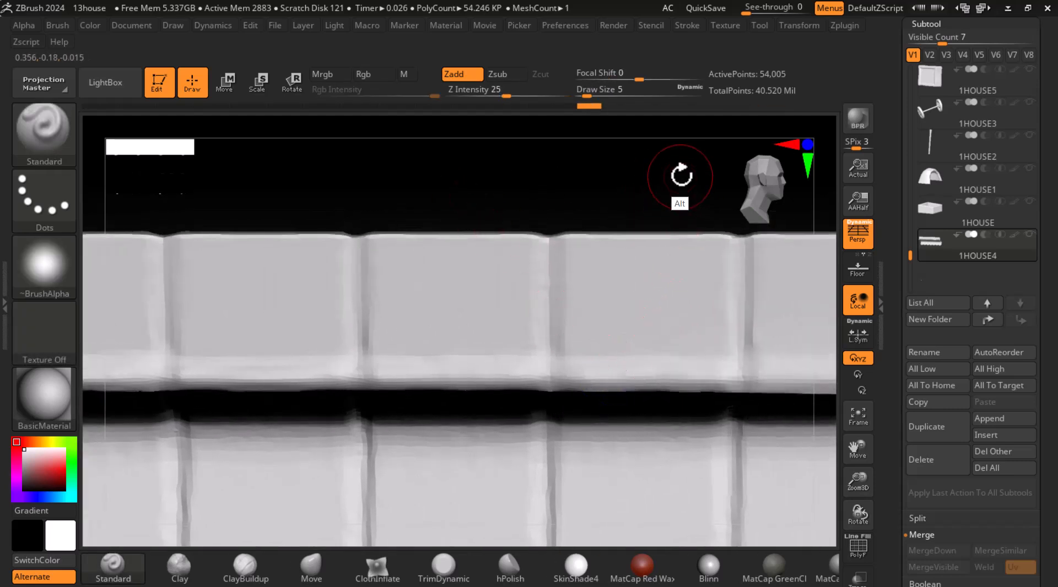
{"action": "left_click_drag", "start_coordinate": [679, 175], "coordinate": [489, 190], "text": "alt"}
{"action": "left_click_drag", "start_coordinate": [707, 376], "coordinate": [696, 373], "text": "shift"}
{"action": "left_click_drag", "start_coordinate": [622, 196], "coordinate": [442, 206], "text": "alt"}
Step: Smooth the remaining ridges on the rear seam's last panels at the end where the smoothing began
{"action": "key", "text": "shift"}
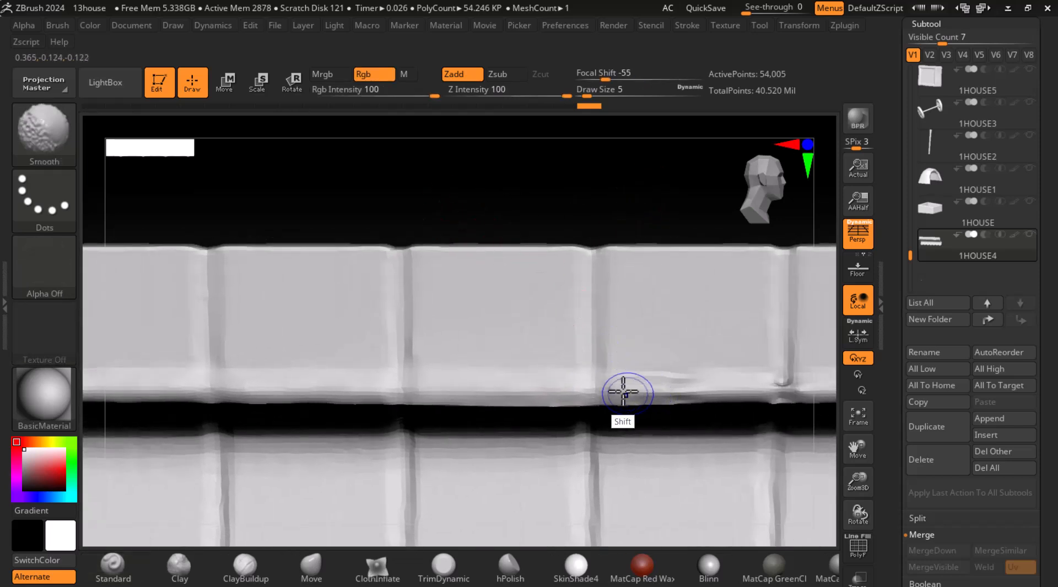
{"action": "left_click_drag", "start_coordinate": [715, 386], "coordinate": [676, 384], "text": "shift"}
{"action": "left_click_drag", "start_coordinate": [595, 193], "coordinate": [437, 191], "text": "alt"}
{"action": "key", "text": "shift"}
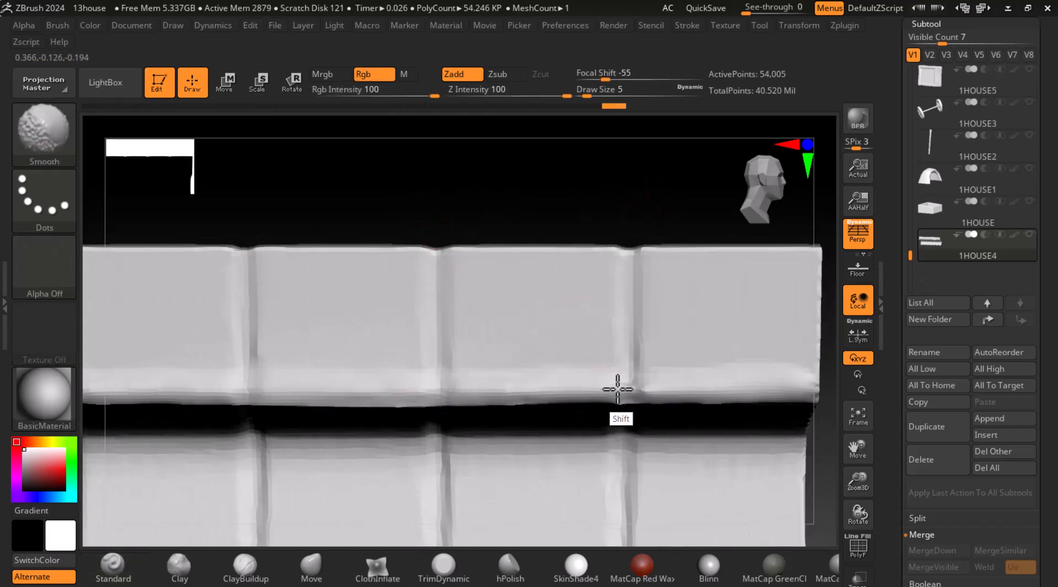
{"action": "left_click_drag", "start_coordinate": [794, 382], "coordinate": [773, 371], "text": "shift"}
Step: Turn the awning to its front and clear the mask
{"action": "mouse_move", "coordinate": [635, 204]}
{"action": "left_mouse_down"}
{"action": "mouse_move", "coordinate": [557, 218]}
{"action": "mouse_move", "coordinate": [484, 389]}
{"action": "mouse_move", "coordinate": [428, 395]}
{"action": "mouse_move", "coordinate": [425, 336]}
{"action": "mouse_move", "coordinate": [177, 336]}
{"action": "left_mouse_up"}
{"action": "left_click_drag", "start_coordinate": [646, 233], "coordinate": [444, 213], "text": "alt"}
{"action": "left_click_drag", "start_coordinate": [588, 222], "coordinate": [590, 238]}
{"action": "left_click_drag", "start_coordinate": [728, 303], "coordinate": [781, 393], "text": "ctrl"}
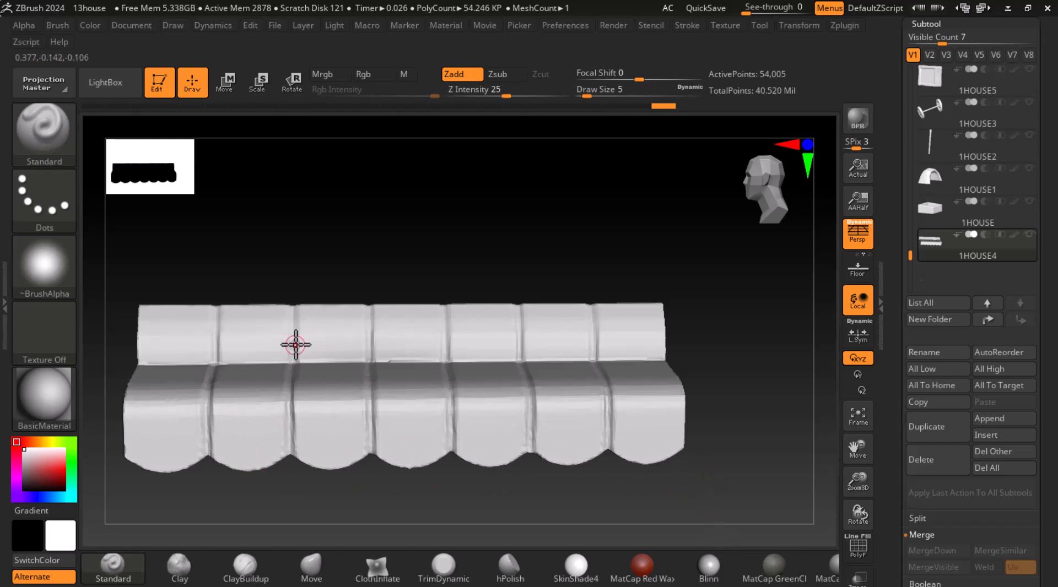
Step: Switch to the browser and consult the Cloth Brushes section of the Cloth Sculpting in ZBrush guide, starting with ClothFold
{"action": "key", "text": "alt+Tab"}
{"action": "key", "text": "alt+Tab"}
{"action": "key", "text": "alt+Tab"}
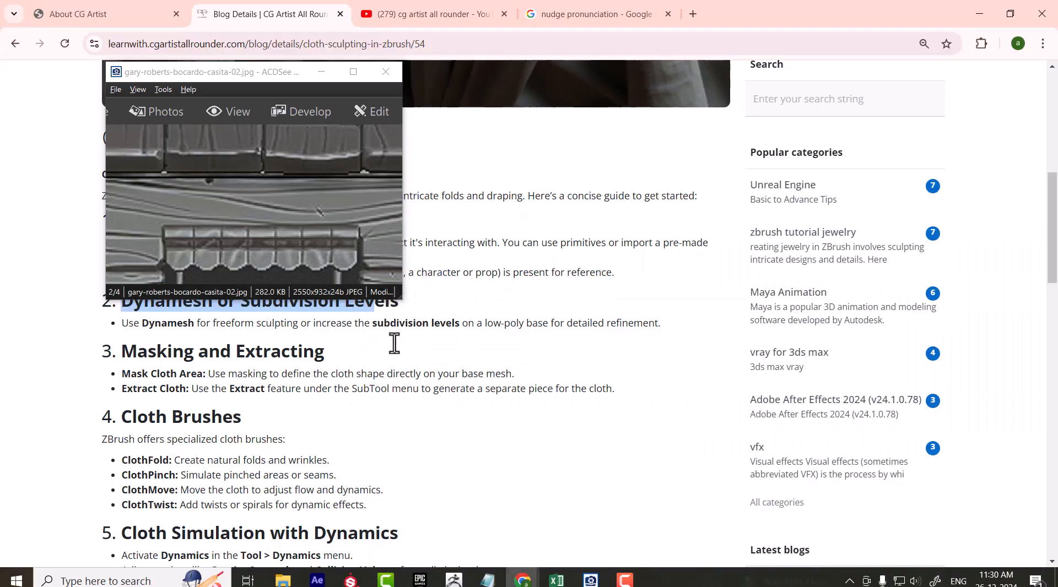
{"action": "left_click", "coordinate": [320, 71]}
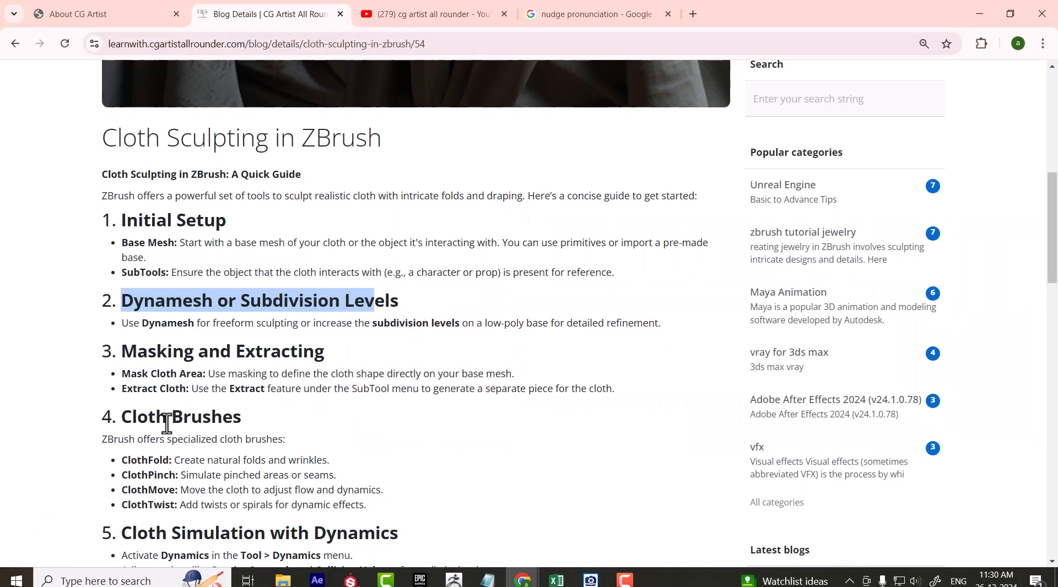
{"action": "key", "text": "alt+Tab"}
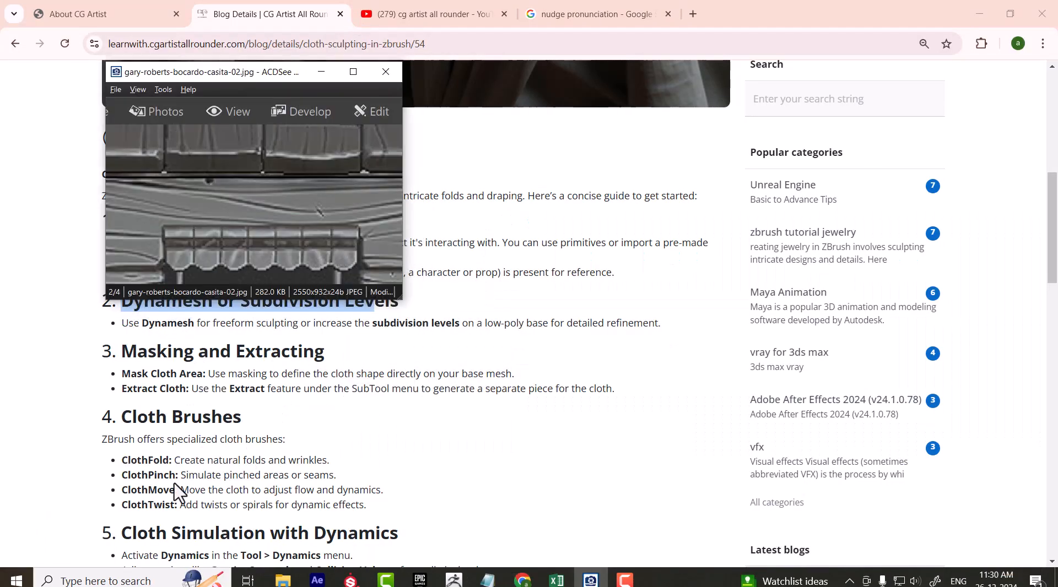
{"action": "left_click_drag", "start_coordinate": [128, 461], "coordinate": [172, 462]}
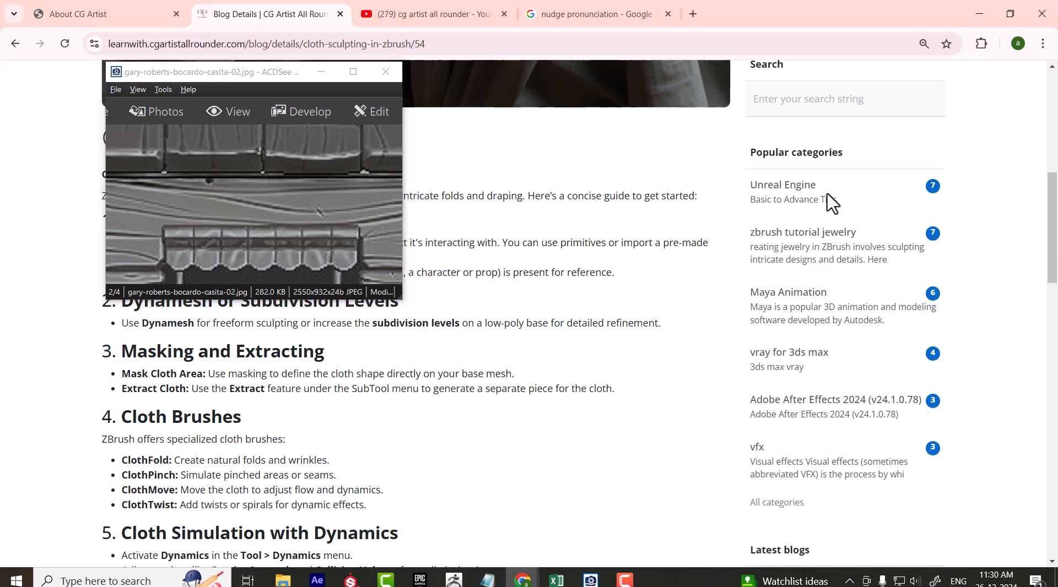
Step: Switch back to ZBrush, look through the cloth brushes and examine the awning's wireframe up close
{"action": "key", "text": "alt+Tab"}
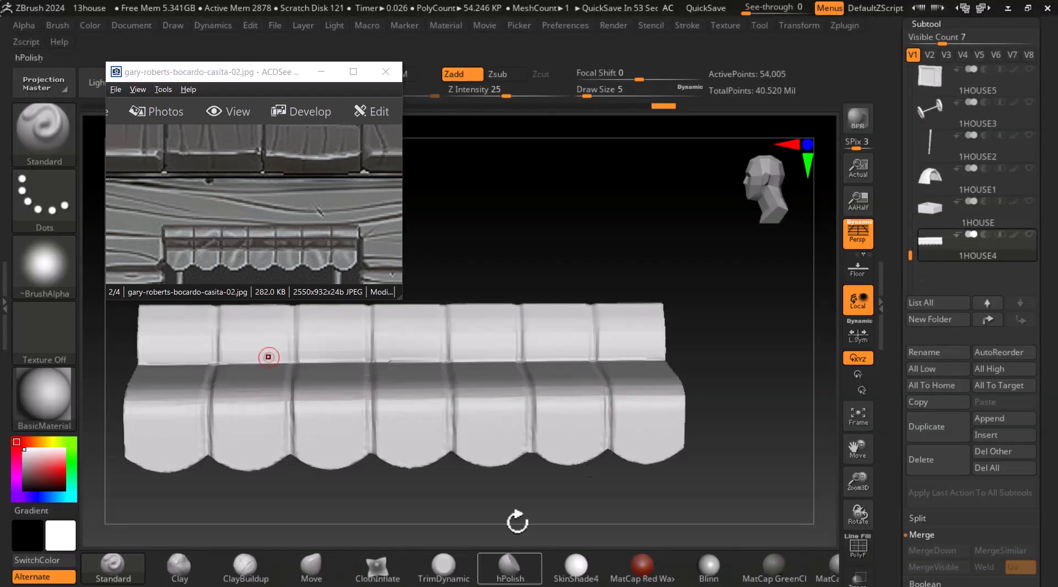
{"action": "left_click", "coordinate": [43, 135]}
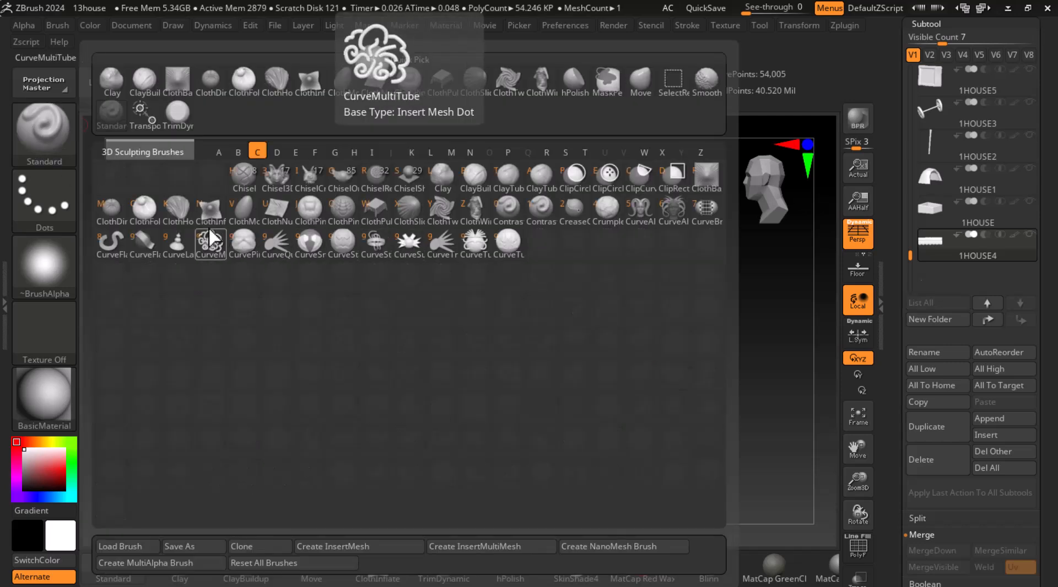
{"action": "key", "text": "c"}
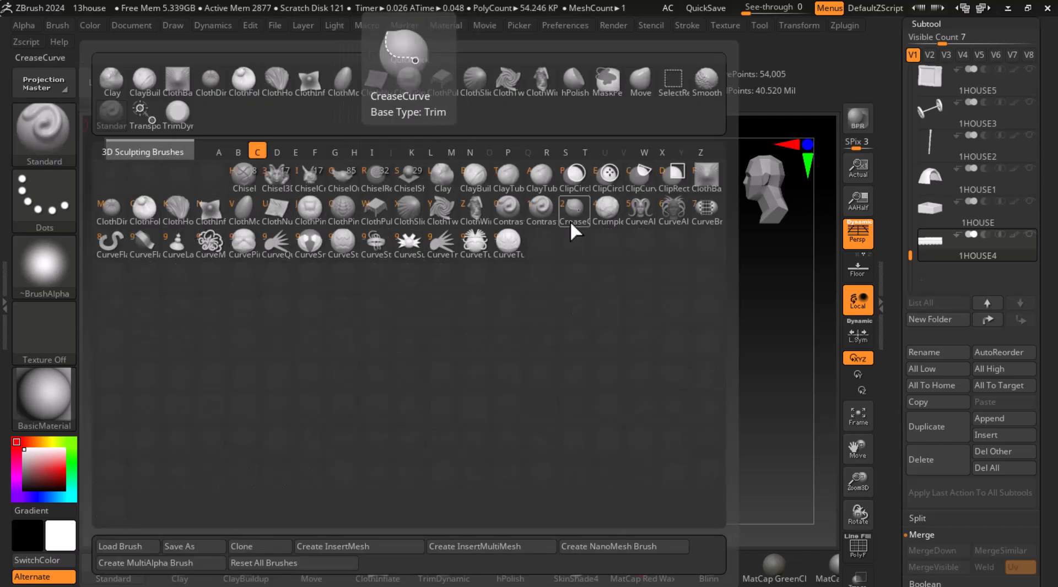
{"action": "left_click", "coordinate": [117, 221]}
{"action": "key", "text": "shift+f"}
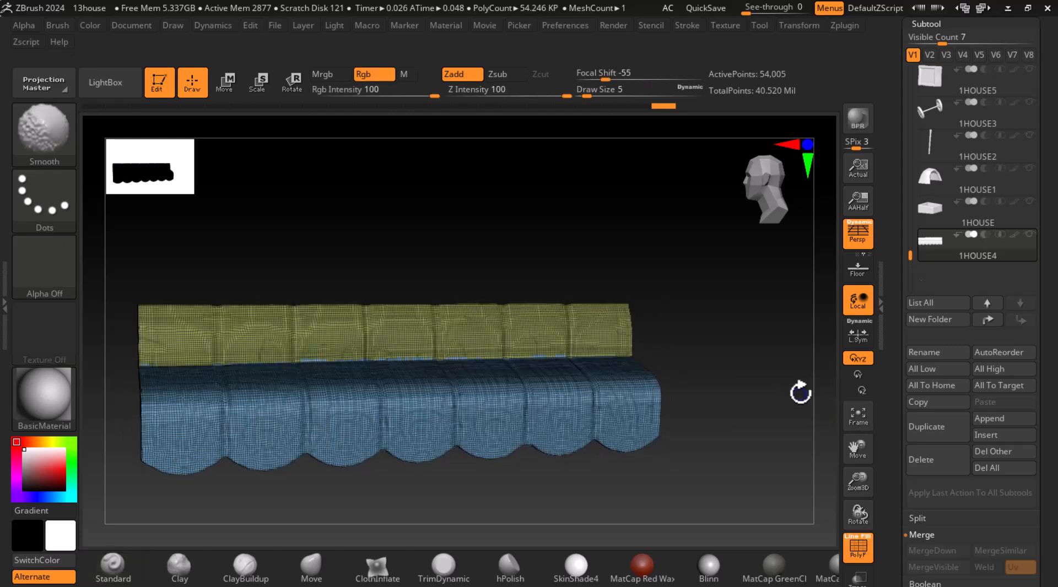
{"action": "mouse_move", "coordinate": [800, 393]}
{"action": "left_mouse_down"}
{"action": "mouse_move", "coordinate": [772, 366]}
{"action": "mouse_move", "coordinate": [815, 449]}
{"action": "mouse_move", "coordinate": [614, 376]}
{"action": "left_mouse_up"}
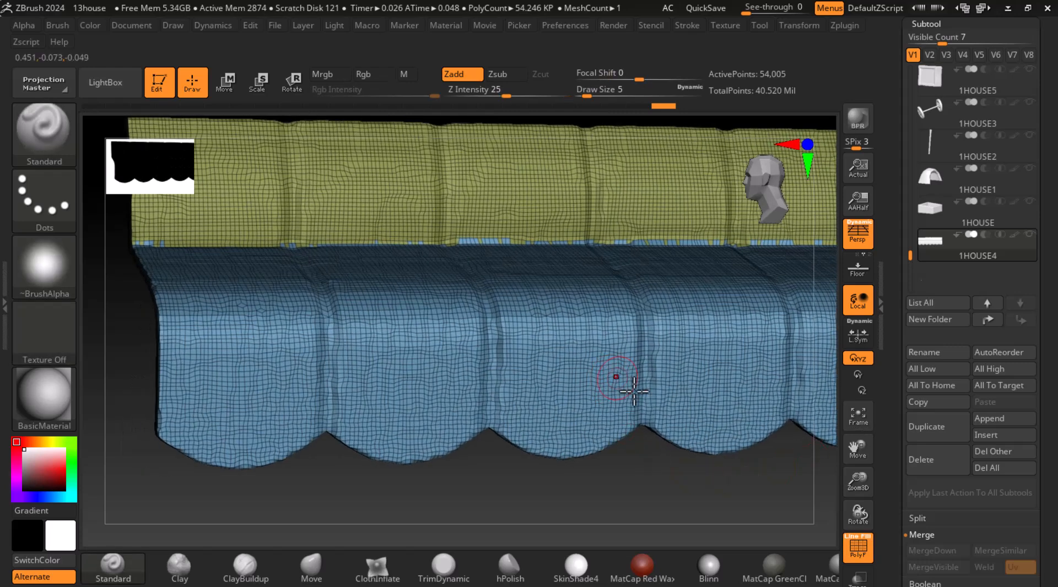
{"action": "key", "text": "ctrl"}
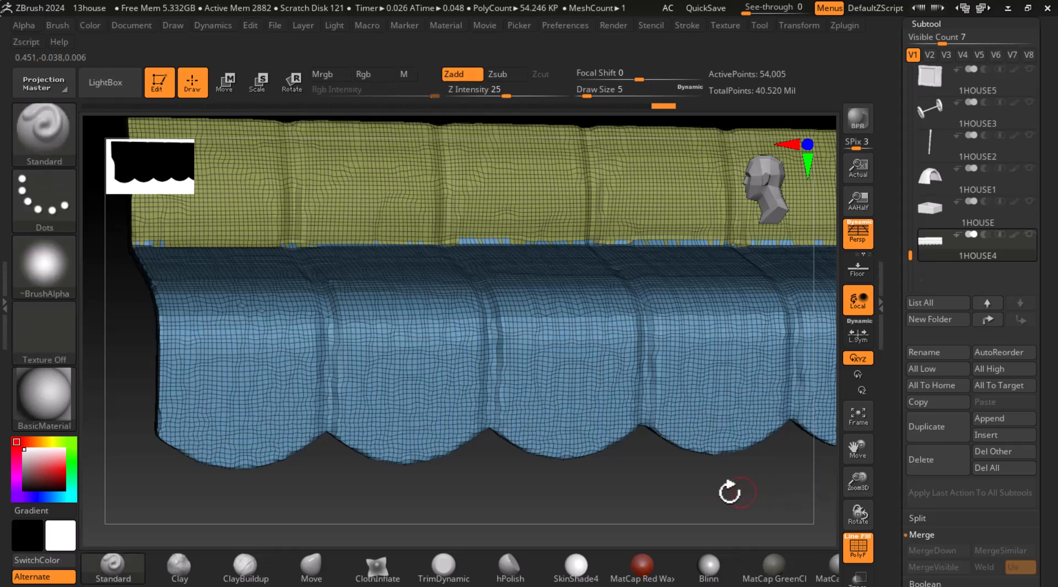
{"action": "key", "text": "shift+f"}
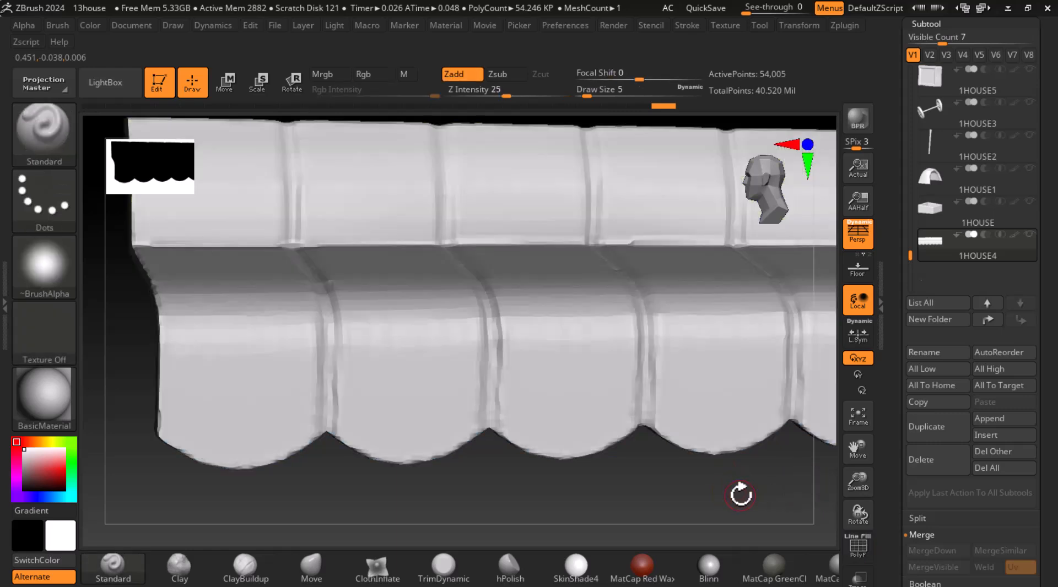
Step: Re-DynaMesh the awning and divide it twice to subdivision level 3
{"action": "left_click_drag", "start_coordinate": [741, 494], "coordinate": [762, 499]}
{"action": "key", "text": "ctrl"}
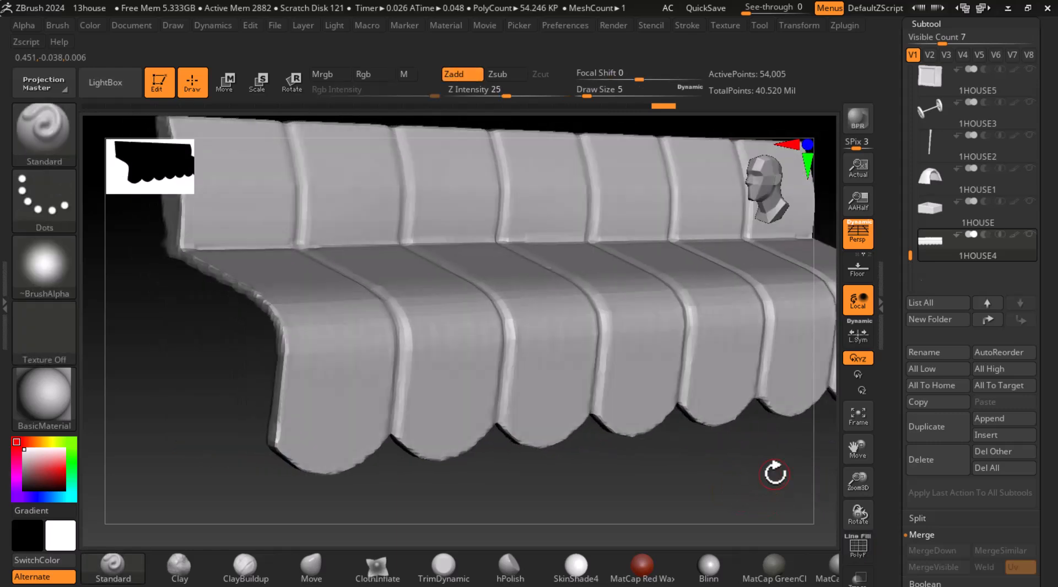
{"action": "key", "text": "ctrl"}
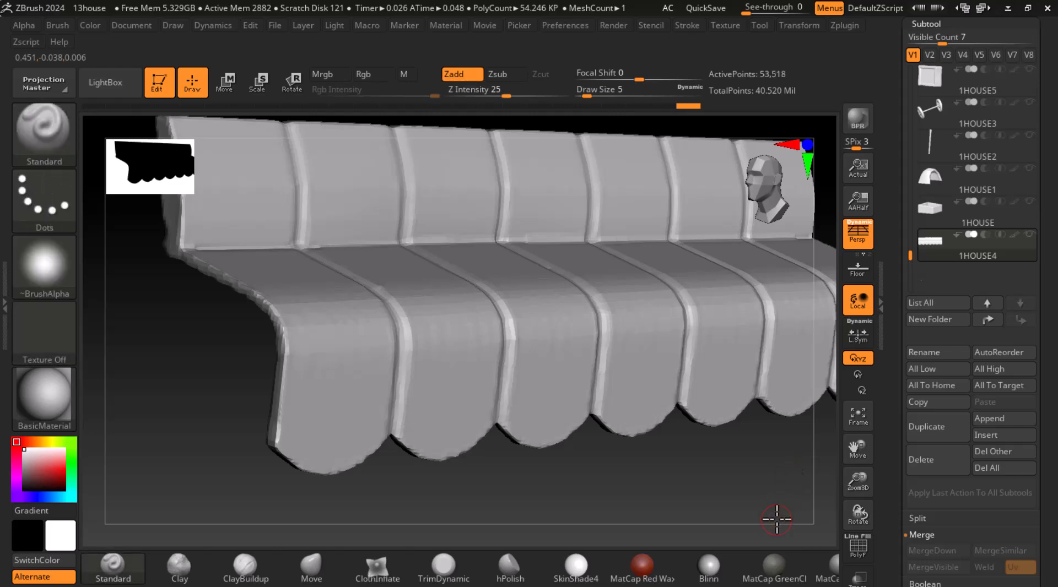
{"action": "key", "text": "shift+f"}
{"action": "key", "text": "shift+f"}
{"action": "key", "text": "ctrl"}
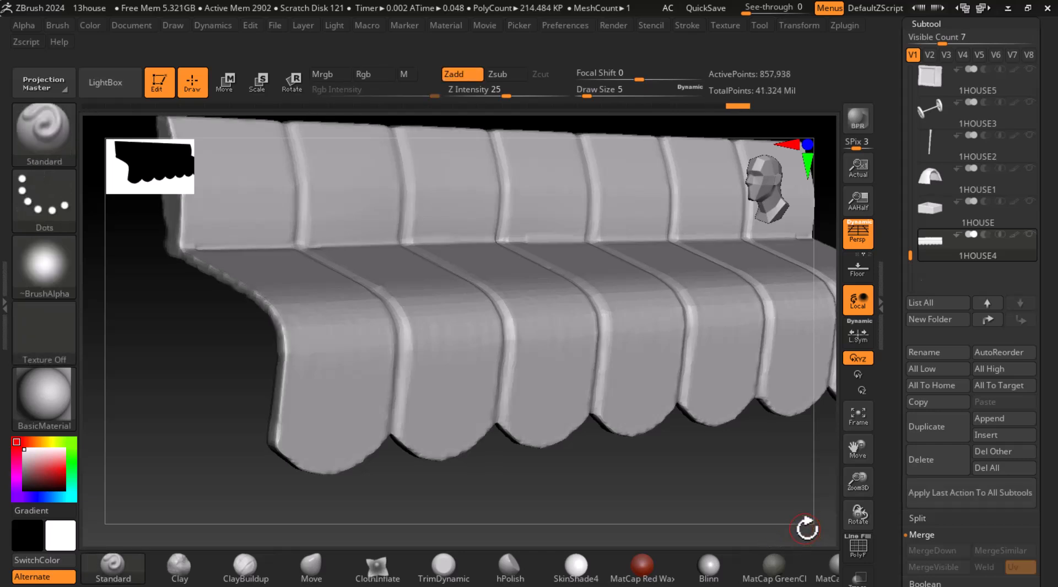
Step: Inspect the awning's side edge and remesh the awning with ZRemesher at a target polygon count of 5
{"action": "key", "text": "shift"}
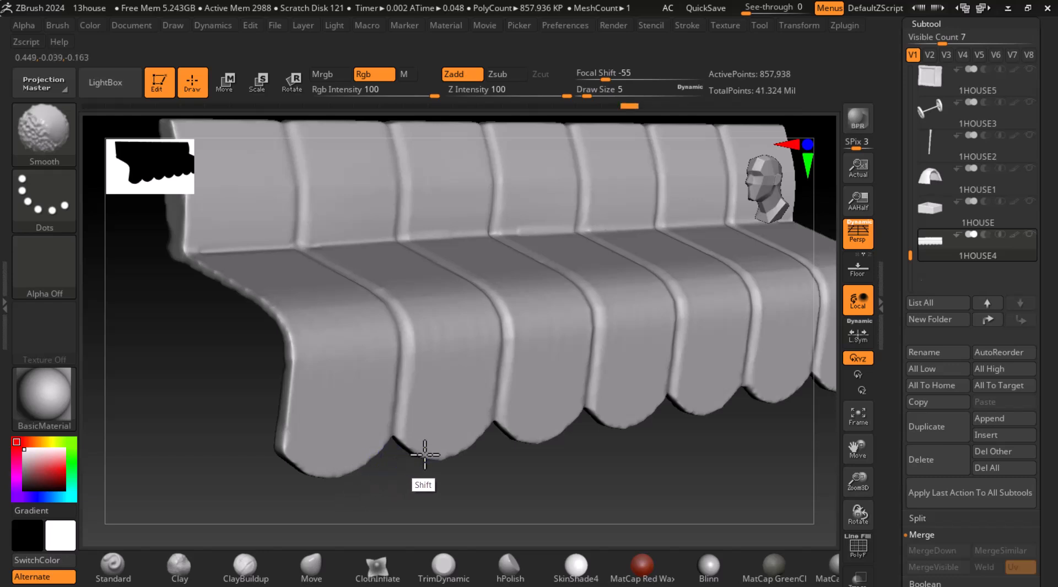
{"action": "mouse_move", "coordinate": [529, 539]}
{"action": "left_mouse_down"}
{"action": "mouse_move", "coordinate": [680, 460]}
{"action": "mouse_move", "coordinate": [250, 425]}
{"action": "mouse_move", "coordinate": [167, 435]}
{"action": "mouse_move", "coordinate": [213, 472]}
{"action": "mouse_move", "coordinate": [671, 388]}
{"action": "mouse_move", "coordinate": [727, 420]}
{"action": "mouse_move", "coordinate": [416, 465]}
{"action": "mouse_move", "coordinate": [437, 495]}
{"action": "mouse_move", "coordinate": [433, 480]}
{"action": "left_mouse_up"}
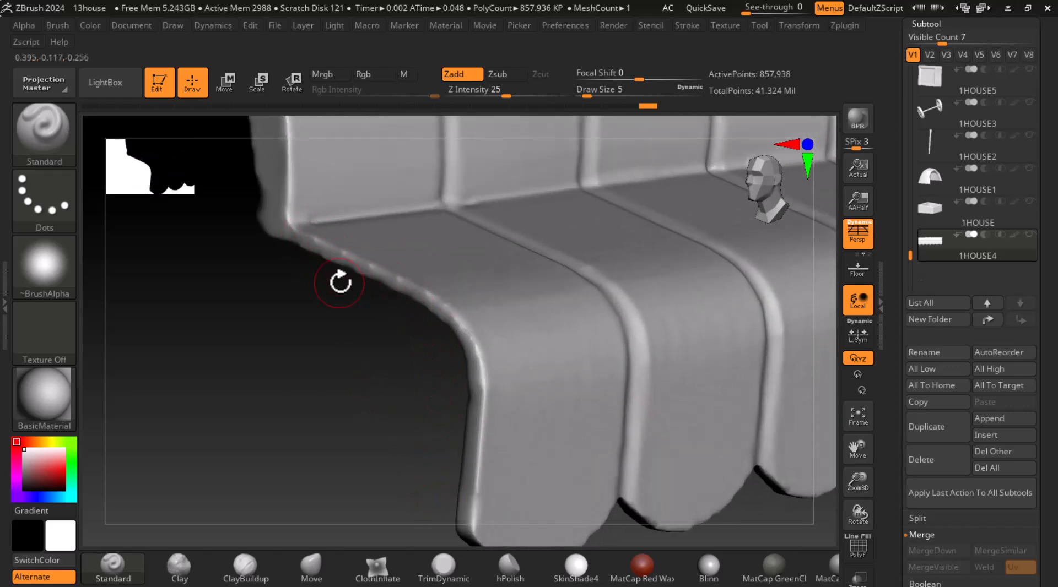
{"action": "key", "text": "shift+f"}
{"action": "key", "text": "shift+f"}
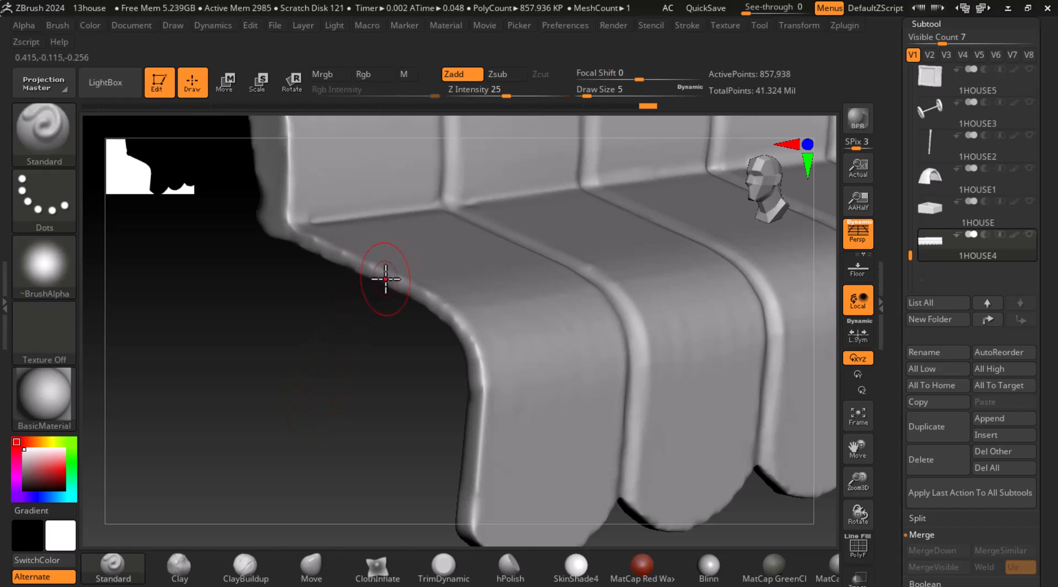
{"action": "left_click_drag", "start_coordinate": [366, 403], "coordinate": [331, 403]}
{"action": "left_click_drag", "start_coordinate": [899, 440], "coordinate": [902, 324]}
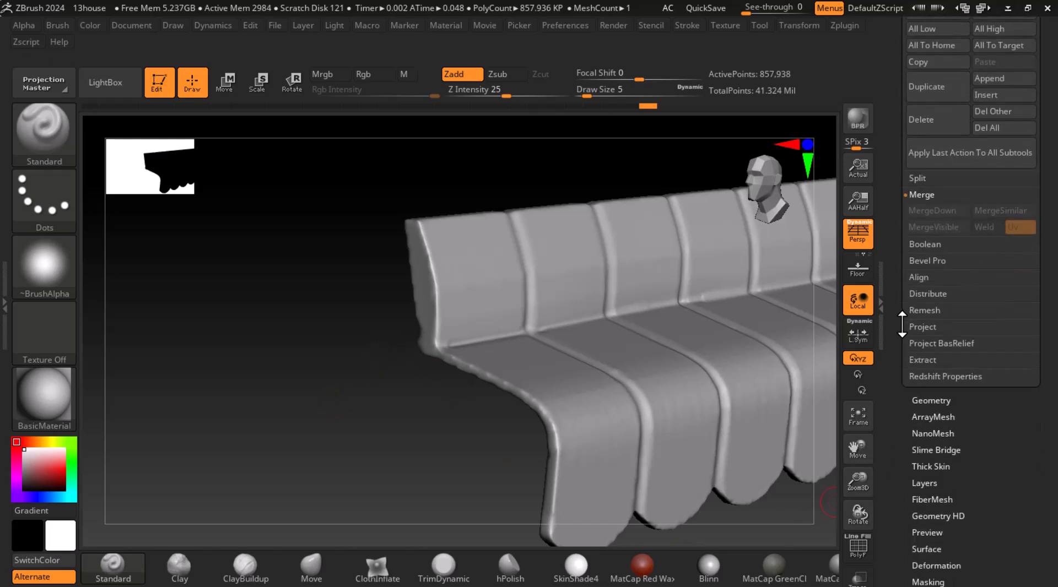
{"action": "left_click", "coordinate": [932, 399]}
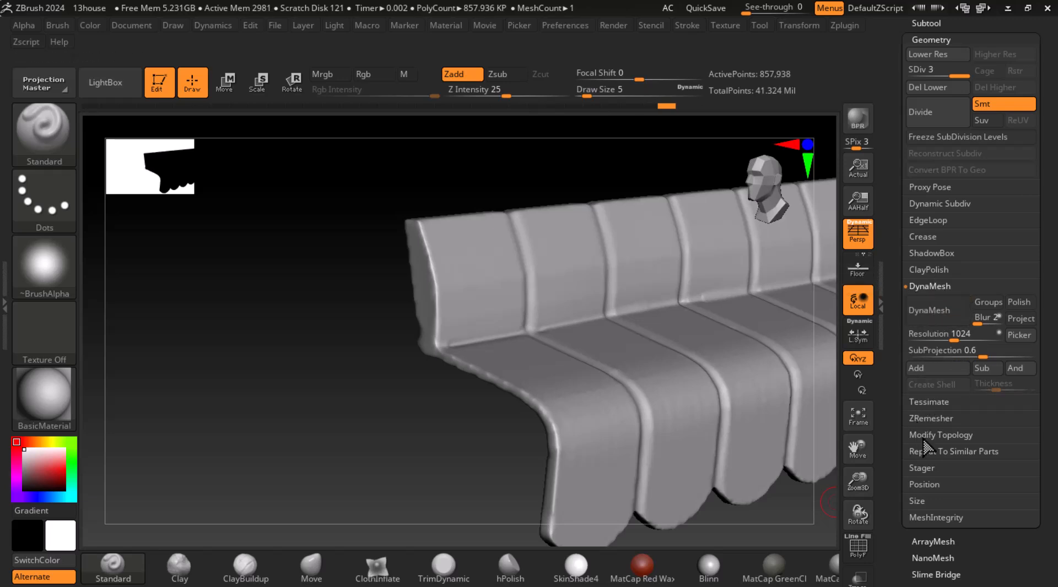
{"action": "left_click", "coordinate": [935, 419]}
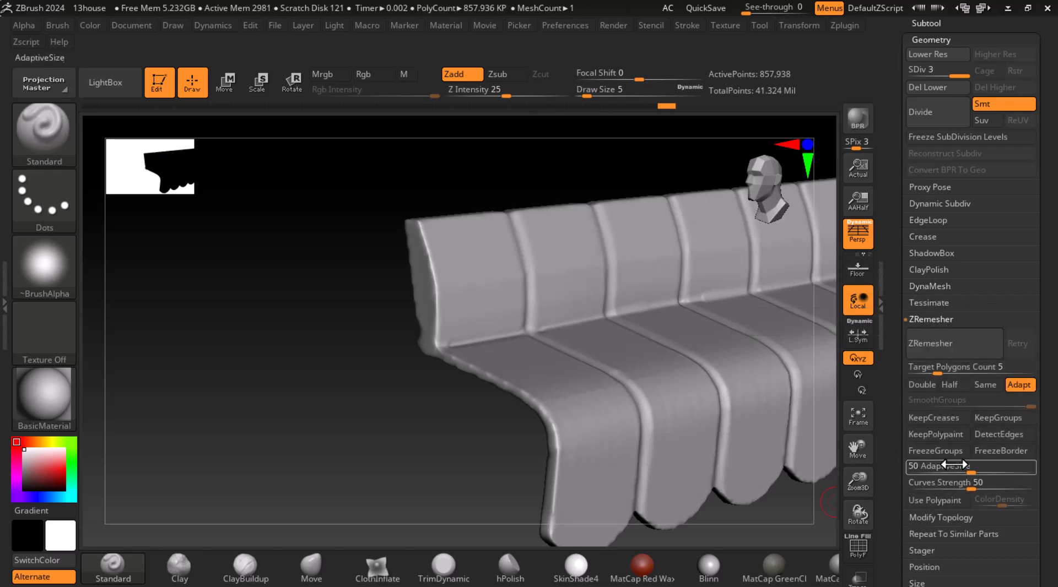
{"action": "left_click", "coordinate": [953, 355]}
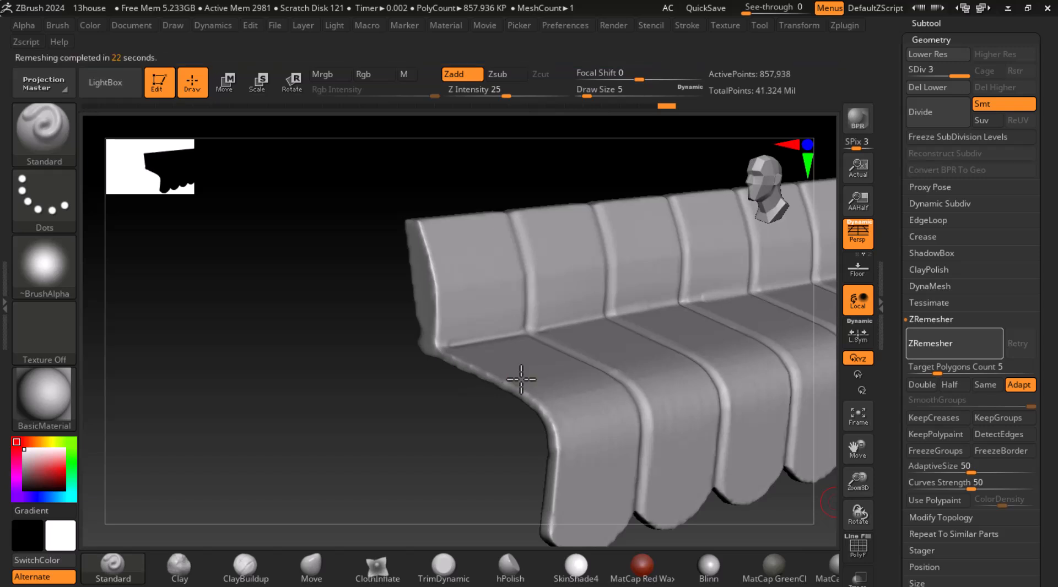
Step: Check the remeshed awning's wireframe, divide it back up to subdivision level 3 and turn it to the front
{"action": "left_click_drag", "start_coordinate": [455, 412], "coordinate": [361, 403], "text": "alt"}
{"action": "key", "text": "shift+f"}
{"action": "key", "text": "shift+f"}
{"action": "mouse_move", "coordinate": [285, 446]}
{"action": "left_mouse_down"}
{"action": "mouse_move", "coordinate": [231, 448]}
{"action": "mouse_move", "coordinate": [243, 441]}
{"action": "mouse_move", "coordinate": [189, 419]}
{"action": "mouse_move", "coordinate": [526, 473]}
{"action": "mouse_move", "coordinate": [642, 477]}
{"action": "mouse_move", "coordinate": [470, 472]}
{"action": "mouse_move", "coordinate": [664, 482]}
{"action": "mouse_move", "coordinate": [578, 498]}
{"action": "mouse_move", "coordinate": [512, 456]}
{"action": "mouse_move", "coordinate": [770, 452]}
{"action": "mouse_move", "coordinate": [725, 472]}
{"action": "mouse_move", "coordinate": [675, 471]}
{"action": "mouse_move", "coordinate": [590, 435]}
{"action": "left_mouse_up"}
{"action": "key", "text": "ctrl+d"}
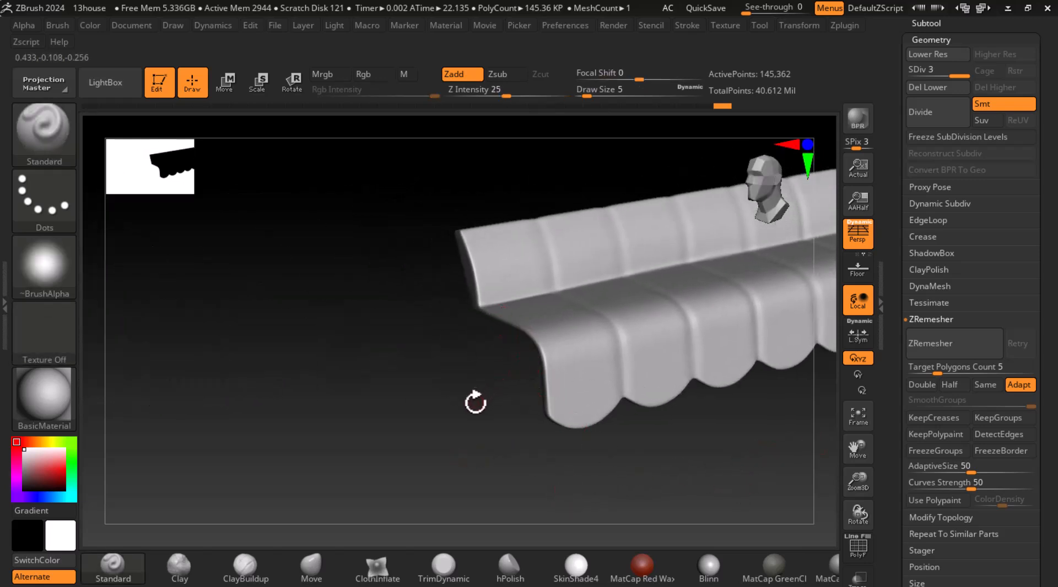
{"action": "left_click_drag", "start_coordinate": [432, 421], "coordinate": [218, 396], "text": "shift"}
{"action": "left_click_drag", "start_coordinate": [307, 453], "coordinate": [447, 479], "text": "alt"}
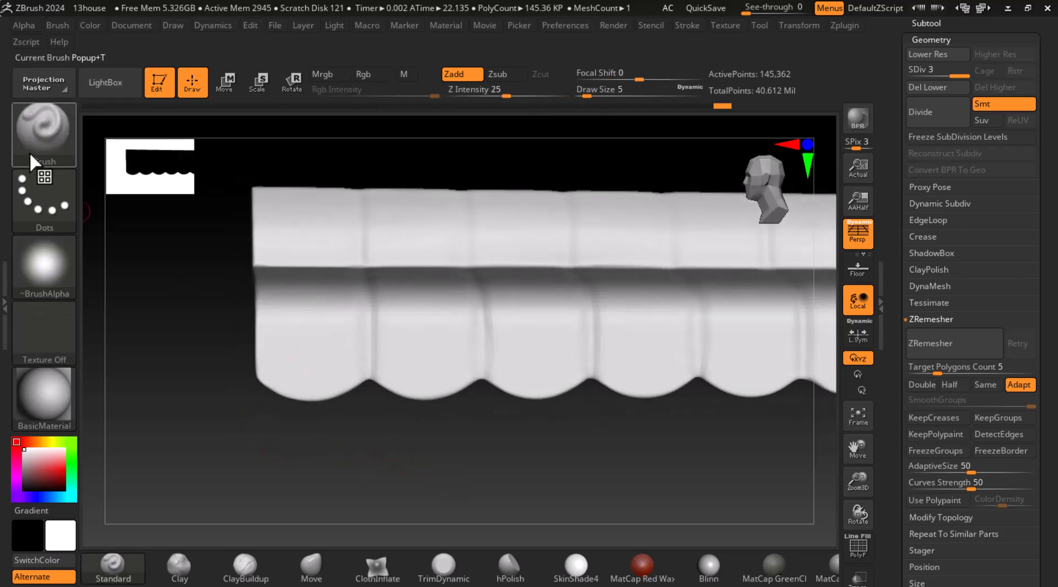
Step: Choose the ClothNudge brush for sculpting the awning
{"action": "left_click", "coordinate": [49, 132]}
{"action": "key", "text": "c"}
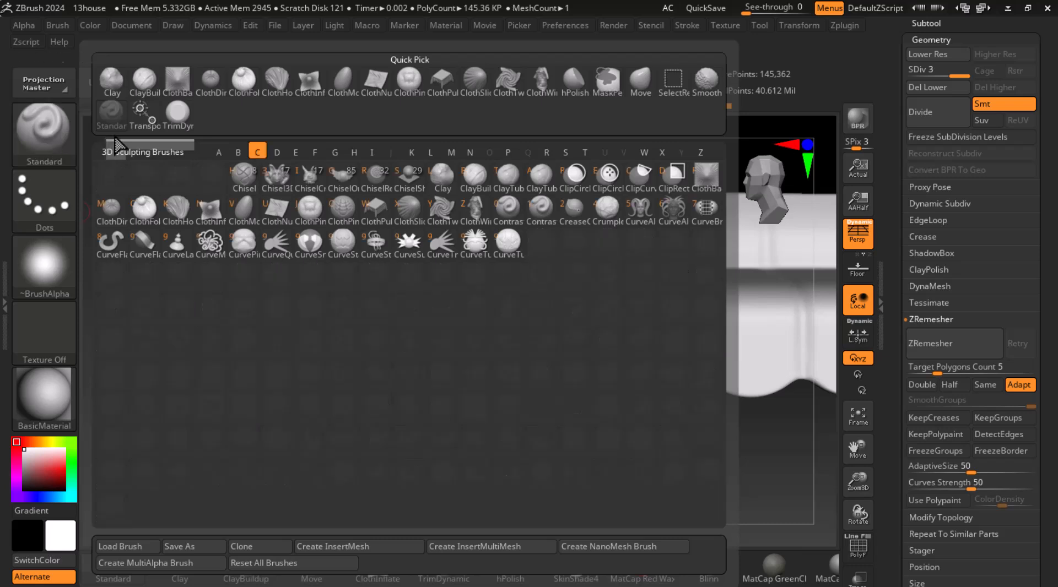
{"action": "left_click", "coordinate": [282, 207]}
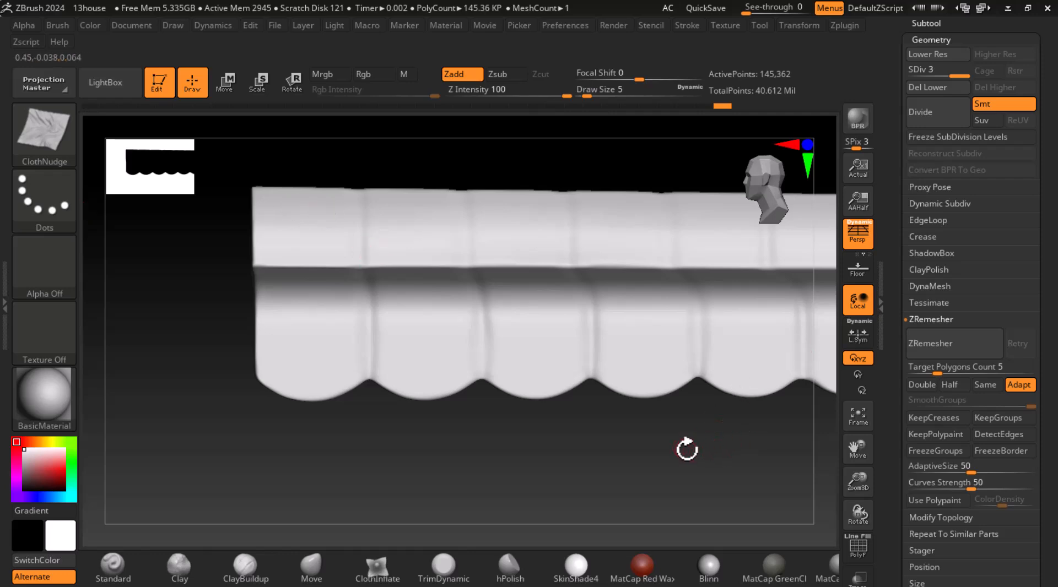
Step: Bring up the gary-roberts-bocardo-casita-02.jpg reference image over the viewport and set the draw size to 9
{"action": "key", "text": "alt+Tab"}
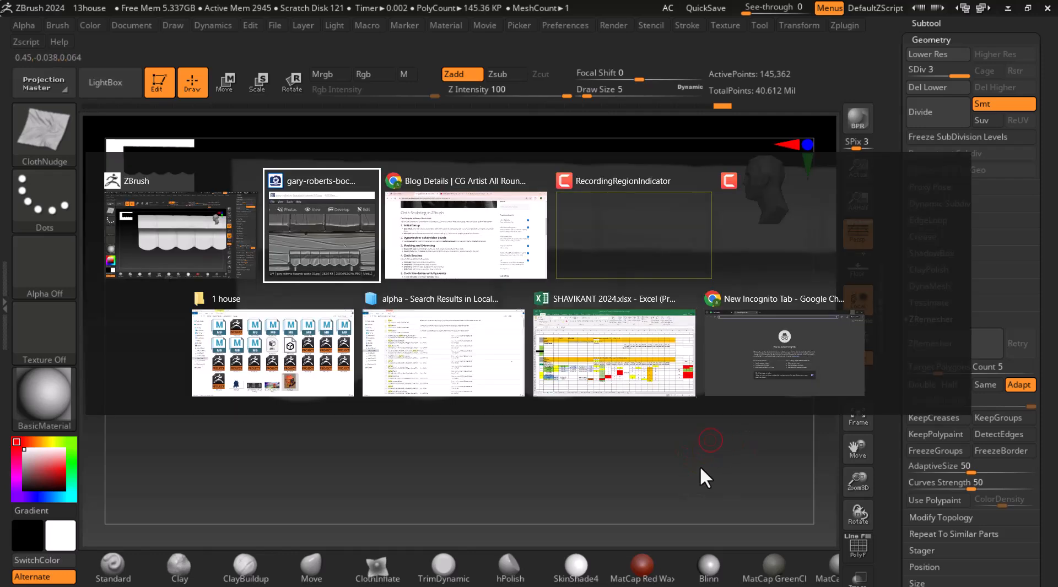
{"action": "left_click", "coordinate": [316, 241]}
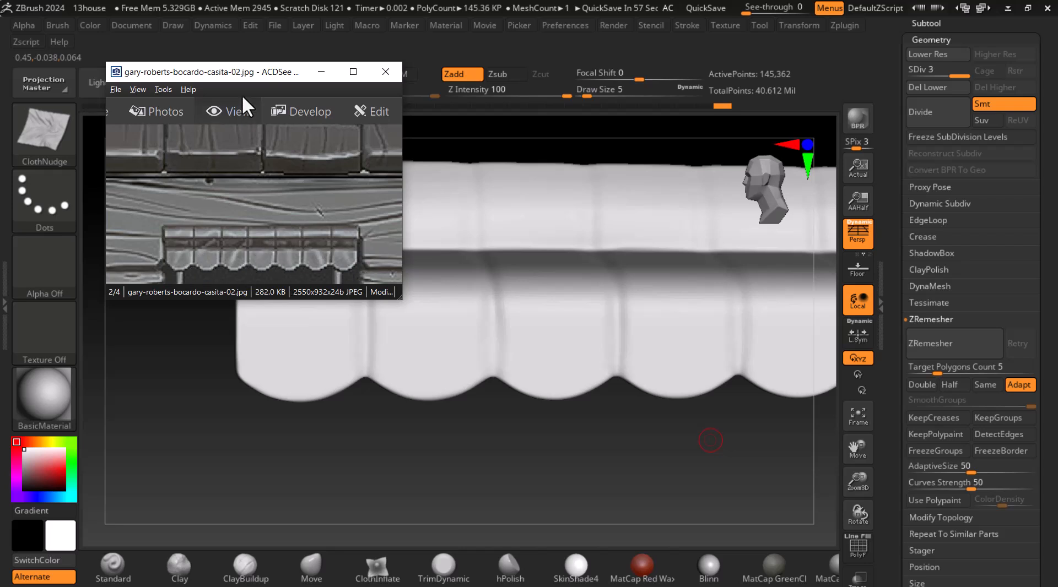
{"action": "left_click_drag", "start_coordinate": [240, 75], "coordinate": [222, 14]}
{"action": "left_click", "coordinate": [466, 449]}
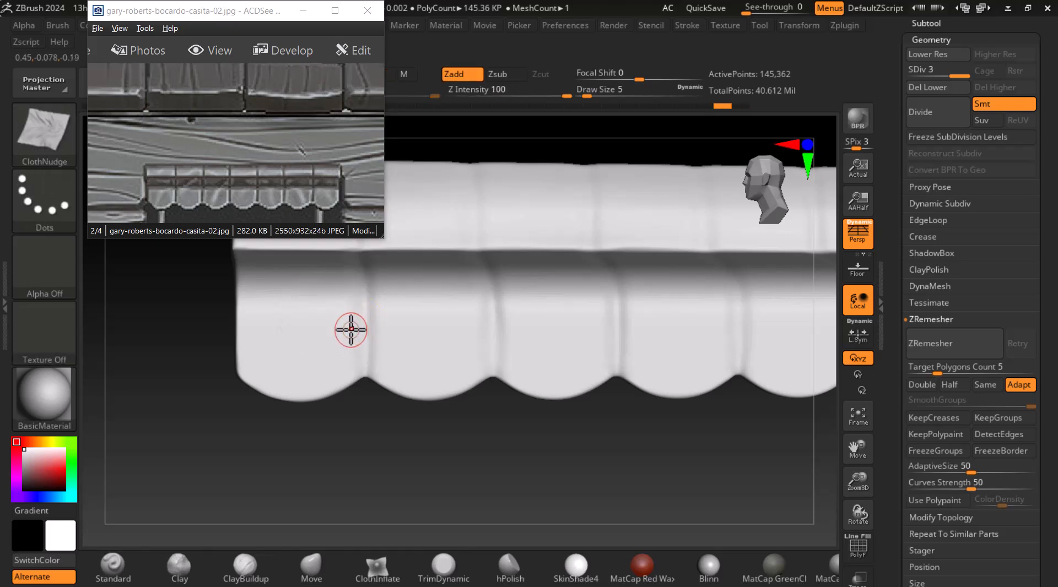
{"action": "key", "text": "bracketright"}
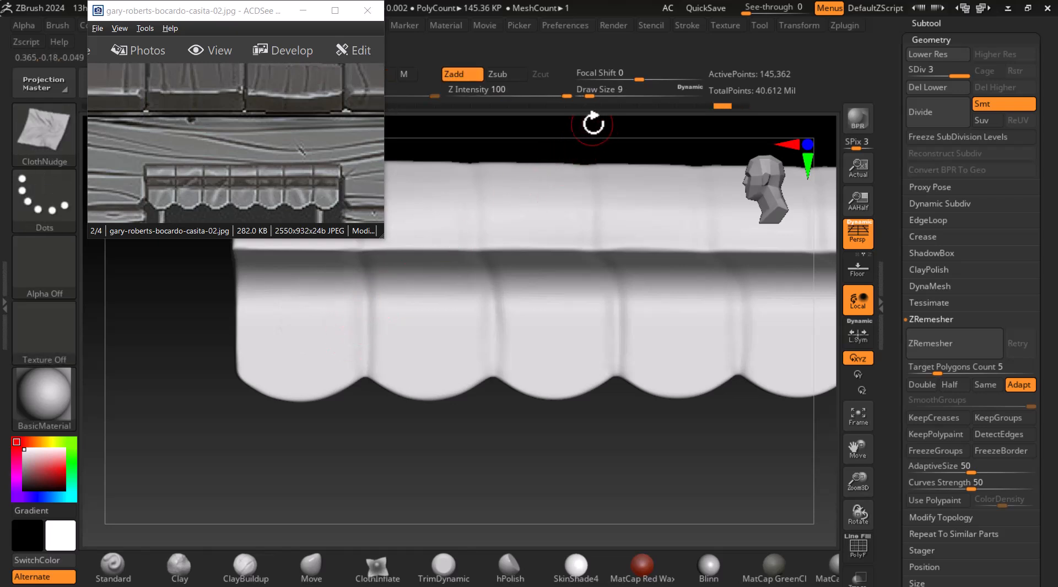
Step: Try to nudge cloth folds into the awning's first scalloped front panel with ClothNudge at Z intensity 30
{"action": "left_click_drag", "start_coordinate": [566, 96], "coordinate": [549, 97]}
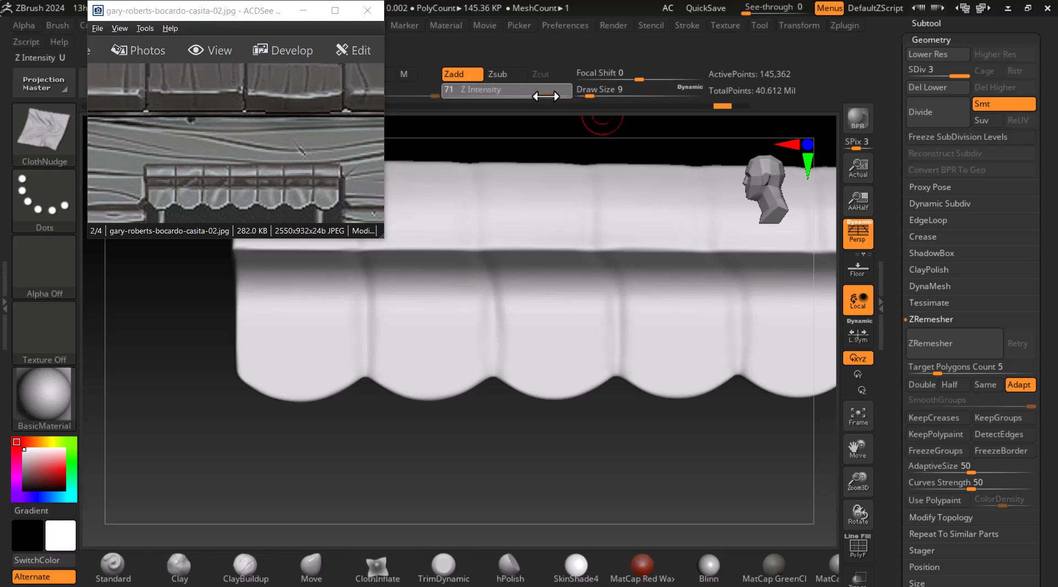
{"action": "mouse_move", "coordinate": [332, 283]}
{"action": "left_mouse_down"}
{"action": "mouse_move", "coordinate": [262, 376]}
{"action": "mouse_move", "coordinate": [275, 392]}
{"action": "left_mouse_up"}
{"action": "mouse_move", "coordinate": [408, 449]}
{"action": "left_mouse_down"}
{"action": "mouse_move", "coordinate": [427, 474]}
{"action": "mouse_move", "coordinate": [421, 373]}
{"action": "left_mouse_up"}
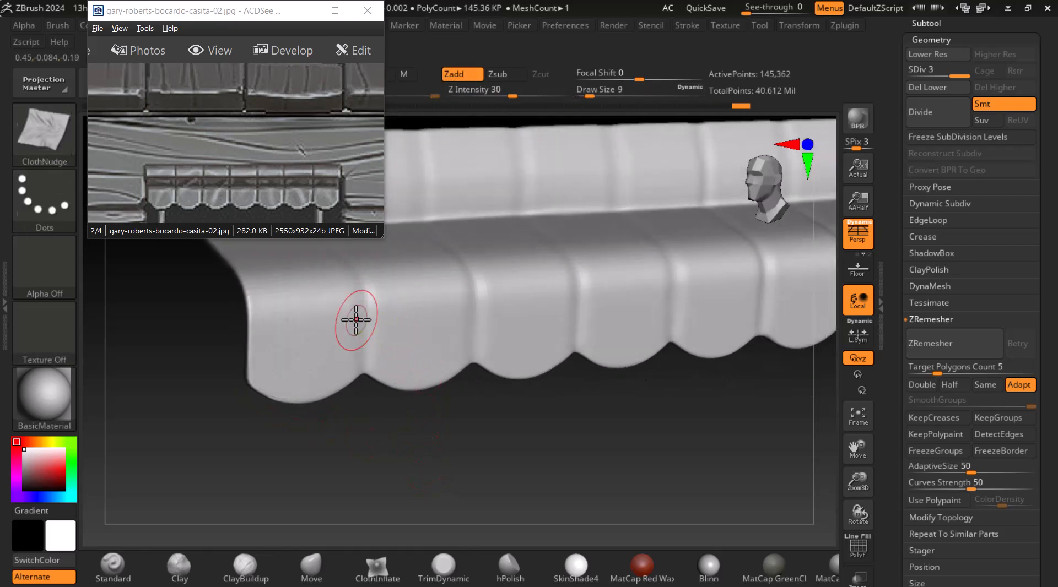
{"action": "left_click_drag", "start_coordinate": [311, 309], "coordinate": [283, 378]}
{"action": "mouse_move", "coordinate": [338, 298]}
{"action": "left_mouse_down"}
{"action": "mouse_move", "coordinate": [280, 382]}
{"action": "mouse_move", "coordinate": [304, 376]}
{"action": "left_mouse_up"}
{"action": "key", "text": "ctrl+z"}
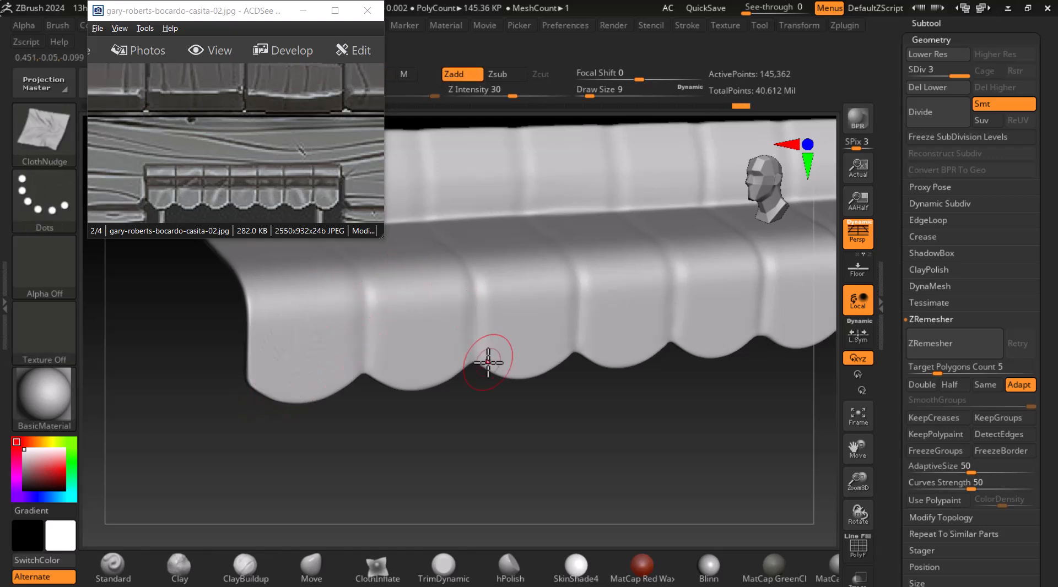
Step: Move the reference image away from the awning's first panels and choose the ClothFold brush
{"action": "left_click_drag", "start_coordinate": [187, 12], "coordinate": [781, 224]}
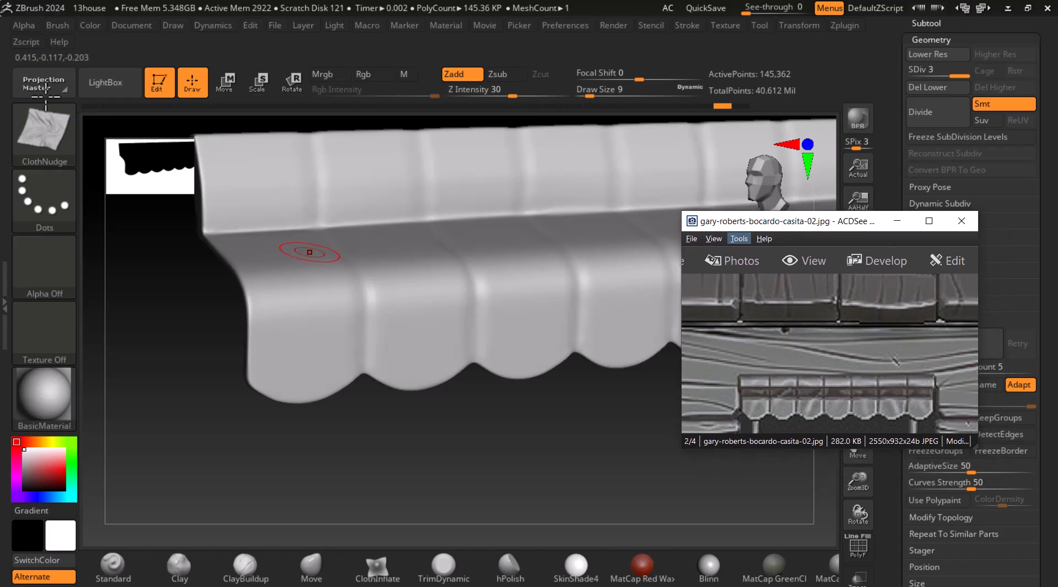
{"action": "left_click", "coordinate": [47, 133]}
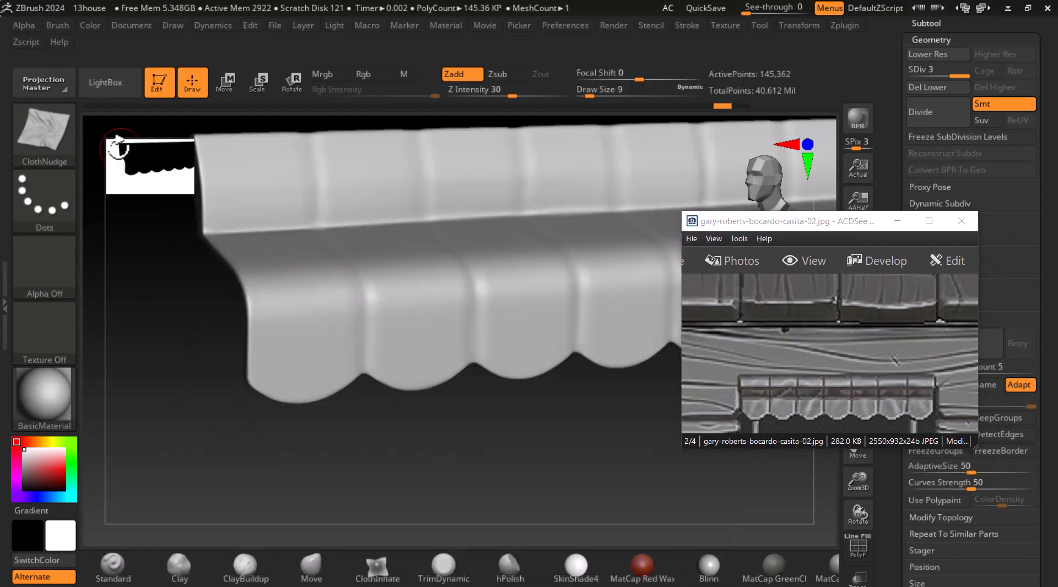
{"action": "left_click", "coordinate": [54, 142]}
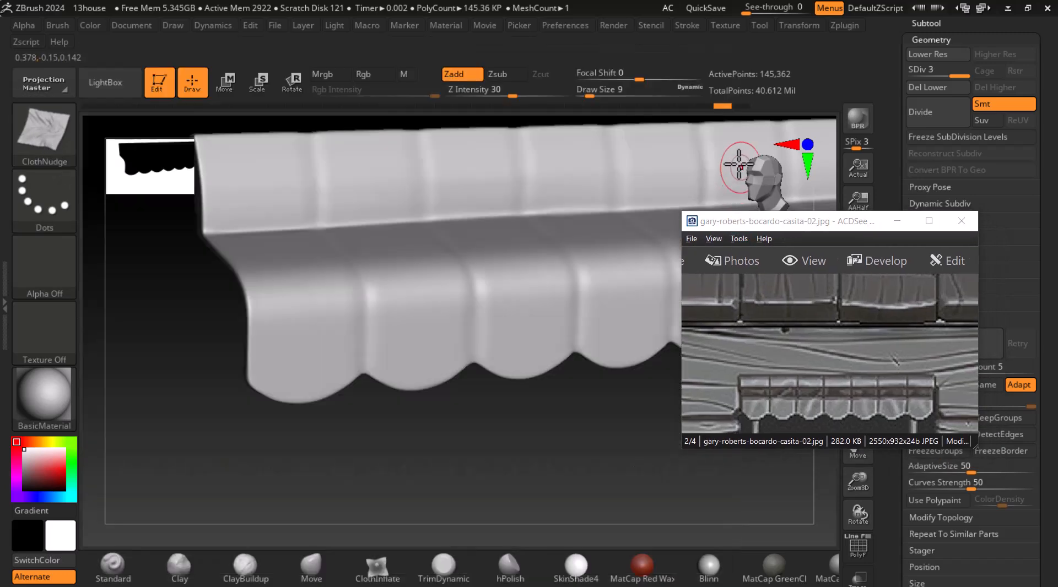
{"action": "left_click", "coordinate": [44, 135]}
{"action": "key", "text": "c"}
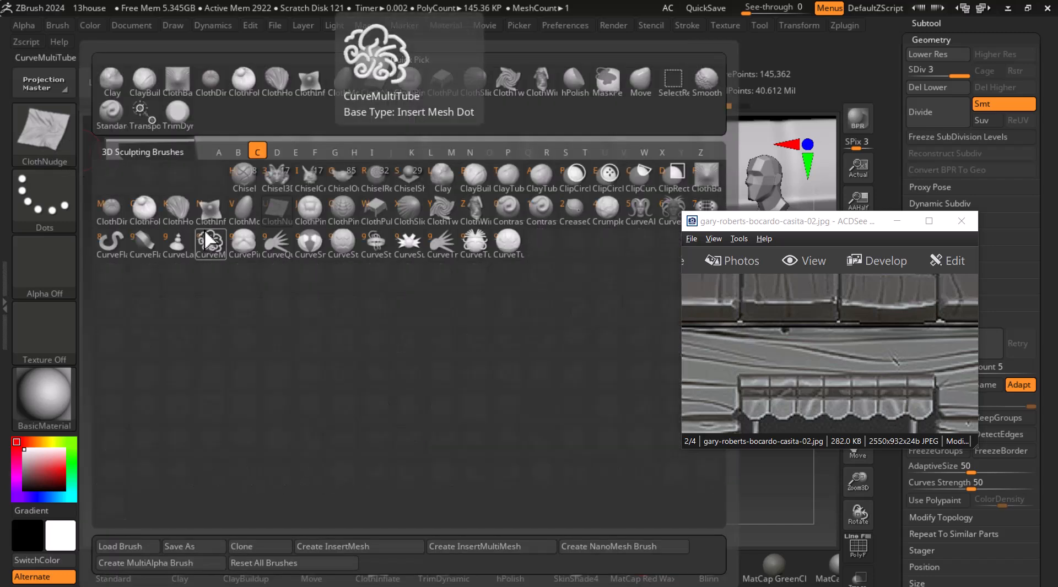
{"action": "left_click", "coordinate": [155, 212]}
Step: Try a ClothFold stroke on the first scalloped panel, undo it and set the Z intensity to 17
{"action": "left_click_drag", "start_coordinate": [307, 287], "coordinate": [285, 357]}
{"action": "key", "text": "ctrl+z"}
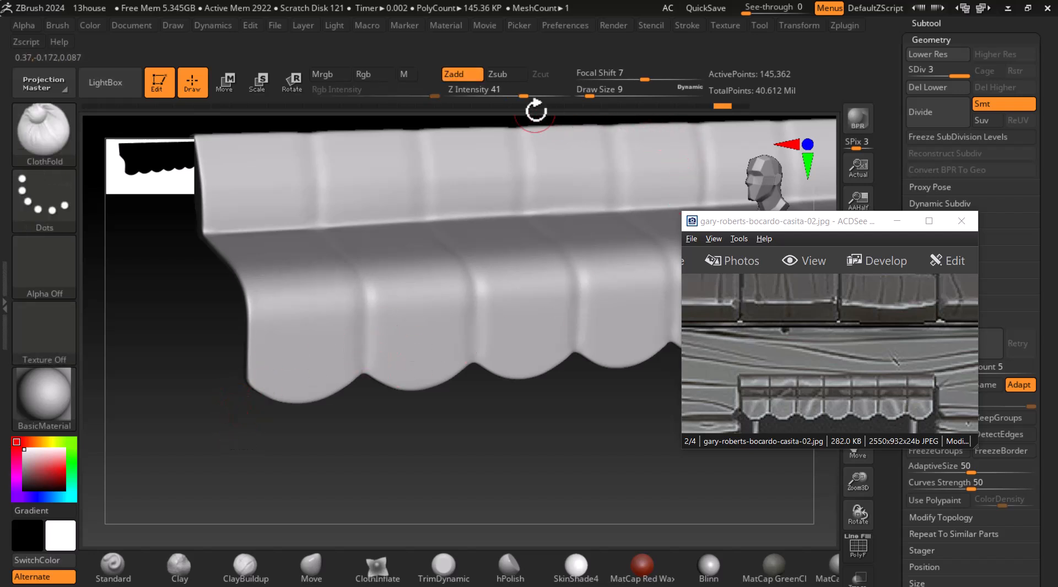
{"action": "left_click_drag", "start_coordinate": [528, 96], "coordinate": [496, 96]}
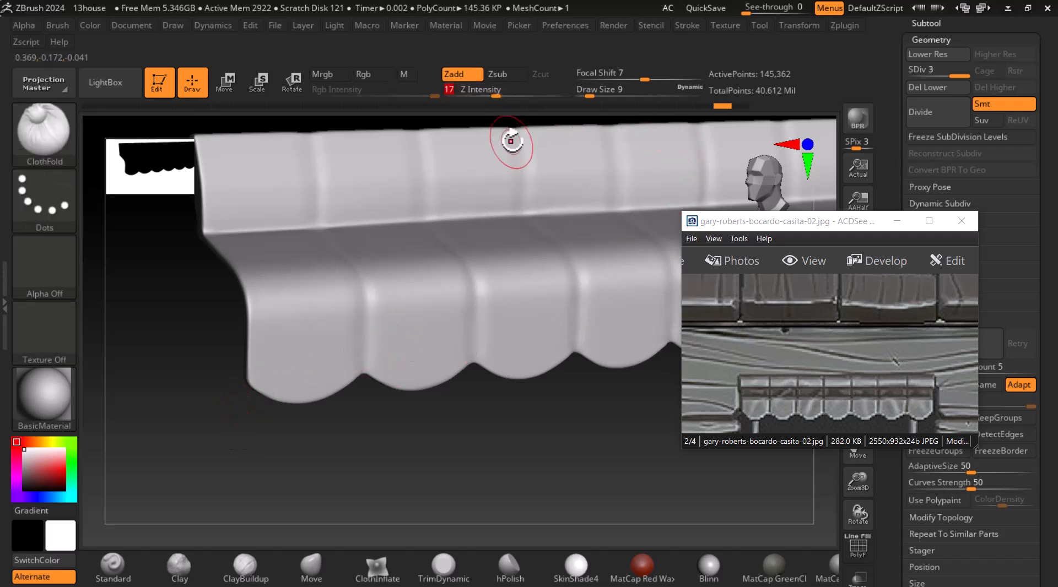
Step: Sculpt diagonal cloth folds across the awning's first scalloped panel with ClothFold, undoing the first test stroke
{"action": "left_click_drag", "start_coordinate": [316, 264], "coordinate": [279, 377]}
{"action": "mouse_move", "coordinate": [359, 436]}
{"action": "left_mouse_down"}
{"action": "mouse_move", "coordinate": [385, 451]}
{"action": "mouse_move", "coordinate": [467, 444]}
{"action": "mouse_move", "coordinate": [514, 457]}
{"action": "mouse_move", "coordinate": [518, 470]}
{"action": "left_mouse_up"}
{"action": "key", "text": "ctrl+z"}
{"action": "left_click_drag", "start_coordinate": [399, 269], "coordinate": [301, 382]}
{"action": "left_click_drag", "start_coordinate": [337, 346], "coordinate": [382, 288]}
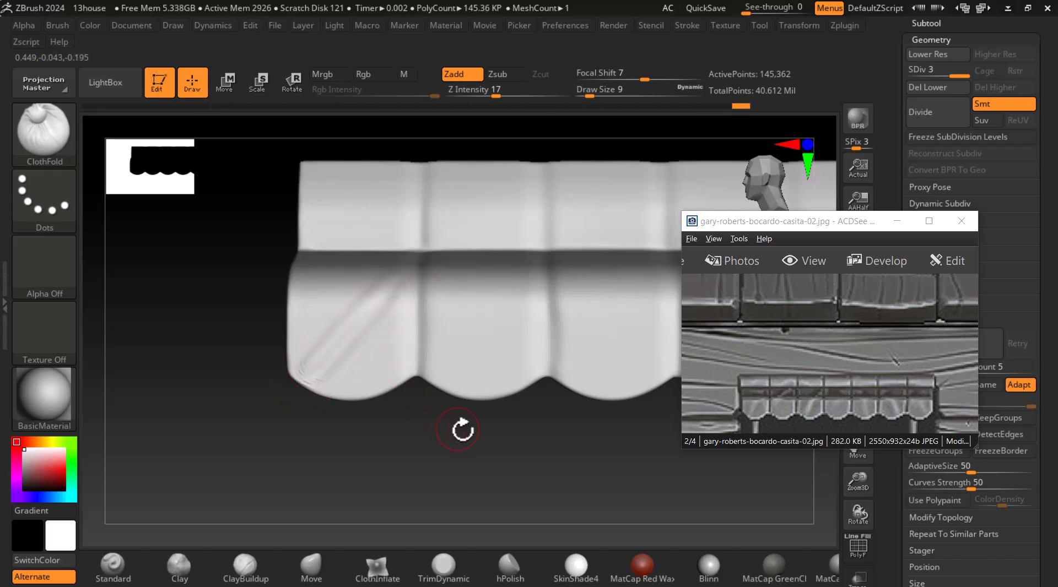
Step: Add another ClothFold stroke to the first scalloped panel's diagonal folds and smooth along them
{"action": "left_click_drag", "start_coordinate": [448, 425], "coordinate": [478, 466]}
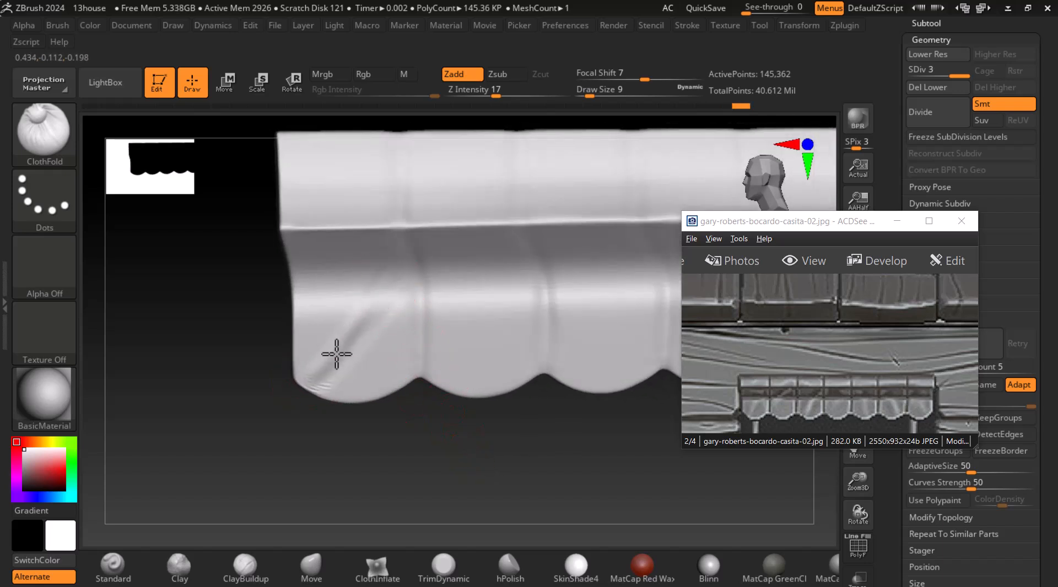
{"action": "left_click_drag", "start_coordinate": [385, 291], "coordinate": [392, 277]}
{"action": "left_click_drag", "start_coordinate": [421, 482], "coordinate": [406, 456]}
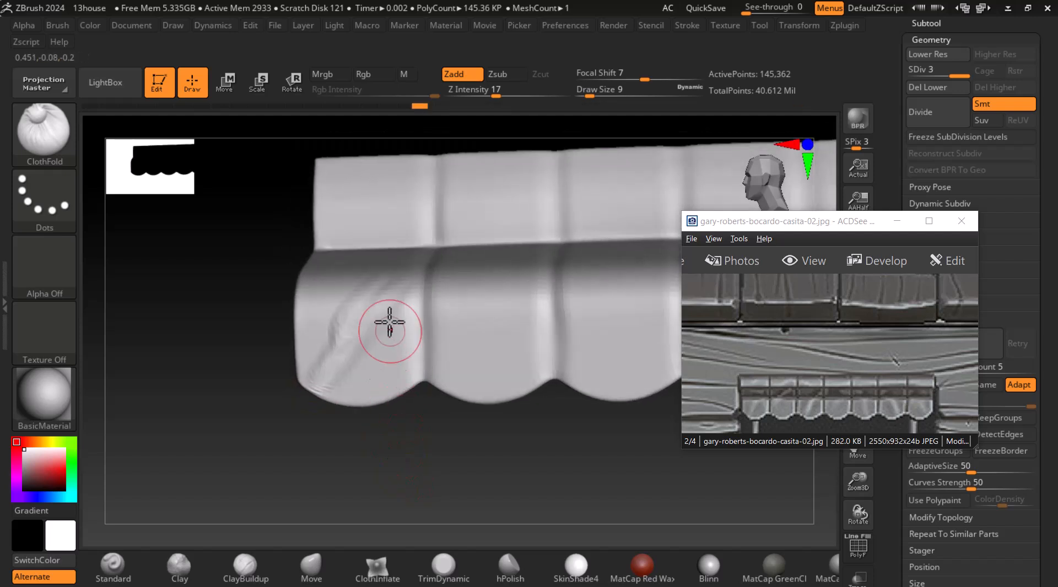
{"action": "mouse_move", "coordinate": [389, 281]}
{"action": "left_mouse_down", "text": "shift"}
{"action": "mouse_move", "coordinate": [347, 312]}
{"action": "mouse_move", "coordinate": [338, 354]}
{"action": "left_mouse_up", "text": "shift"}
Step: Sculpt diagonal cloth folds with ClothFold on the awning's second, third and fourth scalloped panels
{"action": "left_click_drag", "start_coordinate": [494, 476], "coordinate": [377, 476], "text": "alt"}
{"action": "left_click_drag", "start_coordinate": [395, 262], "coordinate": [322, 329]}
{"action": "mouse_move", "coordinate": [478, 496]}
{"action": "left_mouse_down"}
{"action": "mouse_move", "coordinate": [488, 496]}
{"action": "mouse_move", "coordinate": [422, 533]}
{"action": "left_mouse_up"}
{"action": "left_click_drag", "start_coordinate": [456, 333], "coordinate": [408, 410]}
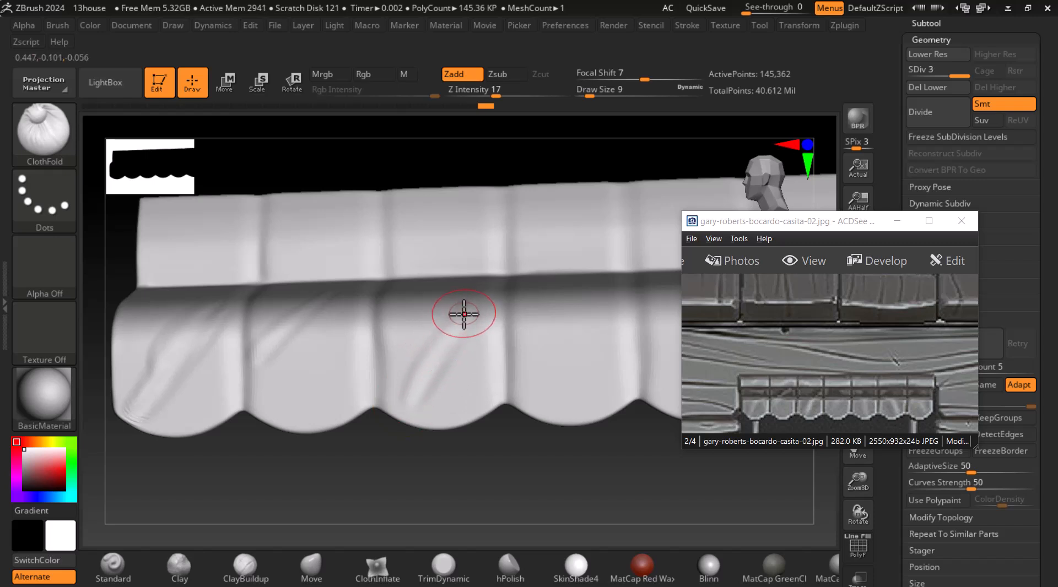
{"action": "left_click_drag", "start_coordinate": [586, 315], "coordinate": [546, 366]}
Step: Sculpt roughly vertical cloth folds down the fifth scalloped panel with ClothFold
{"action": "left_click_drag", "start_coordinate": [631, 497], "coordinate": [382, 502], "text": "alt"}
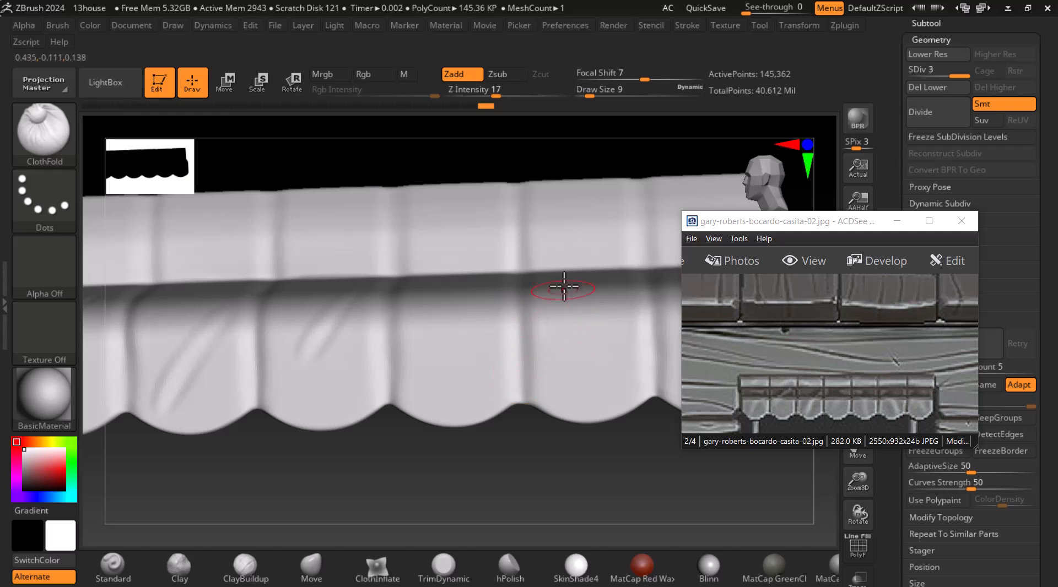
{"action": "left_click_drag", "start_coordinate": [432, 289], "coordinate": [451, 415]}
{"action": "left_click_drag", "start_coordinate": [437, 288], "coordinate": [448, 408]}
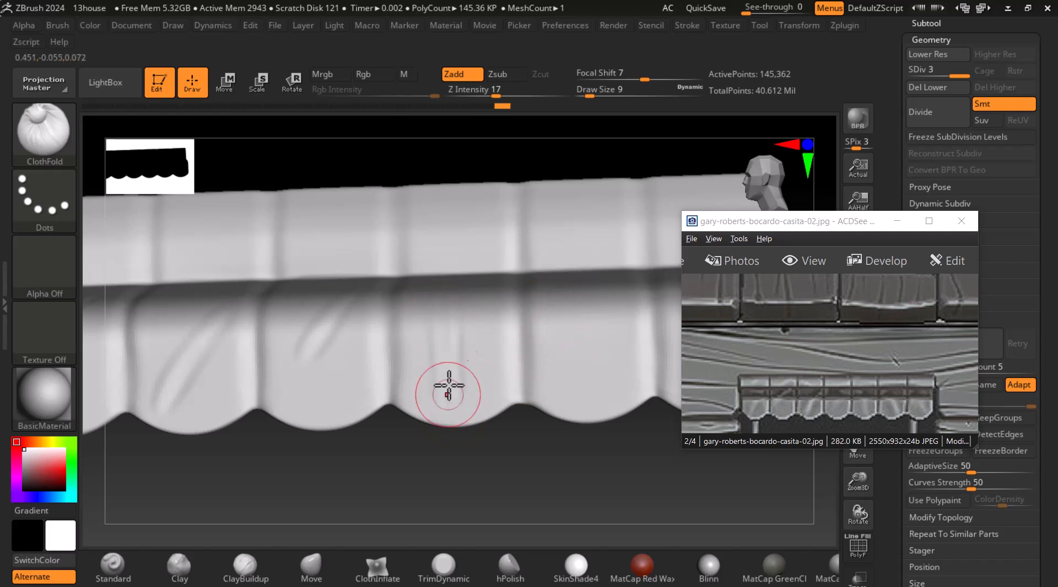
{"action": "mouse_move", "coordinate": [462, 372]}
{"action": "left_mouse_down"}
{"action": "mouse_move", "coordinate": [451, 371]}
{"action": "mouse_move", "coordinate": [444, 345]}
{"action": "left_mouse_up"}
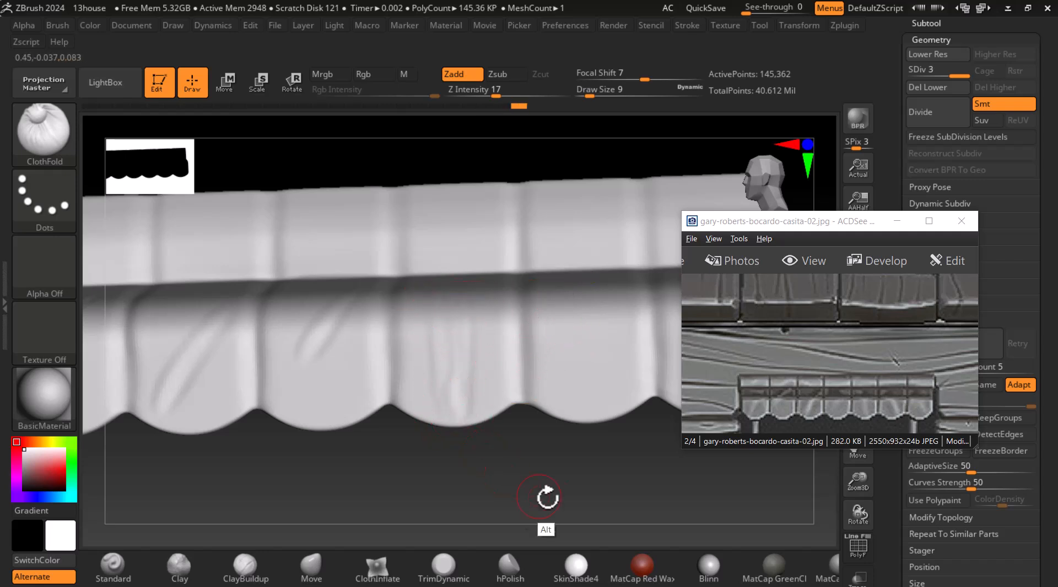
Step: Sculpt diagonal cloth folds on the awning's last two scalloped panels, slanting opposite to the earlier diagonal ones
{"action": "left_click_drag", "start_coordinate": [461, 489], "coordinate": [486, 471]}
{"action": "left_click_drag", "start_coordinate": [415, 300], "coordinate": [514, 425]}
{"action": "left_click_drag", "start_coordinate": [454, 307], "coordinate": [512, 400]}
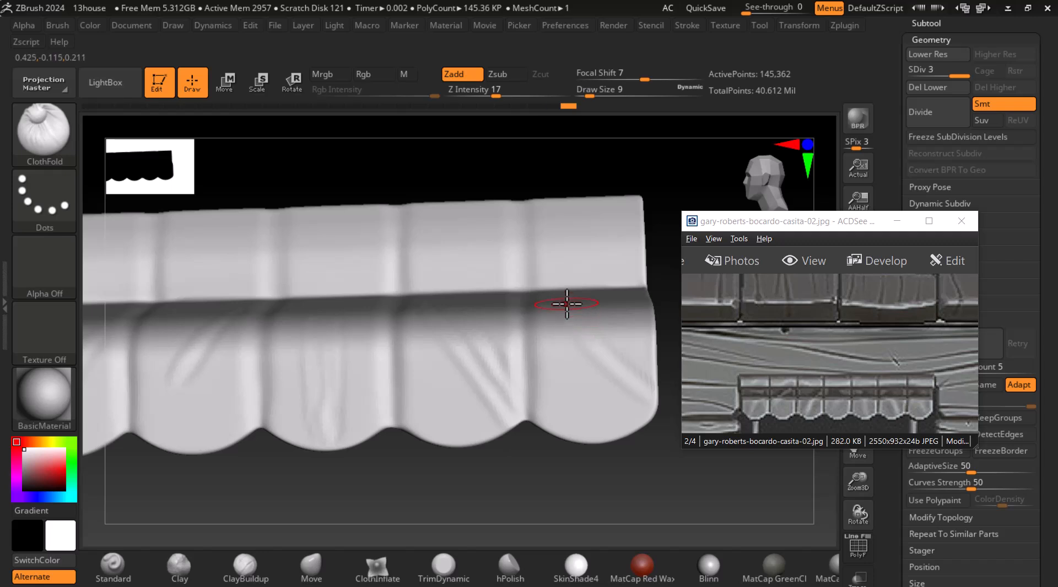
{"action": "left_click_drag", "start_coordinate": [602, 505], "coordinate": [667, 449]}
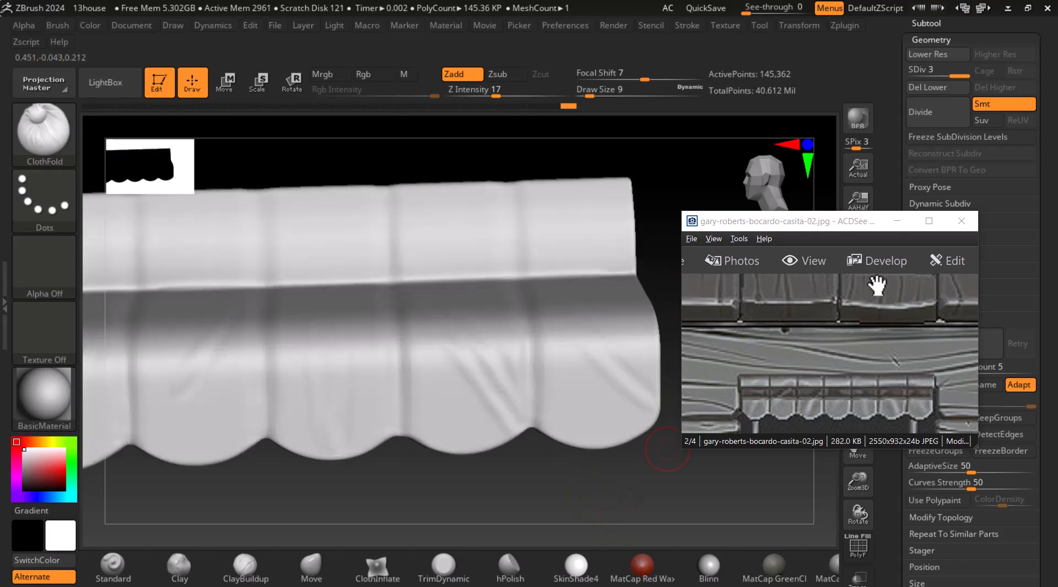
Step: Hide the reference image and sculpt diagonal folds into the upper strip's last three sections, undoing the first stroke
{"action": "left_click", "coordinate": [898, 221]}
{"action": "left_click_drag", "start_coordinate": [743, 347], "coordinate": [579, 303]}
{"action": "left_click_drag", "start_coordinate": [746, 386], "coordinate": [693, 346]}
{"action": "key", "text": "alt+Tab"}
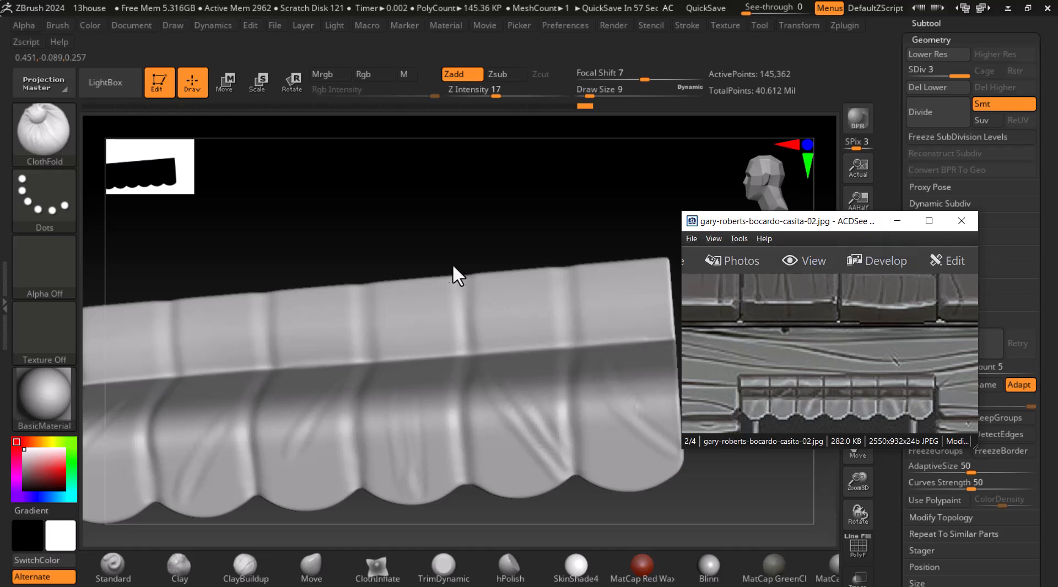
{"action": "left_click", "coordinate": [901, 218]}
{"action": "left_click_drag", "start_coordinate": [578, 343], "coordinate": [655, 280]}
{"action": "key", "text": "ctrl+z"}
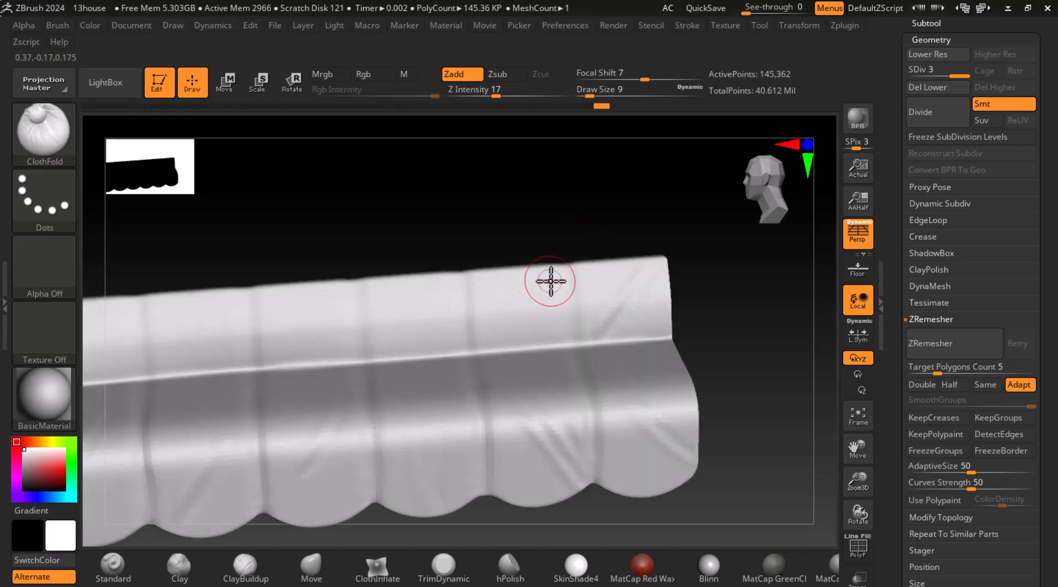
{"action": "left_click_drag", "start_coordinate": [496, 359], "coordinate": [565, 288]}
{"action": "left_click_drag", "start_coordinate": [547, 212], "coordinate": [547, 224]}
{"action": "left_click_drag", "start_coordinate": [382, 312], "coordinate": [408, 359]}
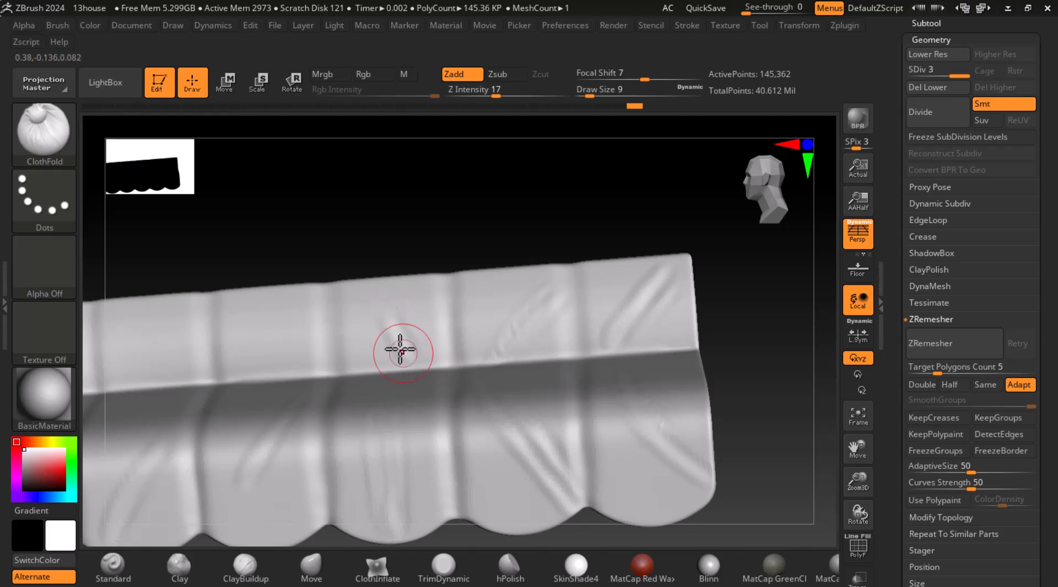
Step: Sculpt diagonal ClothFold wrinkles on the upper strip's remaining four sections, bringing the reference image back for comparison
{"action": "mouse_move", "coordinate": [408, 243]}
{"action": "left_mouse_down"}
{"action": "mouse_move", "coordinate": [437, 303]}
{"action": "mouse_move", "coordinate": [468, 281]}
{"action": "left_mouse_up"}
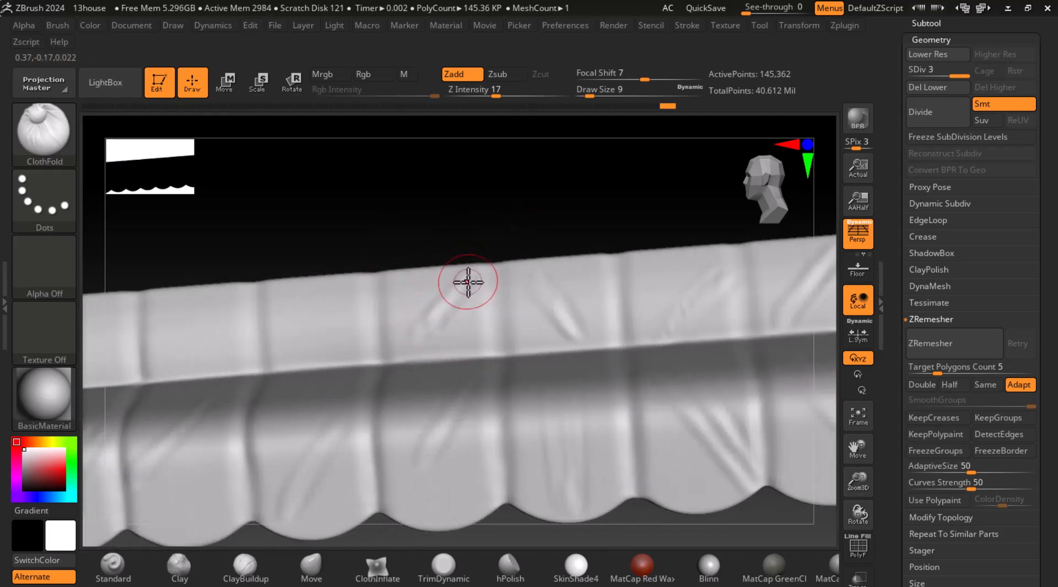
{"action": "left_click_drag", "start_coordinate": [424, 347], "coordinate": [432, 293]}
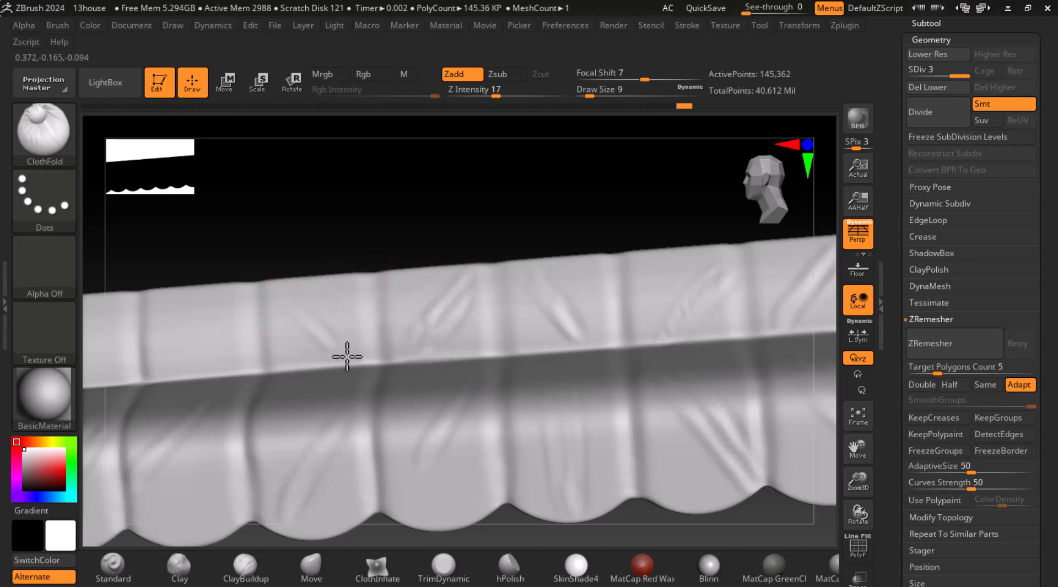
{"action": "left_click_drag", "start_coordinate": [349, 245], "coordinate": [507, 232]}
{"action": "key", "text": "alt+Tab"}
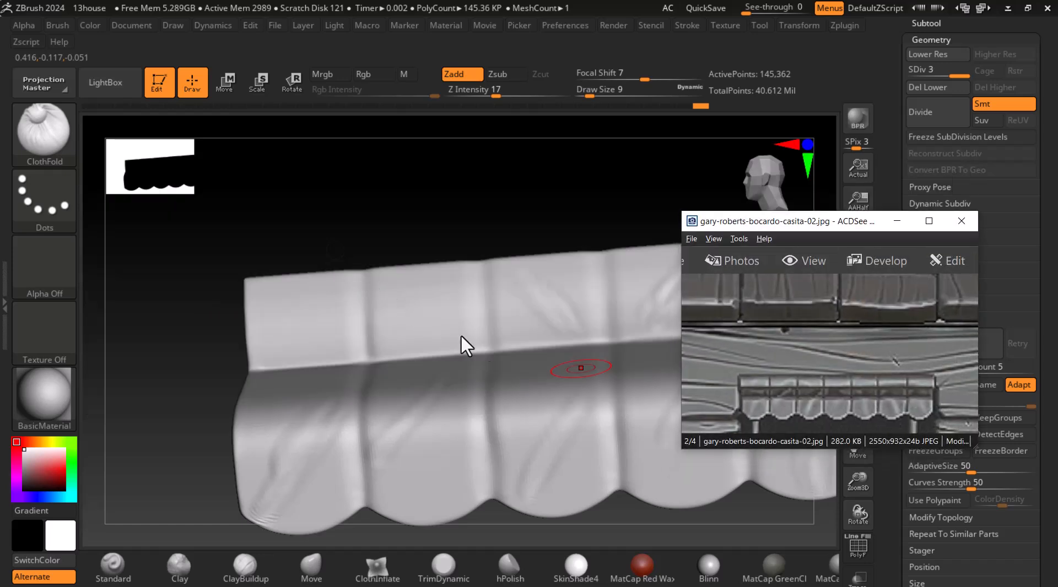
{"action": "mouse_move", "coordinate": [514, 348]}
{"action": "left_mouse_down"}
{"action": "mouse_move", "coordinate": [319, 299]}
{"action": "mouse_move", "coordinate": [266, 359]}
{"action": "left_mouse_up"}
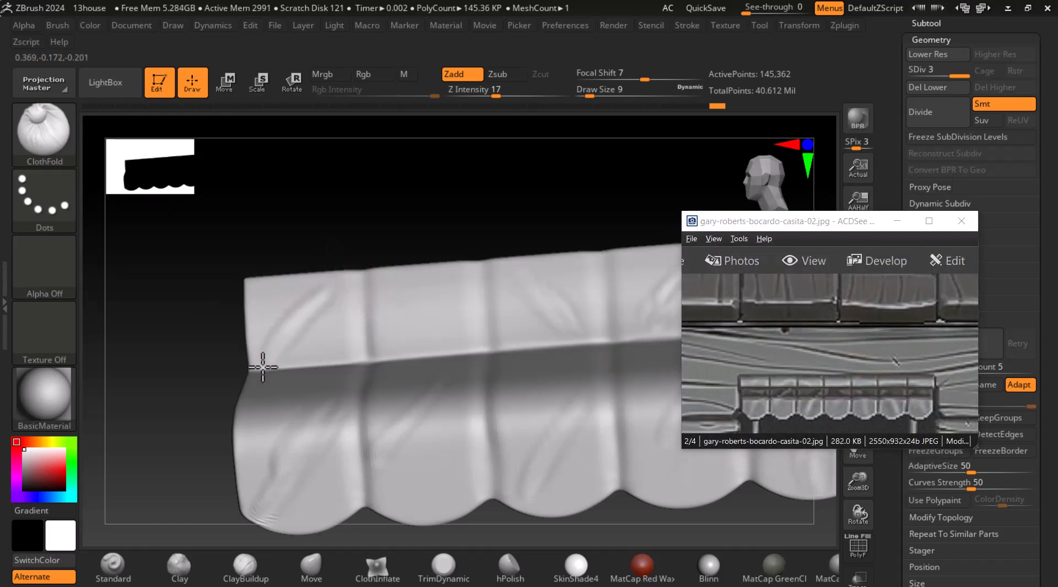
{"action": "left_click_drag", "start_coordinate": [468, 285], "coordinate": [383, 360]}
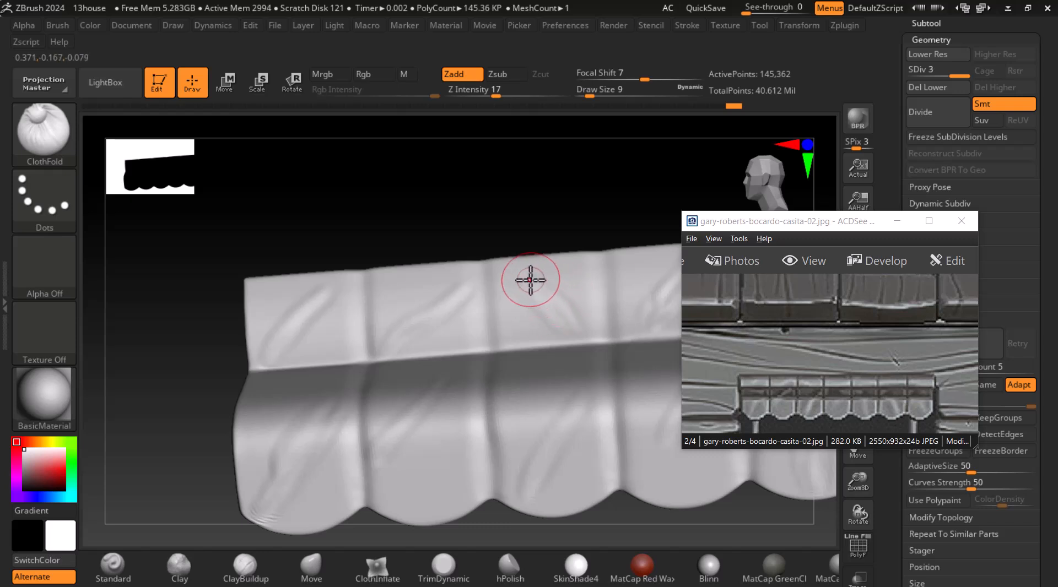
{"action": "mouse_move", "coordinate": [530, 263]}
{"action": "left_mouse_down"}
{"action": "mouse_move", "coordinate": [543, 300]}
{"action": "mouse_move", "coordinate": [518, 399]}
{"action": "left_mouse_up"}
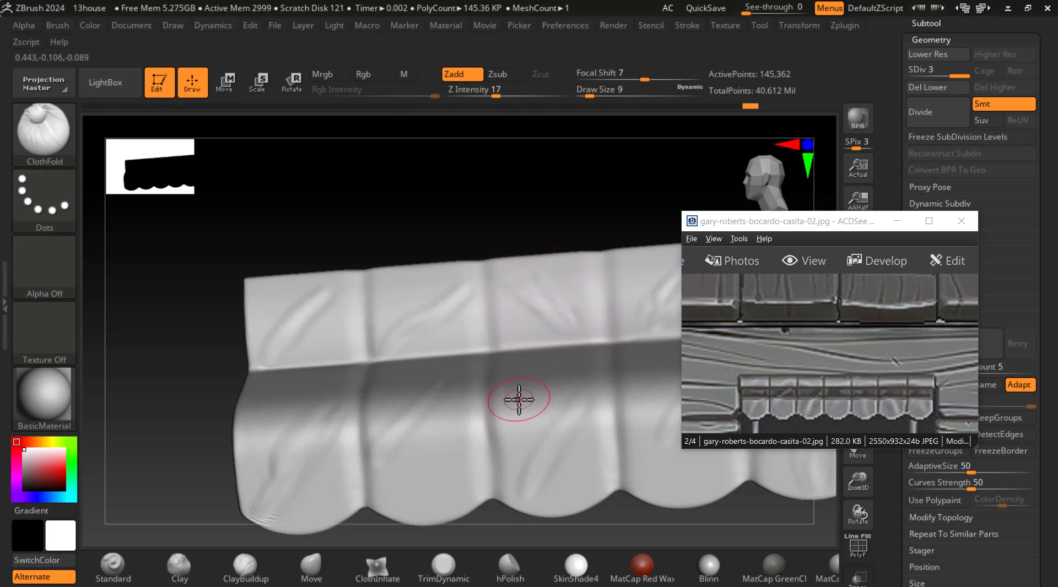
Step: Hide the reference image and soften the first scalloped panel's lower area with the Smooth brush at draw size 22
{"action": "mouse_move", "coordinate": [524, 196]}
{"action": "left_mouse_down"}
{"action": "mouse_move", "coordinate": [461, 177]}
{"action": "mouse_move", "coordinate": [465, 241]}
{"action": "left_mouse_up"}
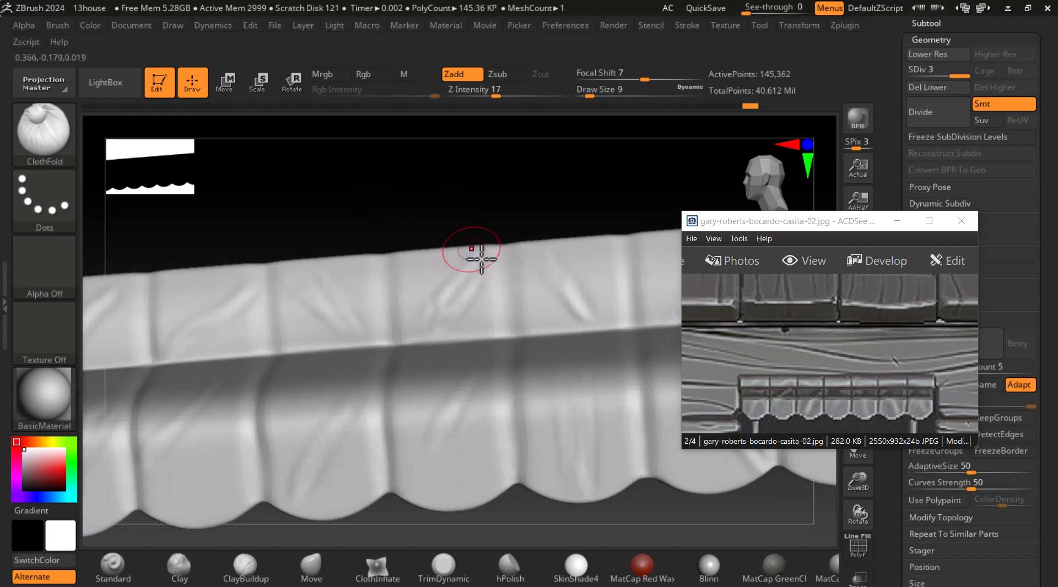
{"action": "left_click_drag", "start_coordinate": [529, 208], "coordinate": [531, 179]}
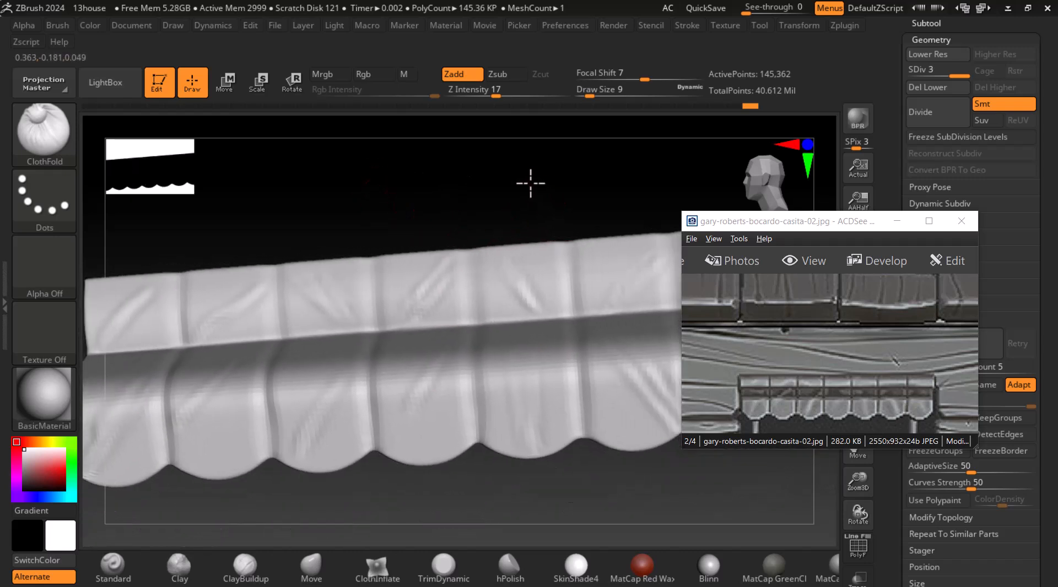
{"action": "left_click_drag", "start_coordinate": [638, 511], "coordinate": [571, 510]}
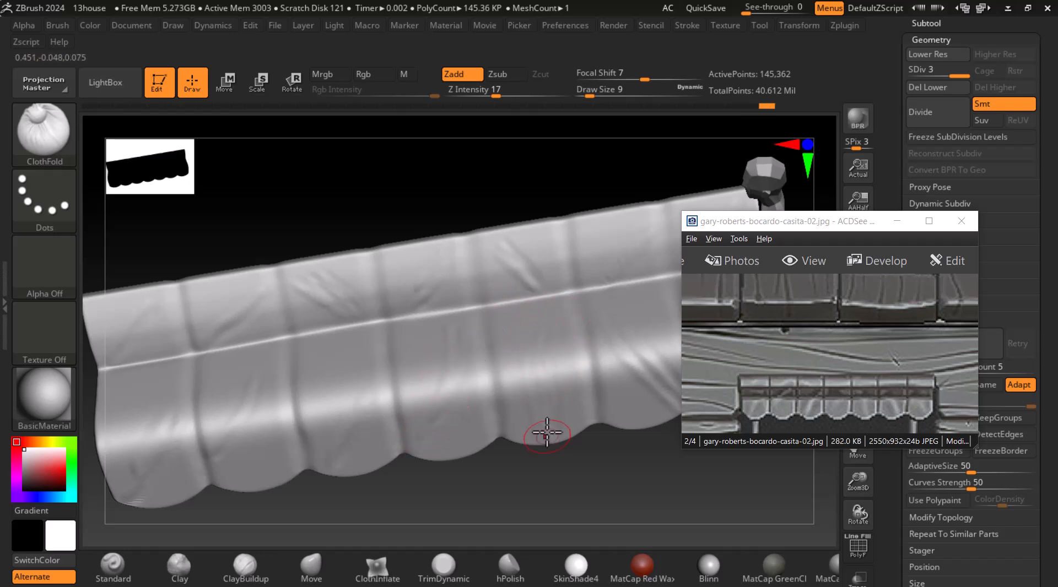
{"action": "key", "text": "shift"}
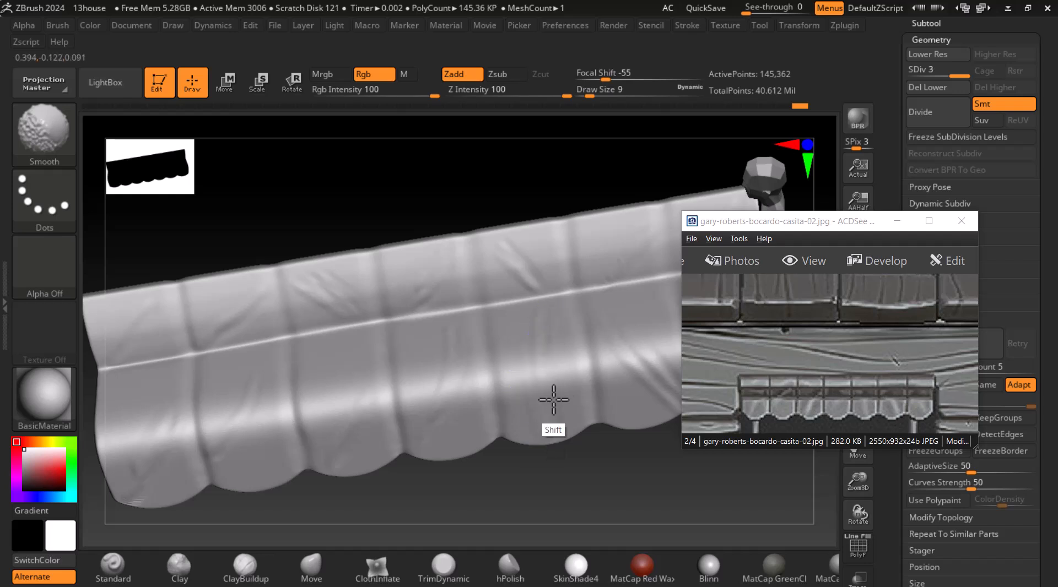
{"action": "left_click", "coordinate": [898, 220]}
{"action": "mouse_move", "coordinate": [745, 476]}
{"action": "left_mouse_down", "text": "alt"}
{"action": "mouse_move", "coordinate": [694, 386]}
{"action": "mouse_move", "coordinate": [716, 421]}
{"action": "mouse_move", "coordinate": [715, 435]}
{"action": "mouse_move", "coordinate": [702, 425]}
{"action": "mouse_move", "coordinate": [713, 472]}
{"action": "mouse_move", "coordinate": [704, 468]}
{"action": "mouse_move", "coordinate": [713, 439]}
{"action": "mouse_move", "coordinate": [708, 465]}
{"action": "mouse_move", "coordinate": [701, 452]}
{"action": "mouse_move", "coordinate": [680, 455]}
{"action": "mouse_move", "coordinate": [720, 437]}
{"action": "mouse_move", "coordinate": [670, 446]}
{"action": "mouse_move", "coordinate": [732, 465]}
{"action": "mouse_move", "coordinate": [506, 436]}
{"action": "mouse_move", "coordinate": [463, 467]}
{"action": "left_mouse_up", "text": "alt"}
{"action": "mouse_move", "coordinate": [309, 389]}
{"action": "left_mouse_down"}
{"action": "mouse_move", "coordinate": [325, 304]}
{"action": "mouse_move", "coordinate": [336, 338]}
{"action": "mouse_move", "coordinate": [306, 389]}
{"action": "mouse_move", "coordinate": [331, 389]}
{"action": "left_mouse_up"}
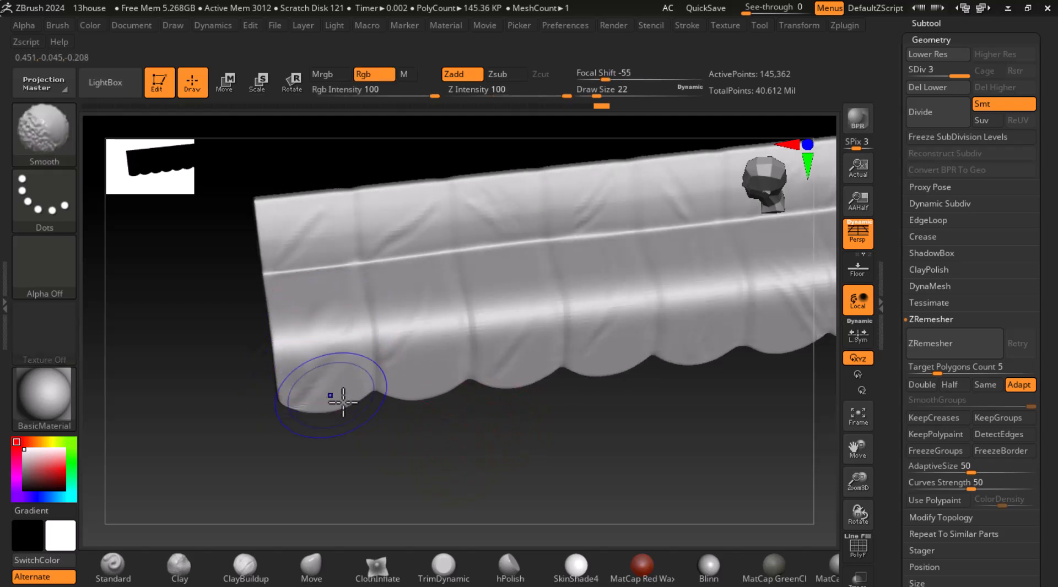
{"action": "mouse_move", "coordinate": [515, 131]}
{"action": "left_mouse_down"}
{"action": "mouse_move", "coordinate": [661, 434]}
{"action": "mouse_move", "coordinate": [682, 449]}
{"action": "left_mouse_up"}
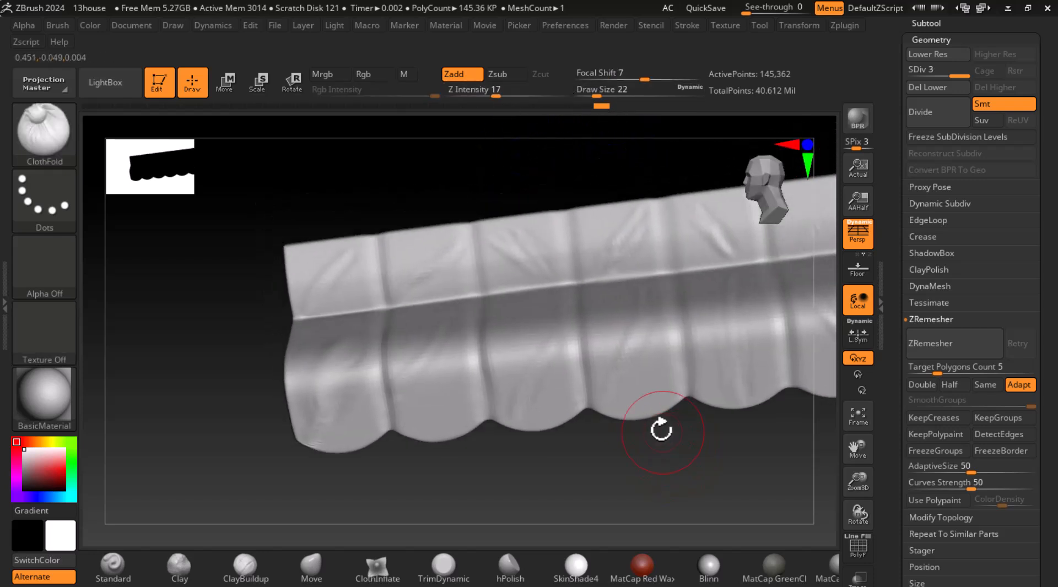
Step: Set the draw size to 9 and add further ClothFold wrinkles to the first few scalloped panels
{"action": "mouse_move", "coordinate": [615, 453]}
{"action": "left_mouse_down"}
{"action": "mouse_move", "coordinate": [729, 475]}
{"action": "mouse_move", "coordinate": [730, 499]}
{"action": "left_mouse_up"}
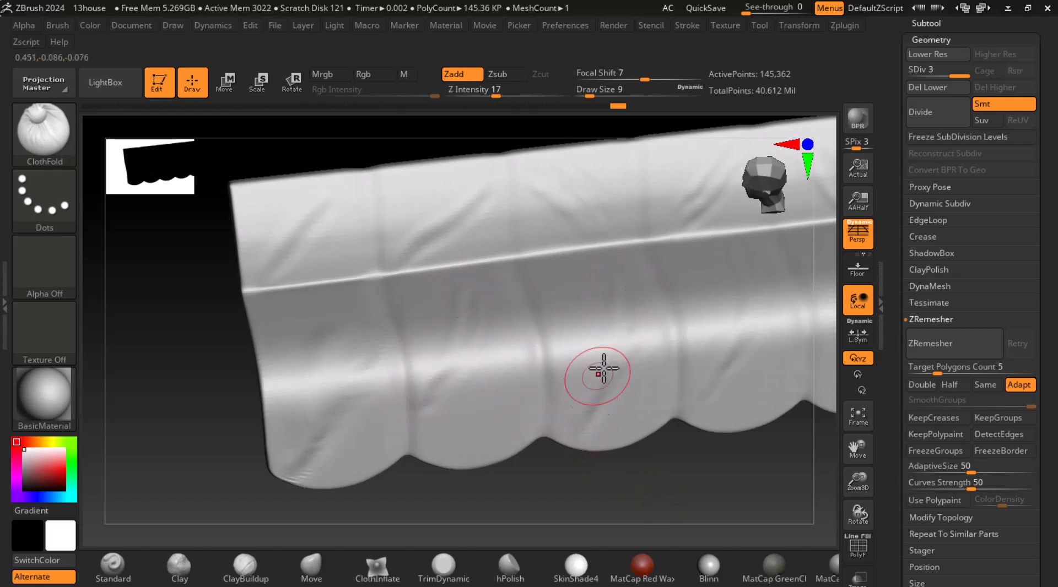
{"action": "left_click_drag", "start_coordinate": [587, 465], "coordinate": [602, 481]}
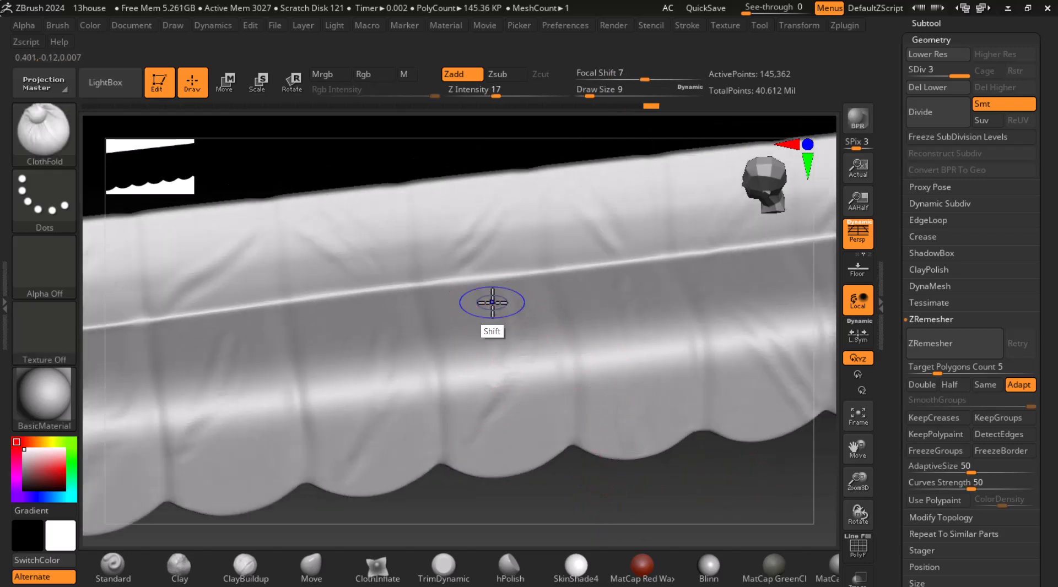
{"action": "left_click_drag", "start_coordinate": [739, 500], "coordinate": [462, 361]}
Step: Deepen the diagonal folds on the upper strip's fourth to sixth sections and set the Smooth brush's Z intensity to 24
{"action": "left_click_drag", "start_coordinate": [432, 246], "coordinate": [375, 310]}
{"action": "left_click_drag", "start_coordinate": [521, 249], "coordinate": [574, 312]}
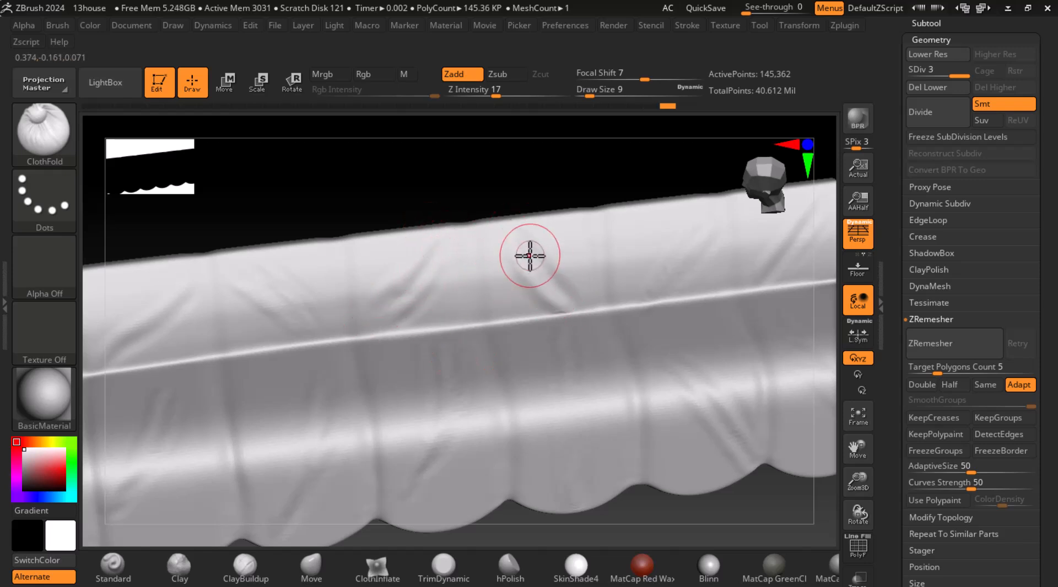
{"action": "key", "text": "ctrl"}
{"action": "mouse_move", "coordinate": [625, 174]}
{"action": "left_mouse_down"}
{"action": "mouse_move", "coordinate": [508, 224]}
{"action": "mouse_move", "coordinate": [557, 194]}
{"action": "mouse_move", "coordinate": [562, 231]}
{"action": "left_mouse_up"}
{"action": "left_click_drag", "start_coordinate": [532, 288], "coordinate": [456, 385]}
{"action": "key", "text": "ctrl"}
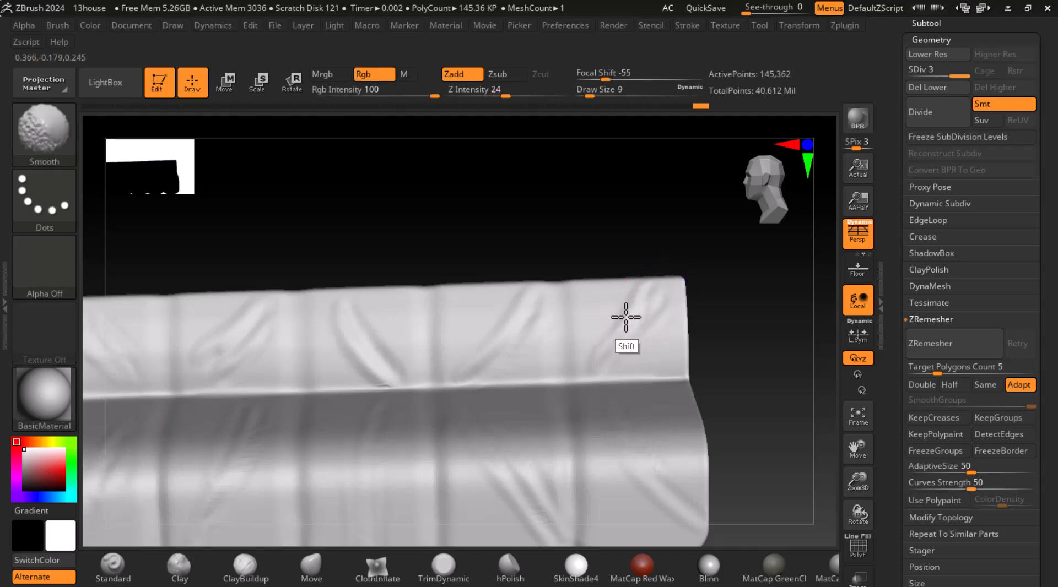
Step: Add more diagonal ClothFold wrinkles to the awning's last scalloped panels, running up into the sloped band above them
{"action": "left_click_drag", "start_coordinate": [770, 361], "coordinate": [747, 351]}
{"action": "left_click_drag", "start_coordinate": [539, 327], "coordinate": [578, 371]}
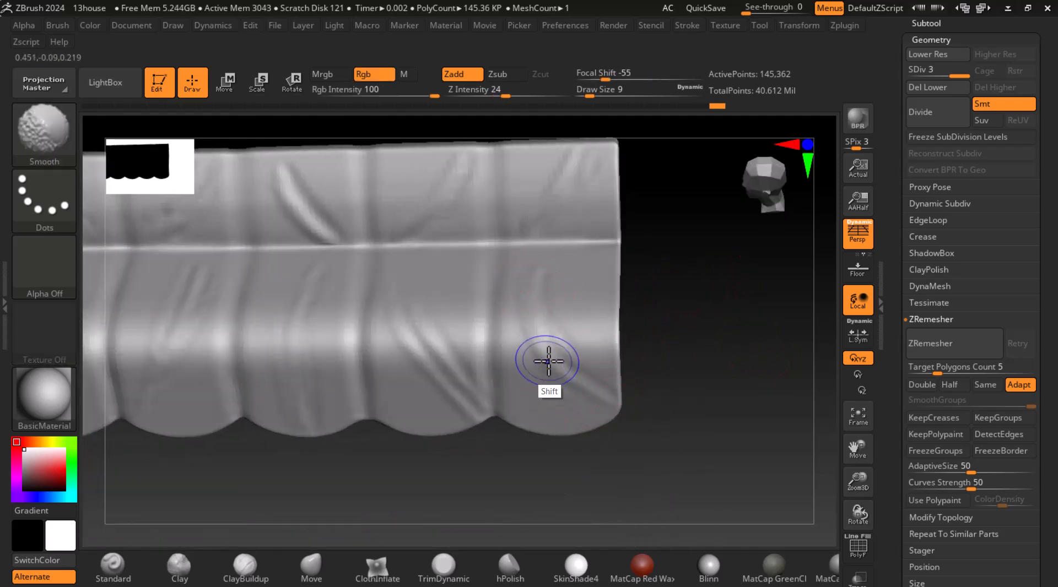
{"action": "left_click_drag", "start_coordinate": [704, 387], "coordinate": [727, 334], "text": "alt"}
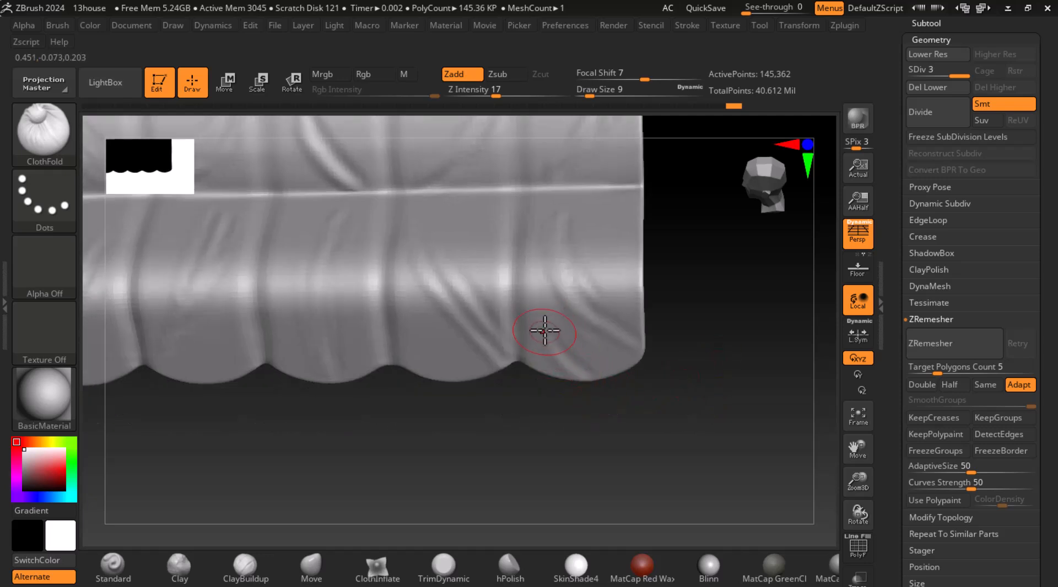
{"action": "left_click_drag", "start_coordinate": [591, 404], "coordinate": [589, 396], "text": "alt"}
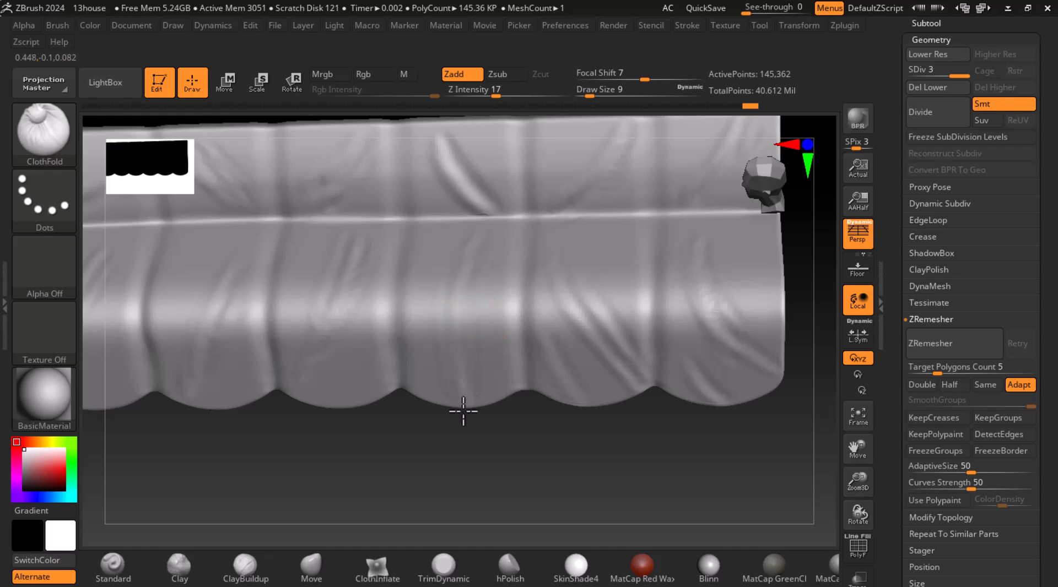
Step: Smooth the cloth folds running down to the scalloped edge in the middle of the awning
{"action": "mouse_move", "coordinate": [370, 423]}
{"action": "left_mouse_down", "text": "alt"}
{"action": "mouse_move", "coordinate": [442, 441]}
{"action": "mouse_move", "coordinate": [405, 384]}
{"action": "left_mouse_up", "text": "alt"}
{"action": "mouse_move", "coordinate": [380, 452]}
{"action": "left_mouse_down"}
{"action": "mouse_move", "coordinate": [474, 362]}
{"action": "mouse_move", "coordinate": [431, 418]}
{"action": "left_mouse_up"}
{"action": "left_click_drag", "start_coordinate": [352, 362], "coordinate": [325, 441], "text": "shift"}
{"action": "left_click_drag", "start_coordinate": [502, 455], "coordinate": [485, 368], "text": "alt"}
{"action": "mouse_move", "coordinate": [669, 442]}
{"action": "left_mouse_down"}
{"action": "mouse_move", "coordinate": [708, 418]}
{"action": "mouse_move", "coordinate": [685, 424]}
{"action": "mouse_move", "coordinate": [680, 438]}
{"action": "mouse_move", "coordinate": [694, 440]}
{"action": "mouse_move", "coordinate": [671, 463]}
{"action": "mouse_move", "coordinate": [675, 427]}
{"action": "left_mouse_up"}
Step: Switch to the browser and look through the Cloth Sculpting in ZBrush article and the channel's cloth sculpting videos
{"action": "key", "text": "alt+Tab"}
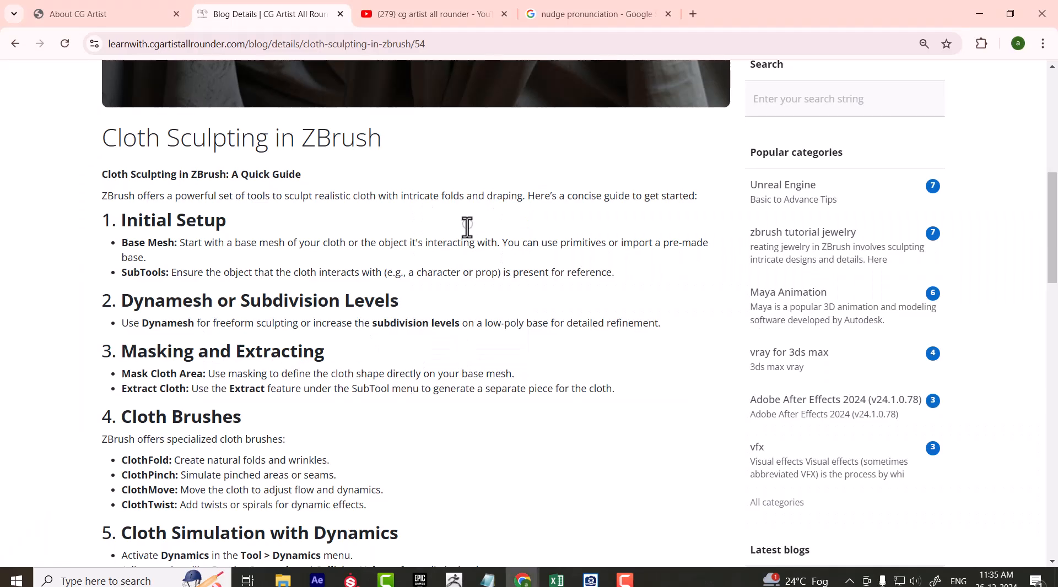
{"action": "scroll", "coordinate": [347, 285], "scroll_direction": "down", "scroll_amount": 4}
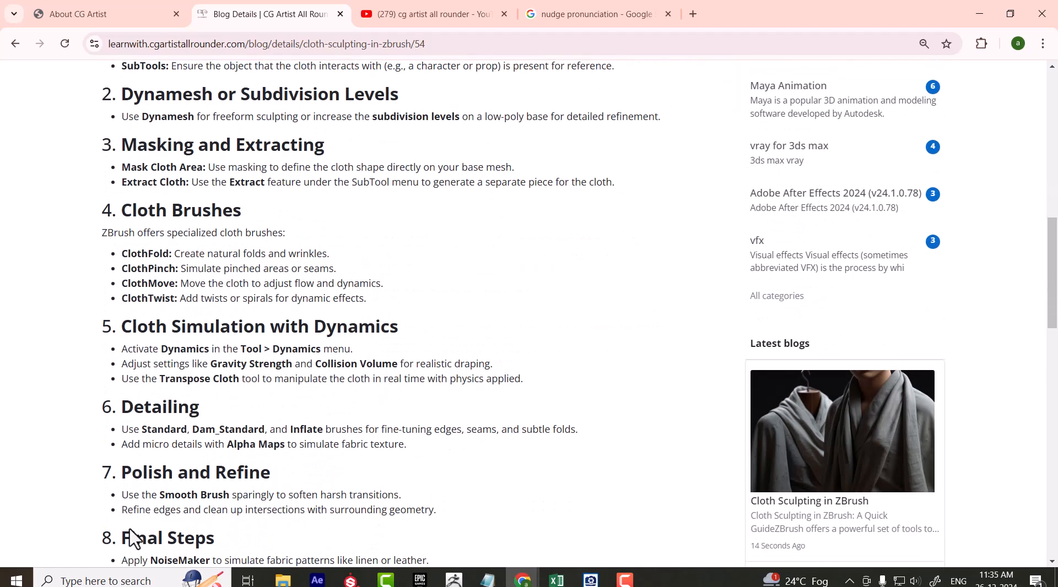
{"action": "left_click", "coordinate": [414, 14]}
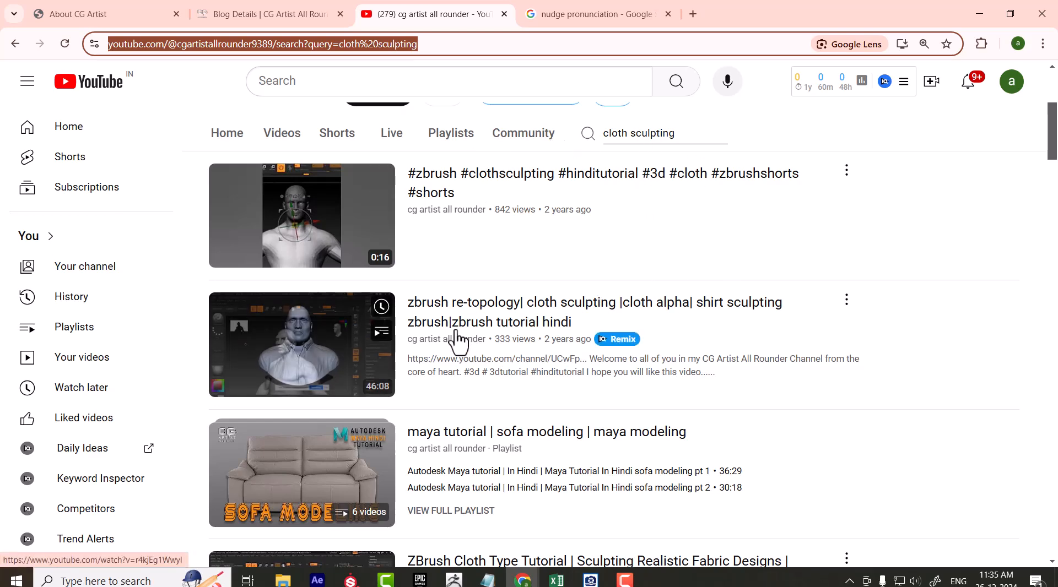
{"action": "scroll", "coordinate": [992, 287], "scroll_direction": "down", "scroll_amount": 3}
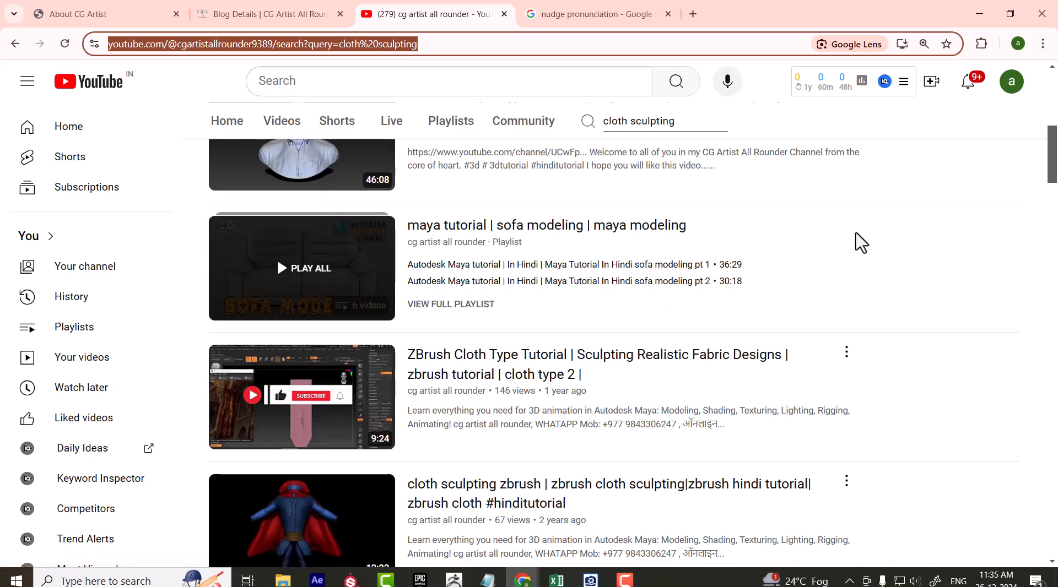
{"action": "scroll", "coordinate": [544, 356], "scroll_direction": "down", "scroll_amount": 5}
{"action": "scroll", "coordinate": [529, 353], "scroll_direction": "down", "scroll_amount": 10}
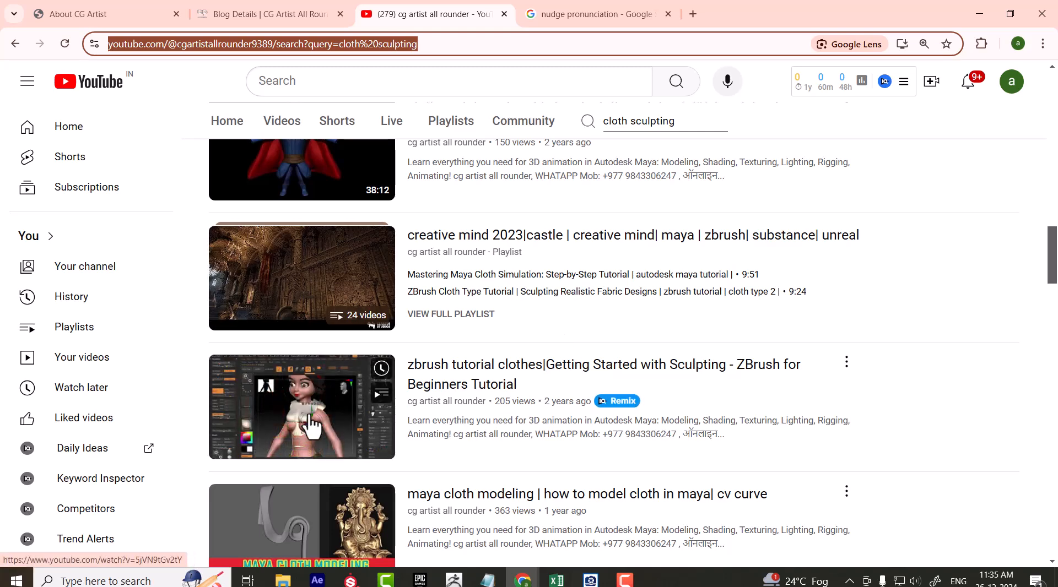
Step: Return to ZBrush and raise Standard brush folds on the awning's second and third scalloped panels, smoothing them into the sloped band
{"action": "left_click", "coordinate": [290, 15]}
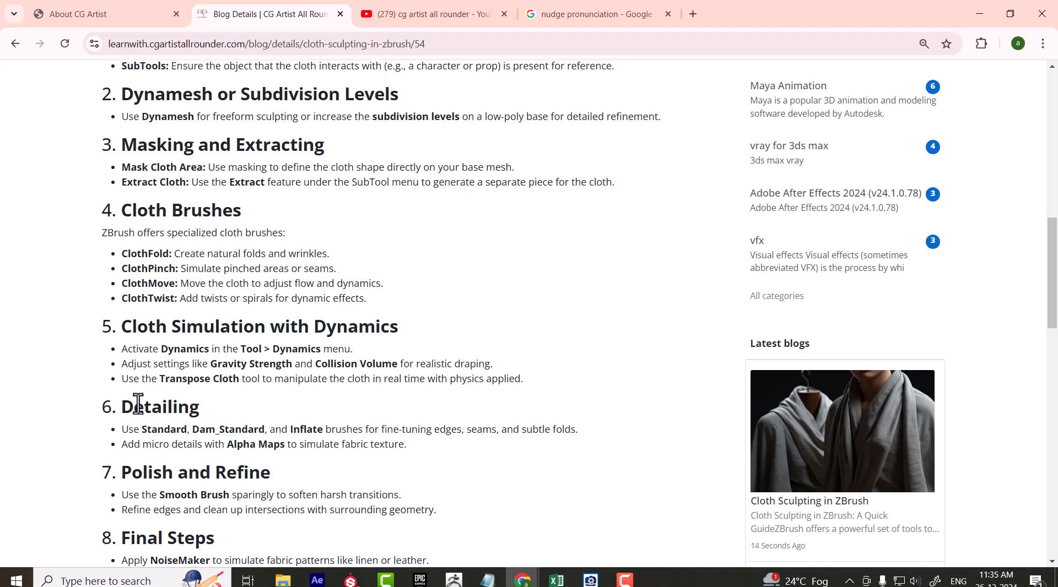
{"action": "left_click", "coordinate": [980, 14]}
{"action": "left_click_drag", "start_coordinate": [585, 455], "coordinate": [756, 433]}
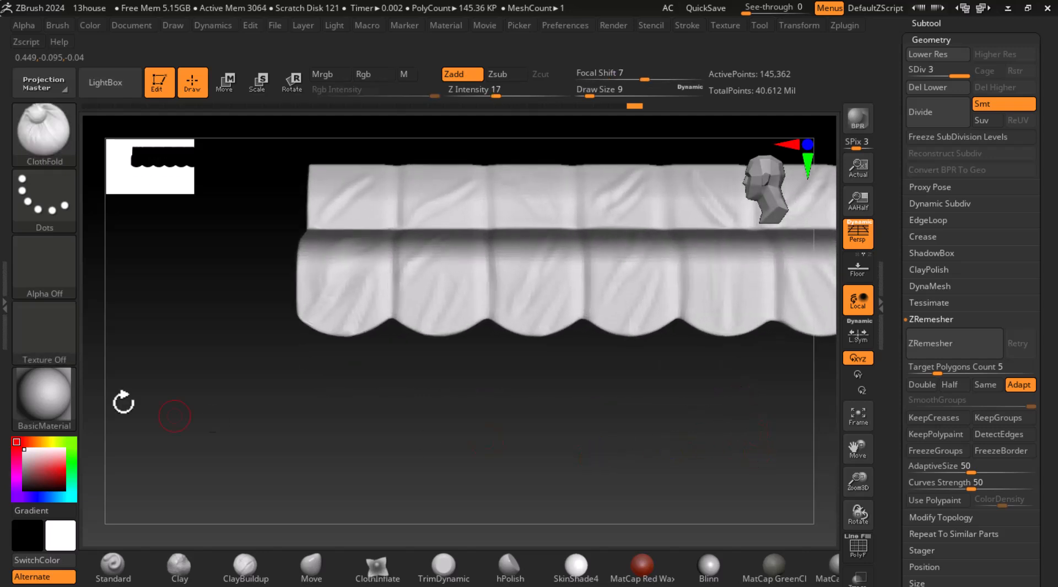
{"action": "left_click", "coordinate": [119, 566]}
{"action": "mouse_move", "coordinate": [557, 477]}
{"action": "left_mouse_down"}
{"action": "mouse_move", "coordinate": [586, 442]}
{"action": "mouse_move", "coordinate": [593, 460]}
{"action": "mouse_move", "coordinate": [628, 421]}
{"action": "left_mouse_up"}
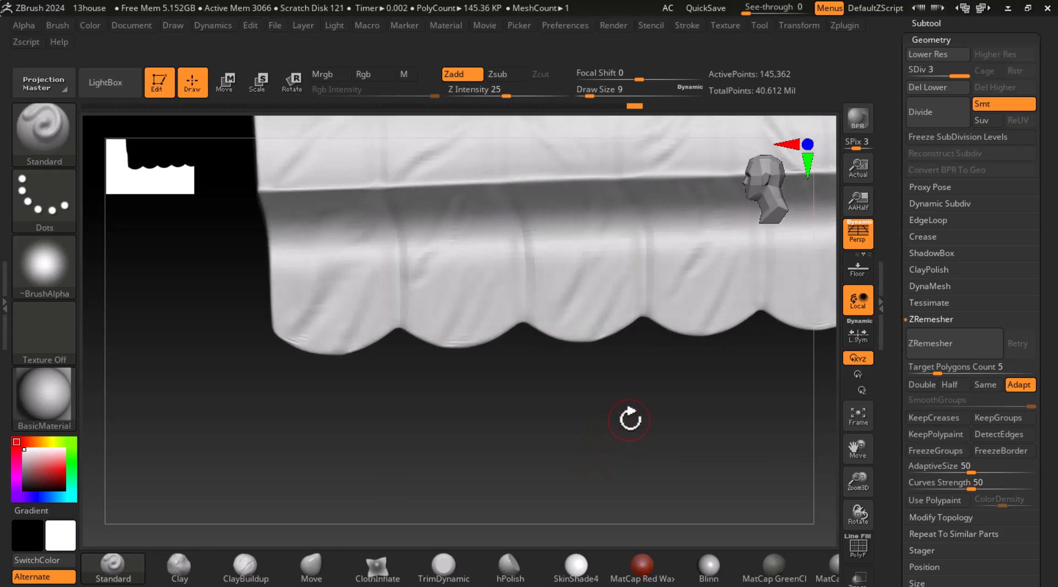
{"action": "mouse_move", "coordinate": [620, 350]}
{"action": "left_mouse_down"}
{"action": "mouse_move", "coordinate": [655, 436]}
{"action": "mouse_move", "coordinate": [629, 267]}
{"action": "left_mouse_up"}
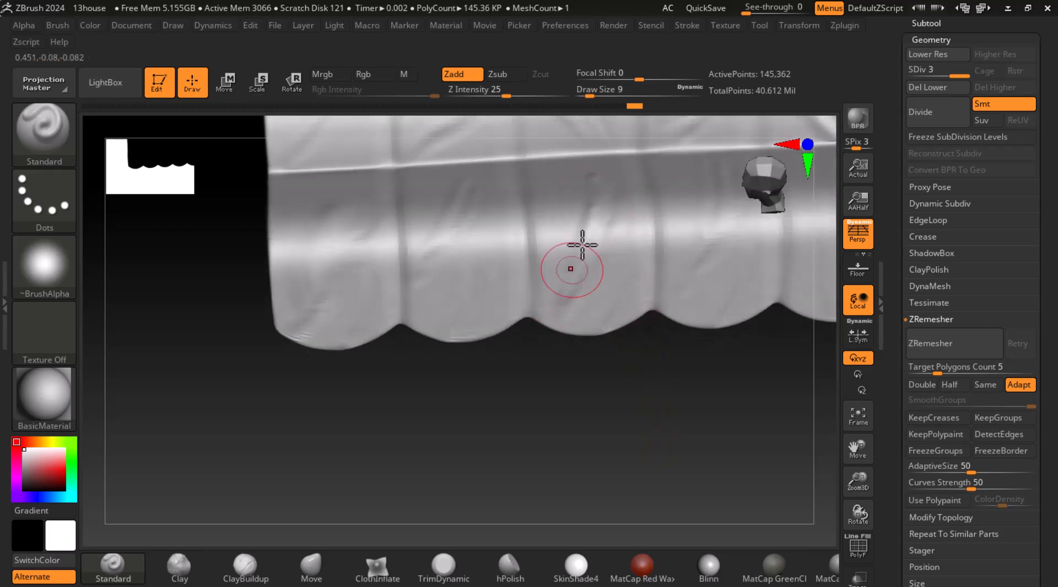
{"action": "key", "text": "shift"}
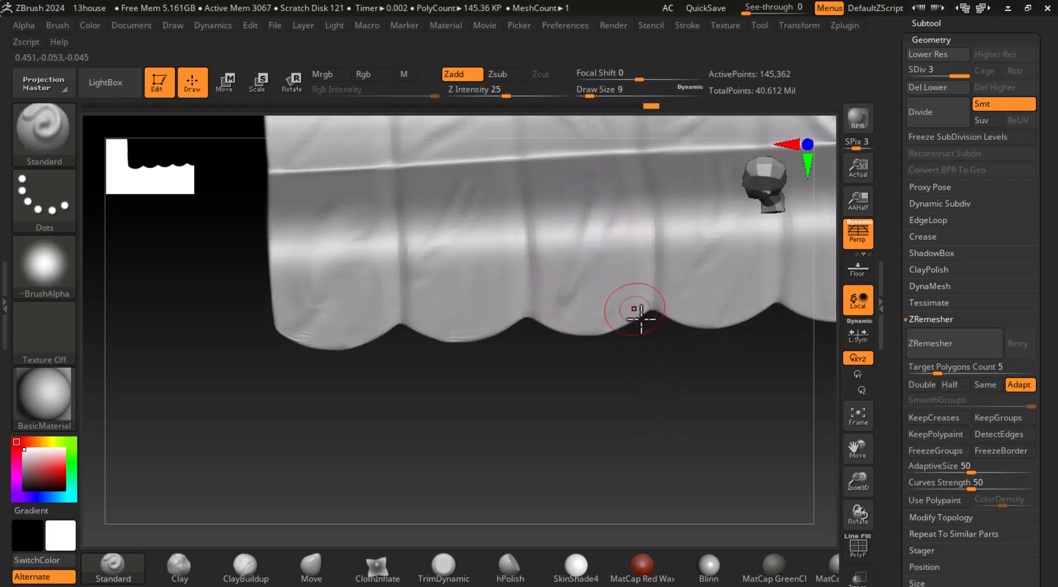
Step: Build and smooth Standard brush folds from the awning's middle panels towards its last panel, and undo the last stroke
{"action": "left_click_drag", "start_coordinate": [656, 400], "coordinate": [687, 435]}
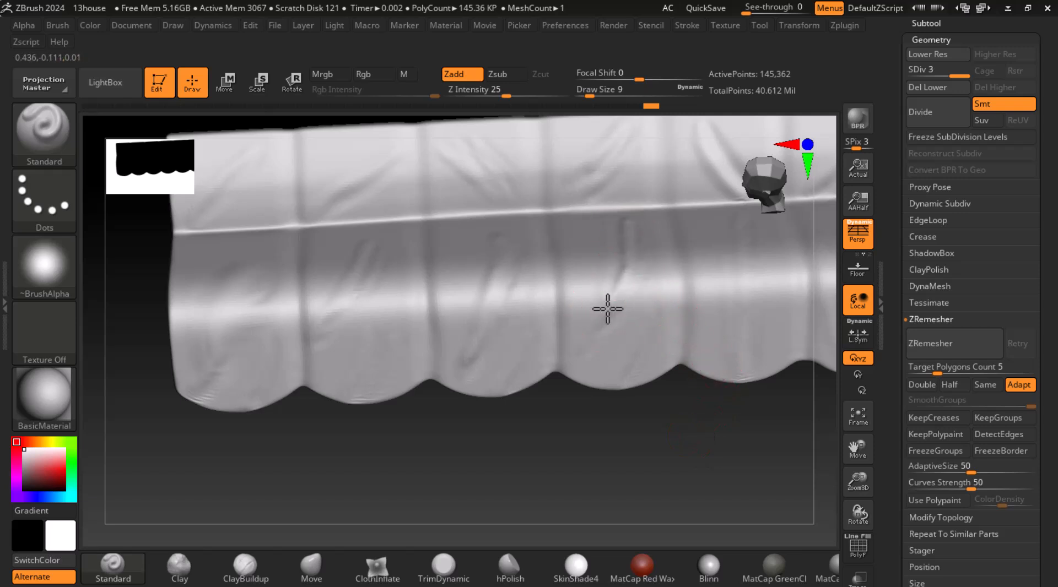
{"action": "left_click_drag", "start_coordinate": [647, 404], "coordinate": [611, 442]}
{"action": "key", "text": "shift"}
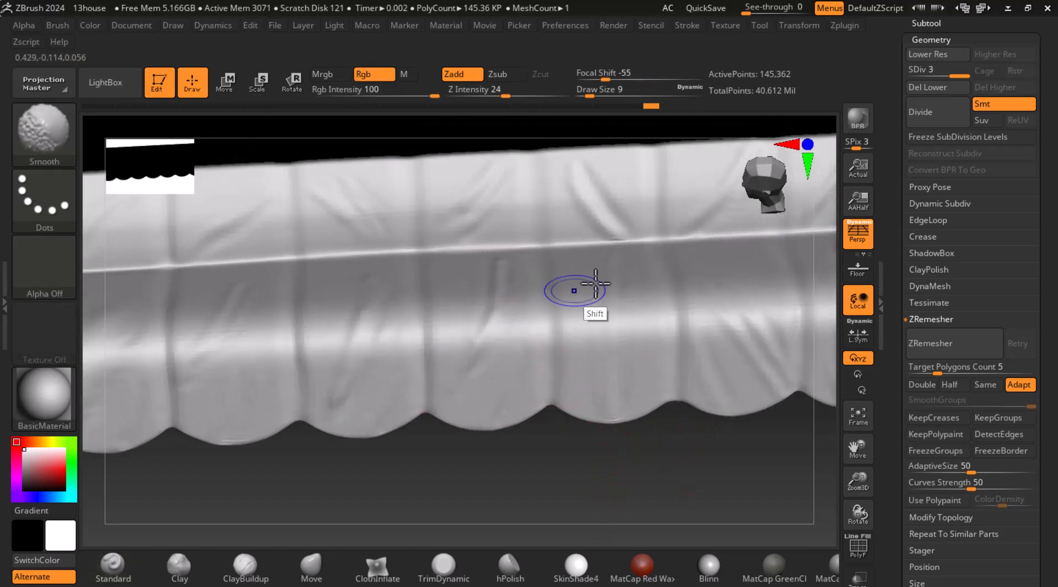
{"action": "left_click_drag", "start_coordinate": [654, 378], "coordinate": [538, 334]}
{"action": "mouse_move", "coordinate": [592, 388]}
{"action": "left_mouse_down"}
{"action": "mouse_move", "coordinate": [542, 325]}
{"action": "mouse_move", "coordinate": [534, 335]}
{"action": "mouse_move", "coordinate": [560, 368]}
{"action": "left_mouse_up"}
{"action": "mouse_move", "coordinate": [650, 360]}
{"action": "left_mouse_down"}
{"action": "mouse_move", "coordinate": [664, 408]}
{"action": "mouse_move", "coordinate": [661, 391]}
{"action": "left_mouse_up"}
{"action": "key", "text": "ctrl+z"}
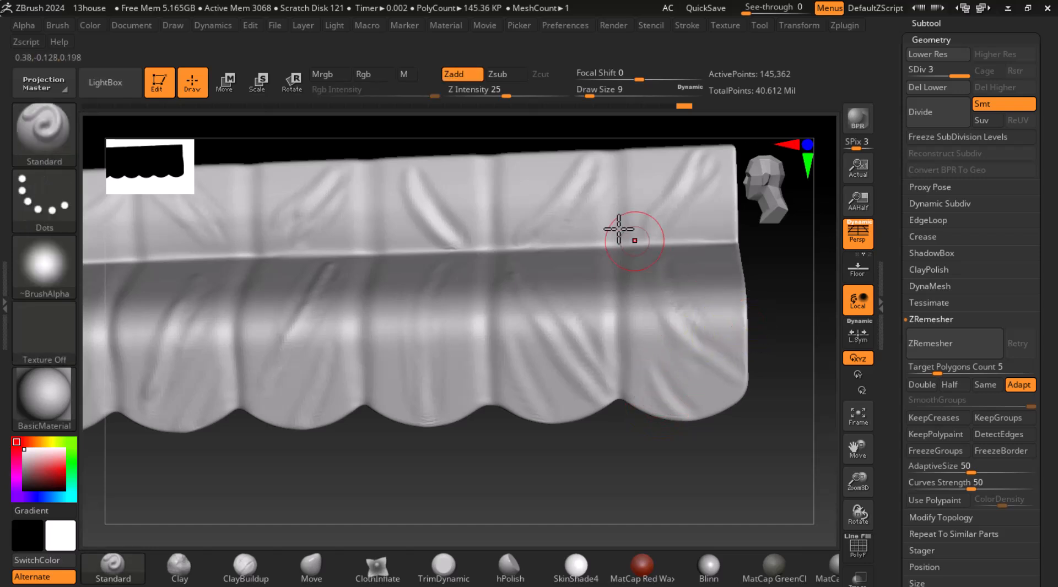
Step: Set the Standard brush's Z Intensity to 8 and add soft diagonal folds on the last scalloped panel
{"action": "left_click_drag", "start_coordinate": [496, 95], "coordinate": [481, 94]}
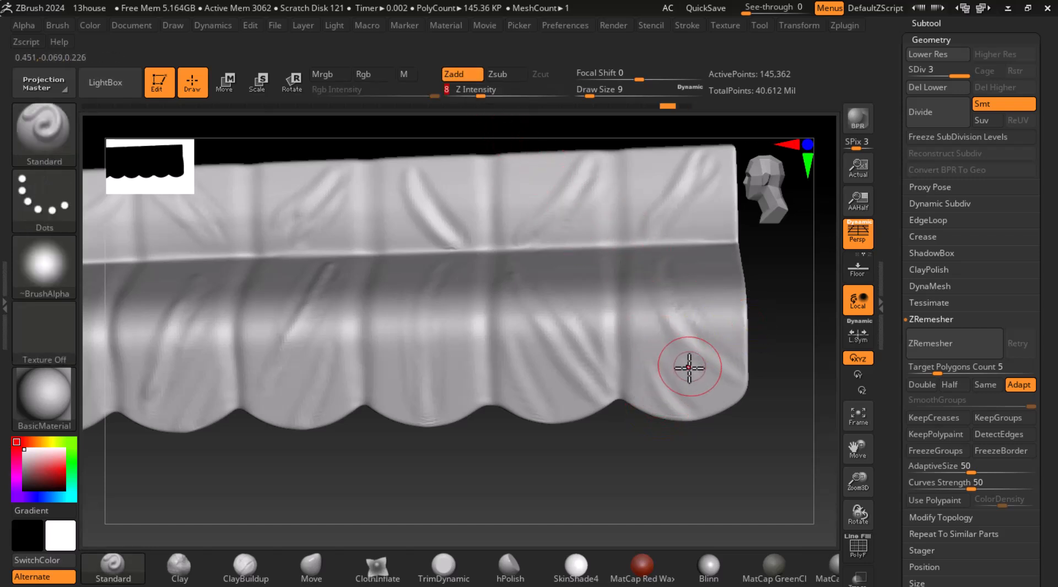
{"action": "left_click_drag", "start_coordinate": [647, 332], "coordinate": [658, 406]}
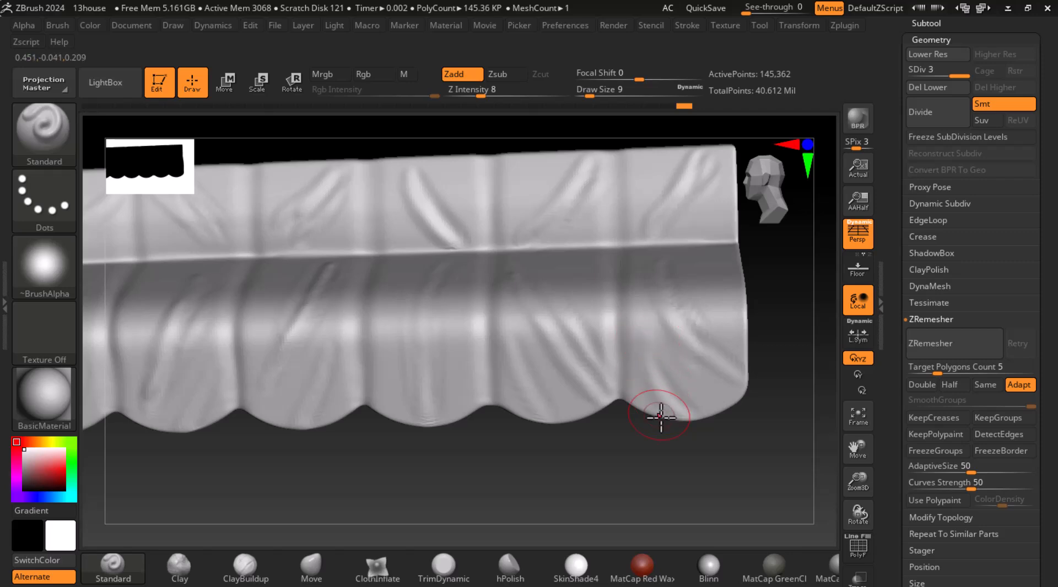
{"action": "right_click_drag", "start_coordinate": [673, 412], "coordinate": [665, 508], "text": "alt"}
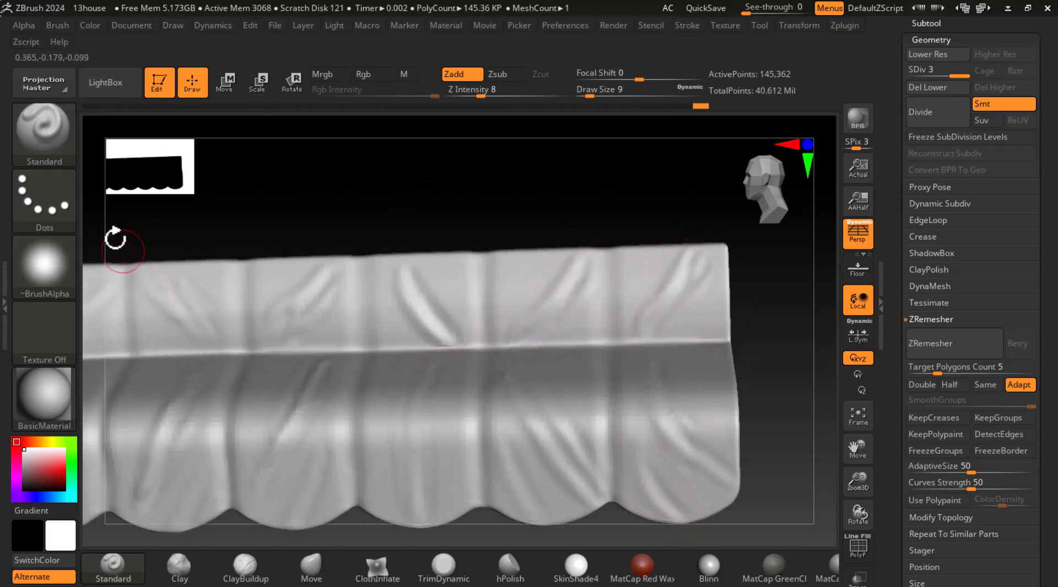
Step: Carve creases with the DamStandard brush along the folds of the upper strip's last section and the last two scalloped panels, softening them
{"action": "key", "text": "b"}
{"action": "key", "text": "d"}
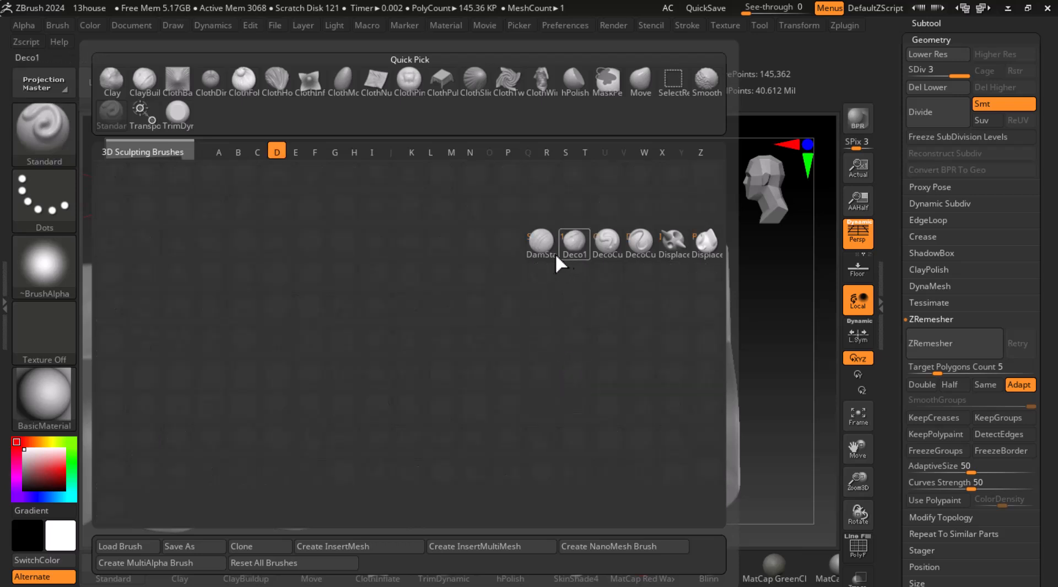
{"action": "key", "text": "s"}
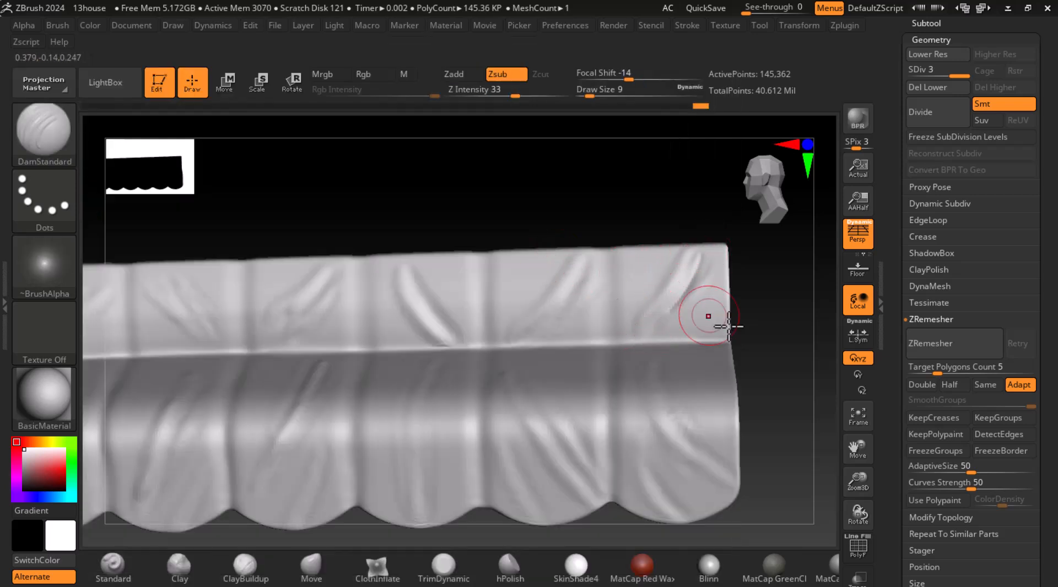
{"action": "left_click_drag", "start_coordinate": [788, 374], "coordinate": [765, 299], "text": "alt"}
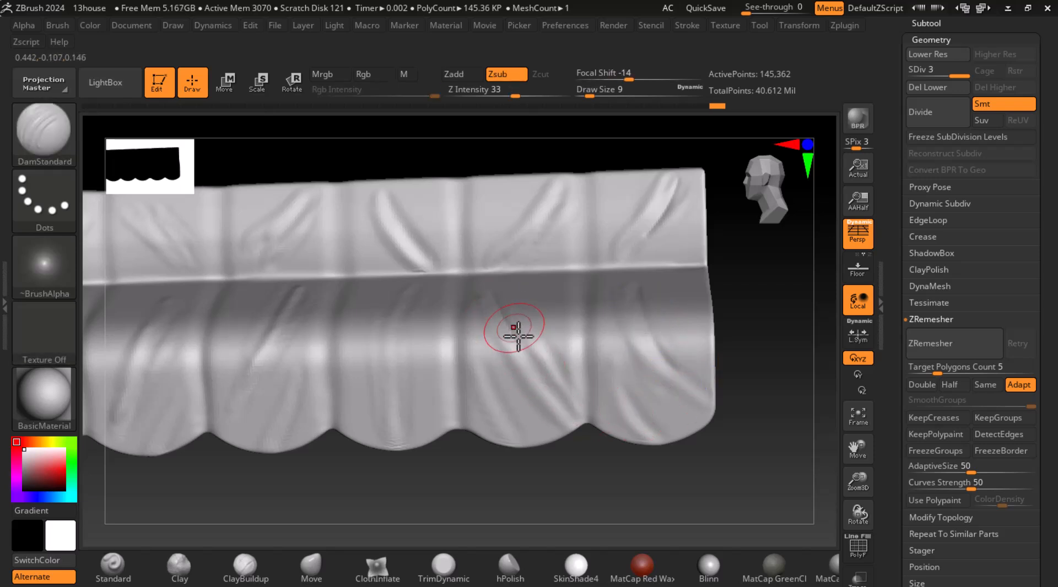
{"action": "key", "text": "shift"}
{"action": "left_click_drag", "start_coordinate": [507, 304], "coordinate": [498, 305], "text": "shift"}
Step: Crease the diagonal folds on the upper strip's fifth and fourth sections and smooth their edges
{"action": "left_click_drag", "start_coordinate": [600, 484], "coordinate": [654, 475], "text": "alt"}
{"action": "left_click_drag", "start_coordinate": [564, 460], "coordinate": [622, 510], "text": "alt"}
{"action": "left_click_drag", "start_coordinate": [486, 219], "coordinate": [497, 242]}
{"action": "right_click_drag", "start_coordinate": [497, 242], "coordinate": [488, 227]}
{"action": "mouse_move", "coordinate": [503, 246]}
{"action": "left_mouse_down", "text": "shift"}
{"action": "mouse_move", "coordinate": [512, 262]}
{"action": "mouse_move", "coordinate": [488, 251]}
{"action": "left_mouse_up", "text": "shift"}
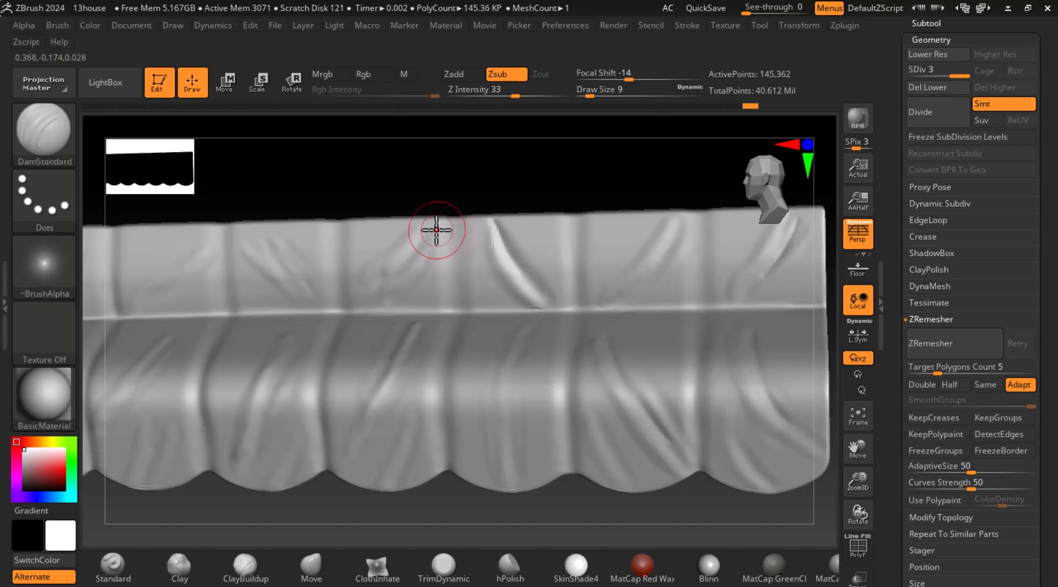
{"action": "mouse_move", "coordinate": [415, 242]}
{"action": "left_mouse_down", "text": "shift"}
{"action": "mouse_move", "coordinate": [419, 257]}
{"action": "mouse_move", "coordinate": [382, 282]}
{"action": "left_mouse_up", "text": "shift"}
Step: Carve DamStandard creases along the folds in the upper strip's first three sections and smooth around the first seam
{"action": "left_click_drag", "start_coordinate": [392, 201], "coordinate": [540, 229], "text": "alt"}
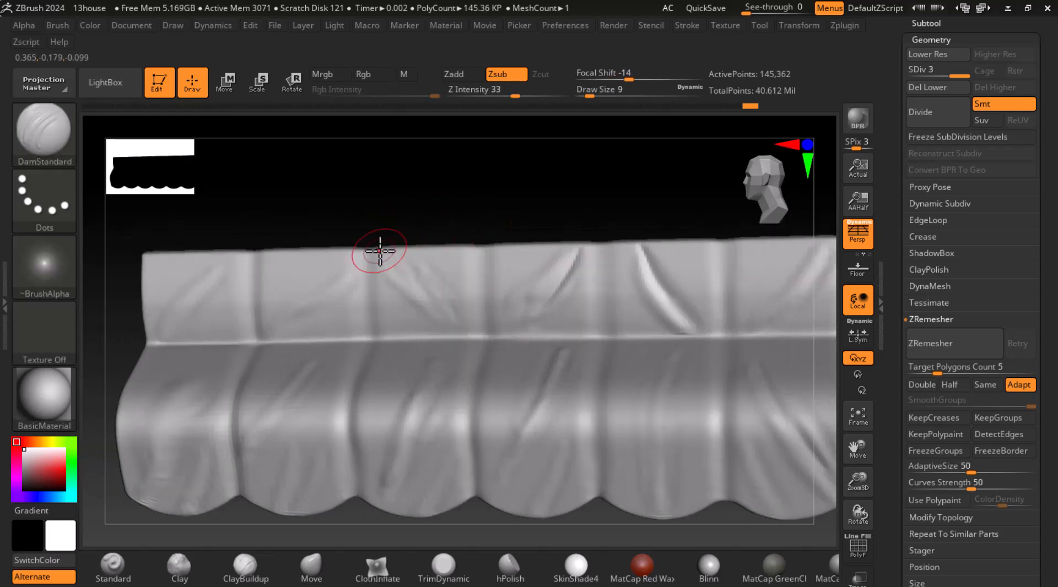
{"action": "mouse_move", "coordinate": [404, 256]}
{"action": "left_mouse_down"}
{"action": "mouse_move", "coordinate": [456, 314]}
{"action": "mouse_move", "coordinate": [389, 278]}
{"action": "mouse_move", "coordinate": [266, 318]}
{"action": "left_mouse_up"}
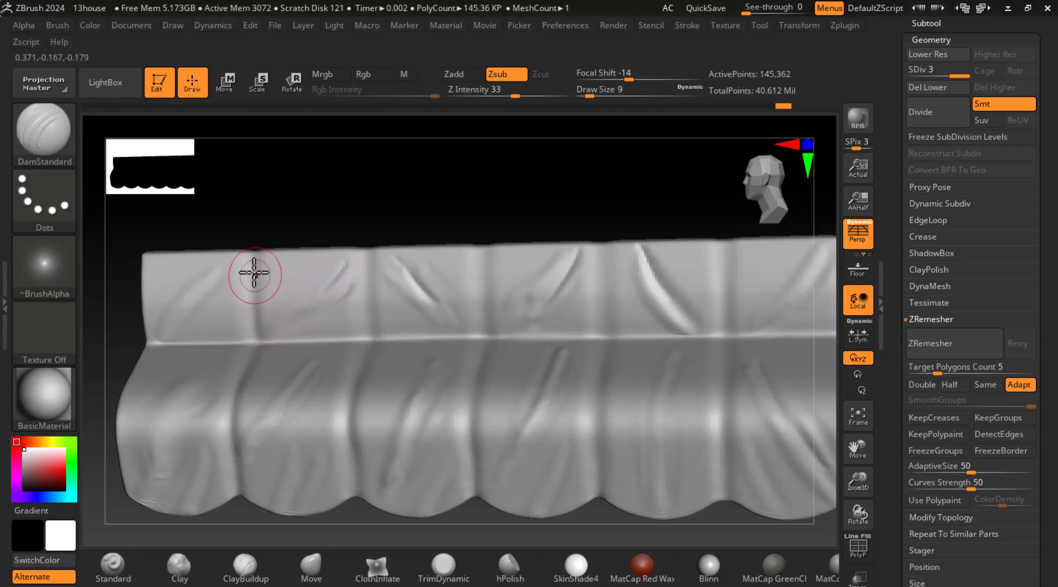
{"action": "key", "text": "shift"}
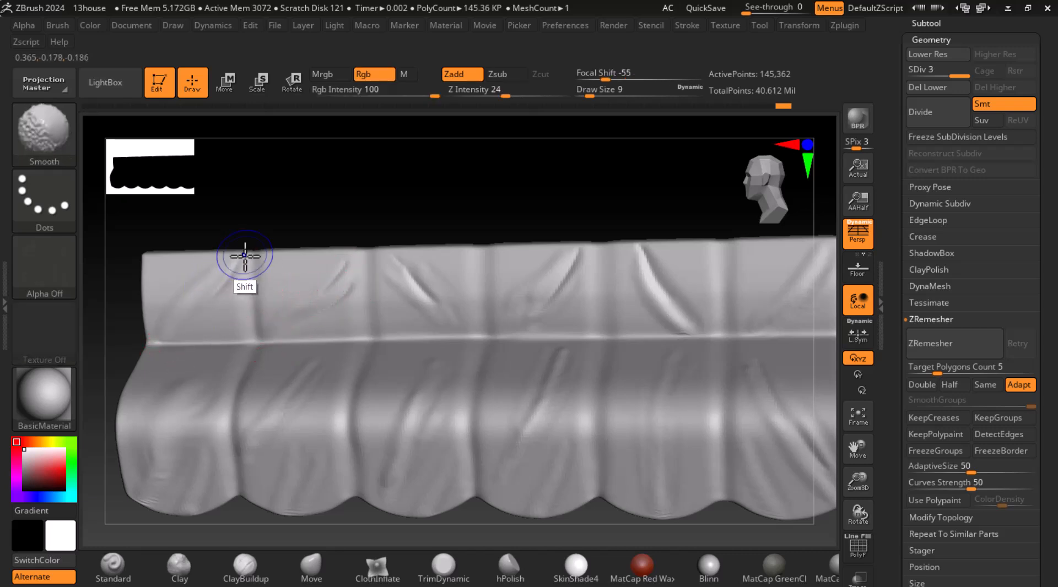
{"action": "right_click_drag", "start_coordinate": [246, 254], "coordinate": [366, 186], "text": "alt"}
Step: Carve diagonal DamStandard creases into the first two scalloped panels and soften them with the Smooth brush
{"action": "left_click_drag", "start_coordinate": [431, 330], "coordinate": [448, 380]}
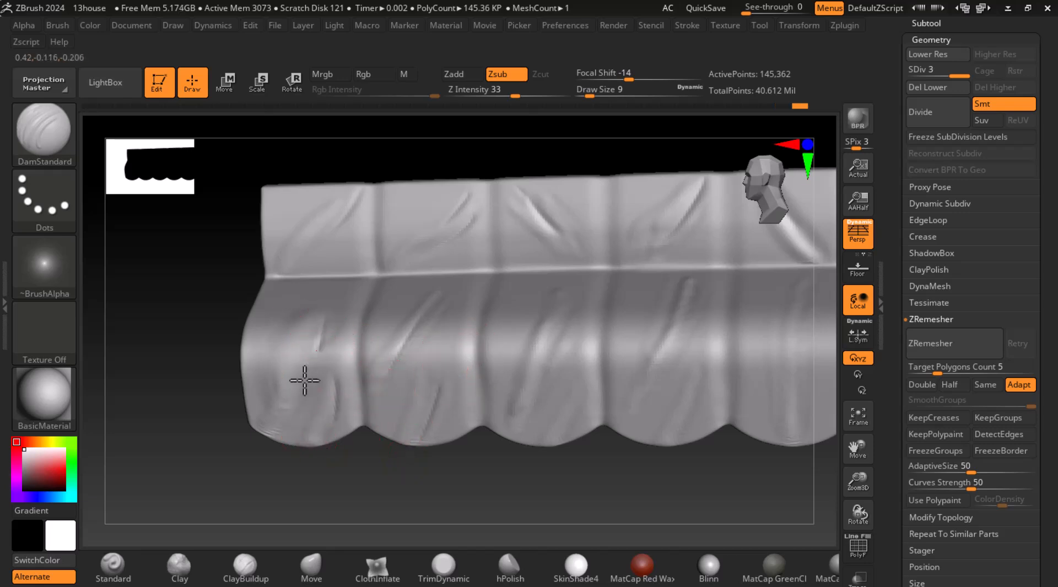
{"action": "key", "text": "shift"}
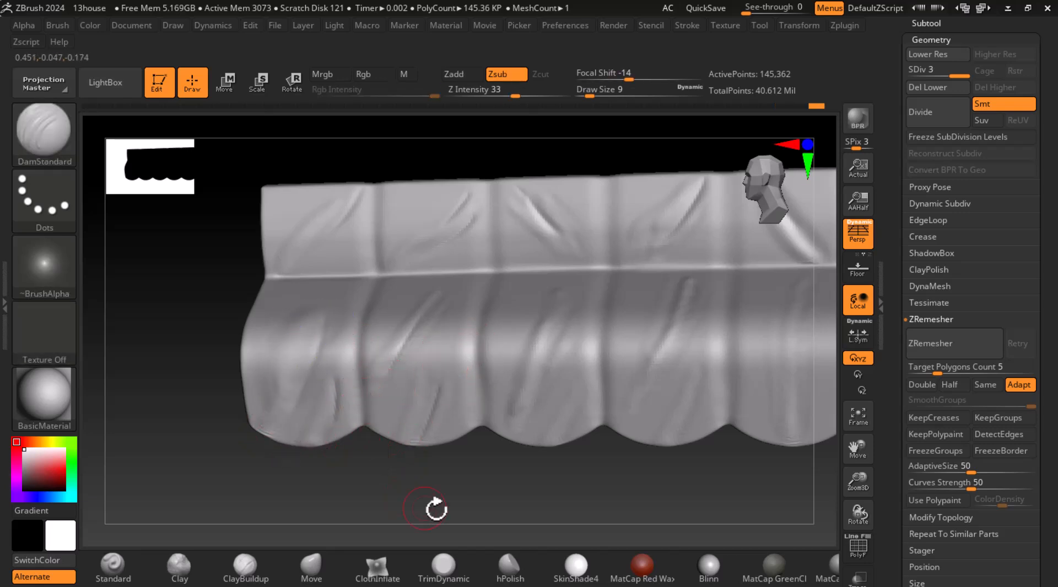
{"action": "left_click_drag", "start_coordinate": [414, 501], "coordinate": [609, 477], "text": "shift"}
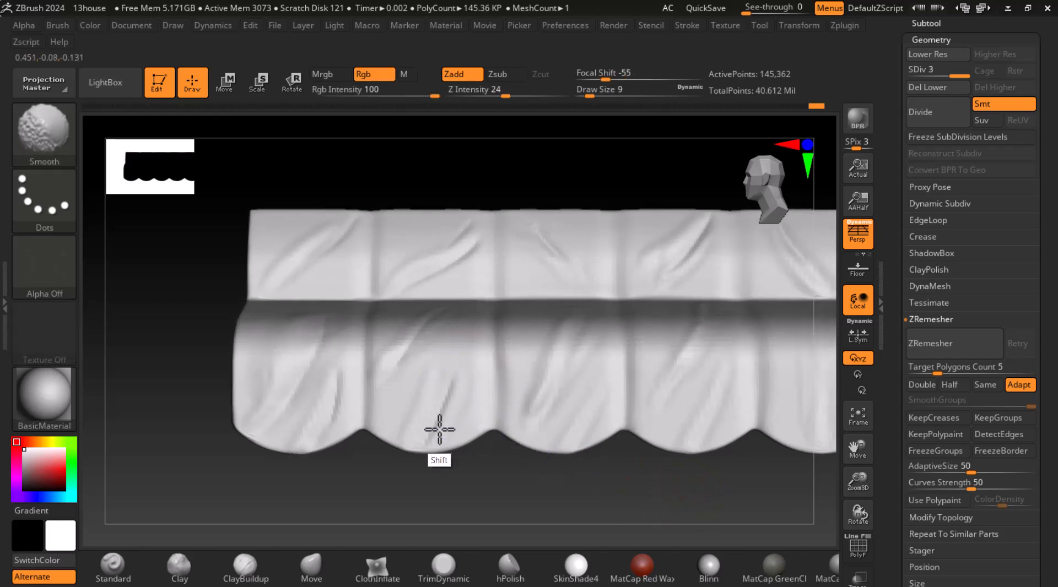
{"action": "mouse_move", "coordinate": [547, 489]}
{"action": "left_mouse_down", "text": "alt"}
{"action": "mouse_move", "coordinate": [520, 382]}
{"action": "mouse_move", "coordinate": [639, 478]}
{"action": "mouse_move", "coordinate": [625, 456]}
{"action": "mouse_move", "coordinate": [633, 491]}
{"action": "mouse_move", "coordinate": [623, 469]}
{"action": "mouse_move", "coordinate": [699, 503]}
{"action": "mouse_move", "coordinate": [629, 467]}
{"action": "left_mouse_up", "text": "alt"}
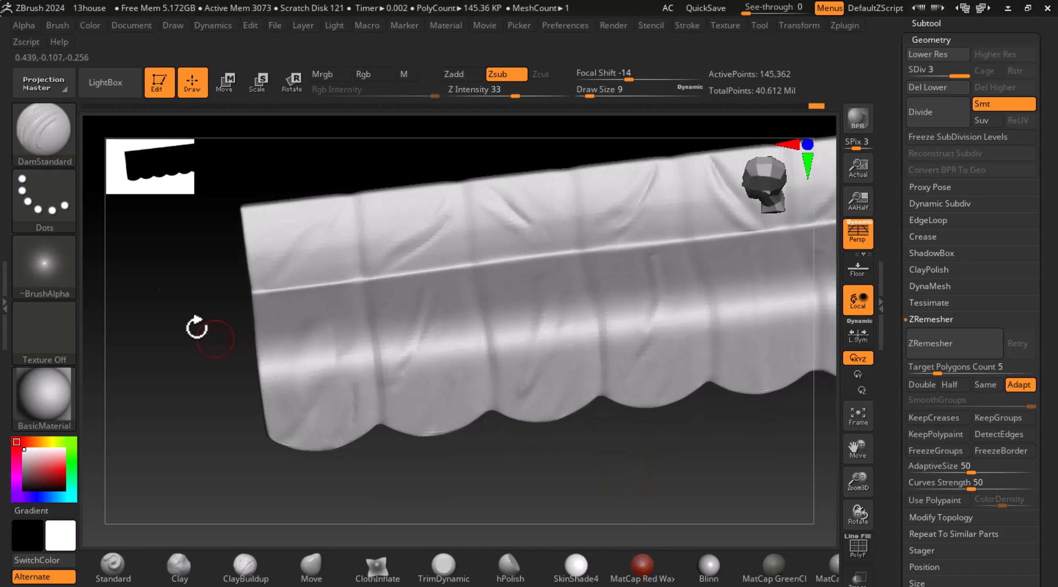
Step: Check the Cloth Sculpting in ZBrush article in the browser, then smooth the creases on the first two scalloped panels in ZBrush
{"action": "key", "text": "alt+Tab"}
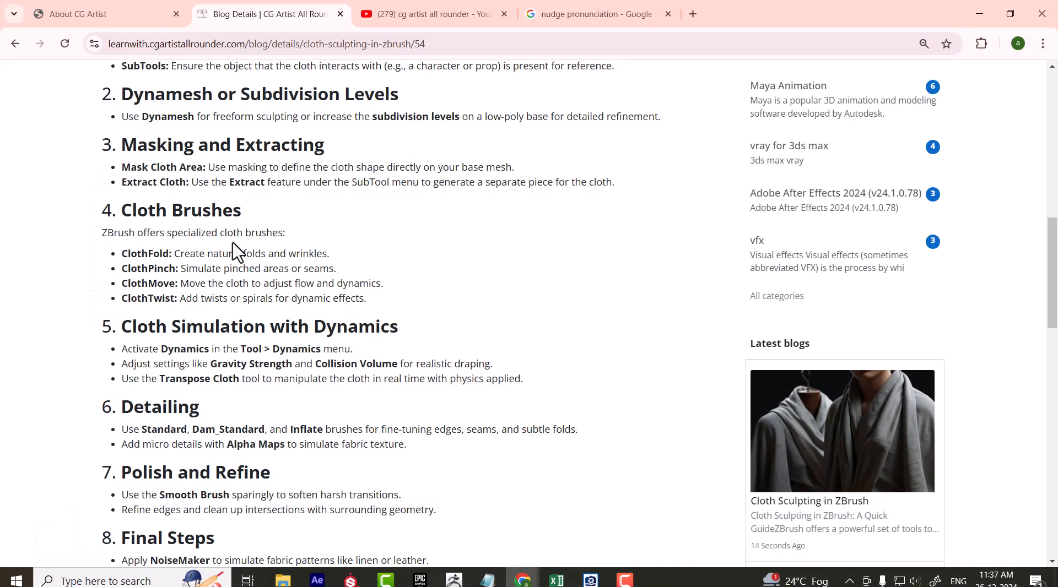
{"action": "key", "text": "alt+Tab"}
{"action": "left_click_drag", "start_coordinate": [487, 473], "coordinate": [499, 497]}
{"action": "mouse_move", "coordinate": [415, 316]}
{"action": "left_mouse_down", "text": "shift"}
{"action": "mouse_move", "coordinate": [429, 324]}
{"action": "mouse_move", "coordinate": [391, 371]}
{"action": "left_mouse_up", "text": "shift"}
{"action": "left_click_drag", "start_coordinate": [351, 403], "coordinate": [331, 382], "text": "shift"}
Step: Review the whole awning and set the Standard brush to Focal Shift -23, Z Intensity 5 and Draw Size 10
{"action": "mouse_move", "coordinate": [552, 461]}
{"action": "left_mouse_down", "text": "alt"}
{"action": "mouse_move", "coordinate": [600, 384]}
{"action": "mouse_move", "coordinate": [709, 462]}
{"action": "mouse_move", "coordinate": [710, 444]}
{"action": "mouse_move", "coordinate": [740, 463]}
{"action": "mouse_move", "coordinate": [732, 432]}
{"action": "mouse_move", "coordinate": [695, 448]}
{"action": "mouse_move", "coordinate": [727, 441]}
{"action": "mouse_move", "coordinate": [713, 456]}
{"action": "mouse_move", "coordinate": [746, 472]}
{"action": "mouse_move", "coordinate": [742, 494]}
{"action": "mouse_move", "coordinate": [721, 482]}
{"action": "left_mouse_up", "text": "alt"}
{"action": "left_click_drag", "start_coordinate": [560, 479], "coordinate": [708, 446]}
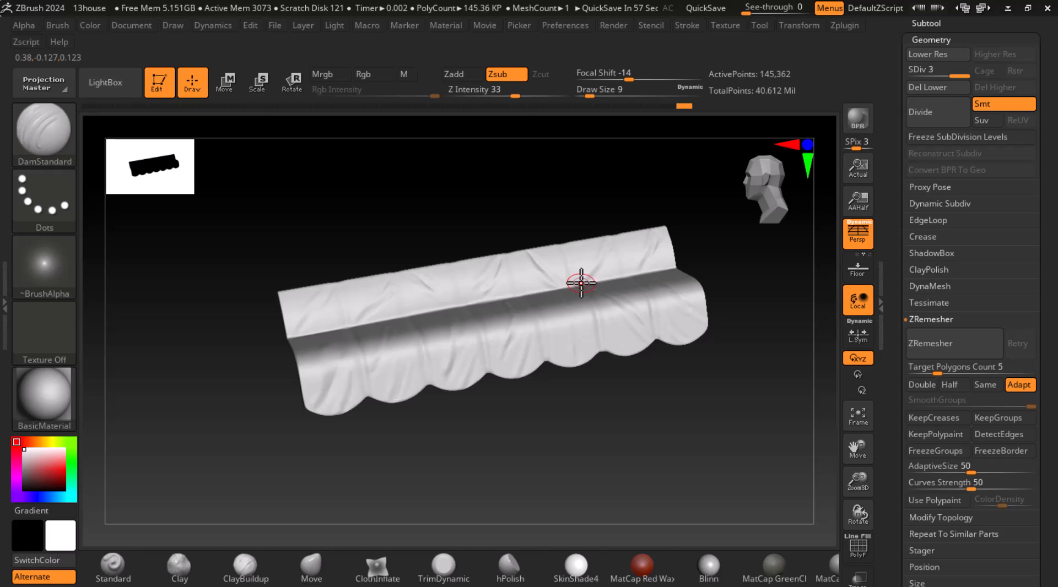
{"action": "mouse_move", "coordinate": [597, 427]}
{"action": "left_mouse_down"}
{"action": "mouse_move", "coordinate": [617, 441]}
{"action": "mouse_move", "coordinate": [609, 432]}
{"action": "mouse_move", "coordinate": [639, 434]}
{"action": "mouse_move", "coordinate": [615, 492]}
{"action": "left_mouse_up"}
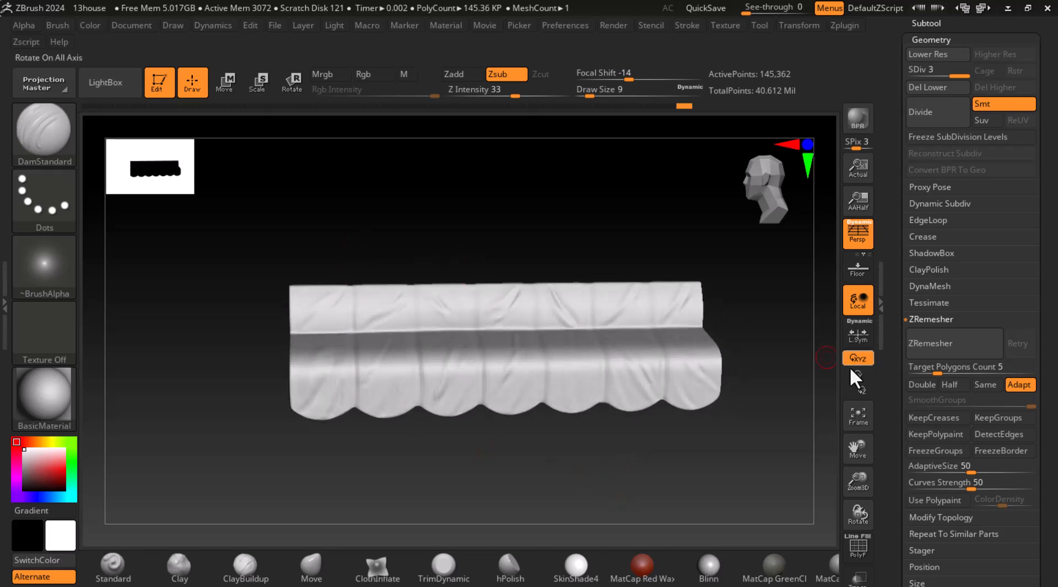
{"action": "left_click_drag", "start_coordinate": [764, 356], "coordinate": [633, 484]}
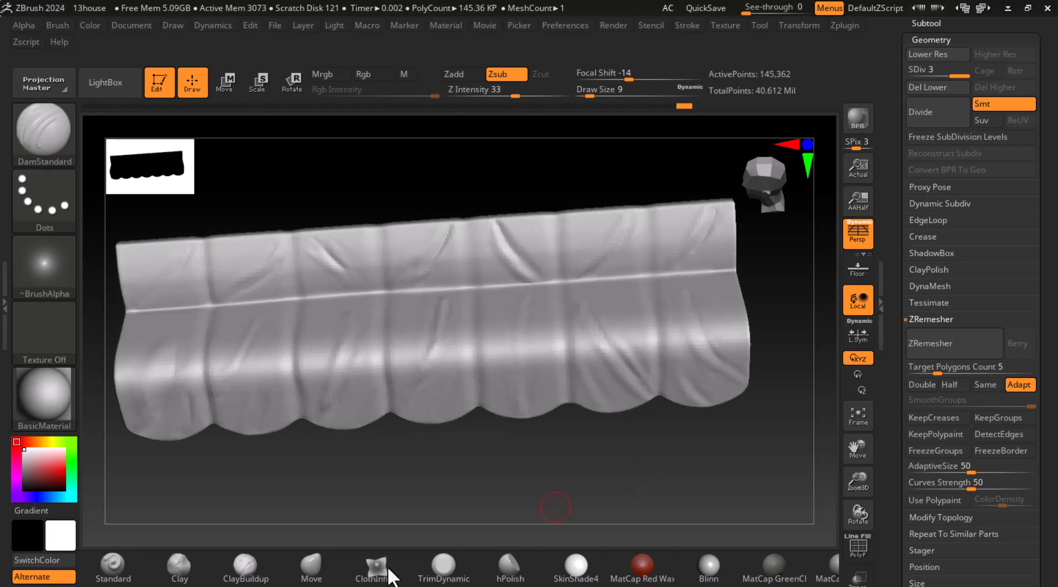
{"action": "left_click", "coordinate": [242, 568]}
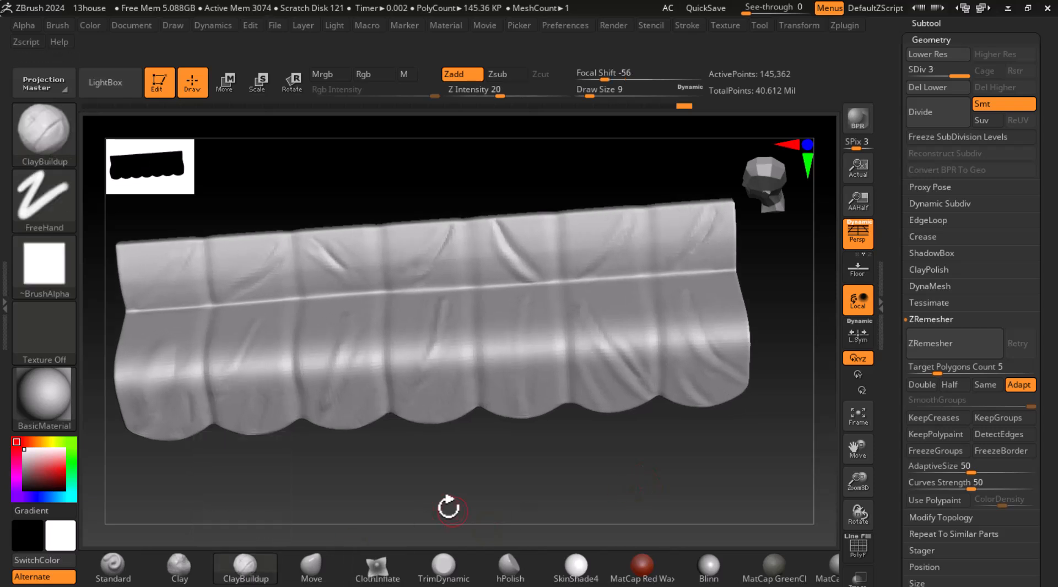
{"action": "left_click", "coordinate": [113, 567]}
{"action": "left_click_drag", "start_coordinate": [638, 76], "coordinate": [597, 91]}
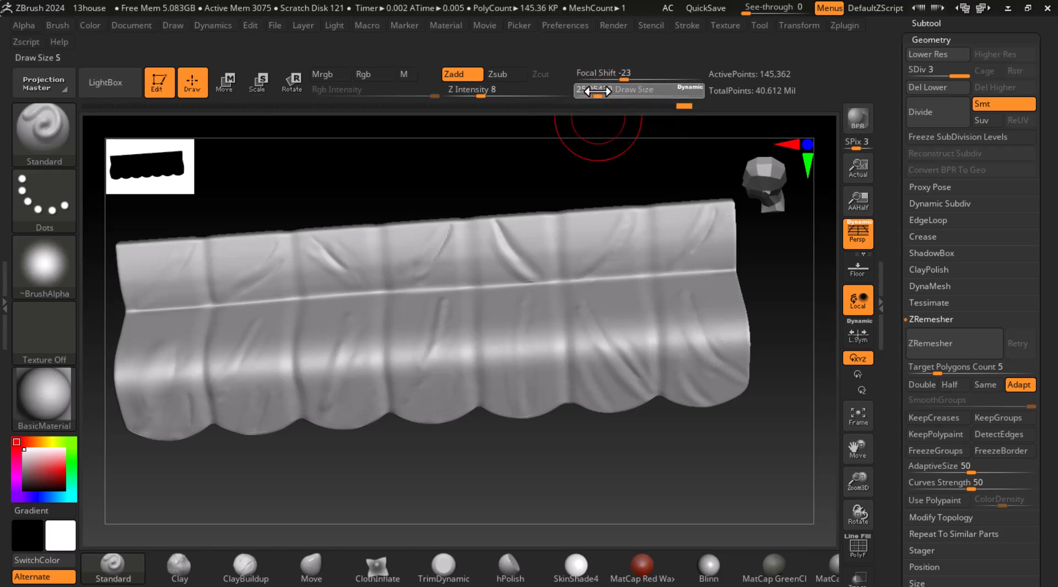
{"action": "left_click", "coordinate": [485, 89]}
{"action": "type", "text": "5["}
{"action": "key", "text": "["}
{"action": "key", "text": "["}
{"action": "key", "text": "["}
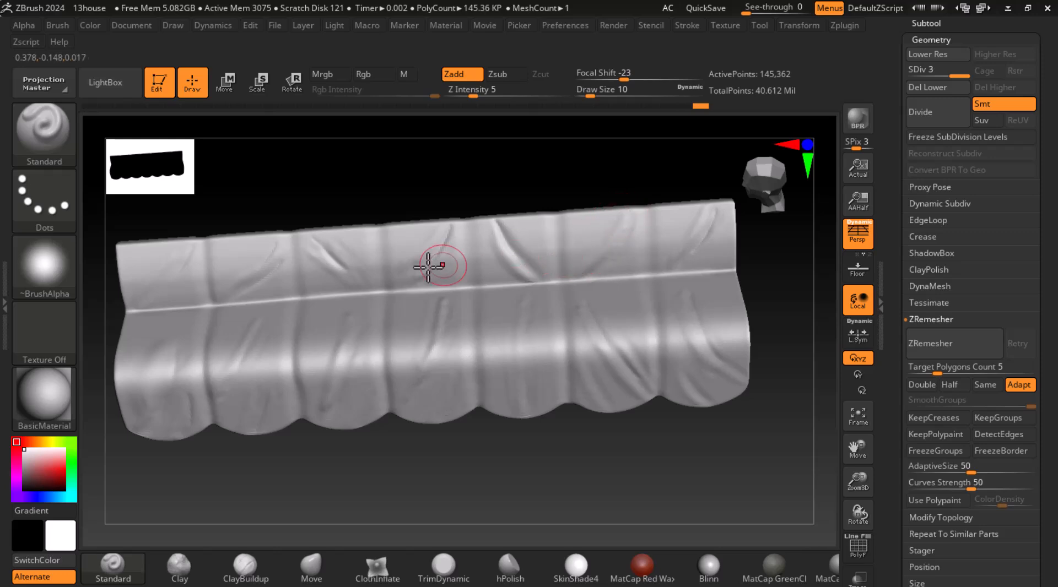
Step: Switch to the FormSoft brush and build up the cloth folds in the last sections of the awning's upper strip
{"action": "left_click", "coordinate": [44, 133]}
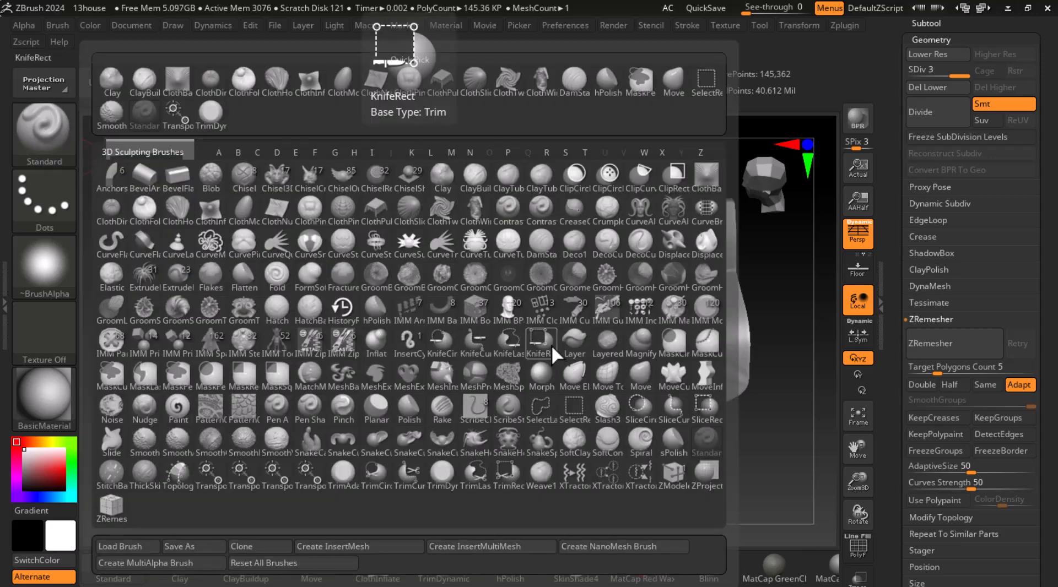
{"action": "key", "text": "f"}
{"action": "left_click", "coordinate": [310, 274]}
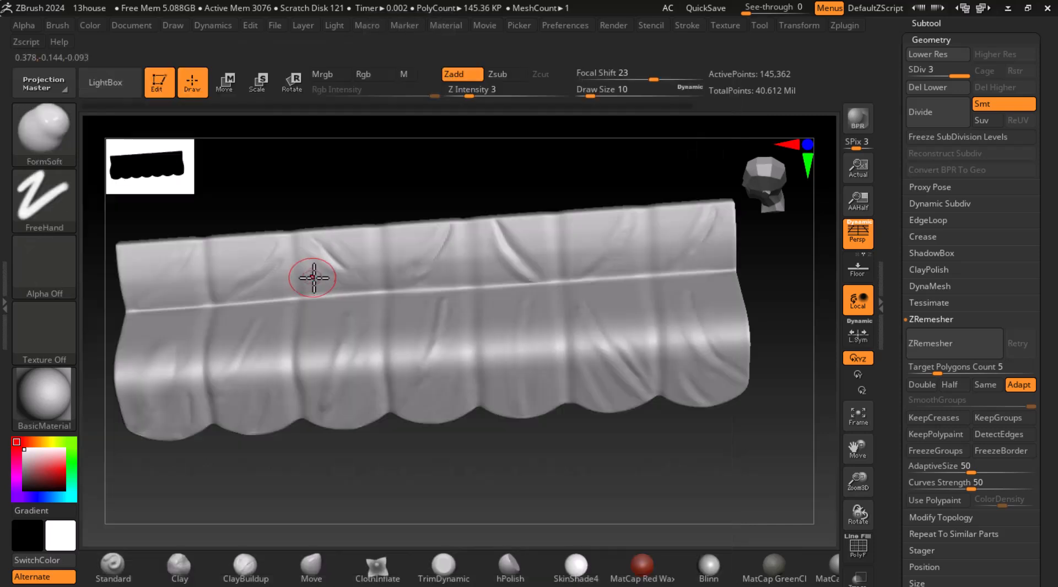
{"action": "left_click_drag", "start_coordinate": [786, 330], "coordinate": [752, 425], "text": "alt"}
{"action": "left_click_drag", "start_coordinate": [638, 288], "coordinate": [595, 346]}
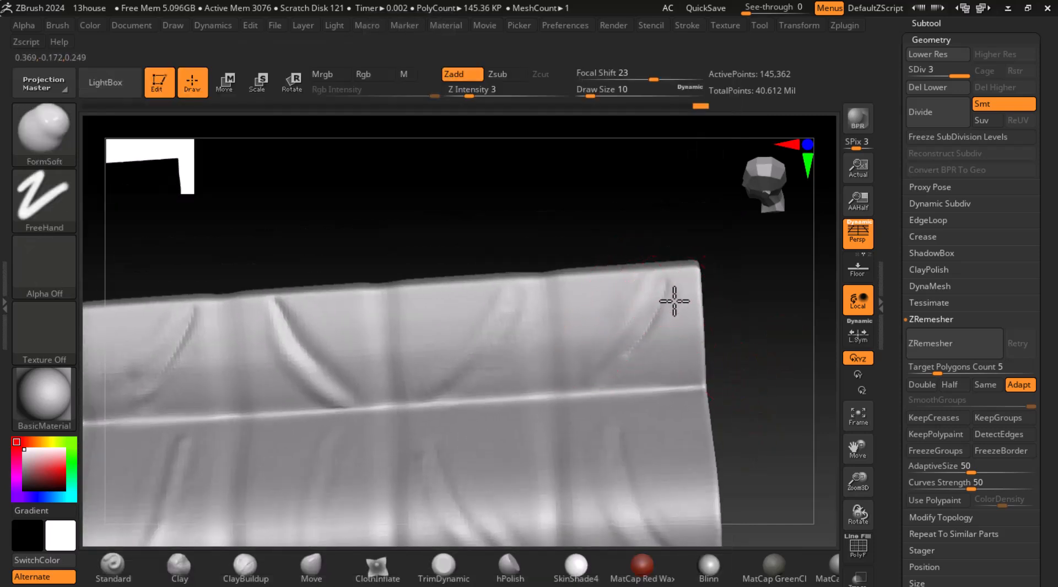
{"action": "key", "text": "shift"}
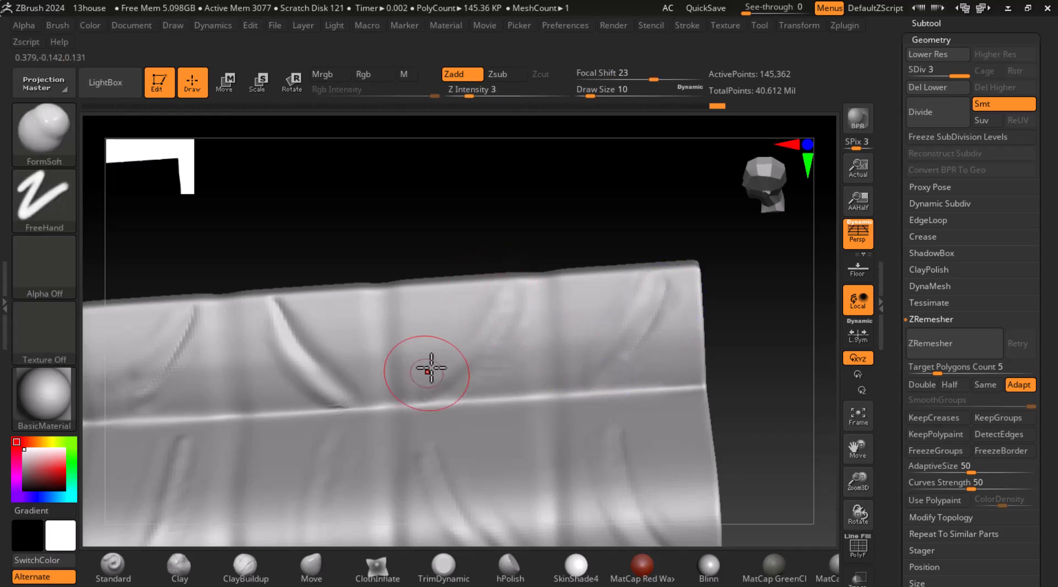
{"action": "left_click_drag", "start_coordinate": [501, 255], "coordinate": [512, 223]}
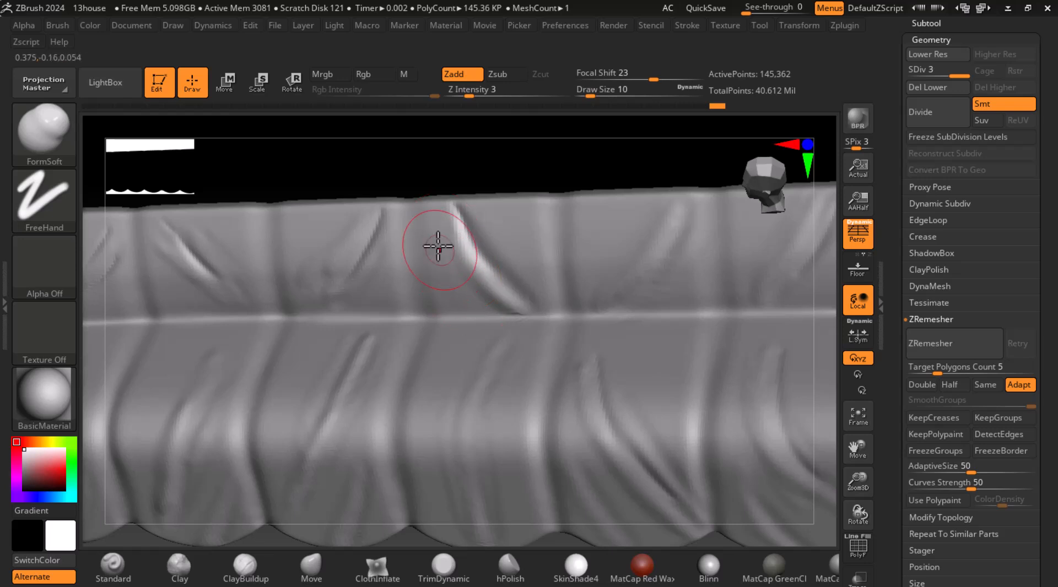
Step: Add soft FormSoft volume between the folds from the awning's middle across to the first scalloped panels
{"action": "left_click_drag", "start_coordinate": [522, 160], "coordinate": [560, 189], "text": "alt"}
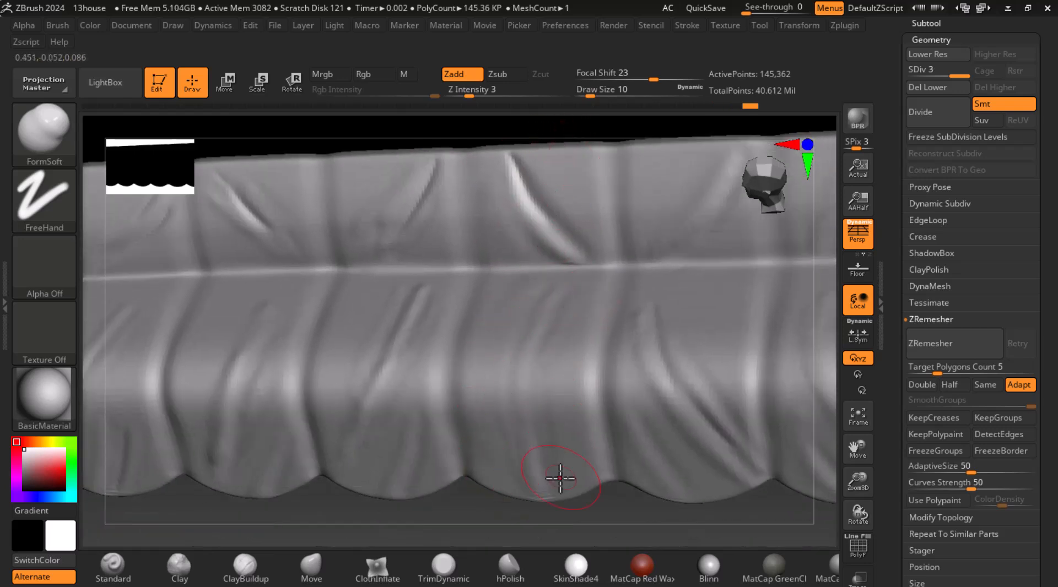
{"action": "left_click_drag", "start_coordinate": [449, 511], "coordinate": [500, 378], "text": "alt"}
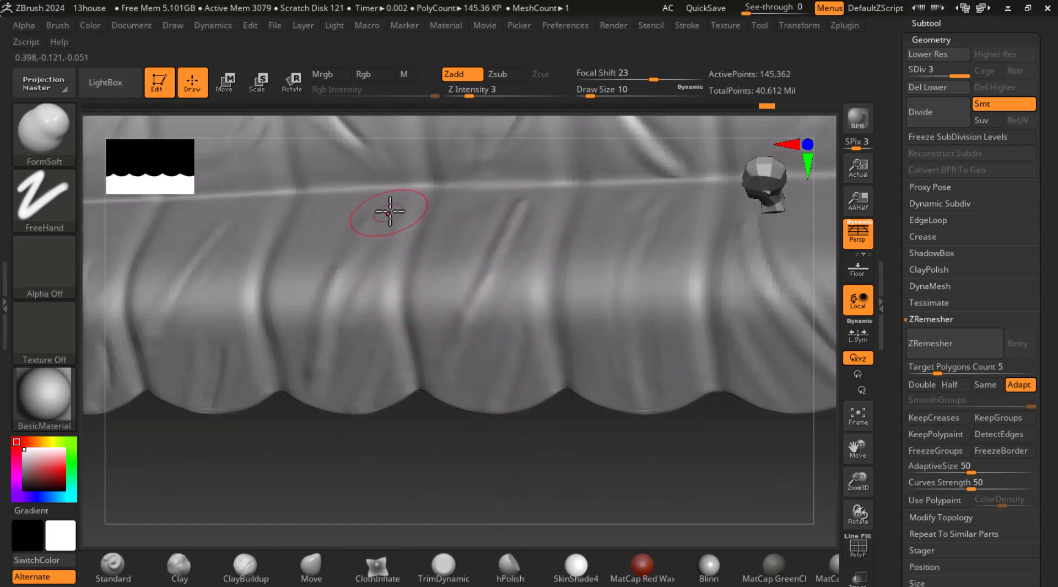
{"action": "mouse_move", "coordinate": [396, 424]}
{"action": "left_mouse_down"}
{"action": "mouse_move", "coordinate": [544, 448]}
{"action": "mouse_move", "coordinate": [569, 322]}
{"action": "left_mouse_up"}
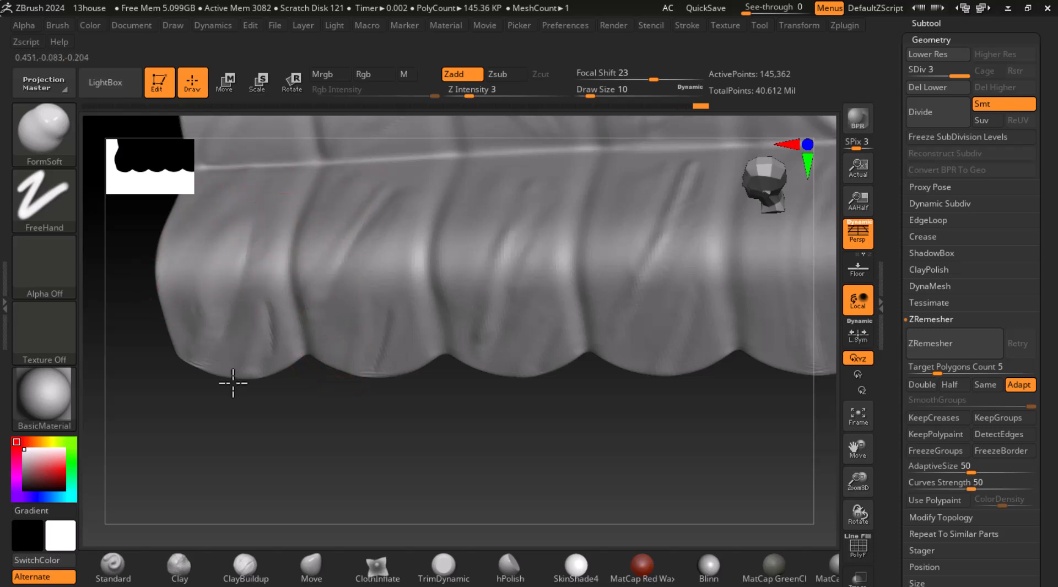
{"action": "left_click_drag", "start_coordinate": [284, 419], "coordinate": [634, 465]}
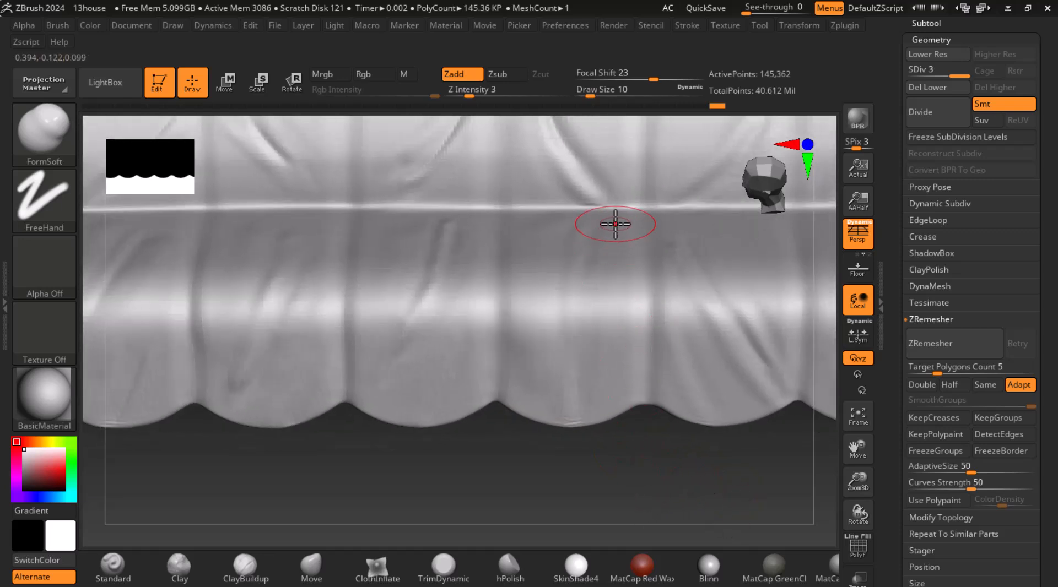
Step: Raise soft forms along the diagonal folds of the last two scalloped panels with the FormSoft brush
{"action": "left_click_drag", "start_coordinate": [676, 509], "coordinate": [540, 499]}
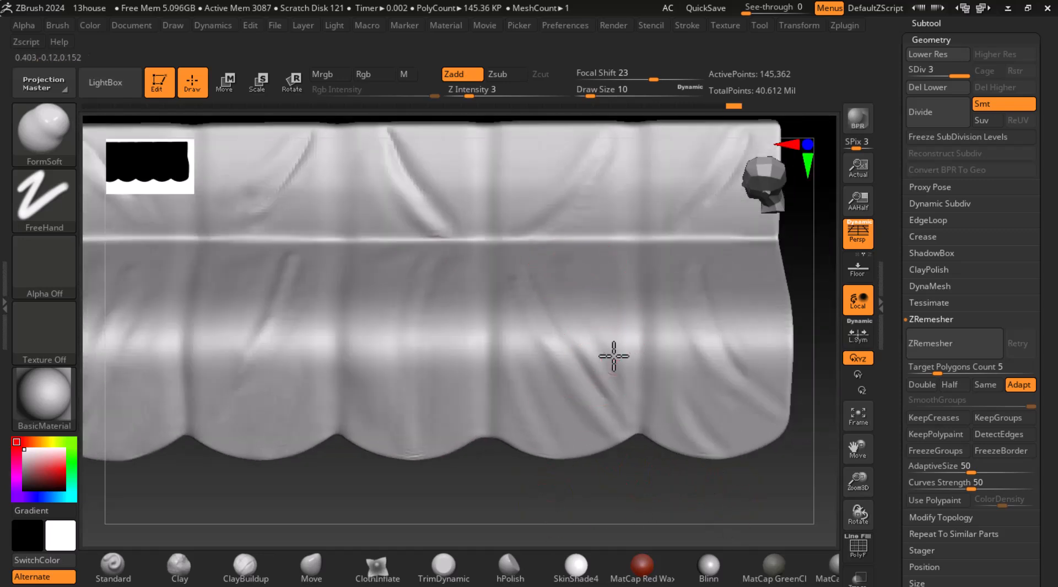
{"action": "left_click_drag", "start_coordinate": [587, 456], "coordinate": [539, 439]}
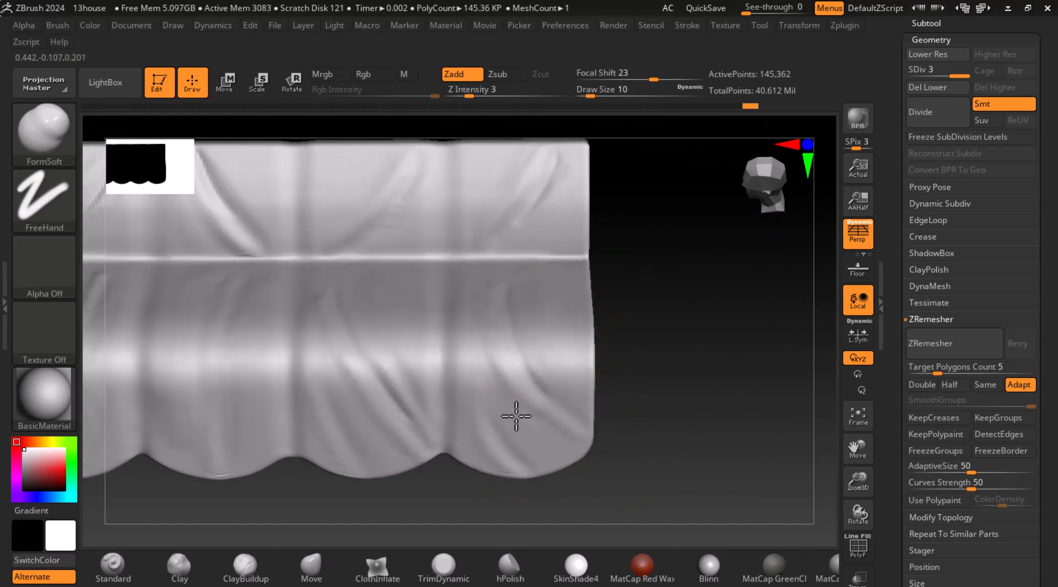
{"action": "mouse_move", "coordinate": [606, 444]}
{"action": "left_mouse_down"}
{"action": "mouse_move", "coordinate": [682, 437]}
{"action": "mouse_move", "coordinate": [600, 307]}
{"action": "left_mouse_up"}
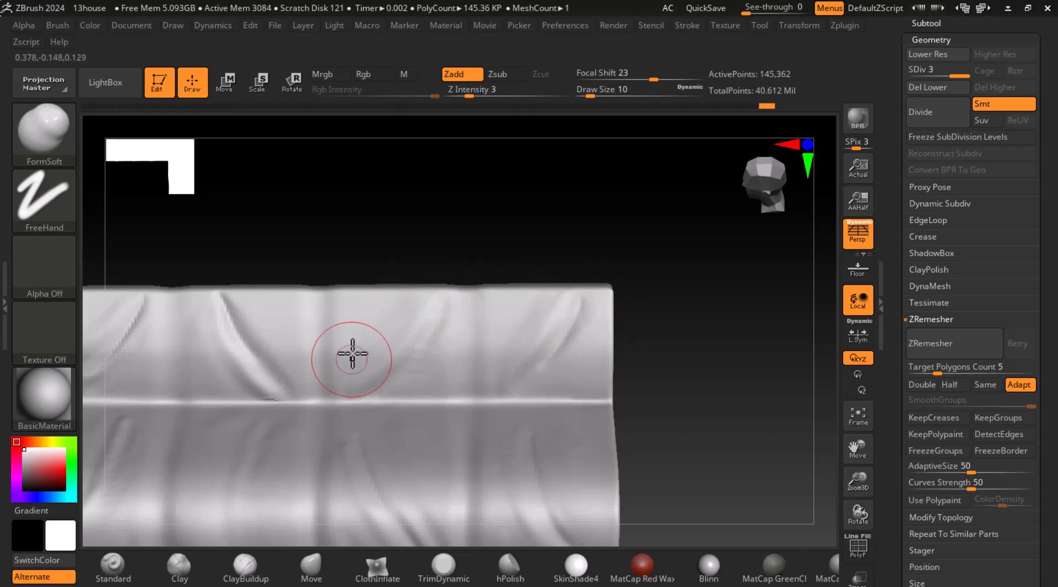
Step: Build up FormSoft volume beside the diagonal folds along the upper strip, working back to its first sections
{"action": "left_click_drag", "start_coordinate": [332, 273], "coordinate": [499, 210], "text": "alt"}
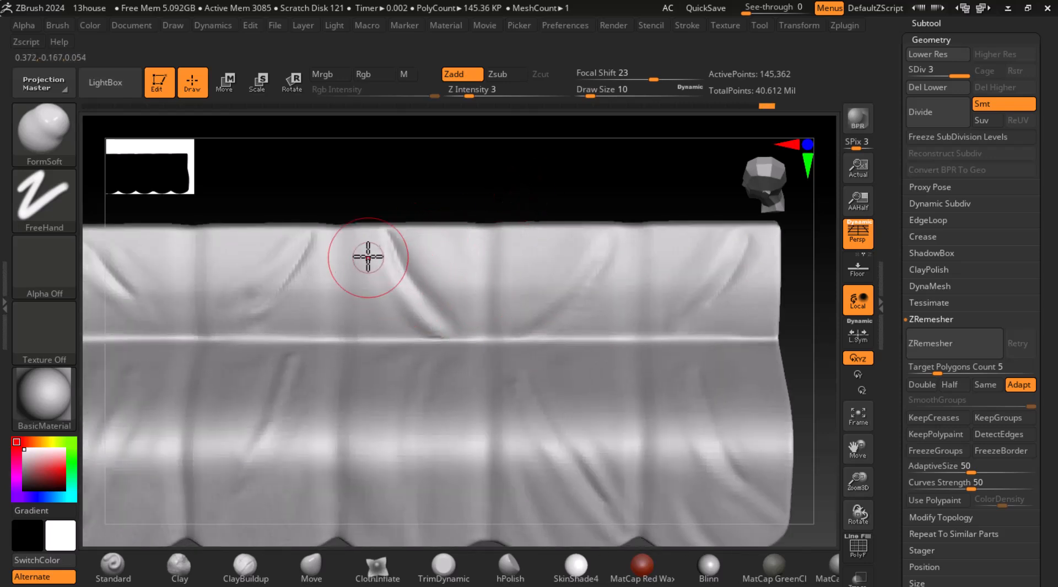
{"action": "left_click_drag", "start_coordinate": [314, 192], "coordinate": [457, 185], "text": "alt"}
{"action": "left_click_drag", "start_coordinate": [269, 247], "coordinate": [324, 305]}
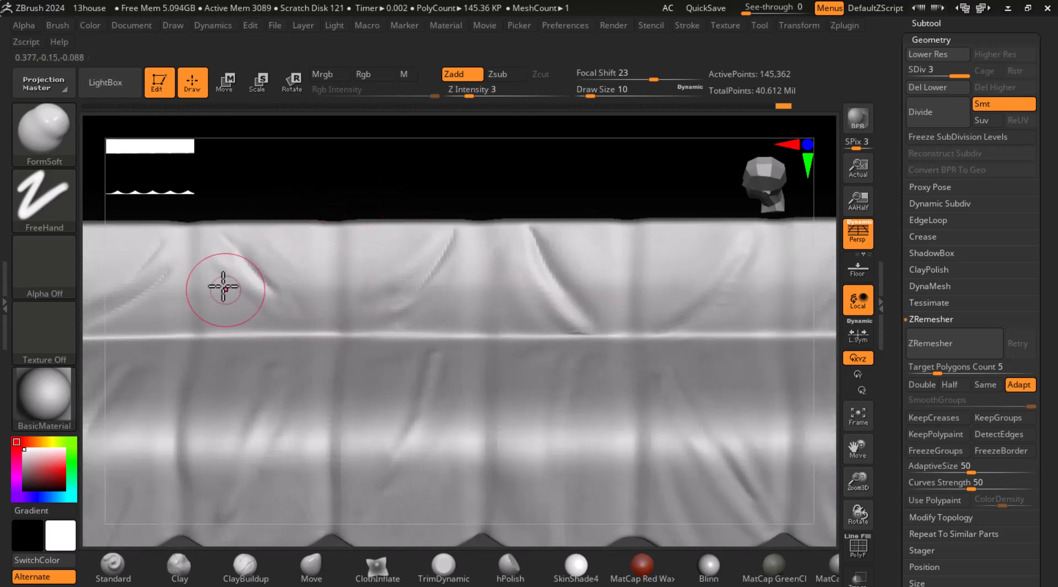
{"action": "left_click_drag", "start_coordinate": [316, 186], "coordinate": [338, 267]}
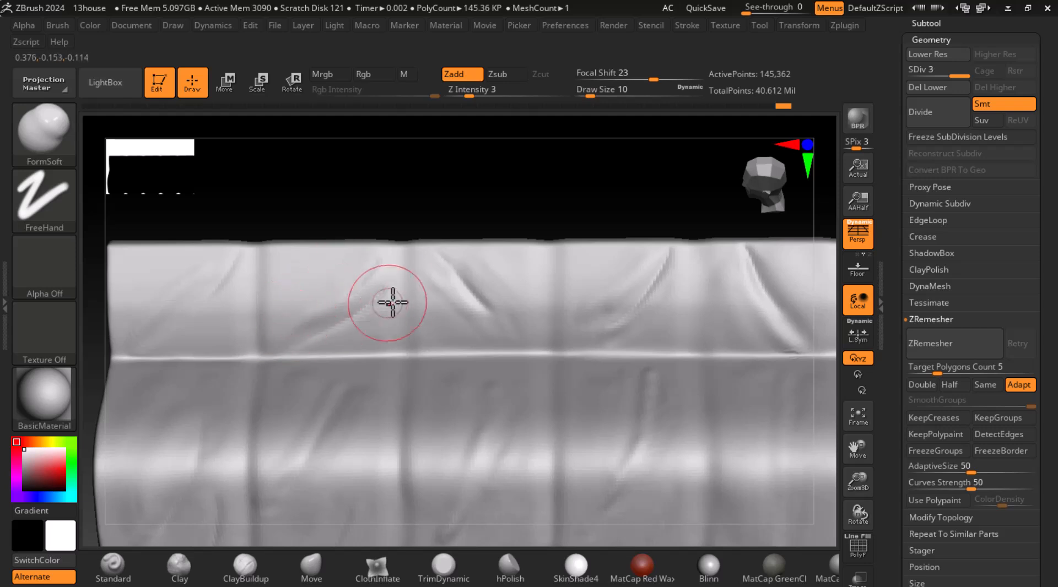
{"action": "left_click_drag", "start_coordinate": [348, 334], "coordinate": [335, 334]}
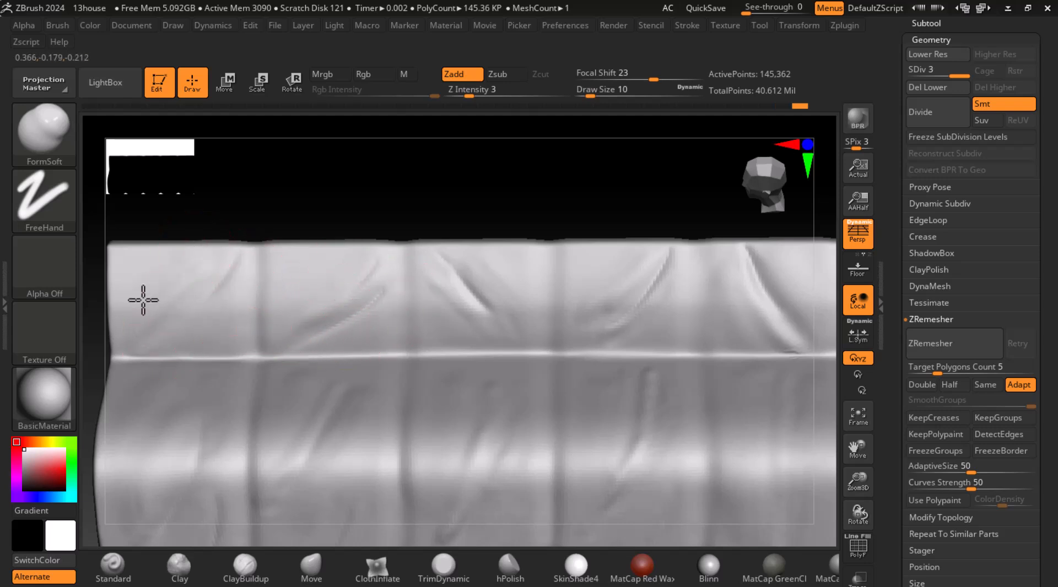
Step: Smooth the fold in the upper strip's fourth section and review the whole awning from an angle
{"action": "key", "text": "f"}
{"action": "left_click_drag", "start_coordinate": [302, 137], "coordinate": [595, 354]}
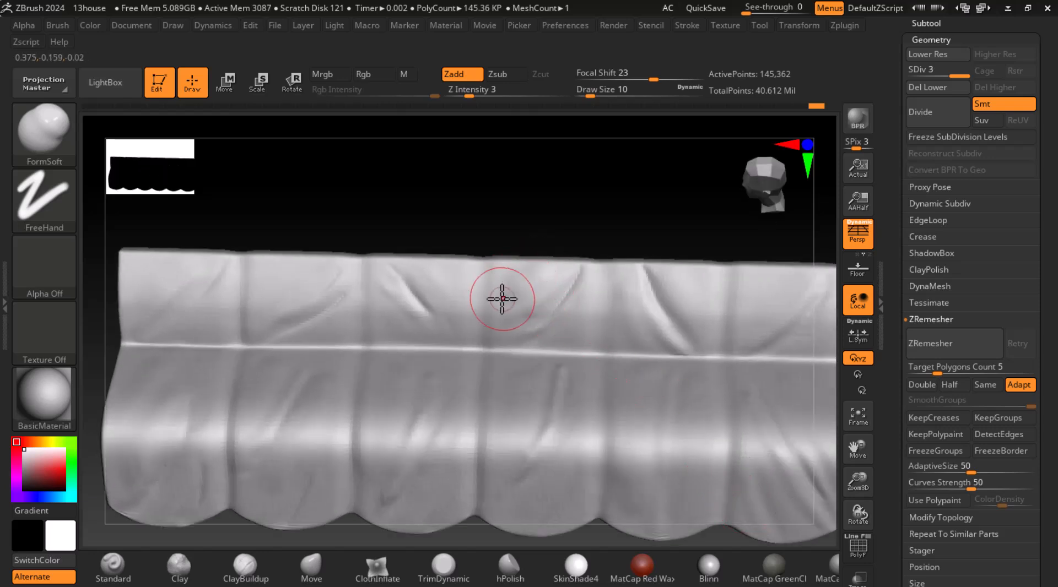
{"action": "key", "text": "shift"}
{"action": "mouse_move", "coordinate": [586, 288]}
{"action": "left_mouse_down", "text": "shift"}
{"action": "mouse_move", "coordinate": [592, 280]}
{"action": "mouse_move", "coordinate": [516, 350]}
{"action": "left_mouse_up", "text": "shift"}
{"action": "left_click_drag", "start_coordinate": [571, 218], "coordinate": [493, 134], "text": "alt"}
{"action": "left_click_drag", "start_coordinate": [674, 391], "coordinate": [731, 418]}
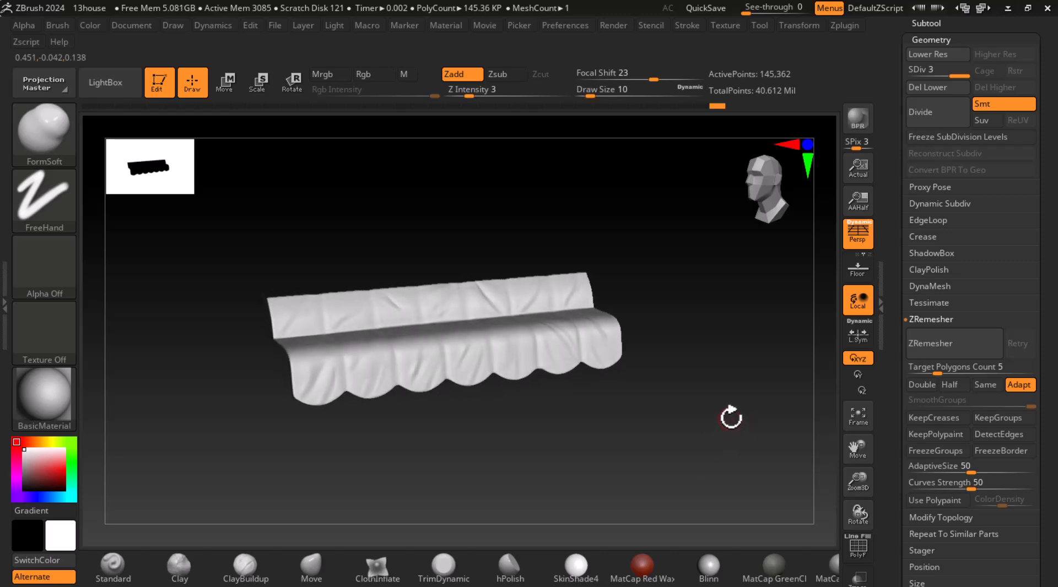
Step: Turn all subtools back on and view the finished awning in place on the house
{"action": "key", "text": "alt+Tab"}
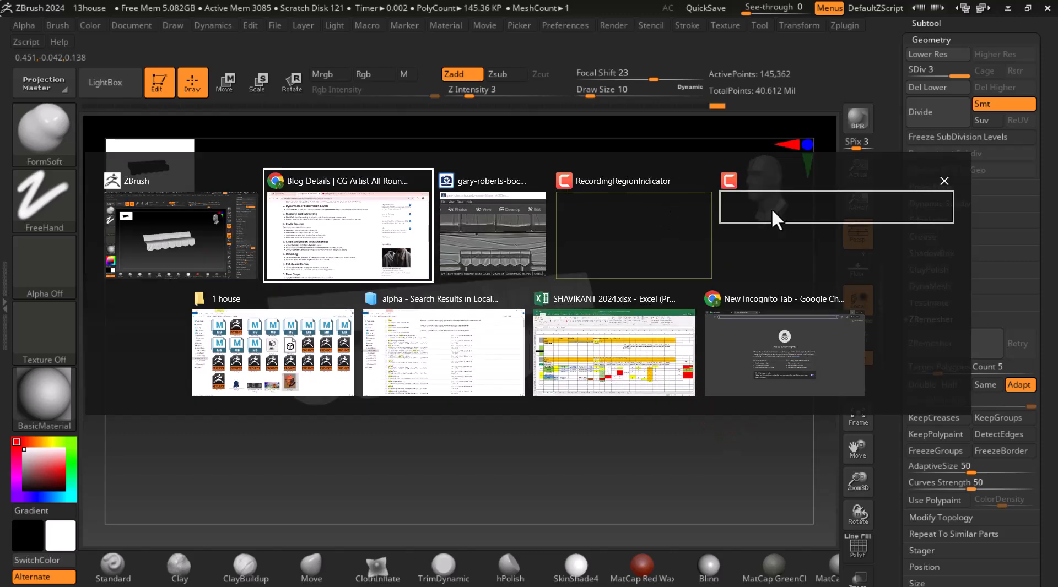
{"action": "left_click", "coordinate": [772, 209]}
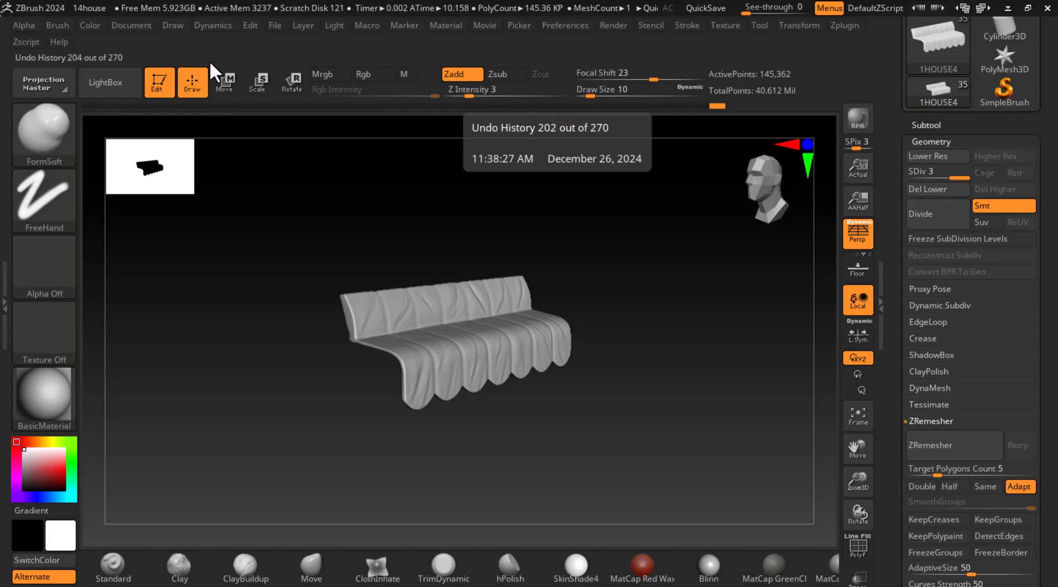
{"action": "left_click", "coordinate": [926, 125]}
{"action": "left_click", "coordinate": [931, 247], "text": "ctrl+shift"}
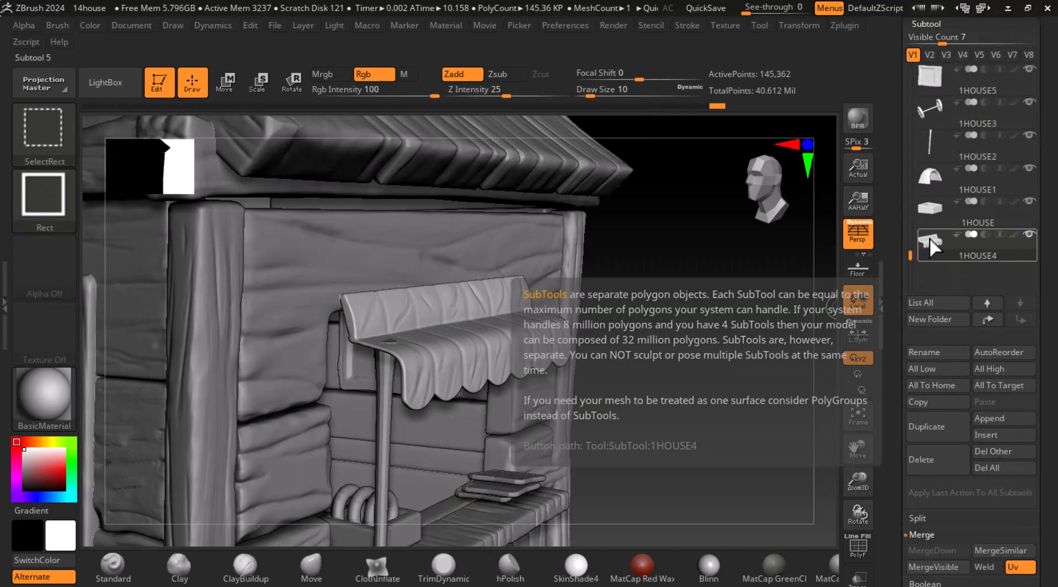
{"action": "left_click_drag", "start_coordinate": [779, 337], "coordinate": [748, 307]}
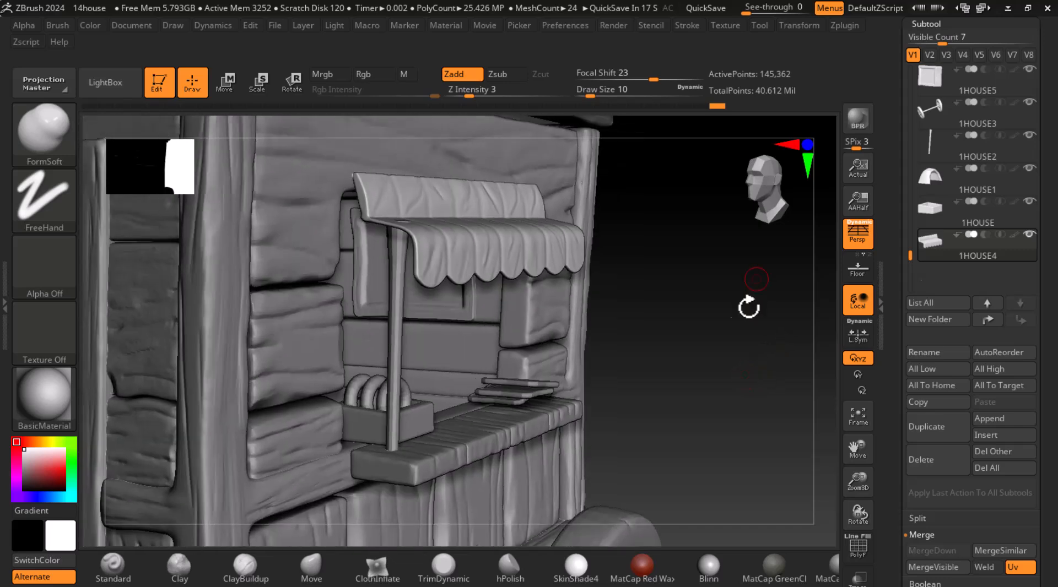
Step: Select the awning's support pole, show its polyframe and ZRemesh it with Target Polygons Count 5
{"action": "left_click", "coordinate": [390, 308], "text": "alt"}
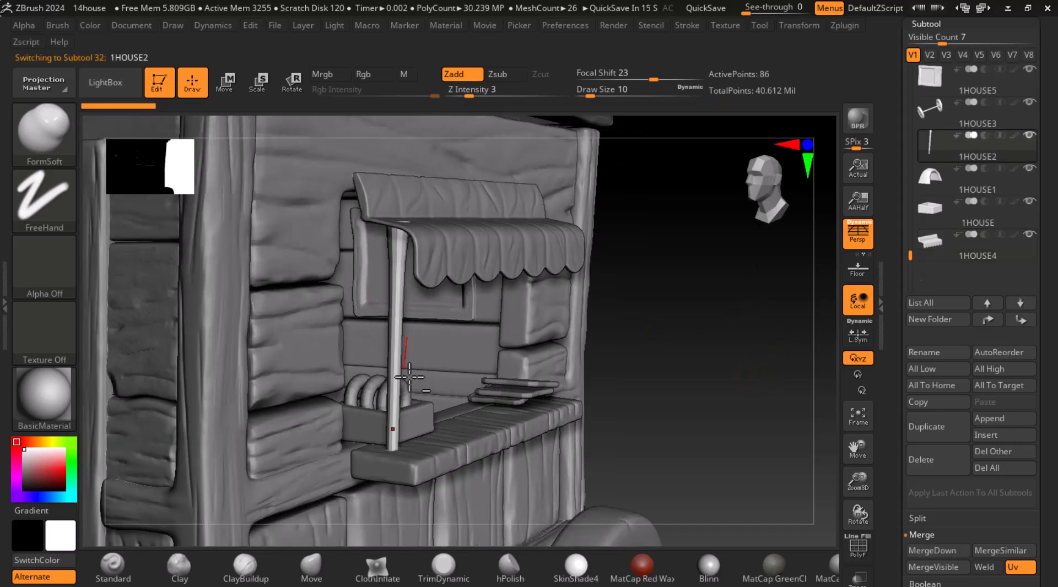
{"action": "left_click", "coordinate": [415, 420], "text": "alt"}
{"action": "left_click", "coordinate": [391, 387], "text": "alt"}
{"action": "key", "text": "shift+f"}
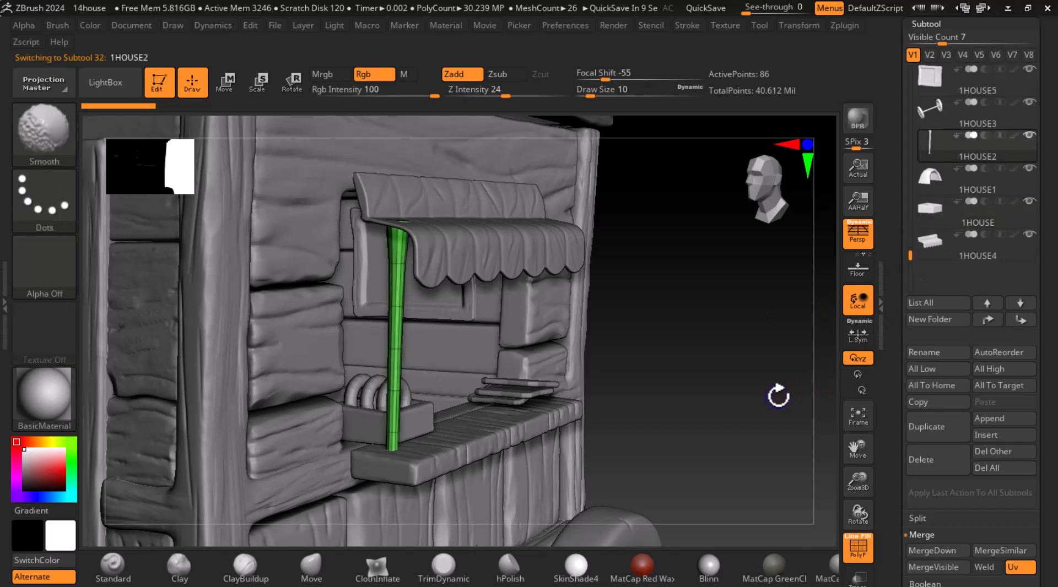
{"action": "left_click_drag", "start_coordinate": [889, 405], "coordinate": [886, 294]}
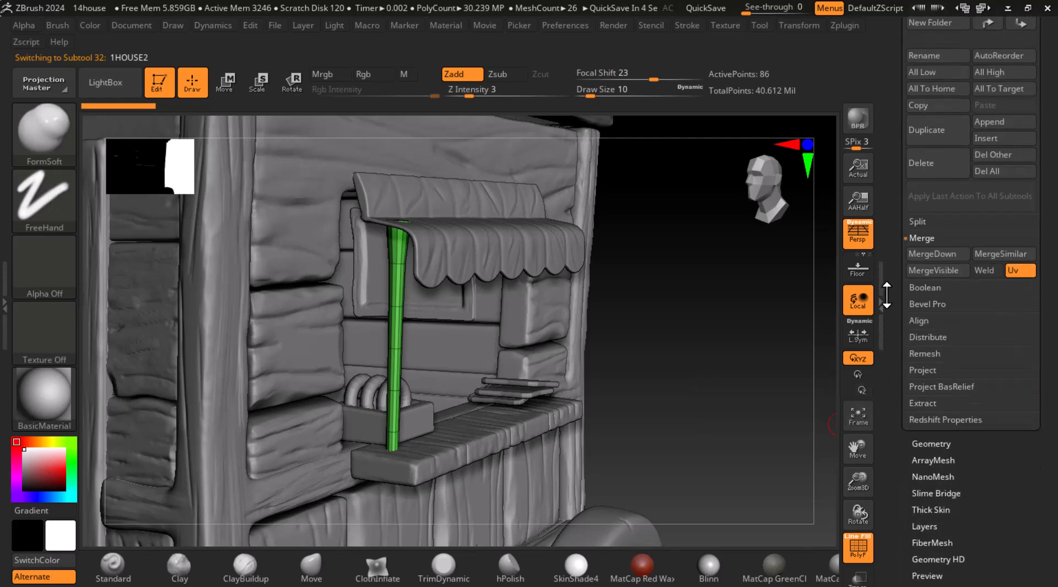
{"action": "left_click", "coordinate": [930, 445]}
{"action": "left_click", "coordinate": [945, 331]}
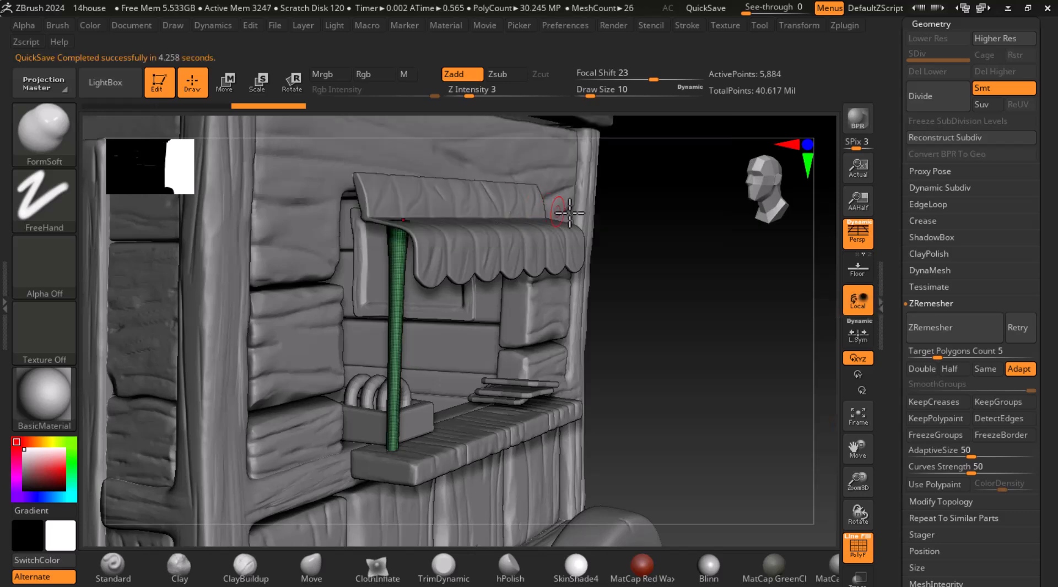
Step: Isolate the 1HOUSE2 support pole by hiding all other subtools
{"action": "scroll", "coordinate": [893, 197], "scroll_direction": "up", "scroll_amount": 5}
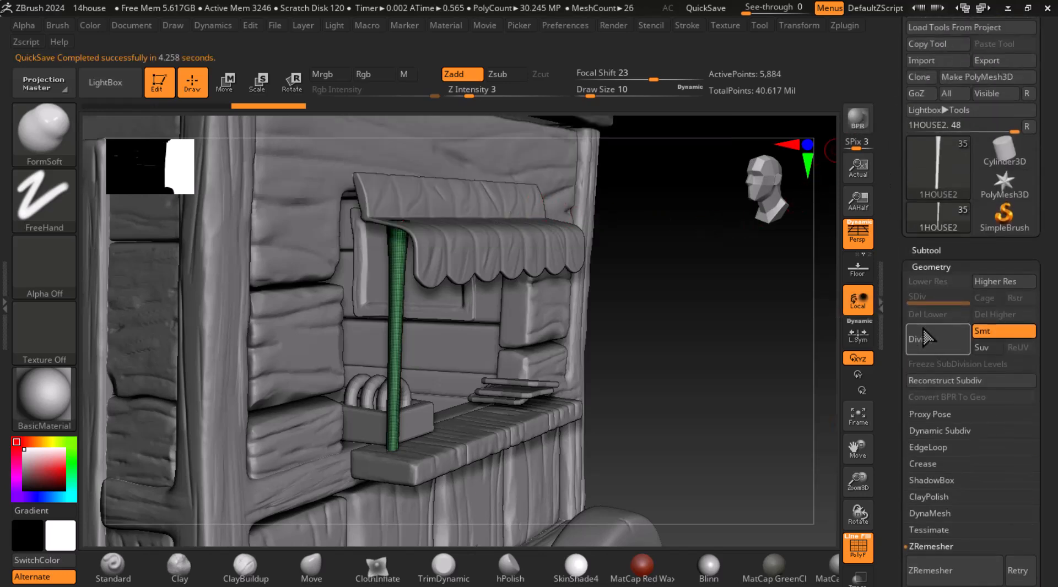
{"action": "left_click", "coordinate": [938, 249]}
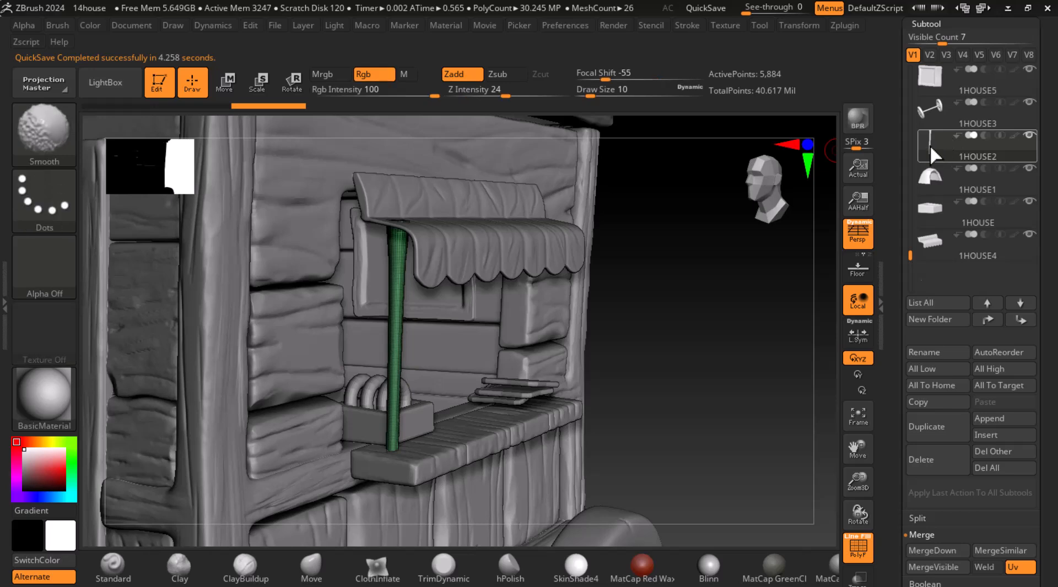
{"action": "left_click", "coordinate": [930, 144], "text": "shift"}
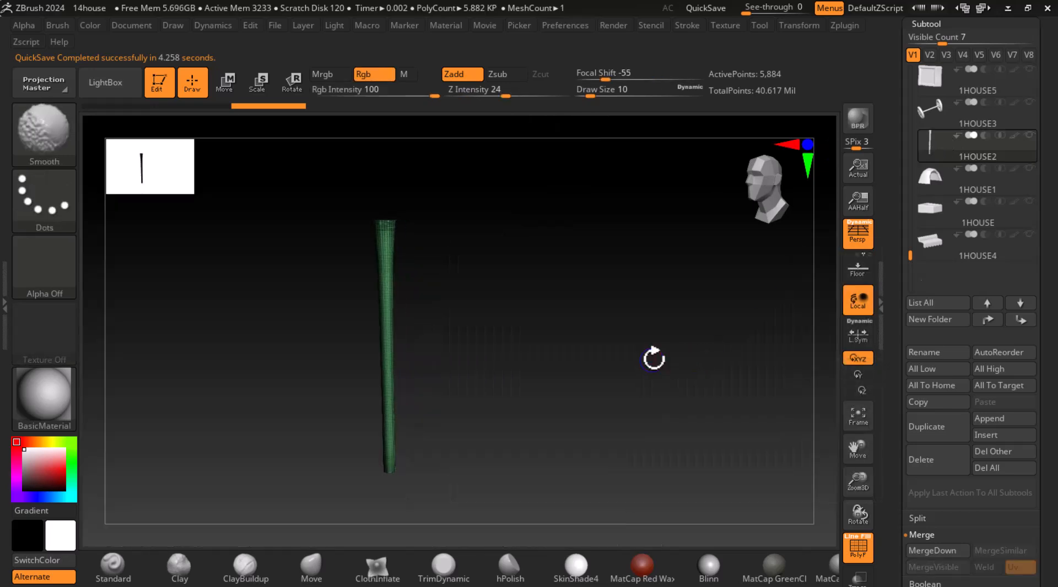
Step: Read the Adding Wood Grain Detail section of the browser's Sculpting Wood in ZBrush article and check the reference image
{"action": "key", "text": "alt+Tab"}
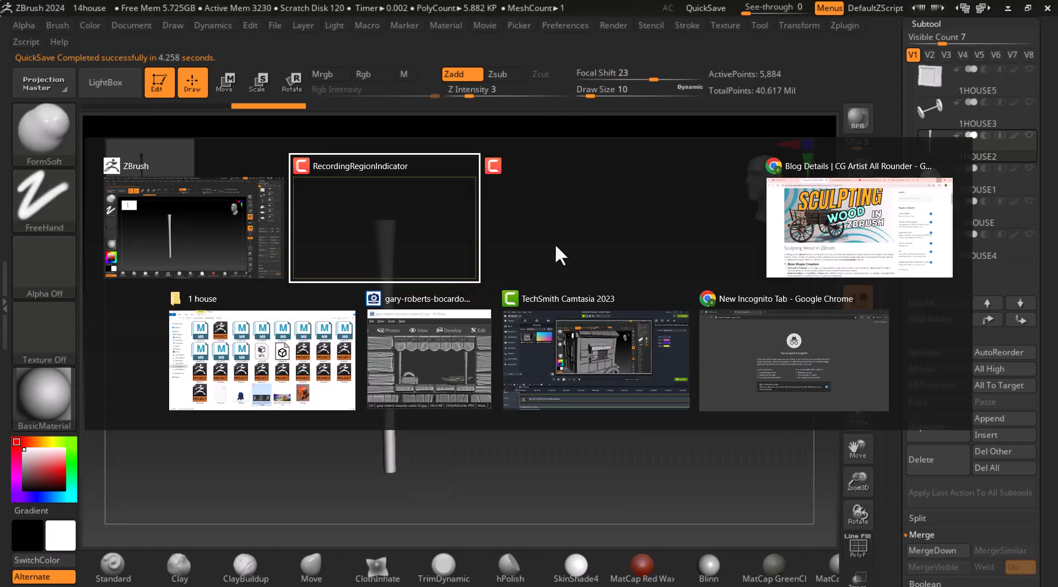
{"action": "left_click", "coordinate": [769, 268]}
{"action": "scroll", "coordinate": [548, 415], "scroll_direction": "down", "scroll_amount": 5}
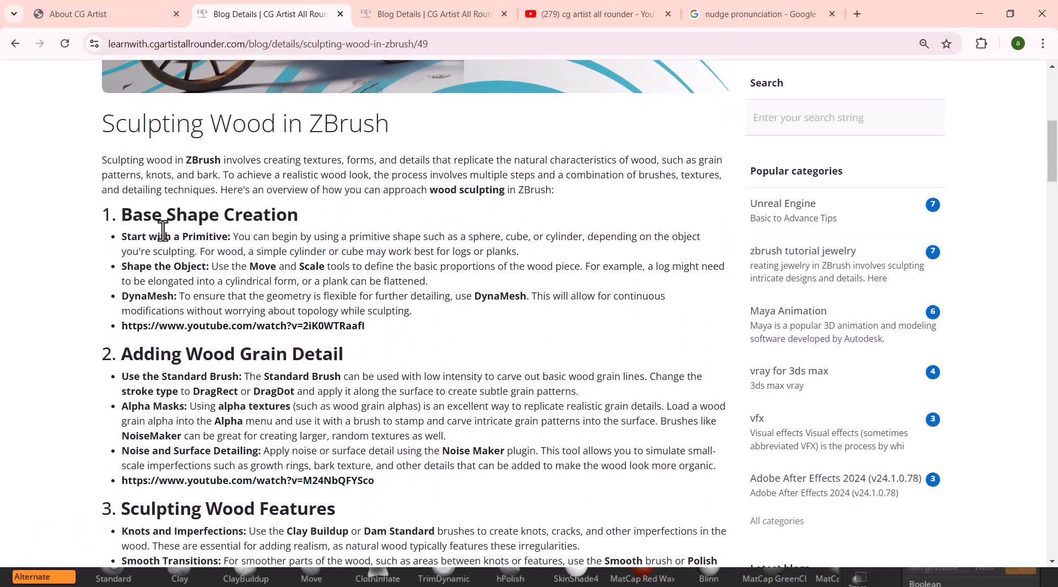
{"action": "left_click_drag", "start_coordinate": [199, 354], "coordinate": [373, 368]}
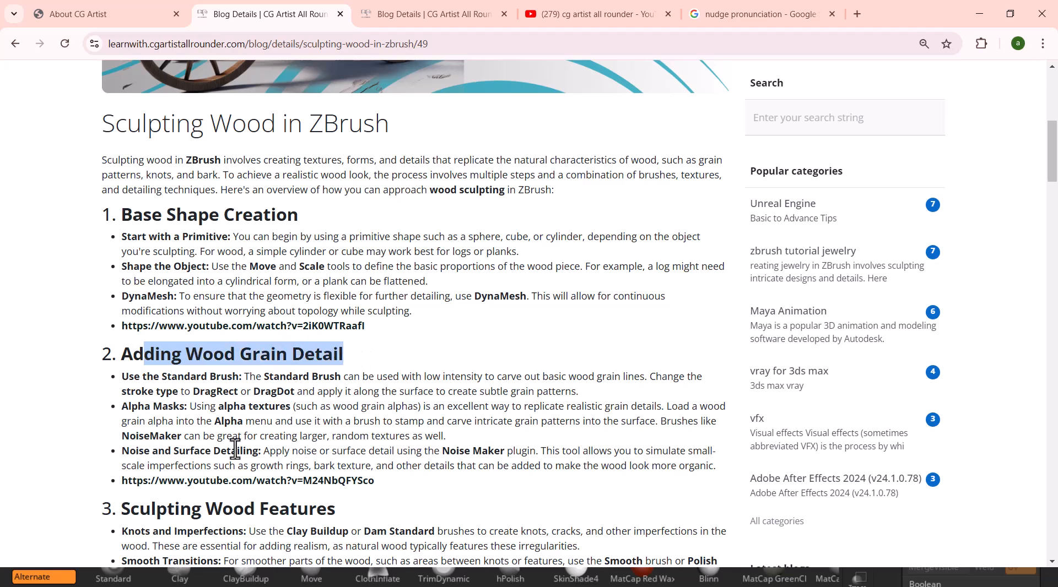
{"action": "key", "text": "alt+Tab"}
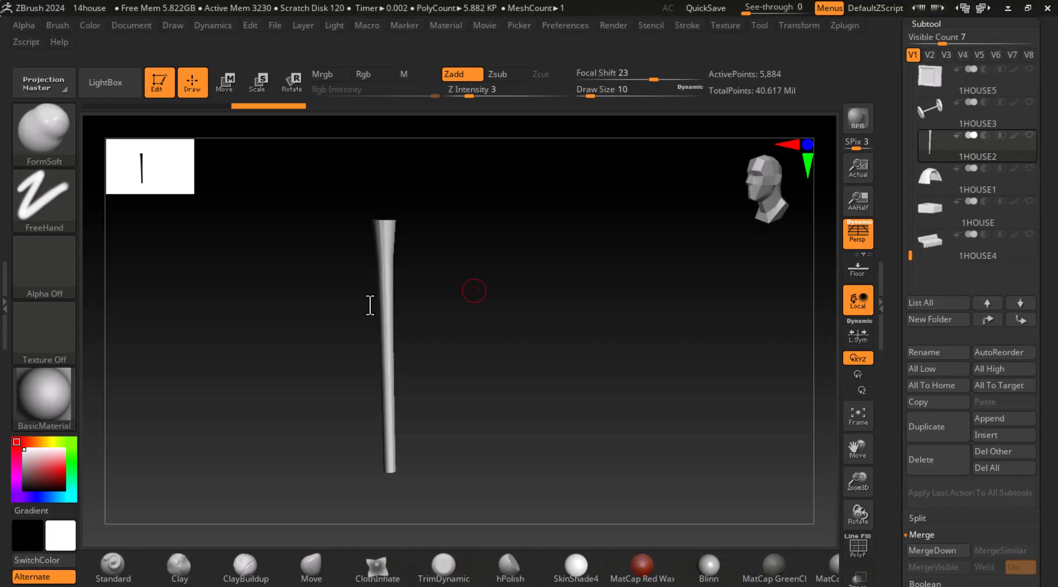
{"action": "key", "text": "alt+Tab"}
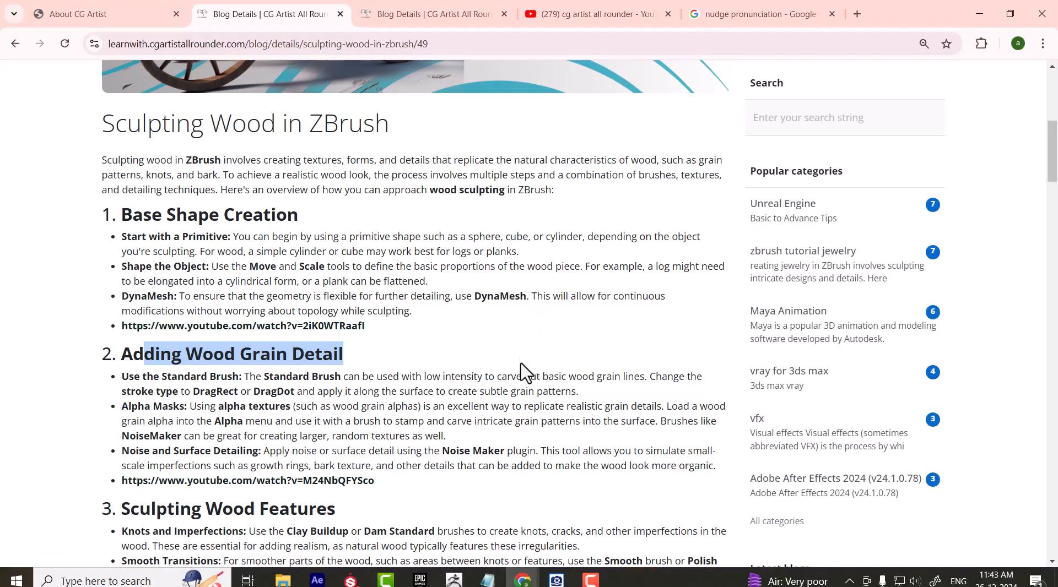
{"action": "key", "text": "alt+Tab"}
{"action": "key", "text": "Escape"}
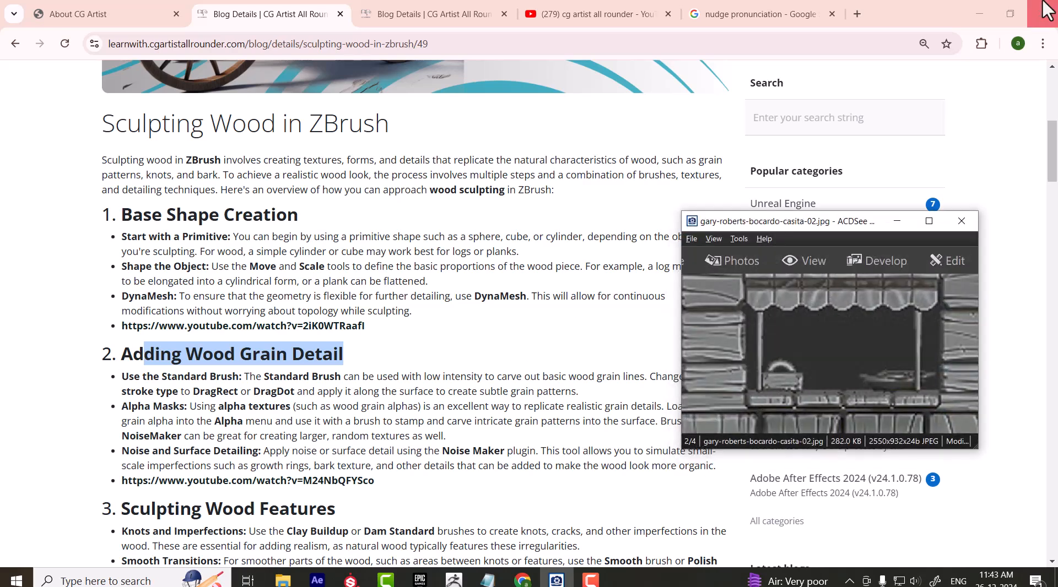
Step: Switch from the browser back to ZBrush and select the DamStandard brush for the support pole
{"action": "left_click", "coordinate": [983, 15]}
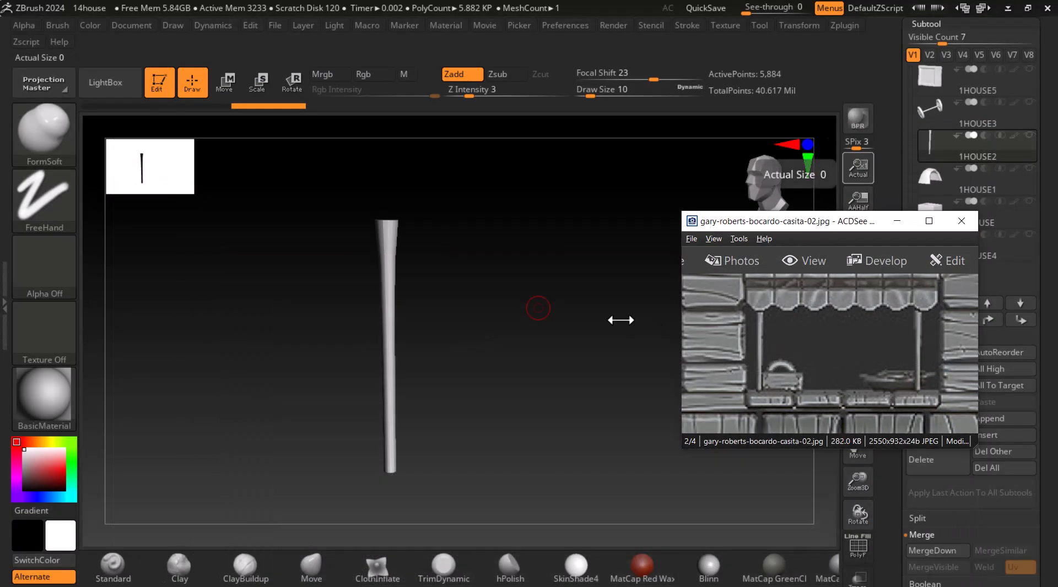
{"action": "left_click_drag", "start_coordinate": [632, 320], "coordinate": [612, 319]}
{"action": "key", "text": "alt+Tab"}
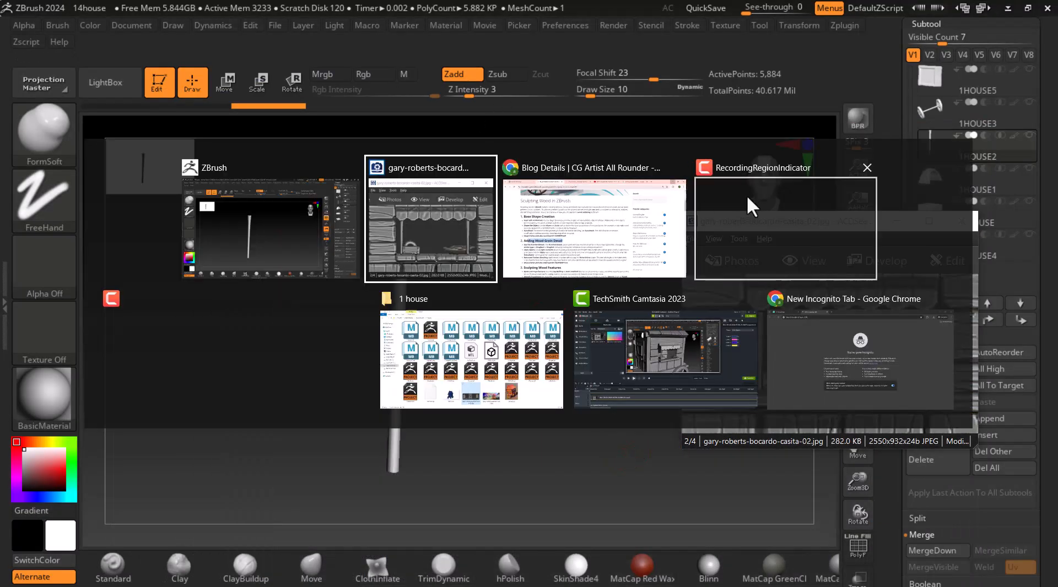
{"action": "left_click", "coordinate": [254, 324]}
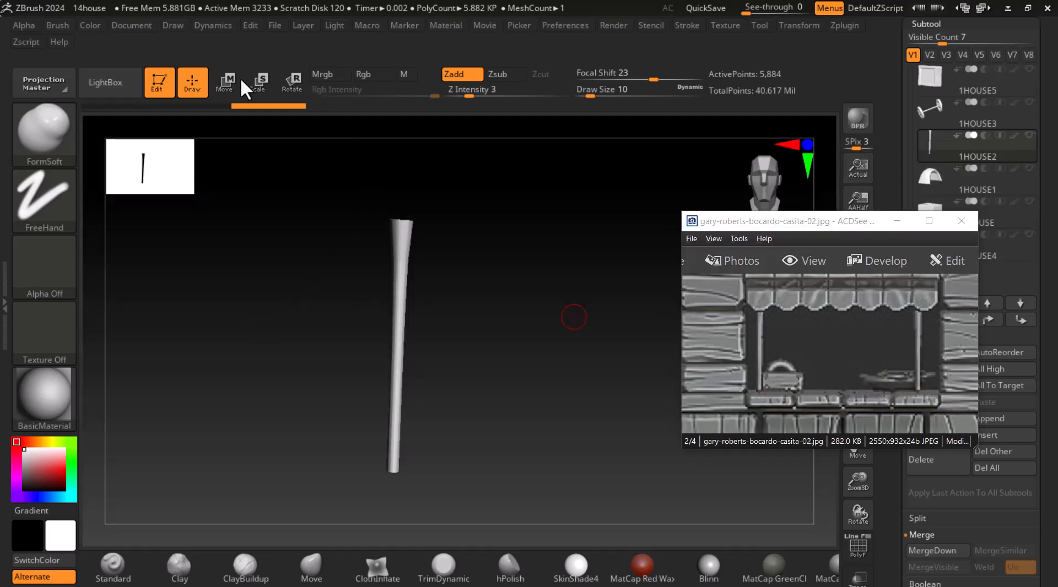
{"action": "left_click_drag", "start_coordinate": [487, 297], "coordinate": [505, 342]}
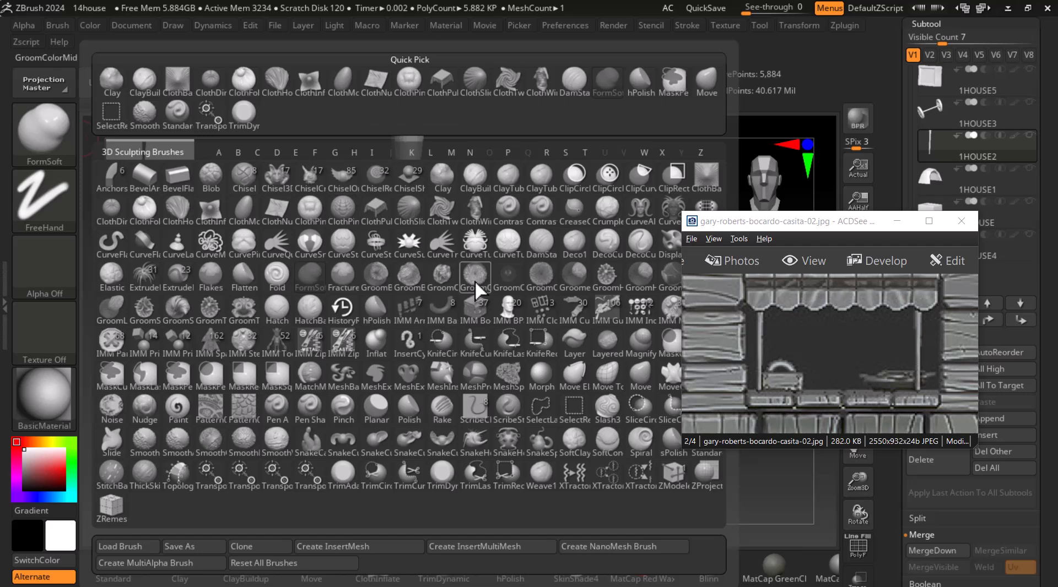
{"action": "key", "text": "d"}
{"action": "left_click", "coordinate": [541, 241]}
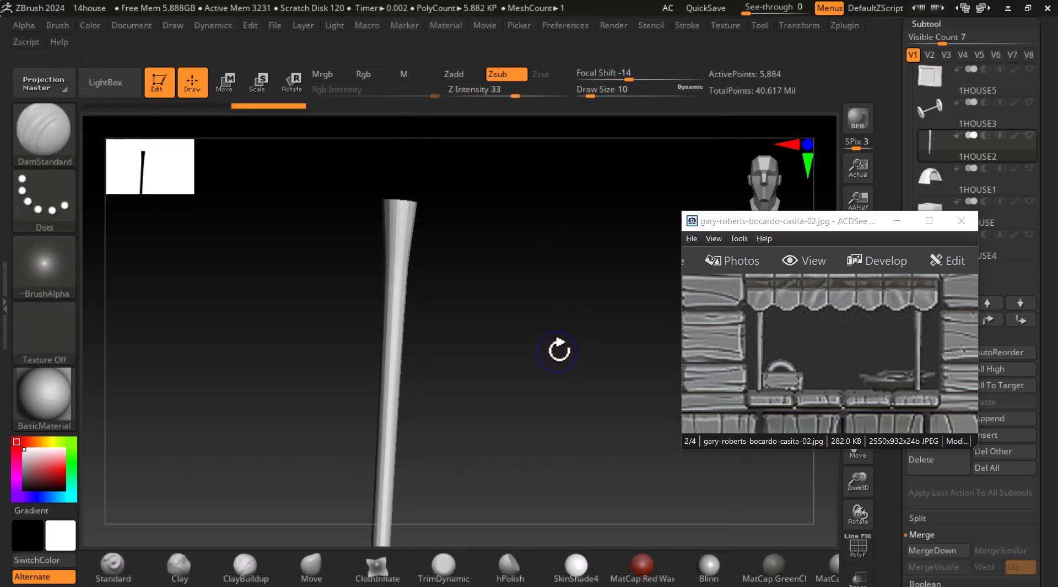
Step: Subdivide the support pole twice, checking its mesh density with the polyframe
{"action": "key", "text": "shift+f"}
{"action": "key", "text": "ctrl+d"}
{"action": "key", "text": "ctrl+d"}
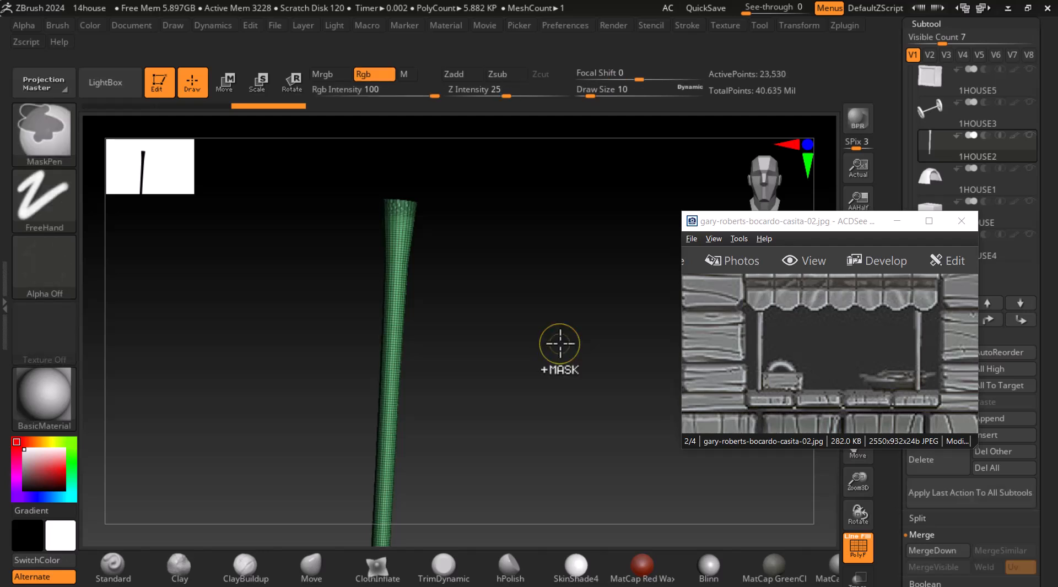
{"action": "key", "text": "shift+f"}
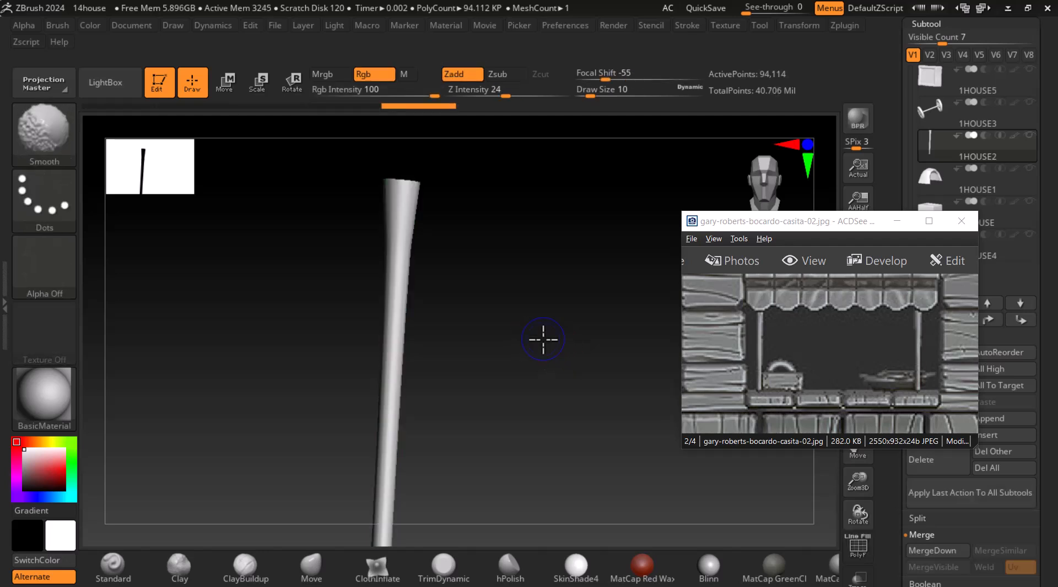
Step: Bring up the stall's pole in the coloured reference image, then carve DamStandard strokes down the pole at Draw Size 22 and smooth them
{"action": "scroll", "coordinate": [825, 319], "scroll_direction": "down", "scroll_amount": 1}
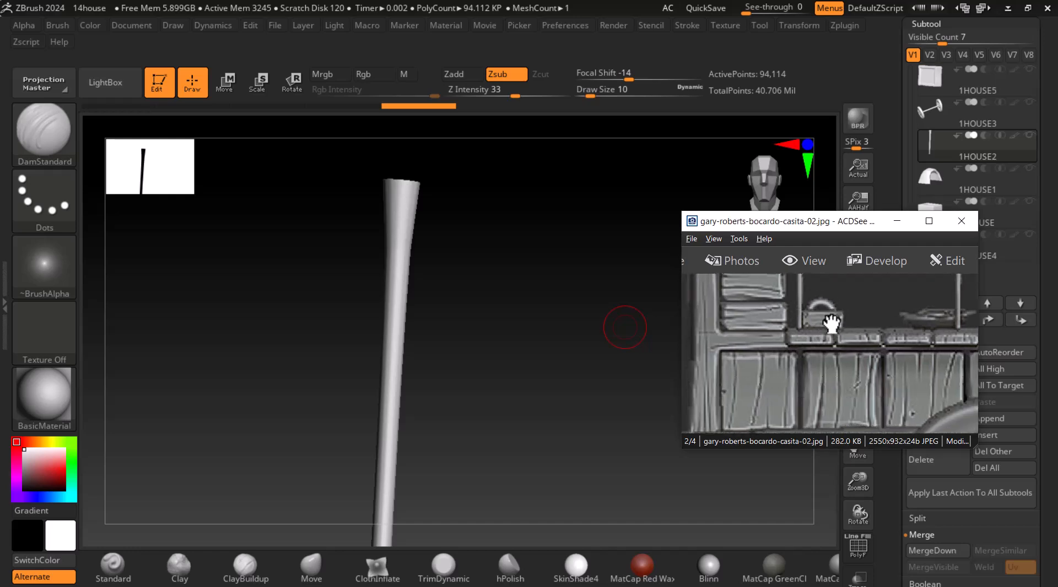
{"action": "scroll", "coordinate": [883, 362], "scroll_direction": "up", "scroll_amount": 5, "text": "ctrl"}
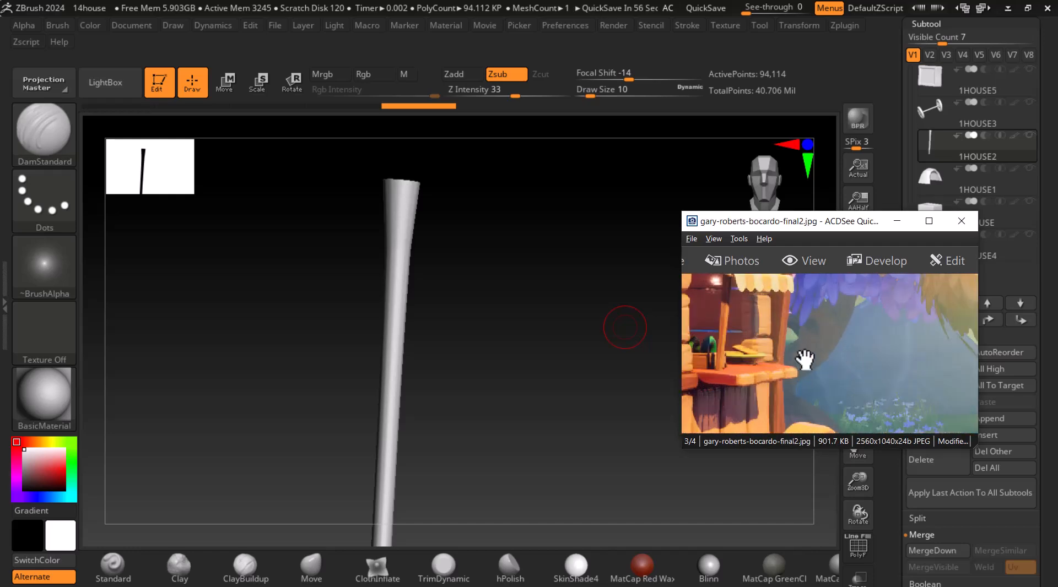
{"action": "scroll", "coordinate": [825, 362], "scroll_direction": "up", "scroll_amount": 2, "text": "ctrl"}
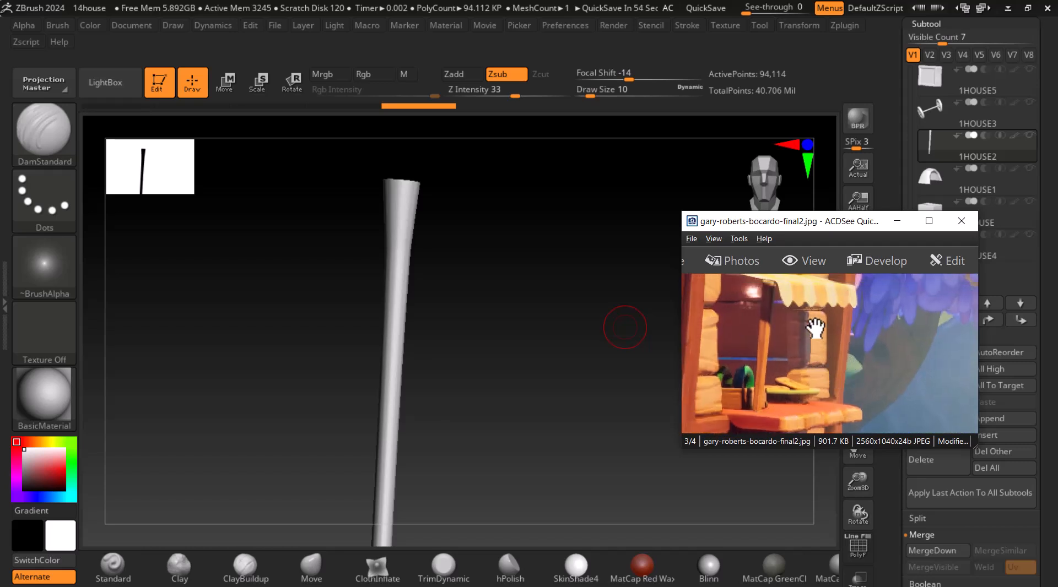
{"action": "left_click_drag", "start_coordinate": [573, 420], "coordinate": [437, 276]}
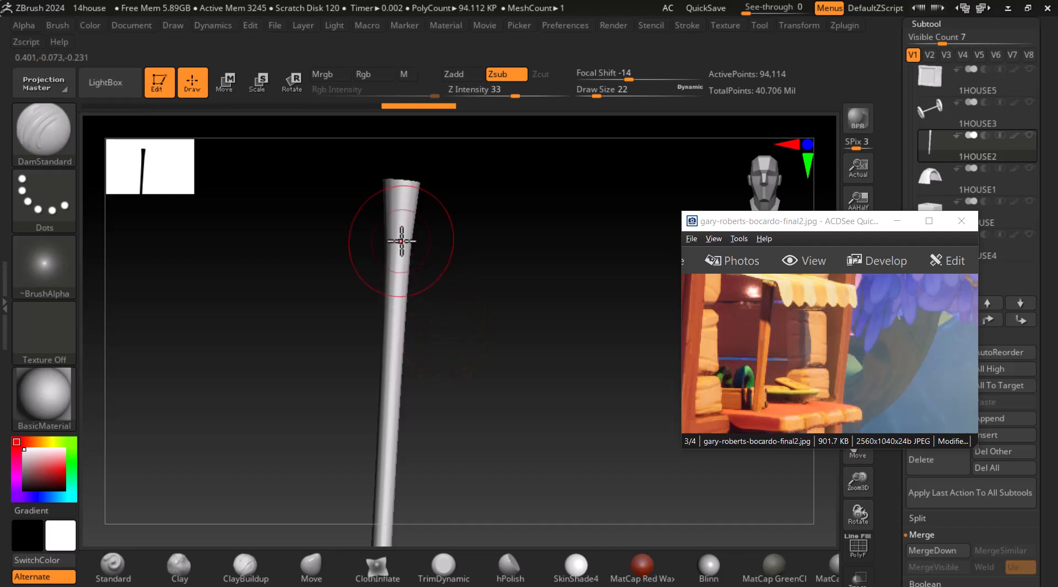
{"action": "key", "text": "shift"}
{"action": "left_click_drag", "start_coordinate": [409, 407], "coordinate": [405, 422], "text": "shift"}
{"action": "left_click_drag", "start_coordinate": [465, 392], "coordinate": [486, 246], "text": "alt"}
{"action": "mouse_move", "coordinate": [418, 435]}
{"action": "left_mouse_down", "text": "shift"}
{"action": "mouse_move", "coordinate": [407, 454]}
{"action": "mouse_move", "coordinate": [437, 357]}
{"action": "mouse_move", "coordinate": [386, 236]}
{"action": "left_mouse_up", "text": "shift"}
{"action": "key", "text": "shift"}
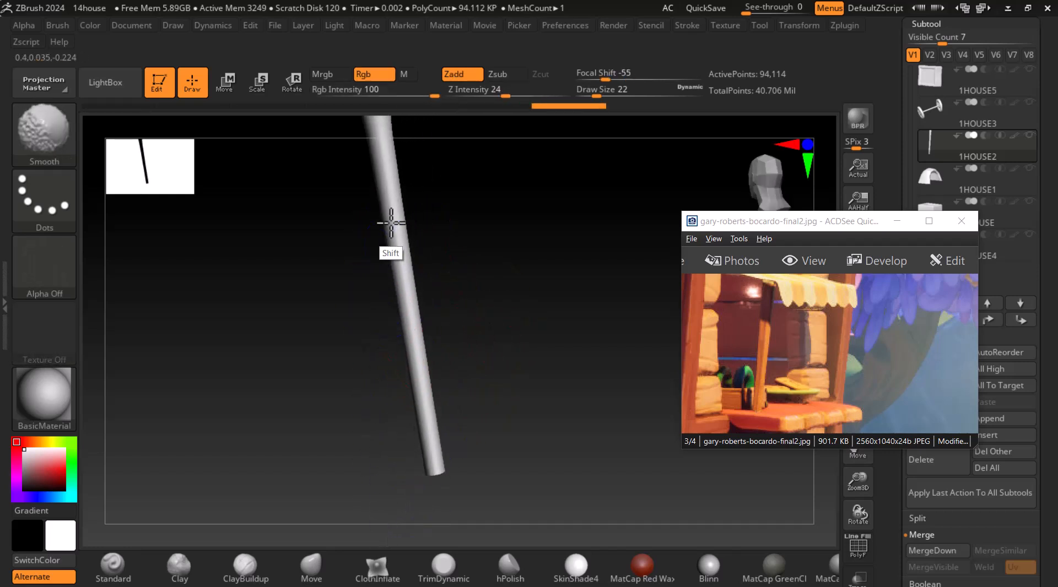
{"action": "mouse_move", "coordinate": [390, 166]}
{"action": "left_mouse_down"}
{"action": "mouse_move", "coordinate": [484, 406]}
{"action": "mouse_move", "coordinate": [421, 184]}
{"action": "left_mouse_up"}
{"action": "mouse_move", "coordinate": [335, 177]}
{"action": "left_mouse_down", "text": "shift"}
{"action": "mouse_move", "coordinate": [467, 314]}
{"action": "mouse_move", "coordinate": [531, 405]}
{"action": "left_mouse_up", "text": "shift"}
{"action": "mouse_move", "coordinate": [610, 423]}
{"action": "left_mouse_down"}
{"action": "mouse_move", "coordinate": [640, 365]}
{"action": "mouse_move", "coordinate": [595, 381]}
{"action": "mouse_move", "coordinate": [585, 374]}
{"action": "left_mouse_up"}
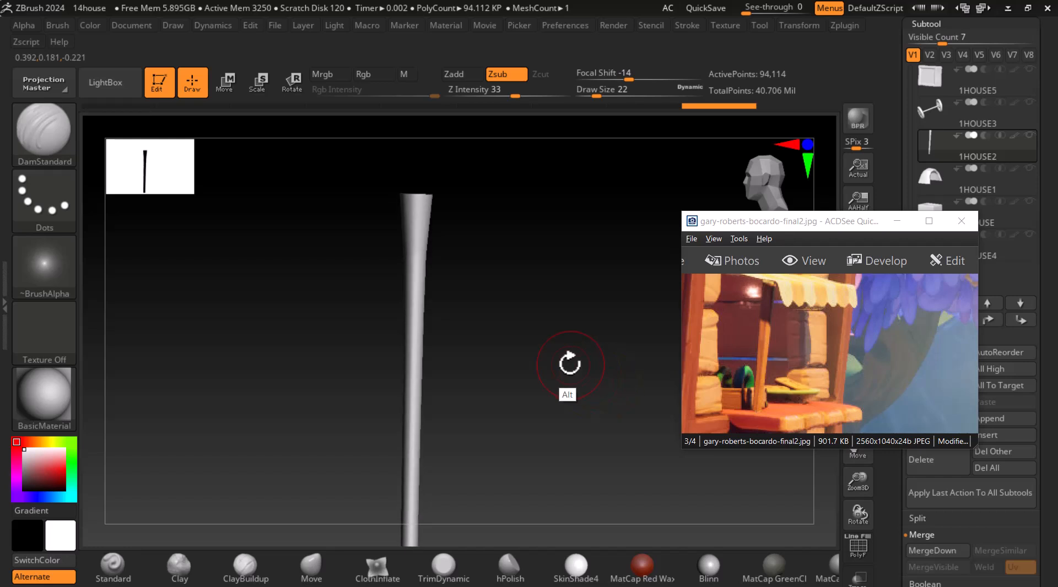
{"action": "left_click_drag", "start_coordinate": [487, 316], "coordinate": [518, 309]}
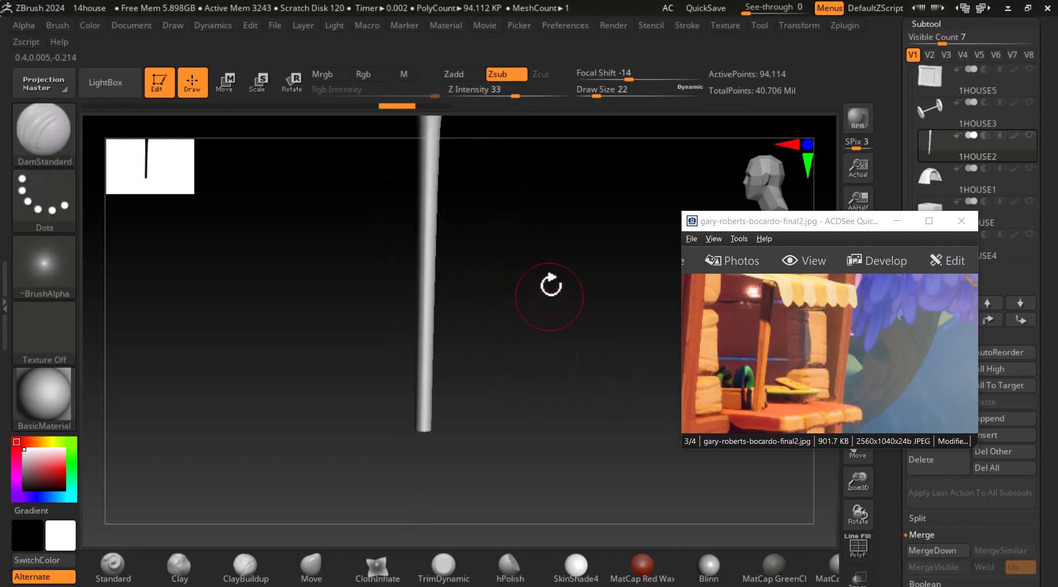
Step: Set Z Intensity to 20 and Draw Size to 10, and carve finer lengthwise DamStandard lines around the pole down to its lower end
{"action": "left_click_drag", "start_coordinate": [515, 96], "coordinate": [500, 96]}
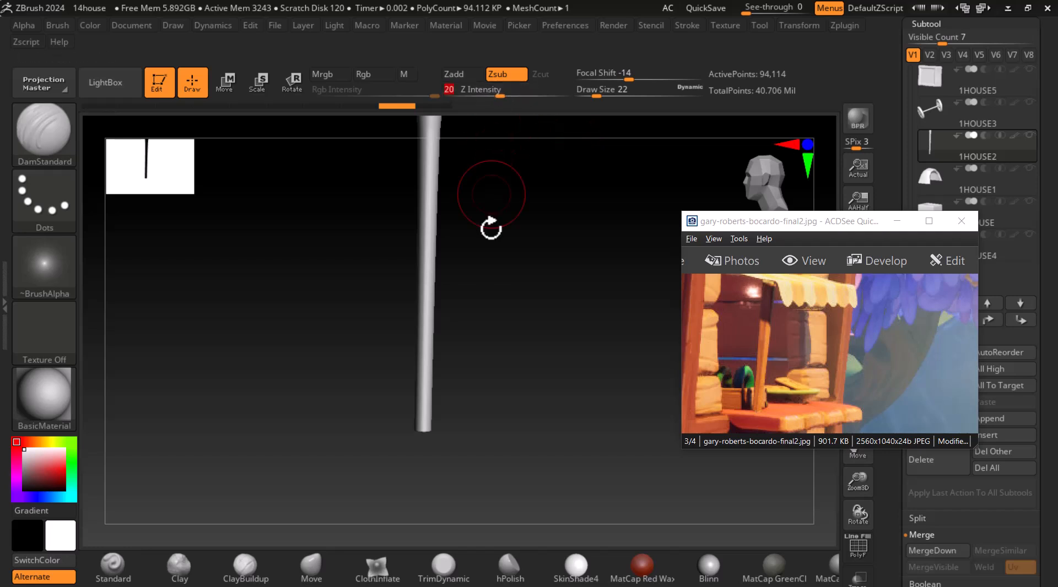
{"action": "left_click_drag", "start_coordinate": [559, 348], "coordinate": [546, 408]}
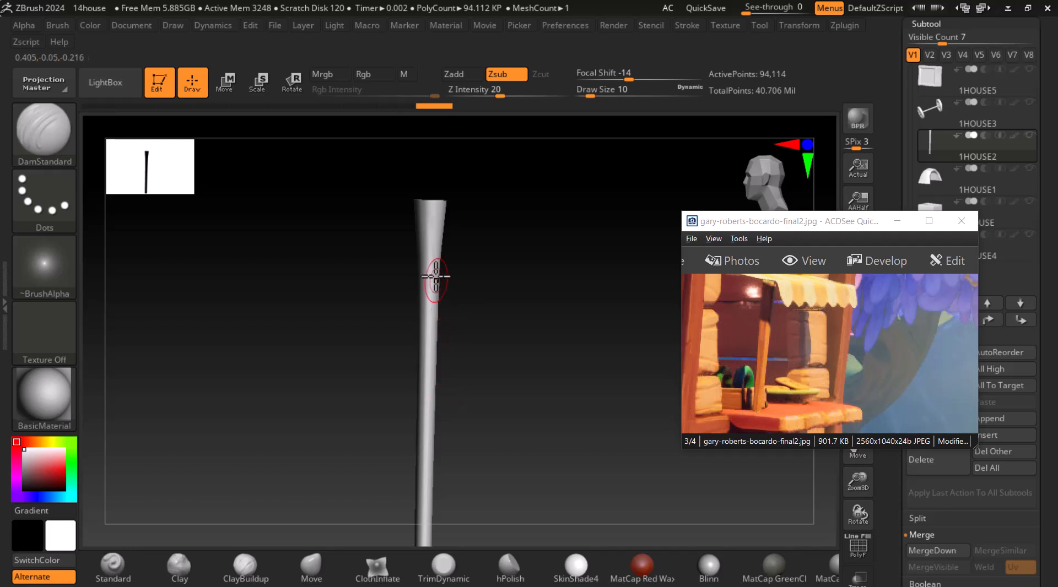
{"action": "left_click_drag", "start_coordinate": [449, 301], "coordinate": [446, 261]}
{"action": "mouse_move", "coordinate": [470, 419]}
{"action": "left_mouse_down"}
{"action": "mouse_move", "coordinate": [477, 366]}
{"action": "mouse_move", "coordinate": [466, 255]}
{"action": "mouse_move", "coordinate": [517, 318]}
{"action": "mouse_move", "coordinate": [462, 200]}
{"action": "left_mouse_up"}
{"action": "mouse_move", "coordinate": [472, 366]}
{"action": "left_mouse_down"}
{"action": "mouse_move", "coordinate": [485, 255]}
{"action": "mouse_move", "coordinate": [454, 321]}
{"action": "left_mouse_up"}
{"action": "mouse_move", "coordinate": [428, 452]}
{"action": "left_mouse_down"}
{"action": "mouse_move", "coordinate": [553, 316]}
{"action": "mouse_move", "coordinate": [479, 259]}
{"action": "left_mouse_up"}
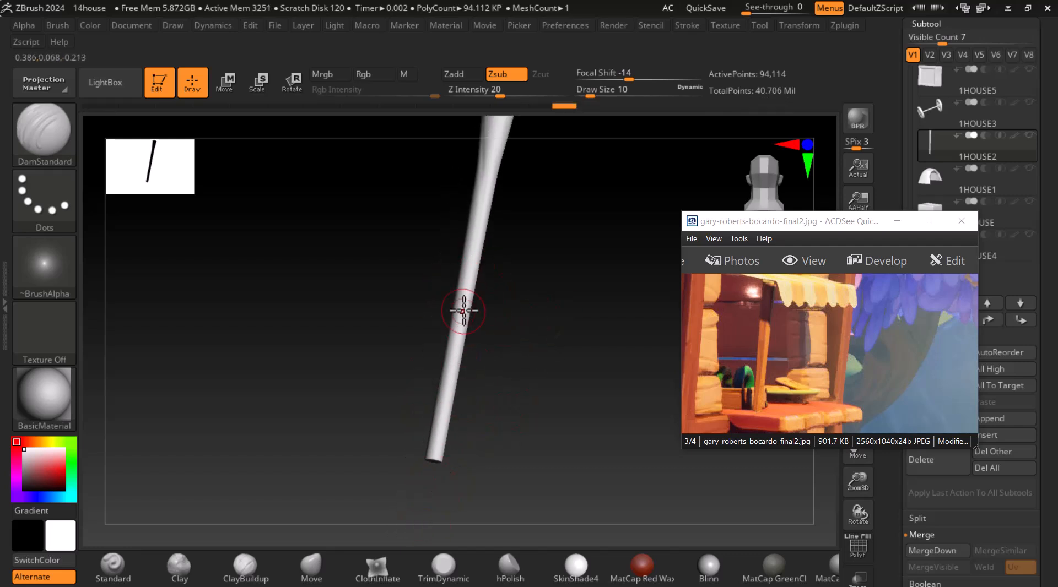
{"action": "left_click_drag", "start_coordinate": [537, 387], "coordinate": [437, 443]}
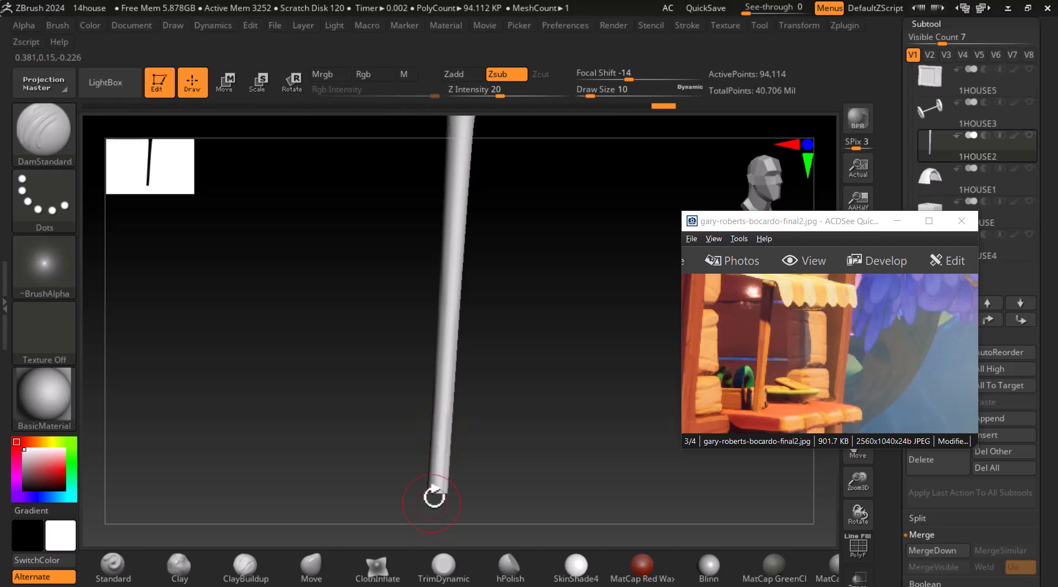
{"action": "left_click_drag", "start_coordinate": [444, 509], "coordinate": [447, 440]}
{"action": "left_click_drag", "start_coordinate": [428, 535], "coordinate": [520, 432]}
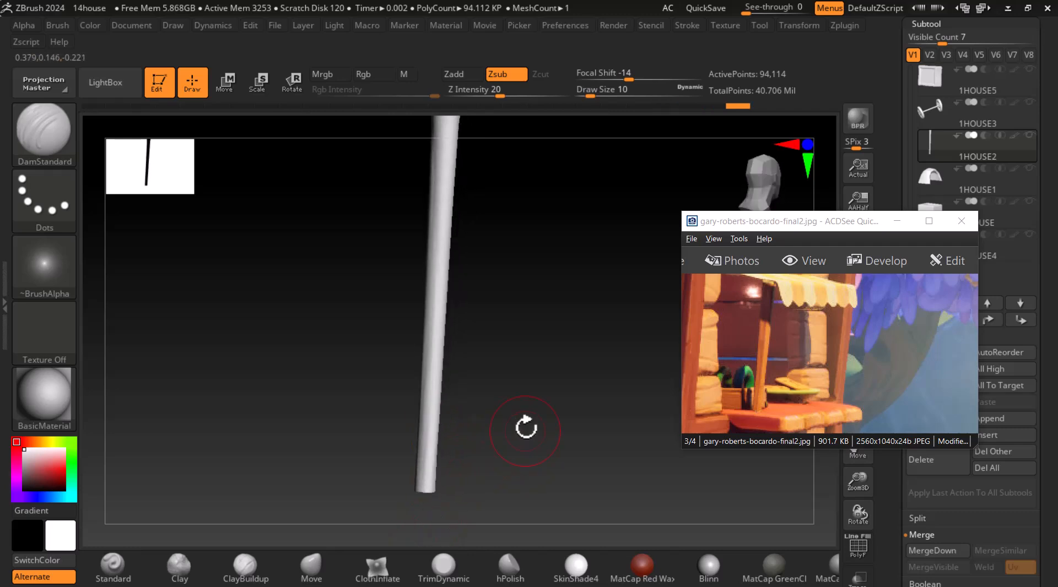
Step: Review the Adding Wood Grain Detail and Sculpting Wood Features sections of the browser article and return to ZBrush
{"action": "key", "text": "alt+Tab"}
{"action": "left_click", "coordinate": [762, 249]}
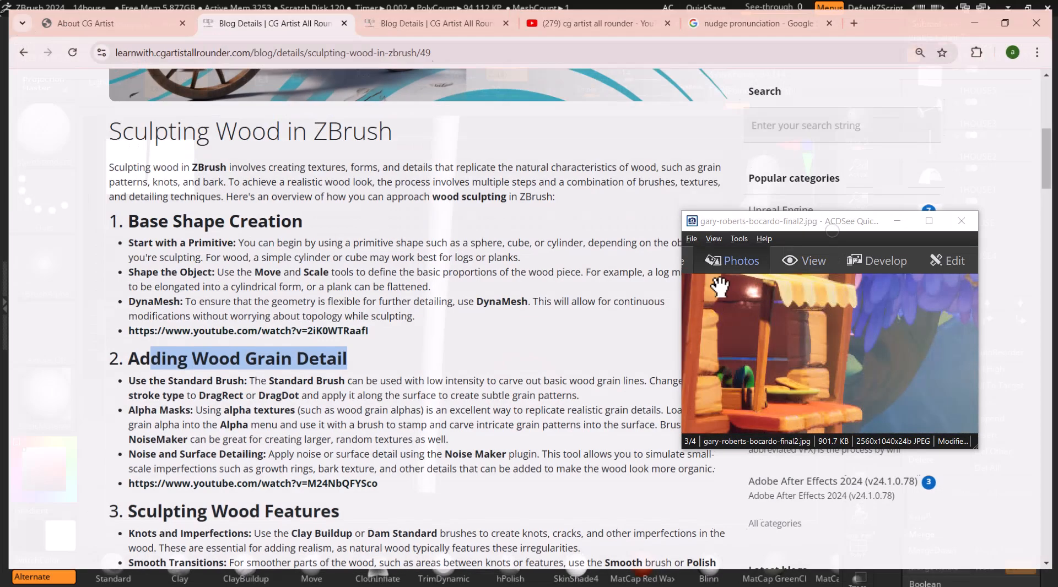
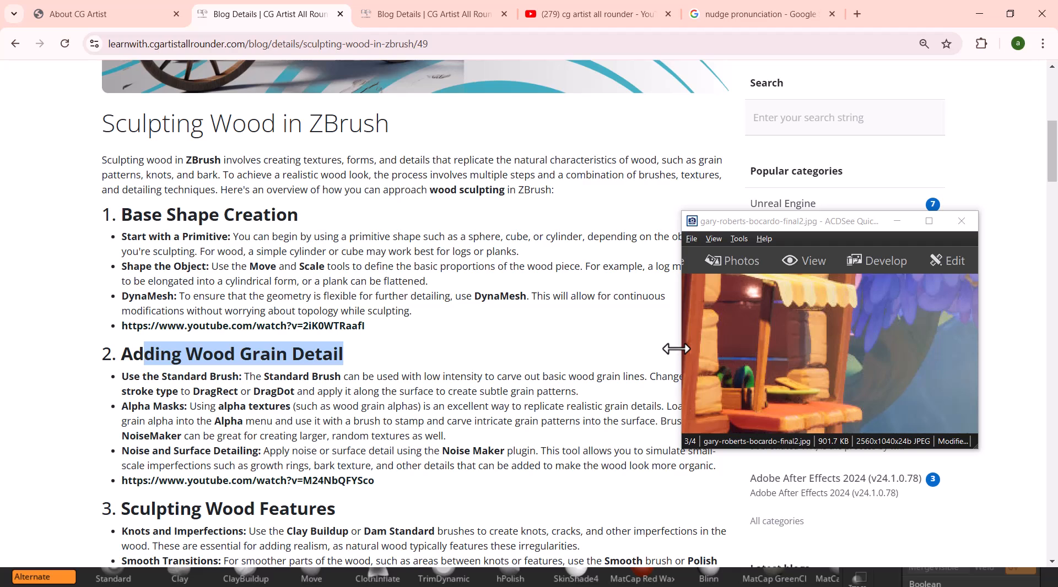
{"action": "scroll", "coordinate": [676, 348], "scroll_direction": "down", "scroll_amount": 4}
{"action": "scroll", "coordinate": [676, 349], "scroll_direction": "down", "scroll_amount": 1}
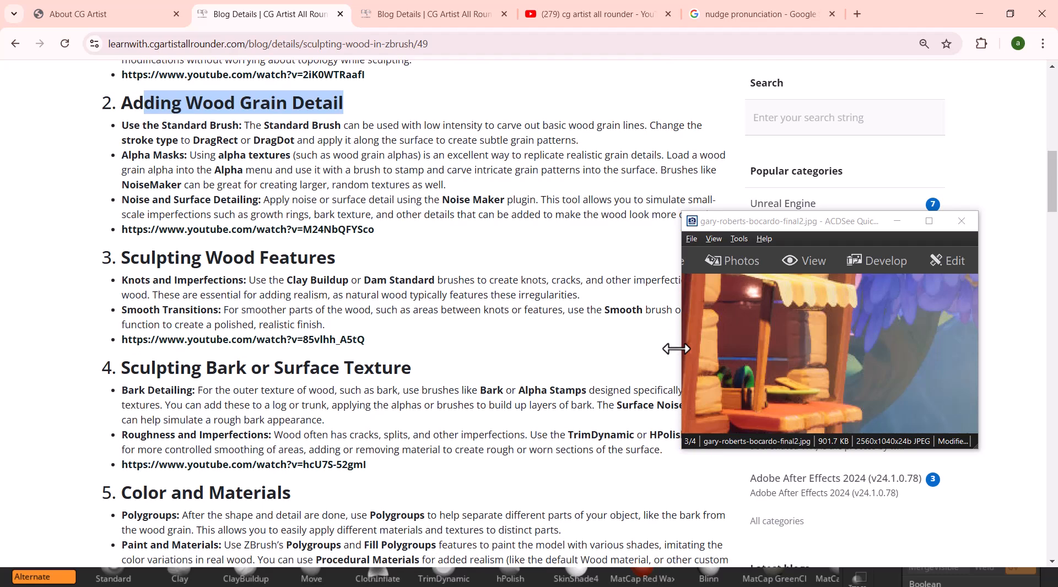
{"action": "key", "text": "alt+Tab"}
{"action": "key", "text": "alt+Tab"}
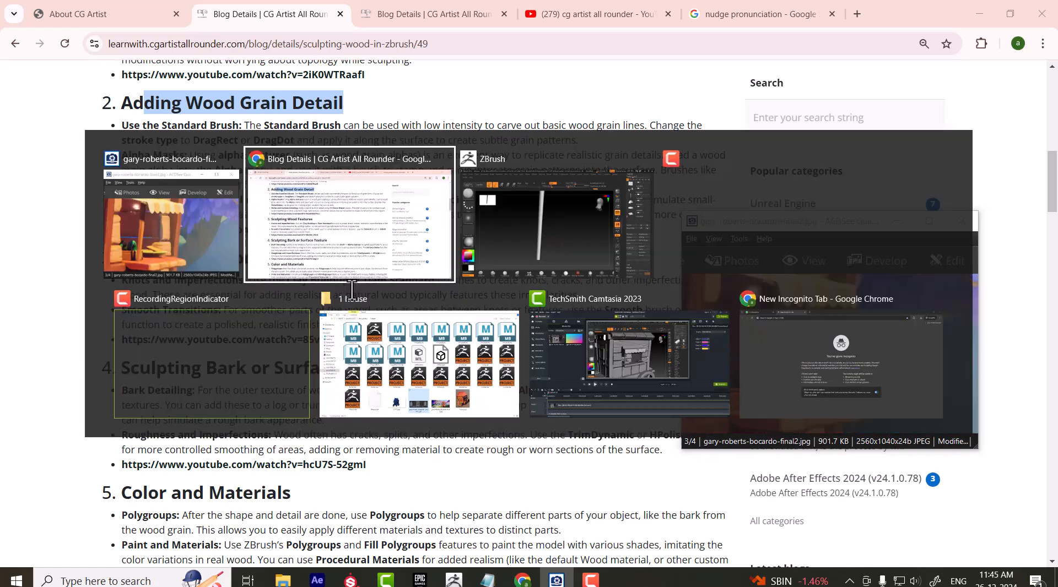
{"action": "key", "text": "alt+Tab"}
{"action": "left_click", "coordinate": [546, 229]}
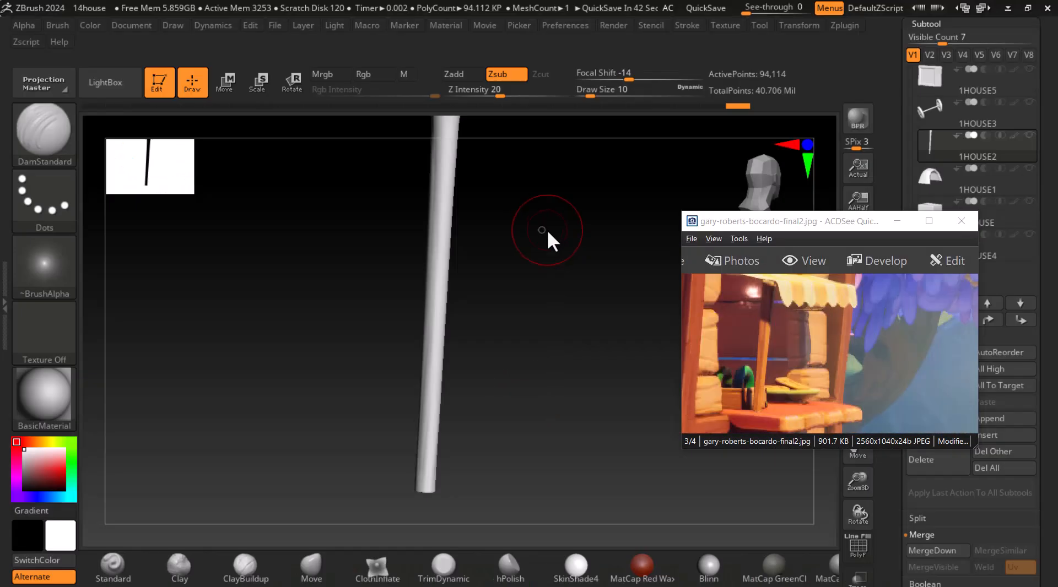
Step: Build up long vertical wood grain ridges around the lower part of the pole with the ClayBuildup brush
{"action": "left_click", "coordinate": [225, 569]}
{"action": "mouse_move", "coordinate": [411, 404]}
{"action": "left_mouse_down"}
{"action": "mouse_move", "coordinate": [571, 293]}
{"action": "mouse_move", "coordinate": [555, 323]}
{"action": "mouse_move", "coordinate": [438, 216]}
{"action": "left_mouse_up"}
{"action": "left_click_drag", "start_coordinate": [411, 172], "coordinate": [423, 327]}
{"action": "left_click_drag", "start_coordinate": [415, 200], "coordinate": [419, 321]}
{"action": "left_click_drag", "start_coordinate": [473, 341], "coordinate": [502, 343]}
{"action": "mouse_move", "coordinate": [432, 231]}
{"action": "left_mouse_down"}
{"action": "mouse_move", "coordinate": [446, 411]}
{"action": "mouse_move", "coordinate": [451, 332]}
{"action": "mouse_move", "coordinate": [489, 364]}
{"action": "mouse_move", "coordinate": [479, 381]}
{"action": "left_mouse_up"}
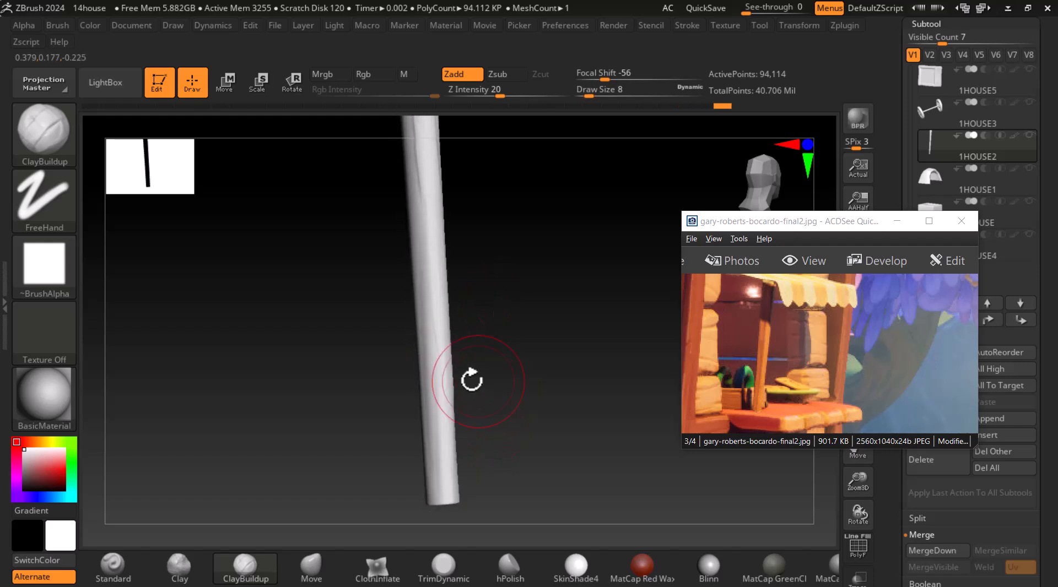
{"action": "left_click_drag", "start_coordinate": [431, 315], "coordinate": [442, 467]}
{"action": "left_click_drag", "start_coordinate": [439, 401], "coordinate": [444, 496]}
{"action": "left_click_drag", "start_coordinate": [430, 288], "coordinate": [442, 458]}
{"action": "left_click_drag", "start_coordinate": [490, 424], "coordinate": [513, 389]}
{"action": "left_click_drag", "start_coordinate": [448, 311], "coordinate": [458, 491]}
{"action": "mouse_move", "coordinate": [504, 380]}
{"action": "left_mouse_down"}
{"action": "mouse_move", "coordinate": [484, 366]}
{"action": "mouse_move", "coordinate": [511, 340]}
{"action": "left_mouse_up"}
{"action": "mouse_move", "coordinate": [458, 237]}
{"action": "left_mouse_down"}
{"action": "mouse_move", "coordinate": [476, 380]}
{"action": "mouse_move", "coordinate": [448, 272]}
{"action": "mouse_move", "coordinate": [488, 423]}
{"action": "left_mouse_up"}
Step: Add ClayBuildup grain ridges at Draw Size 6 along the upper part of the pole and its flared top
{"action": "mouse_move", "coordinate": [444, 180]}
{"action": "left_mouse_down"}
{"action": "mouse_move", "coordinate": [465, 296]}
{"action": "mouse_move", "coordinate": [496, 319]}
{"action": "mouse_move", "coordinate": [548, 440]}
{"action": "mouse_move", "coordinate": [517, 317]}
{"action": "left_mouse_up"}
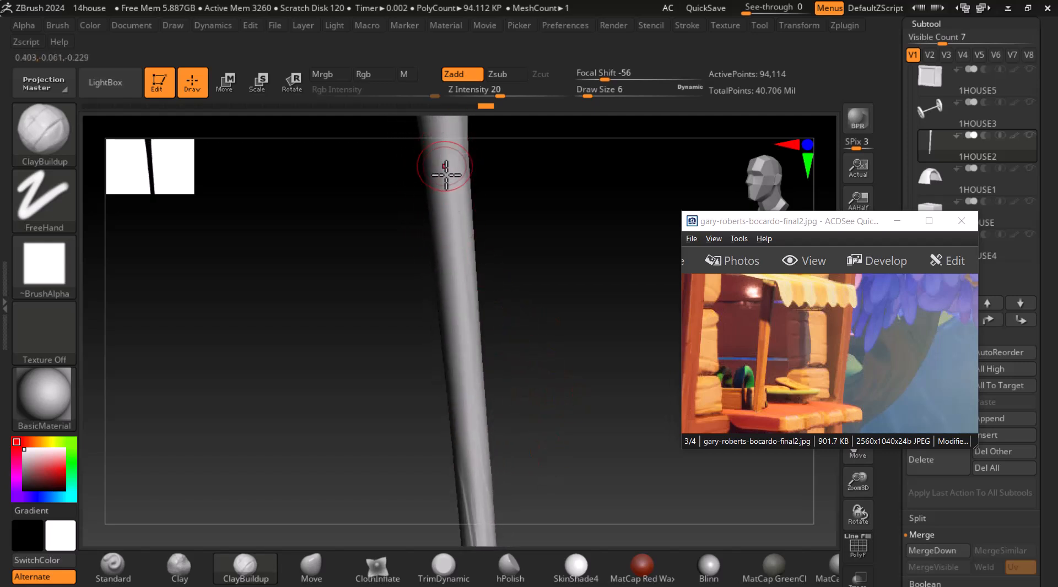
{"action": "left_click_drag", "start_coordinate": [442, 184], "coordinate": [470, 421]}
{"action": "mouse_move", "coordinate": [529, 354]}
{"action": "left_mouse_down"}
{"action": "mouse_move", "coordinate": [522, 272]}
{"action": "mouse_move", "coordinate": [545, 302]}
{"action": "mouse_move", "coordinate": [499, 298]}
{"action": "mouse_move", "coordinate": [535, 317]}
{"action": "left_mouse_up"}
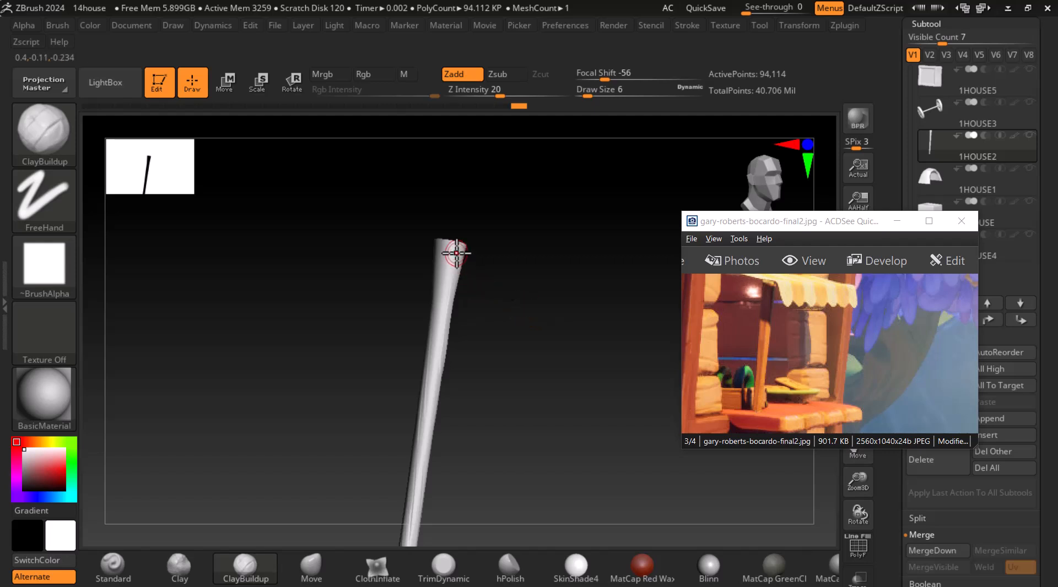
{"action": "left_click_drag", "start_coordinate": [471, 332], "coordinate": [551, 301]}
{"action": "left_click_drag", "start_coordinate": [437, 245], "coordinate": [437, 259]}
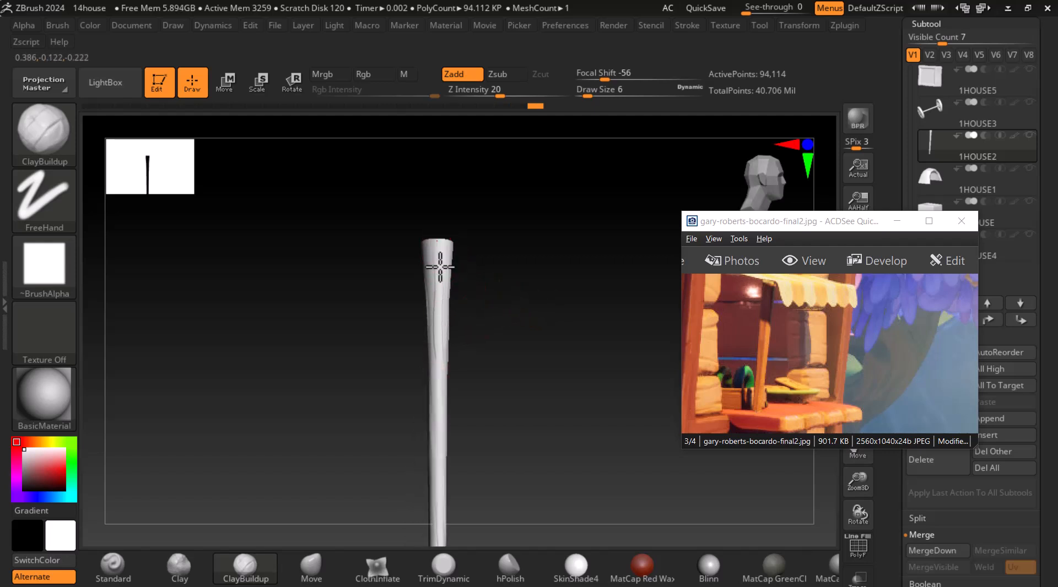
Step: Continue the ClayBuildup grain strokes at Draw Size 6 around the pole's remaining sides, from the flared top to the lower end
{"action": "left_click_drag", "start_coordinate": [499, 353], "coordinate": [507, 345]}
{"action": "left_click_drag", "start_coordinate": [456, 432], "coordinate": [475, 523]}
{"action": "left_click_drag", "start_coordinate": [499, 445], "coordinate": [489, 351], "text": "alt"}
{"action": "left_click_drag", "start_coordinate": [475, 520], "coordinate": [477, 295]}
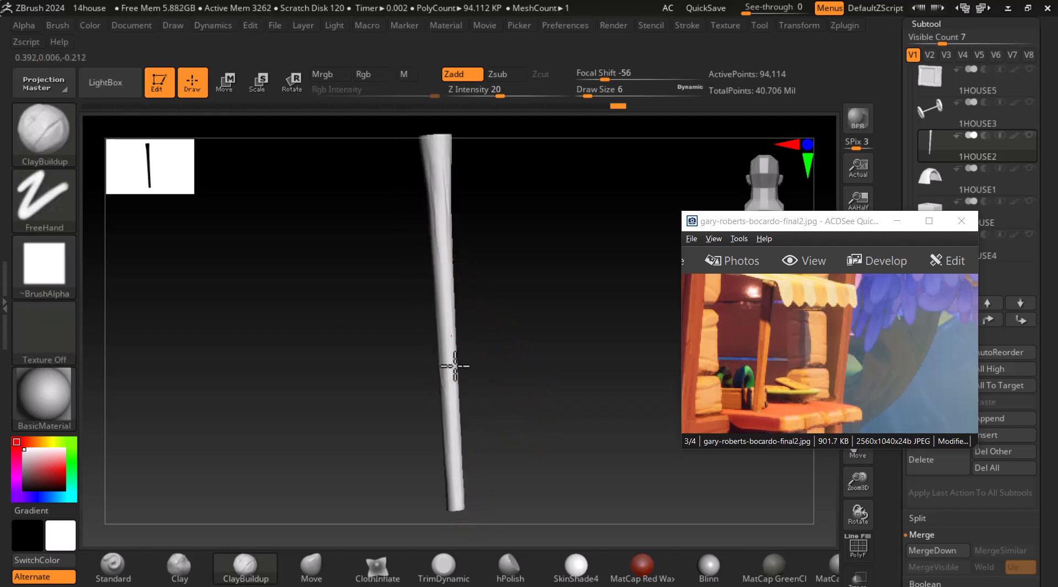
{"action": "left_click_drag", "start_coordinate": [483, 498], "coordinate": [545, 425]}
{"action": "left_click_drag", "start_coordinate": [493, 238], "coordinate": [502, 329], "text": "alt"}
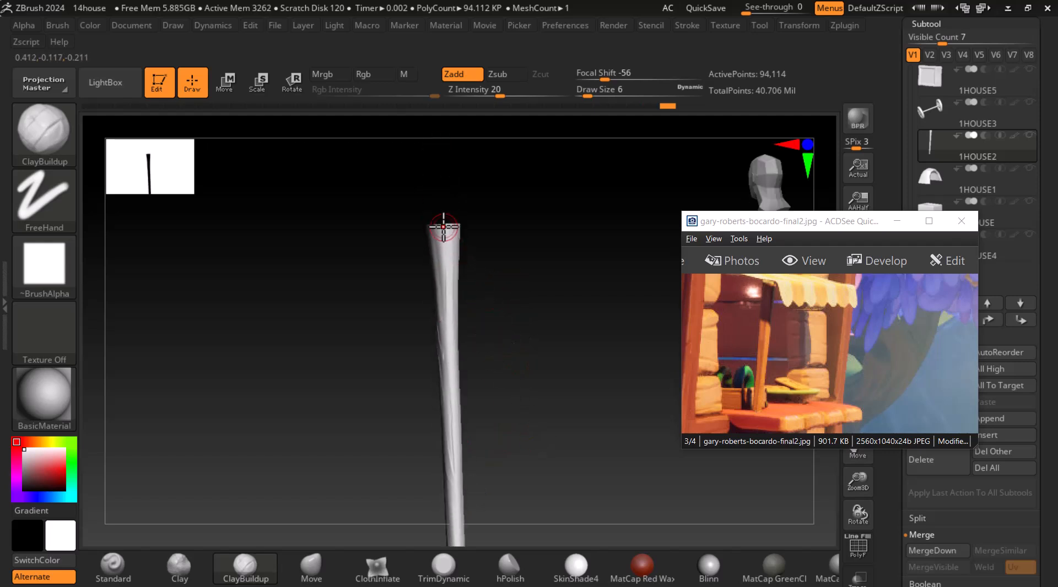
{"action": "left_click_drag", "start_coordinate": [503, 393], "coordinate": [494, 329], "text": "alt"}
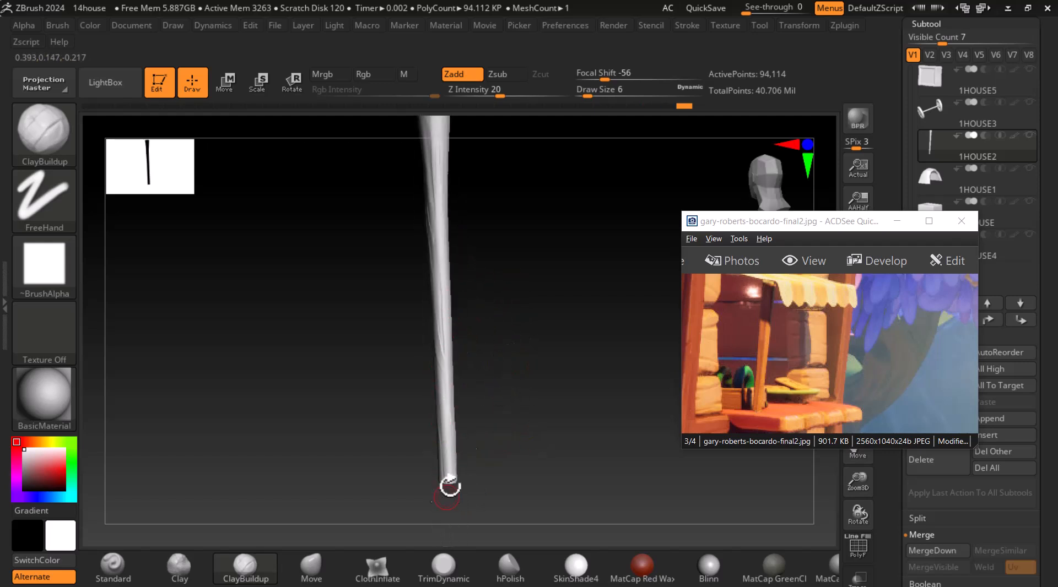
{"action": "left_click_drag", "start_coordinate": [446, 502], "coordinate": [447, 378]}
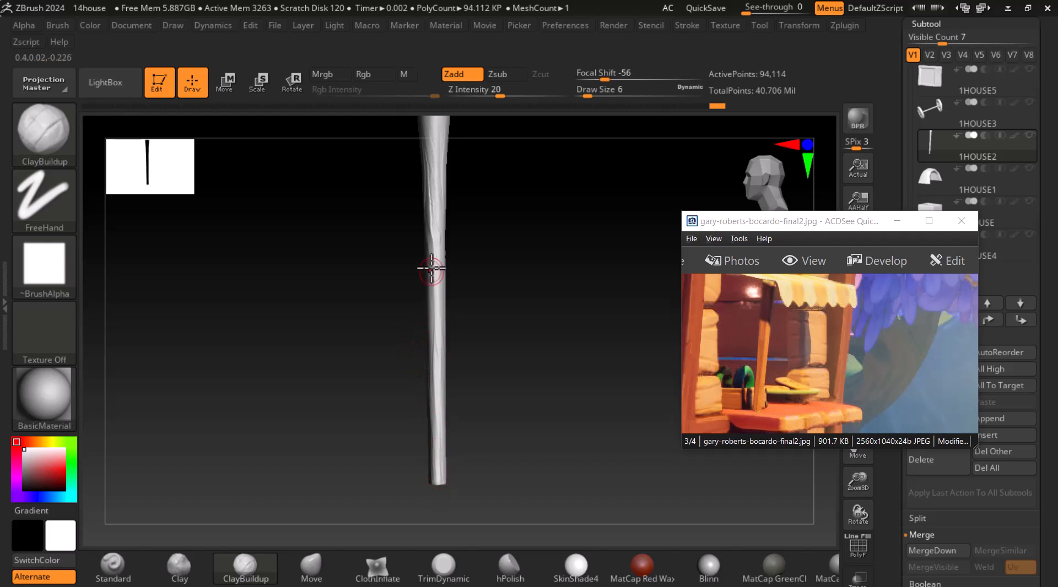
Step: Smooth the built-up grain ridges along the whole pole on all sides with the Smooth brush
{"action": "left_click_drag", "start_coordinate": [491, 282], "coordinate": [497, 394], "text": "alt"}
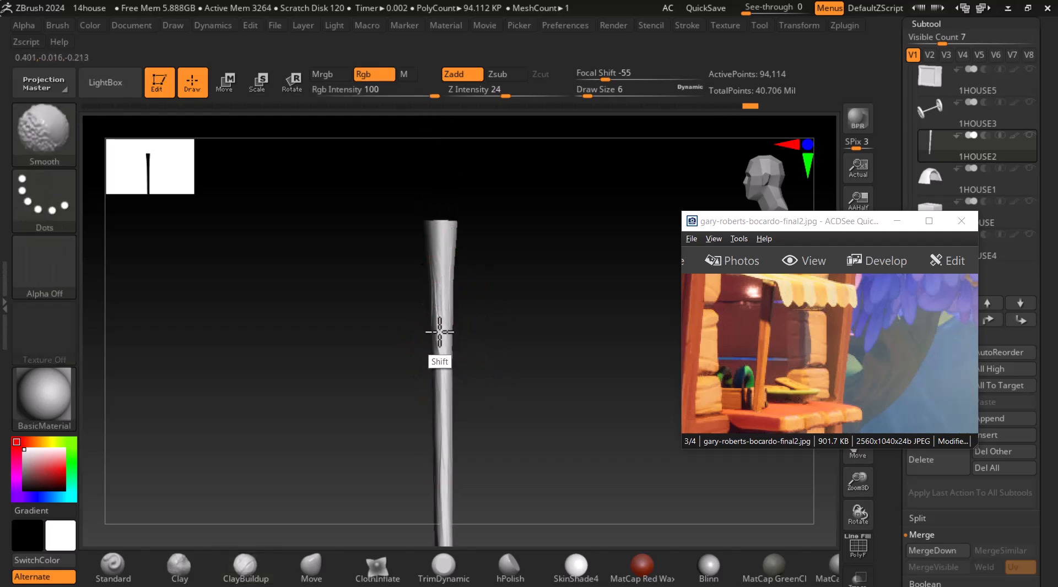
{"action": "left_click_drag", "start_coordinate": [441, 298], "coordinate": [448, 479], "text": "shift"}
{"action": "mouse_move", "coordinate": [492, 418]}
{"action": "left_mouse_down", "text": "alt"}
{"action": "mouse_move", "coordinate": [478, 394]}
{"action": "mouse_move", "coordinate": [478, 193]}
{"action": "left_mouse_up", "text": "alt"}
{"action": "left_click_drag", "start_coordinate": [425, 401], "coordinate": [426, 220], "text": "shift"}
{"action": "left_click_drag", "start_coordinate": [484, 350], "coordinate": [471, 319]}
{"action": "left_click_drag", "start_coordinate": [439, 265], "coordinate": [422, 144], "text": "shift"}
{"action": "mouse_move", "coordinate": [499, 227]}
{"action": "left_mouse_down", "text": "alt"}
{"action": "mouse_move", "coordinate": [503, 340]}
{"action": "mouse_move", "coordinate": [478, 308]}
{"action": "left_mouse_up", "text": "alt"}
{"action": "mouse_move", "coordinate": [441, 243]}
{"action": "left_mouse_down", "text": "shift"}
{"action": "mouse_move", "coordinate": [428, 187]}
{"action": "mouse_move", "coordinate": [445, 261]}
{"action": "left_mouse_up", "text": "shift"}
{"action": "left_click_drag", "start_coordinate": [500, 273], "coordinate": [467, 251]}
{"action": "left_click_drag", "start_coordinate": [444, 205], "coordinate": [444, 510], "text": "shift"}
{"action": "left_click_drag", "start_coordinate": [498, 446], "coordinate": [512, 466], "text": "alt"}
{"action": "left_click_drag", "start_coordinate": [512, 411], "coordinate": [499, 358]}
{"action": "left_click_drag", "start_coordinate": [457, 214], "coordinate": [460, 505], "text": "shift"}
{"action": "left_click_drag", "start_coordinate": [482, 398], "coordinate": [562, 336], "text": "shift"}
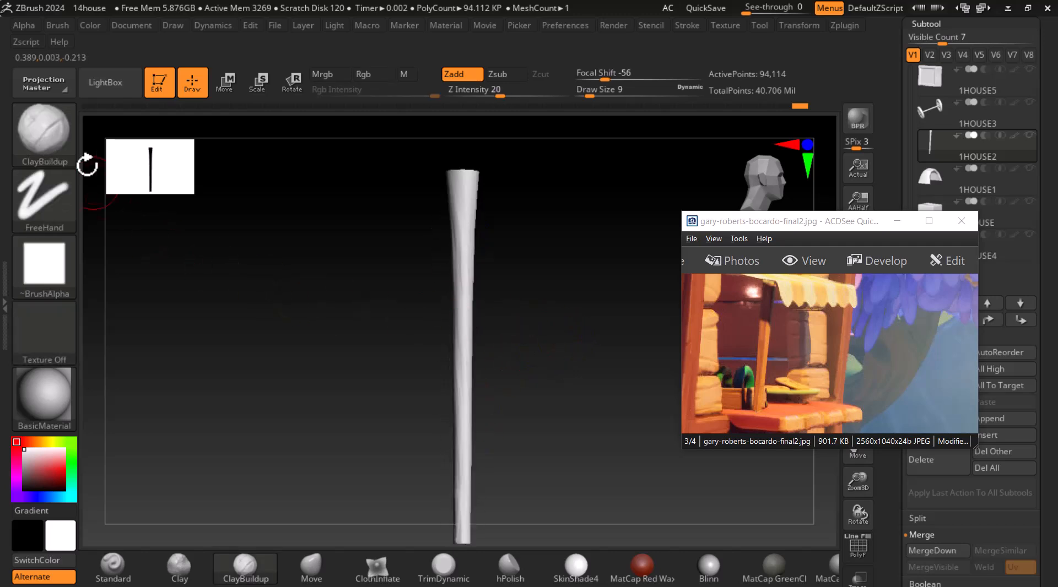
Step: Carve fine vertical grain grooves around the lower part of the pole with the DamStandard brush at Draw Size 6
{"action": "left_click", "coordinate": [44, 133]}
{"action": "key", "text": "d"}
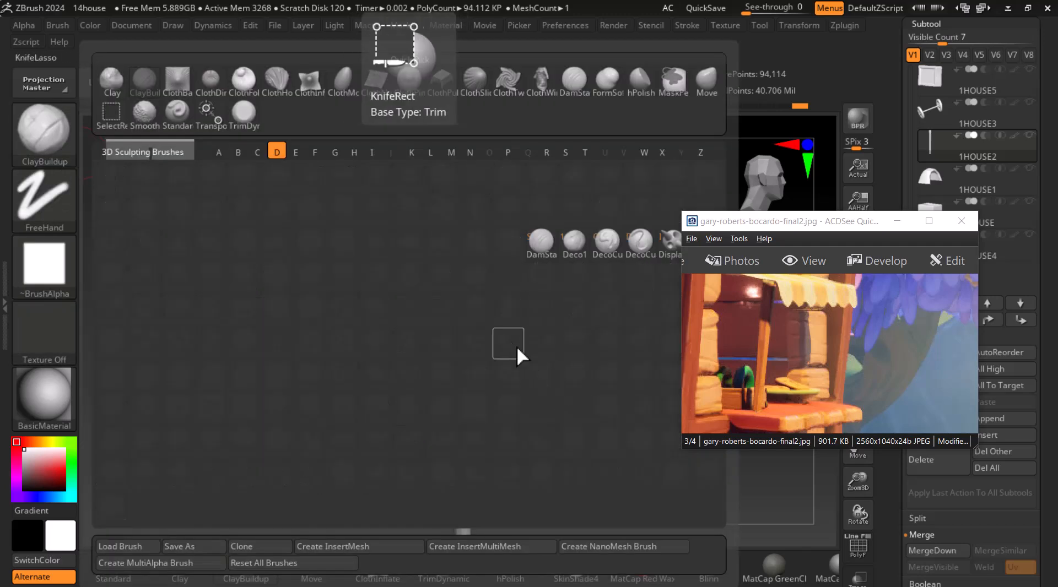
{"action": "left_click", "coordinate": [550, 236]}
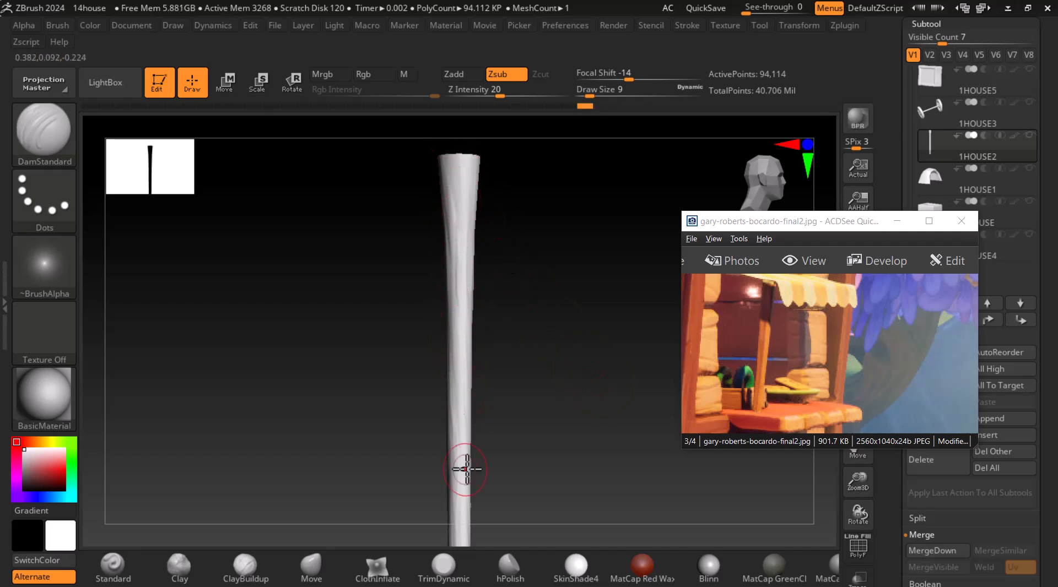
{"action": "right_click_drag", "start_coordinate": [462, 468], "coordinate": [461, 395]}
{"action": "right_click_drag", "start_coordinate": [458, 475], "coordinate": [475, 416]}
{"action": "right_click_drag", "start_coordinate": [474, 489], "coordinate": [495, 421]}
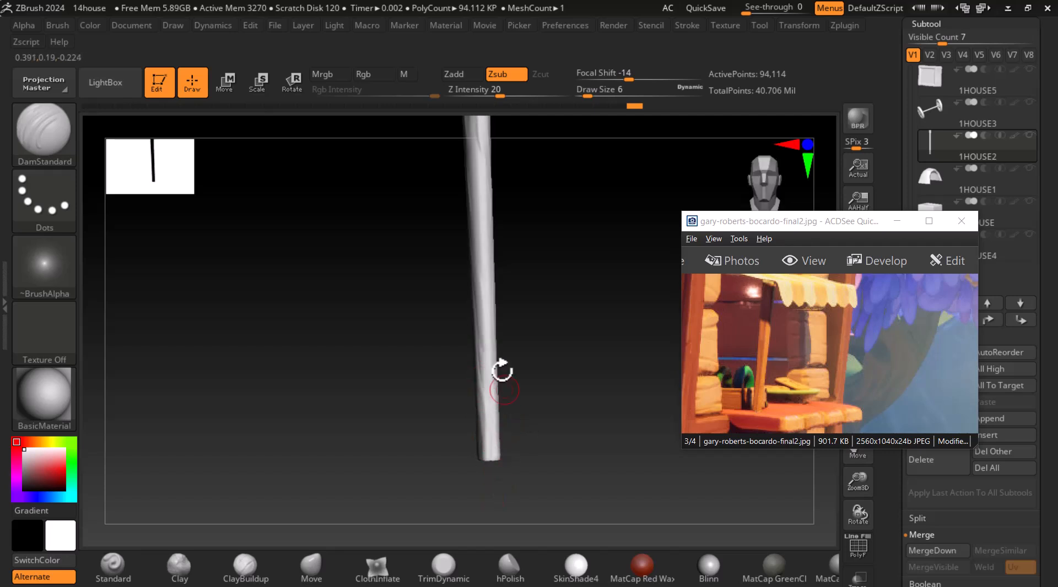
{"action": "left_click_drag", "start_coordinate": [499, 389], "coordinate": [520, 375]}
{"action": "key", "text": "ctrl+z"}
{"action": "left_click_drag", "start_coordinate": [479, 335], "coordinate": [485, 449]}
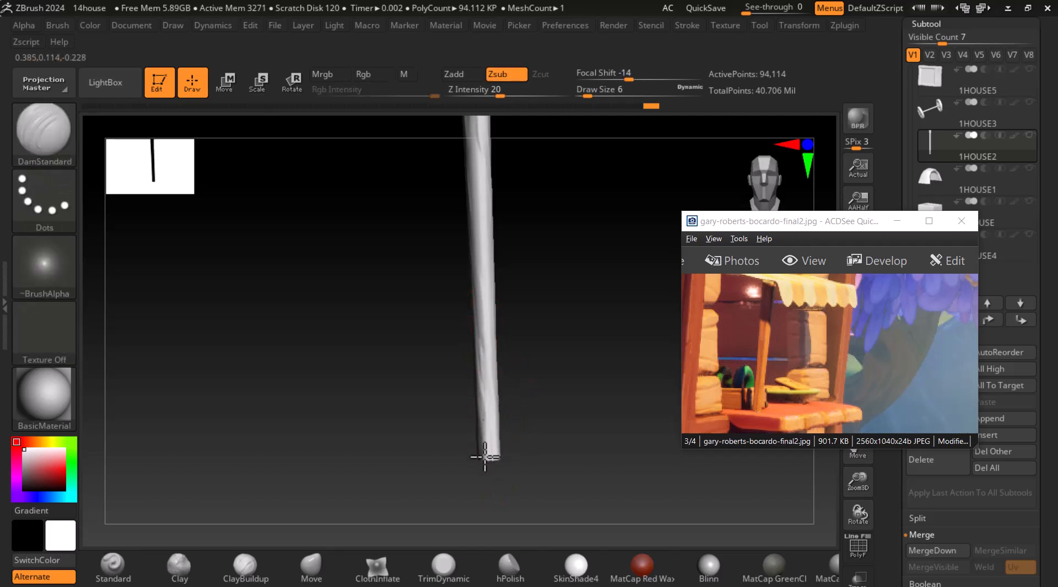
{"action": "right_click_drag", "start_coordinate": [541, 412], "coordinate": [494, 344]}
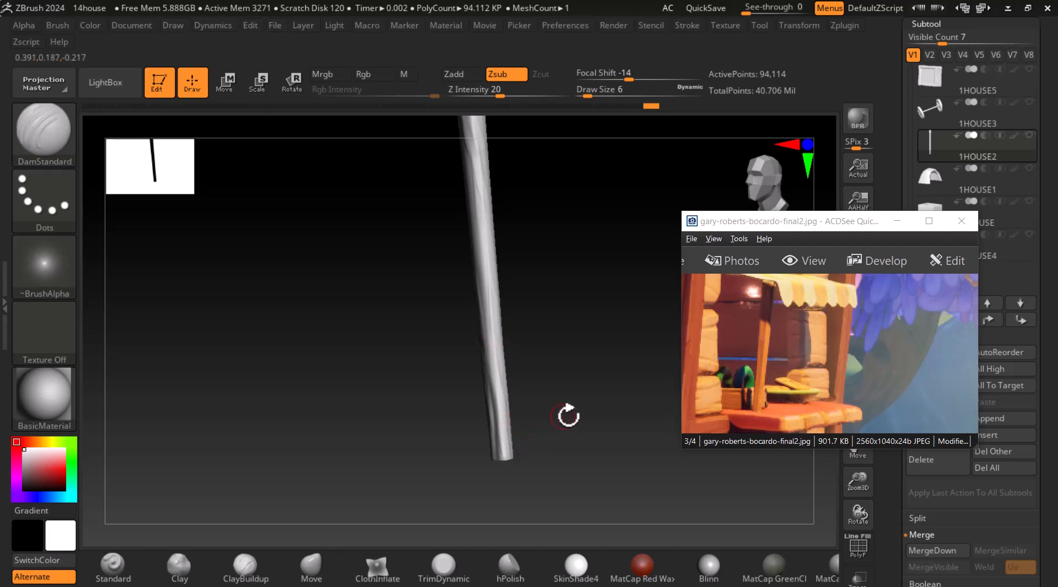
{"action": "right_click_drag", "start_coordinate": [563, 415], "coordinate": [507, 384]}
{"action": "left_click_drag", "start_coordinate": [493, 294], "coordinate": [505, 381]}
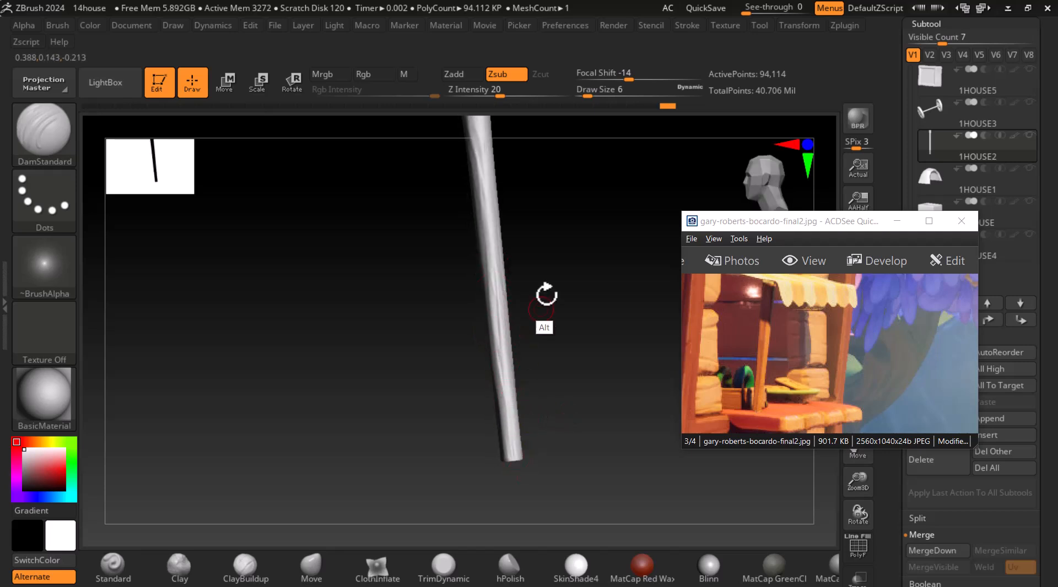
Step: Minimize the reference image viewer and carve DamStandard grain grooves down from the pole's flared top
{"action": "right_click_drag", "start_coordinate": [542, 309], "coordinate": [558, 354]}
{"action": "left_click_drag", "start_coordinate": [852, 366], "coordinate": [873, 337]}
{"action": "left_click", "coordinate": [897, 221]}
{"action": "left_click_drag", "start_coordinate": [674, 336], "coordinate": [650, 385], "text": "shift"}
{"action": "right_click_drag", "start_coordinate": [635, 409], "coordinate": [634, 413], "text": "ctrl"}
{"action": "right_click_drag", "start_coordinate": [499, 175], "coordinate": [494, 231], "text": "alt"}
{"action": "left_click_drag", "start_coordinate": [472, 193], "coordinate": [470, 272]}
{"action": "mouse_move", "coordinate": [475, 206]}
{"action": "right_mouse_down"}
{"action": "mouse_move", "coordinate": [524, 241]}
{"action": "mouse_move", "coordinate": [496, 200]}
{"action": "right_mouse_up"}
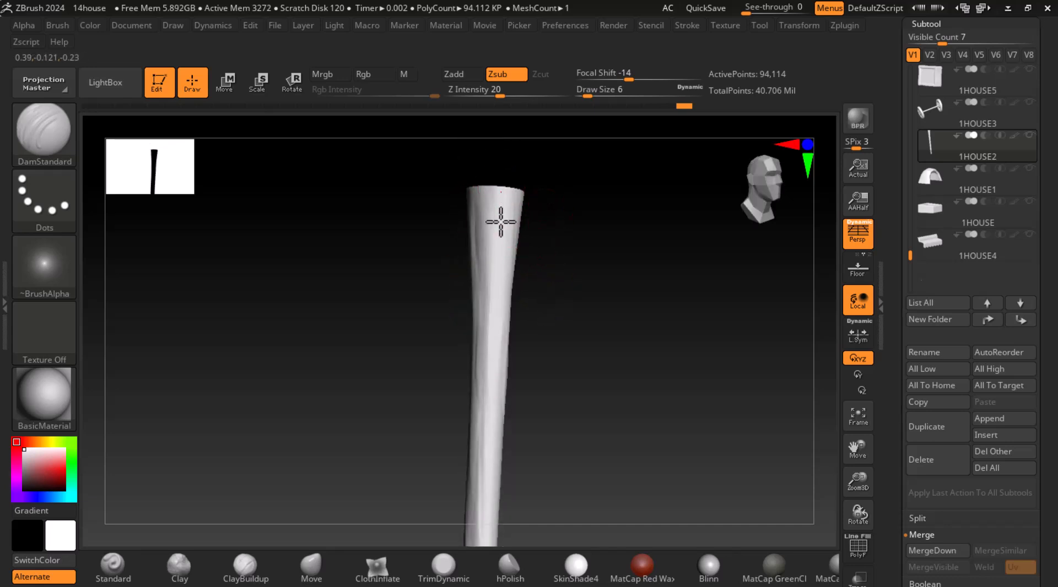
Step: Continue the DamStandard grain grooves at Draw Size 6 along the middle of the pole on its different sides
{"action": "right_click_drag", "start_coordinate": [531, 373], "coordinate": [585, 274]}
{"action": "right_click_drag", "start_coordinate": [576, 309], "coordinate": [610, 349]}
{"action": "right_click_drag", "start_coordinate": [554, 416], "coordinate": [638, 314]}
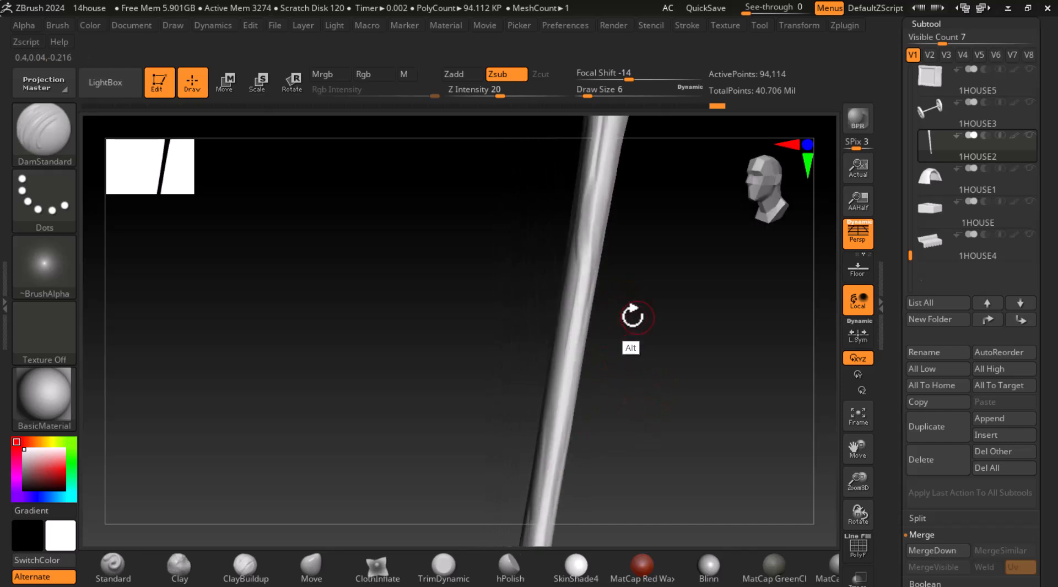
{"action": "right_click_drag", "start_coordinate": [550, 413], "coordinate": [628, 372]}
{"action": "right_click_drag", "start_coordinate": [564, 377], "coordinate": [697, 469]}
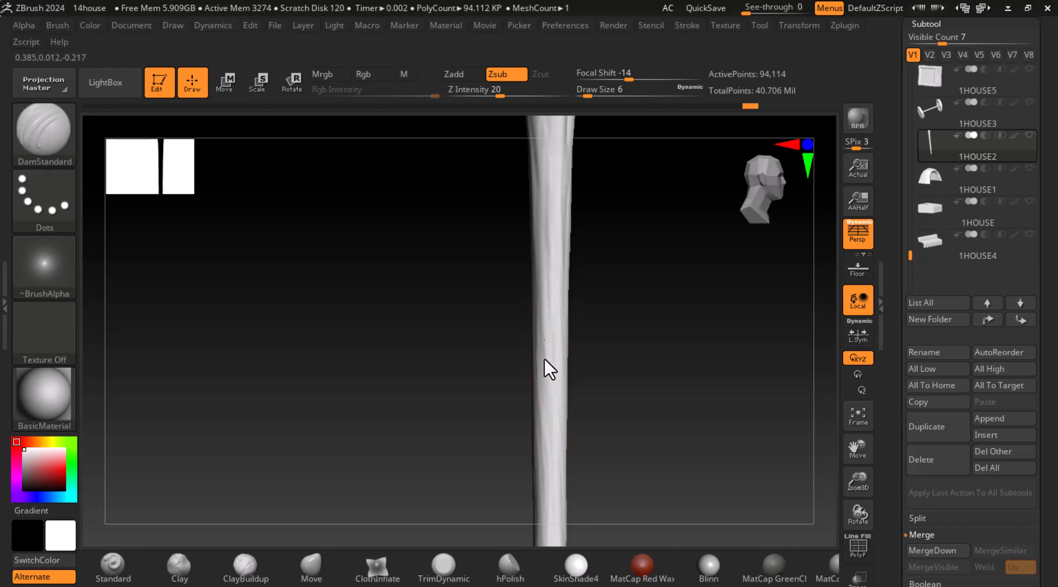
{"action": "right_click_drag", "start_coordinate": [637, 421], "coordinate": [560, 320]}
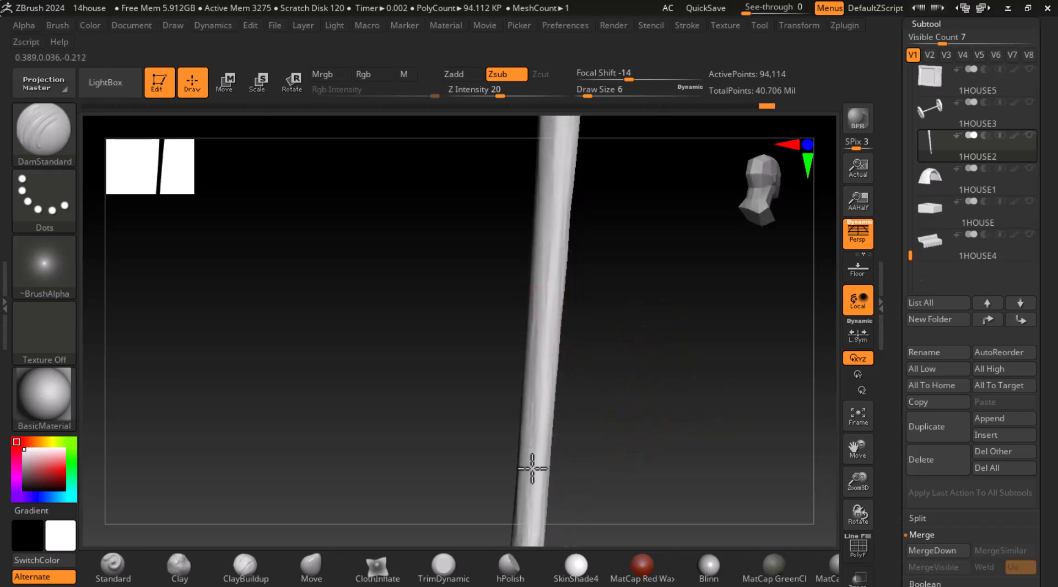
{"action": "right_click_drag", "start_coordinate": [532, 489], "coordinate": [611, 376]}
{"action": "mouse_move", "coordinate": [547, 249]}
{"action": "right_mouse_down"}
{"action": "mouse_move", "coordinate": [631, 394]}
{"action": "mouse_move", "coordinate": [539, 252]}
{"action": "right_mouse_up"}
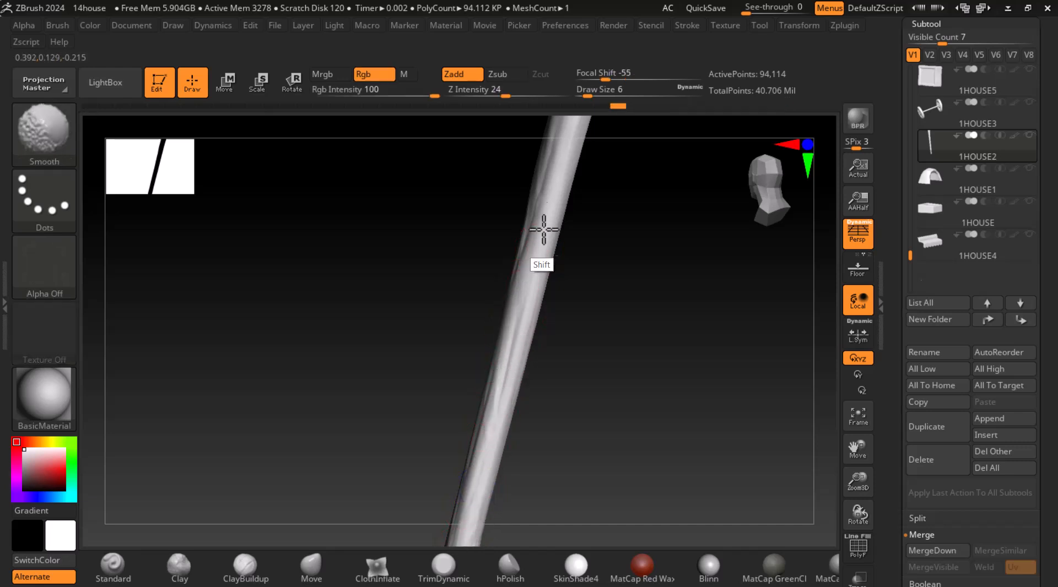
Step: Carve DamStandard grooves into the remaining sides of the pole's flared top and the shaft just beneath it
{"action": "right_click_drag", "start_coordinate": [633, 307], "coordinate": [675, 403]}
{"action": "left_click_drag", "start_coordinate": [599, 171], "coordinate": [590, 205]}
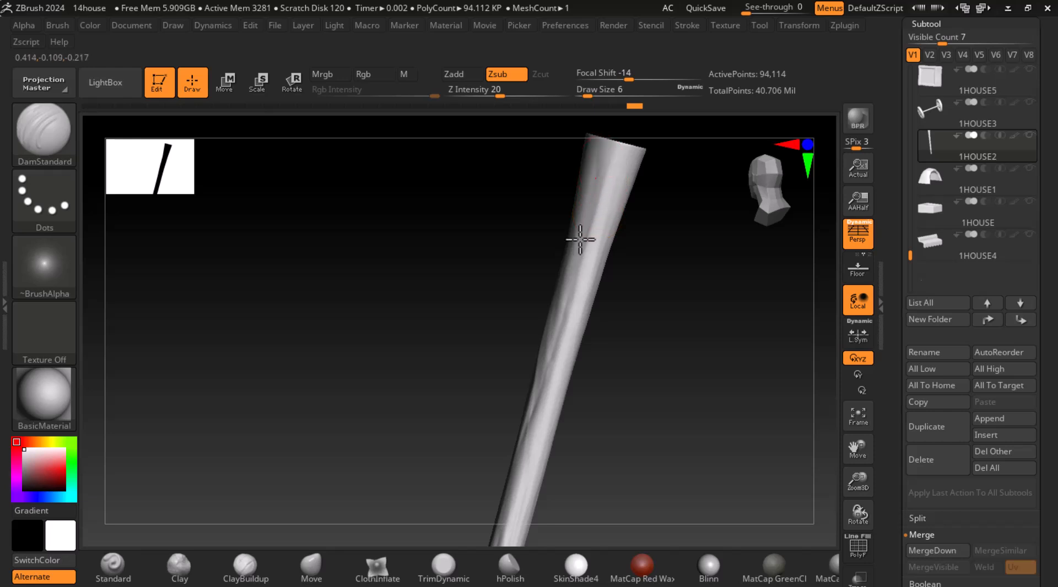
{"action": "left_click_drag", "start_coordinate": [648, 319], "coordinate": [623, 292]}
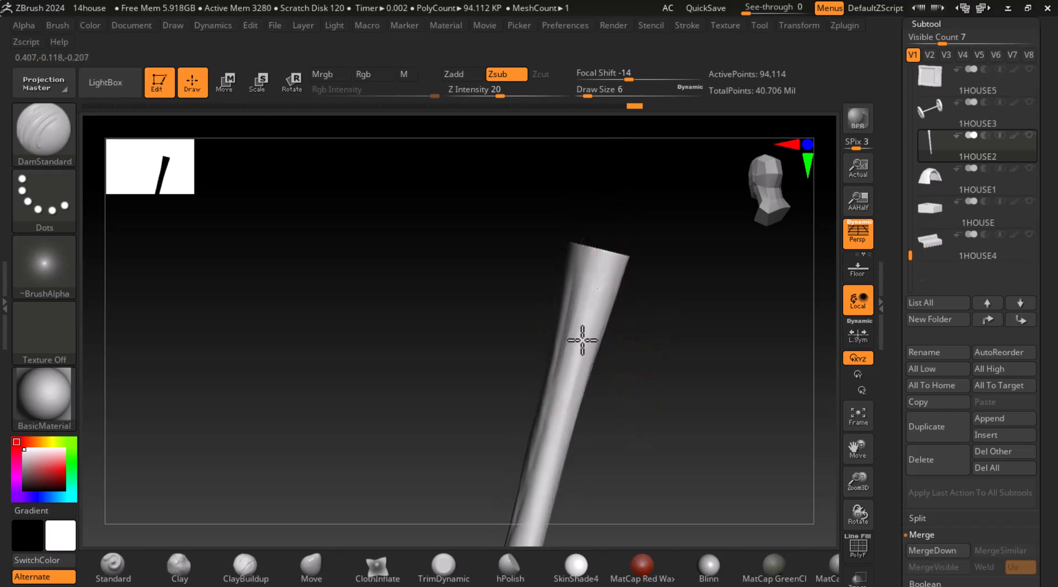
{"action": "left_click_drag", "start_coordinate": [600, 251], "coordinate": [575, 377]}
{"action": "left_click_drag", "start_coordinate": [617, 352], "coordinate": [652, 307]}
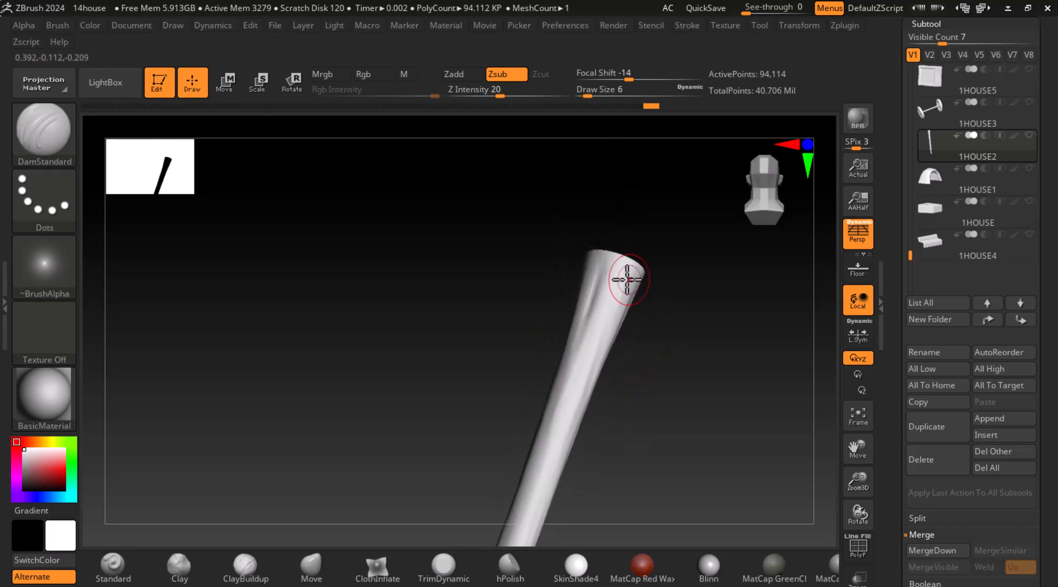
{"action": "mouse_move", "coordinate": [612, 226]}
{"action": "left_mouse_down"}
{"action": "mouse_move", "coordinate": [641, 275]}
{"action": "mouse_move", "coordinate": [711, 333]}
{"action": "mouse_move", "coordinate": [671, 266]}
{"action": "mouse_move", "coordinate": [674, 322]}
{"action": "left_mouse_up"}
Step: Soften the carved grooves along the whole pole from several sides with the Smooth brush at Draw Size 9
{"action": "key", "text": "shift"}
{"action": "left_click_drag", "start_coordinate": [682, 496], "coordinate": [692, 456]}
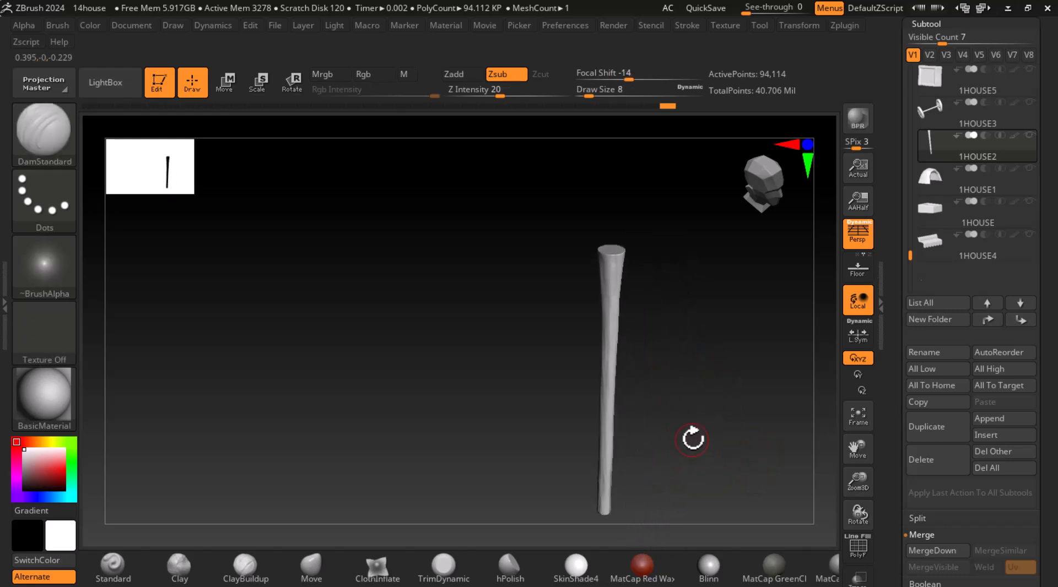
{"action": "key", "text": "shift"}
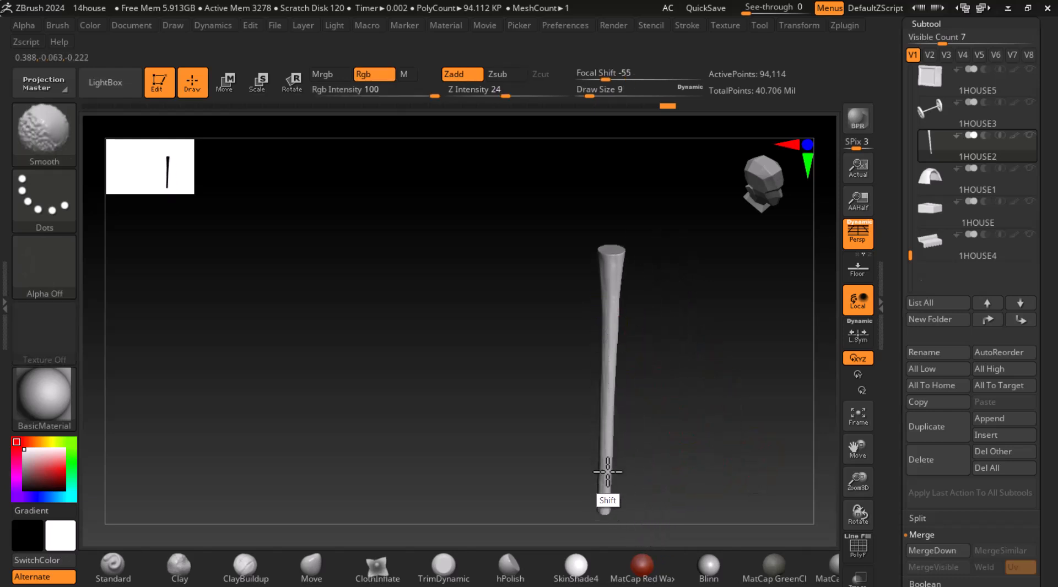
{"action": "left_click_drag", "start_coordinate": [673, 349], "coordinate": [610, 302]}
{"action": "key", "text": "shift"}
{"action": "left_click_drag", "start_coordinate": [693, 505], "coordinate": [635, 320]}
{"action": "key", "text": "shift"}
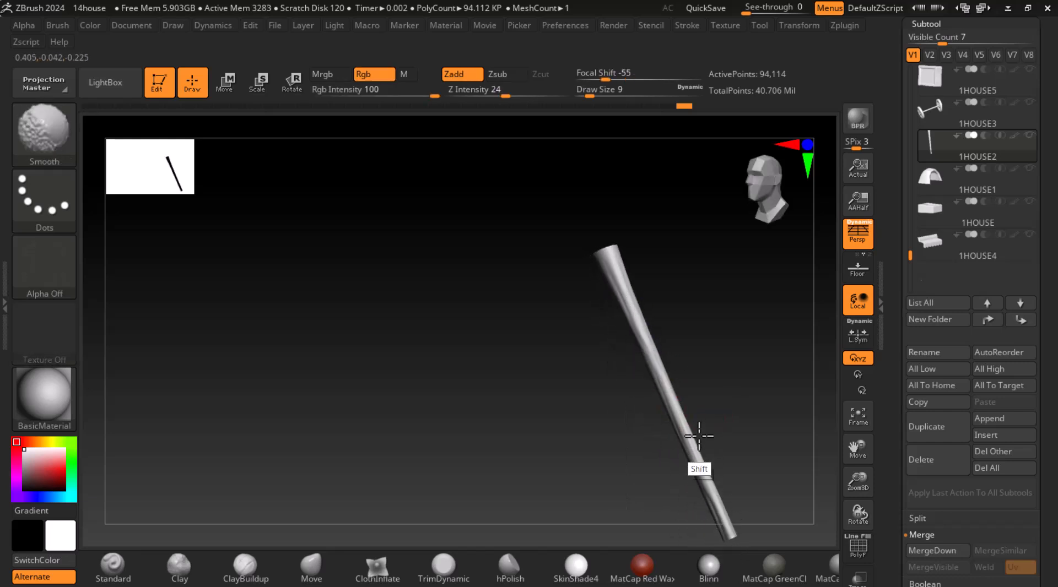
{"action": "left_click_drag", "start_coordinate": [608, 263], "coordinate": [636, 277]}
{"action": "left_click_drag", "start_coordinate": [726, 431], "coordinate": [782, 388], "text": "shift"}
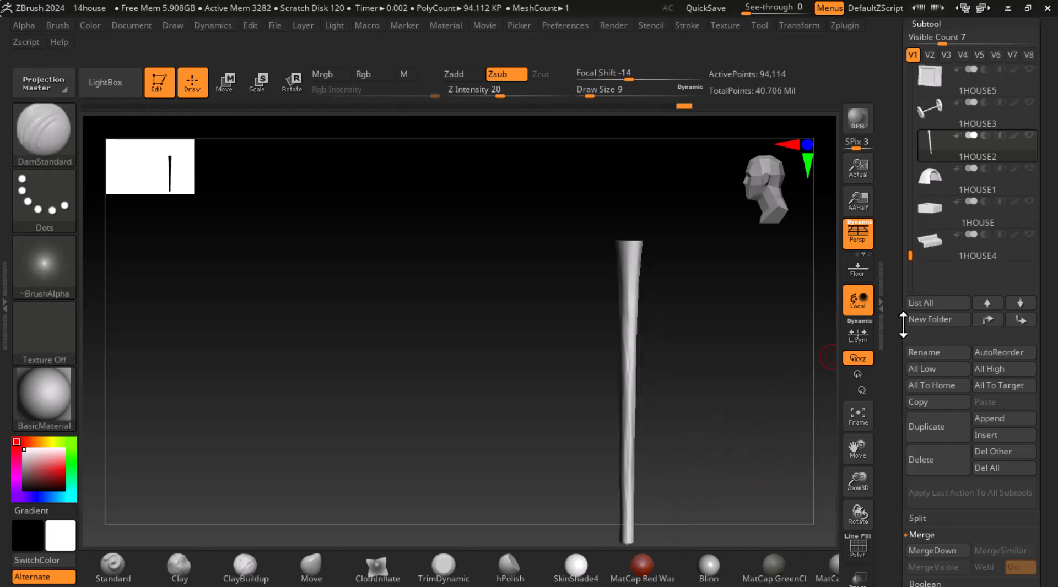
Step: Show all subtools again, select the small open box beside the pole (1HOUSE) and isolate it
{"action": "left_click", "coordinate": [931, 144], "text": "shift"}
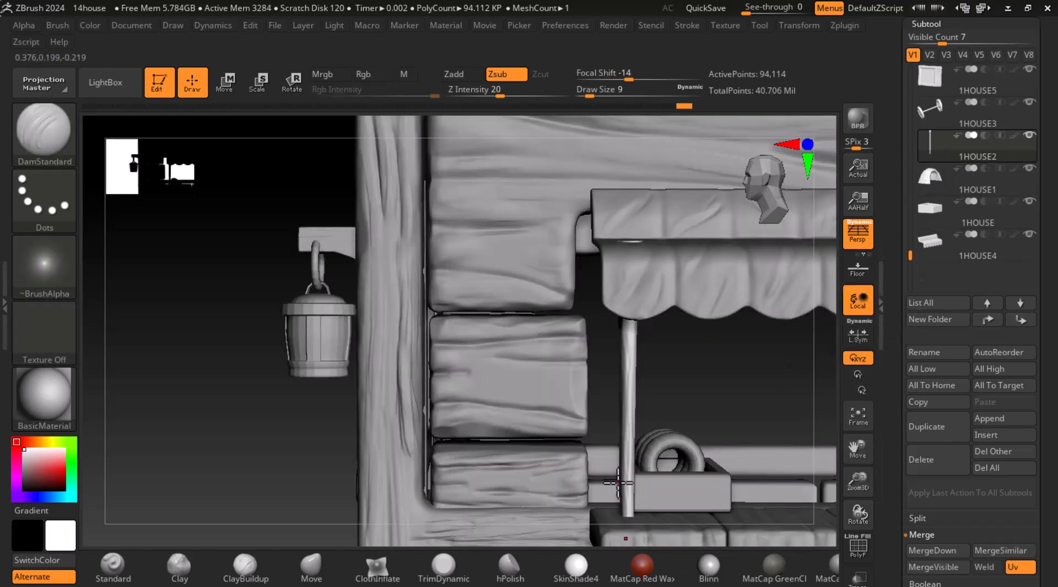
{"action": "left_click", "coordinate": [674, 495], "text": "alt"}
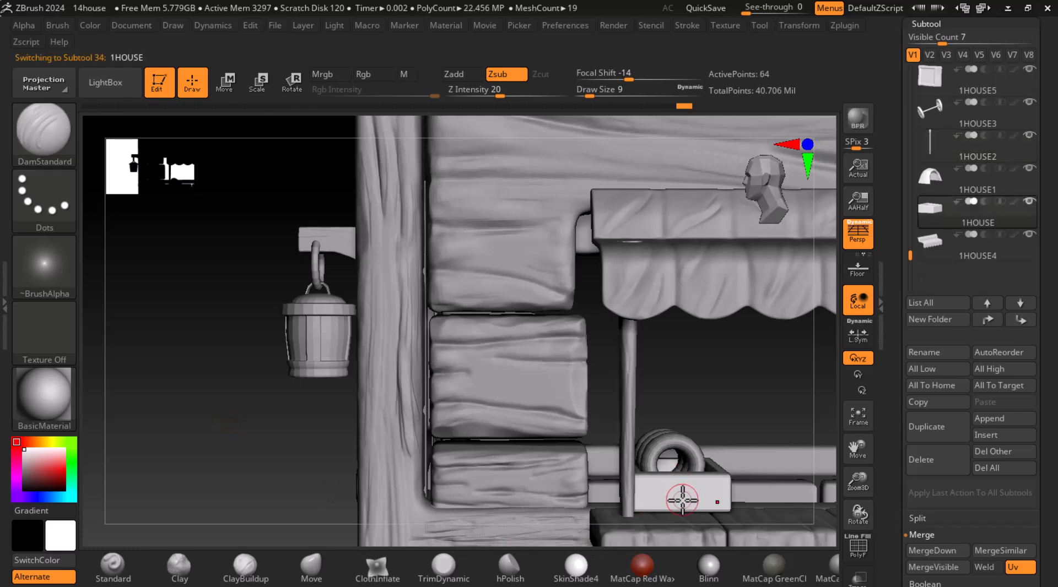
{"action": "key", "text": "shift"}
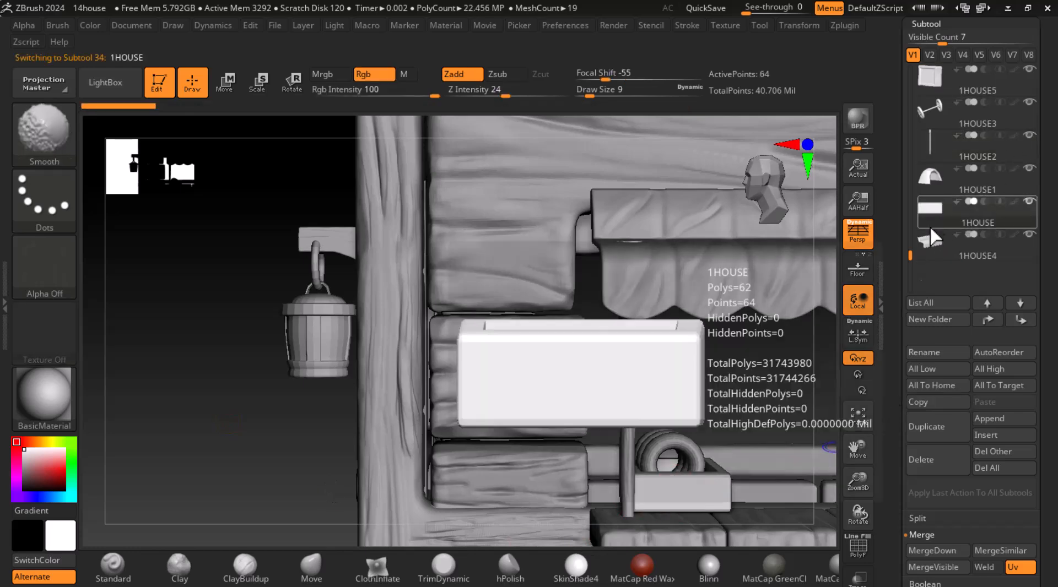
{"action": "mouse_move", "coordinate": [935, 215]}
{"action": "left_click", "coordinate": [1030, 202], "text": "shift"}
{"action": "left_click_drag", "start_coordinate": [695, 409], "coordinate": [546, 321], "text": "alt"}
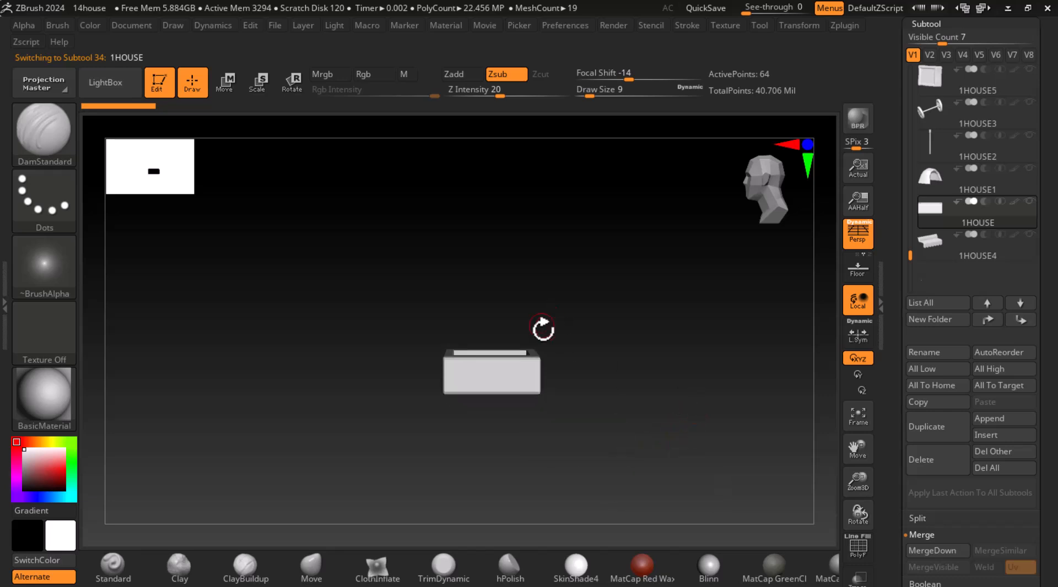
Step: Display the box's polygon wireframe and remesh it with ZRemesher at Target Polygons Count 5 with Adapt on
{"action": "key", "text": "shift+f"}
{"action": "left_click_drag", "start_coordinate": [583, 355], "coordinate": [743, 485]}
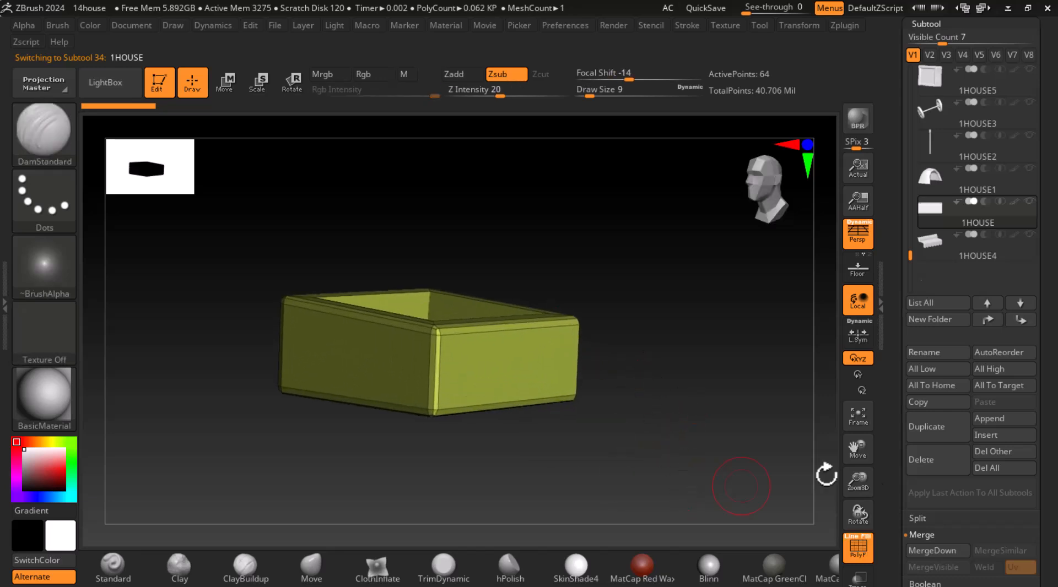
{"action": "scroll", "coordinate": [891, 486], "scroll_direction": "down", "scroll_amount": 10}
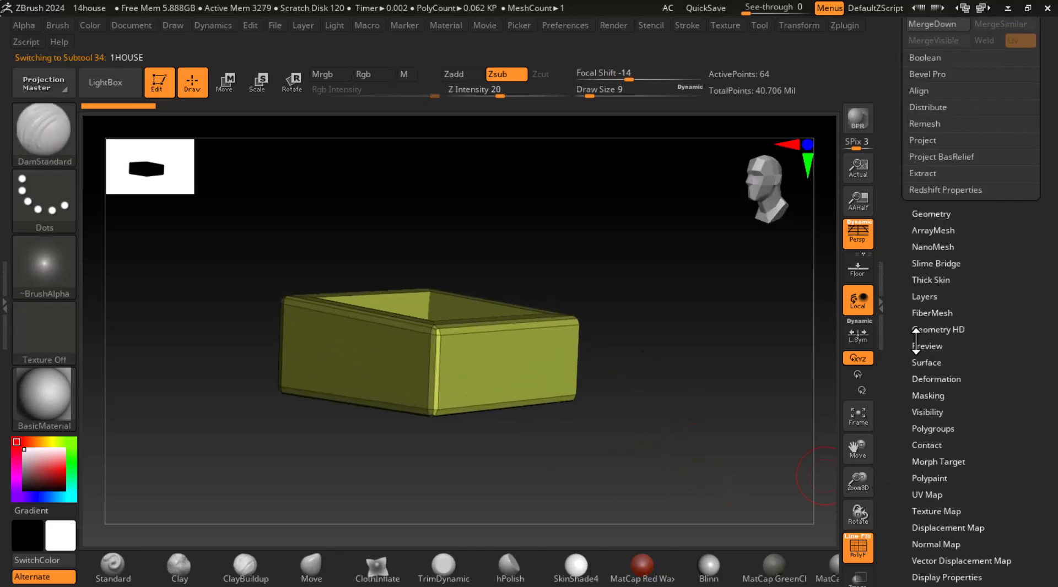
{"action": "left_click", "coordinate": [935, 214]}
{"action": "left_click", "coordinate": [931, 327]}
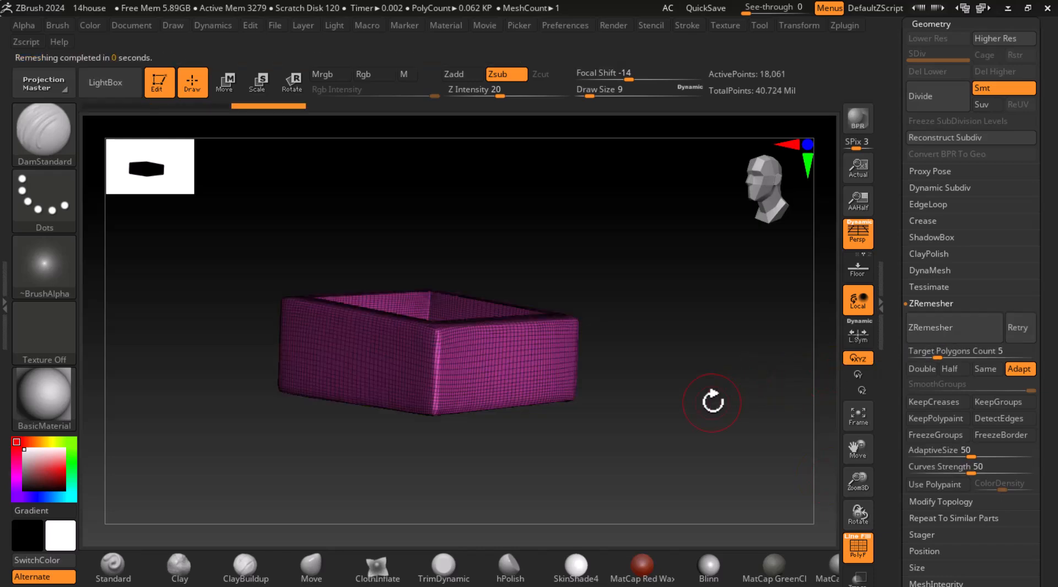
Step: Look at the wood sculpting article in Chrome, return to ZBrush and hide the box's polygon wireframe
{"action": "key", "text": "alt+Tab"}
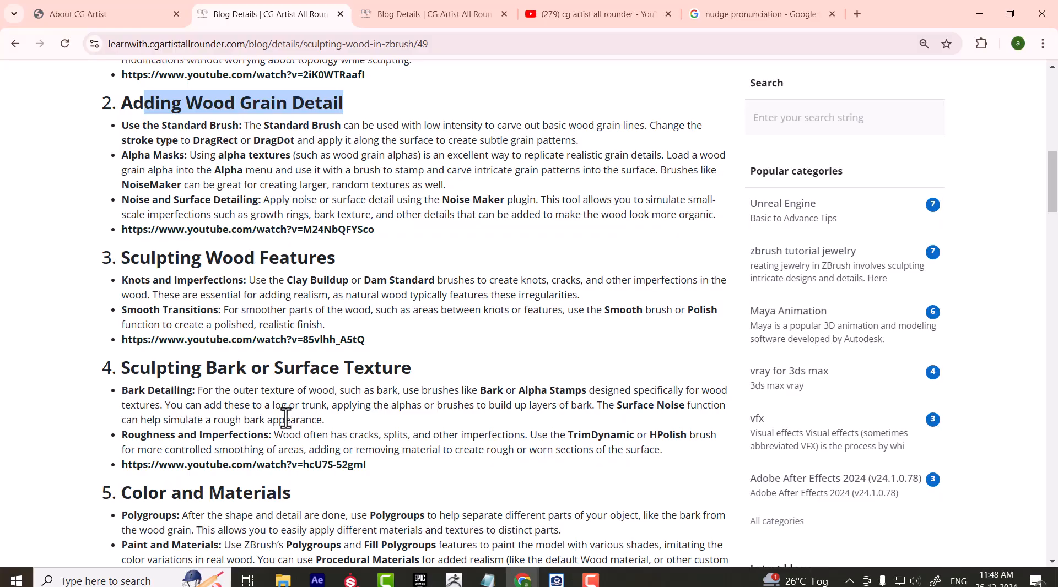
{"action": "key", "text": "alt+Tab"}
{"action": "left_click_drag", "start_coordinate": [597, 406], "coordinate": [693, 430]}
{"action": "key", "text": "shift+f"}
{"action": "left_click_drag", "start_coordinate": [757, 422], "coordinate": [764, 437]}
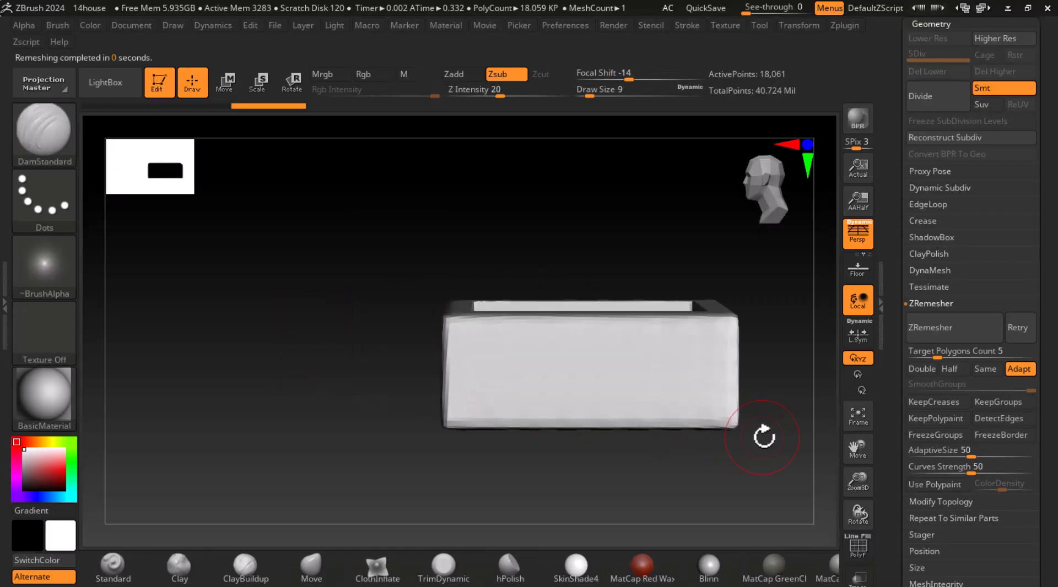
Step: Restore the ACDSee reference image window and minimize the browser so the reference floats over ZBrush
{"action": "key", "text": "alt+Tab"}
{"action": "key", "text": "alt+Tab"}
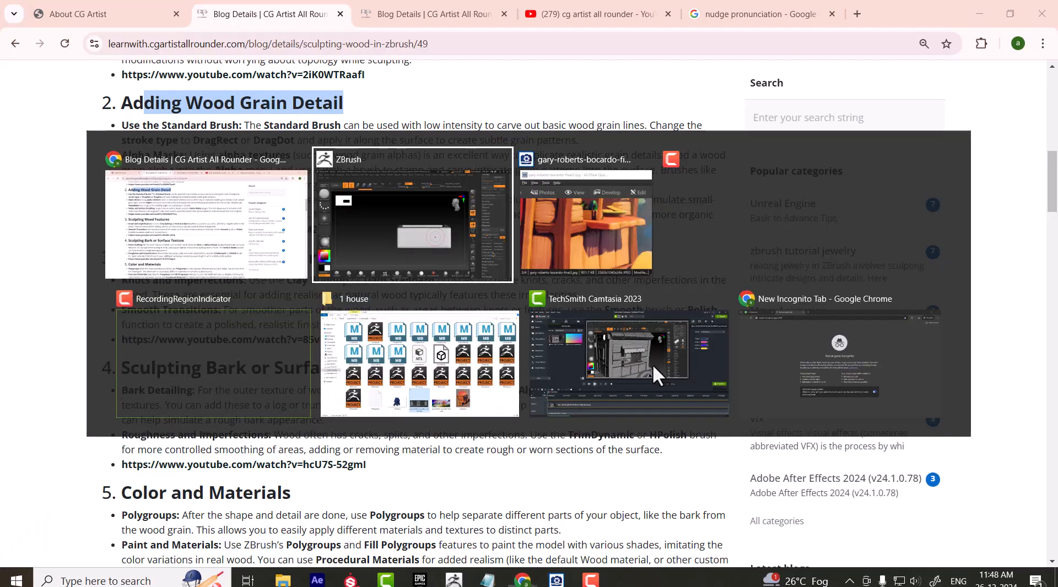
{"action": "left_click", "coordinate": [594, 258]}
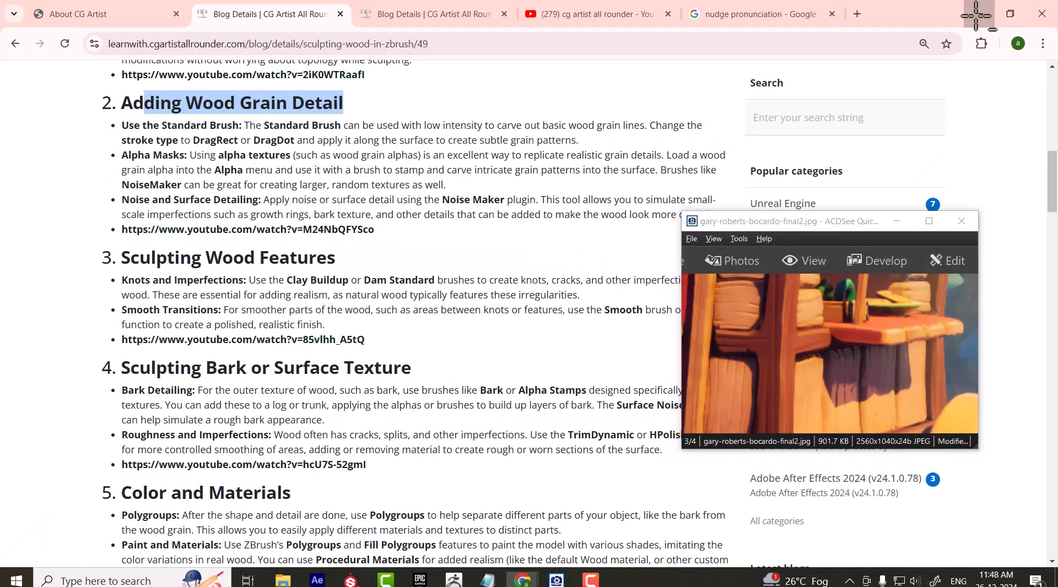
{"action": "left_click", "coordinate": [979, 14]}
Step: Subdivide the box once and carve horizontal wood grain lines across its tapered front side with DamStandard at Draw Size 4
{"action": "left_click_drag", "start_coordinate": [304, 245], "coordinate": [534, 259]}
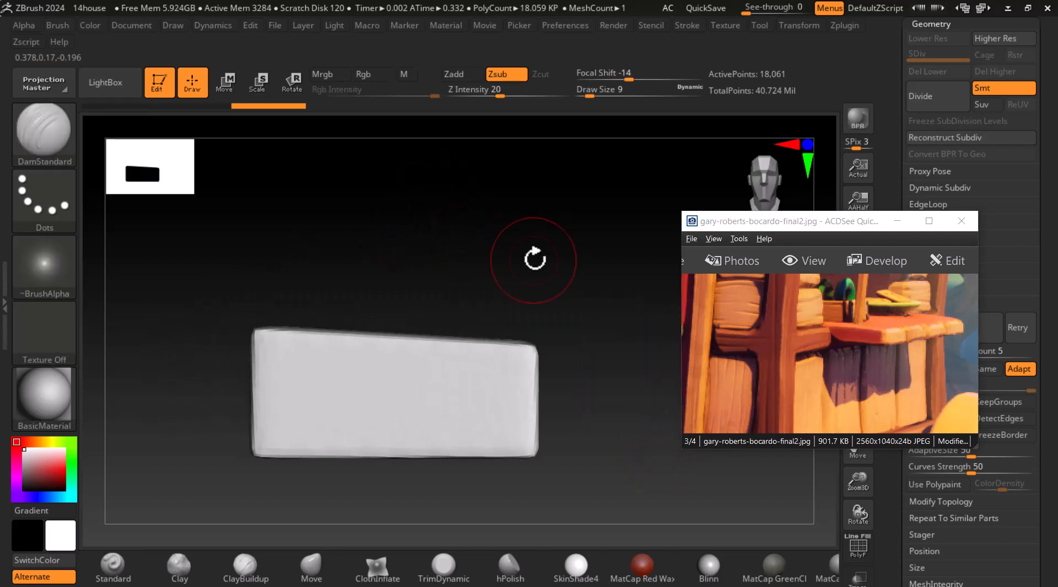
{"action": "key", "text": "ctrl+d"}
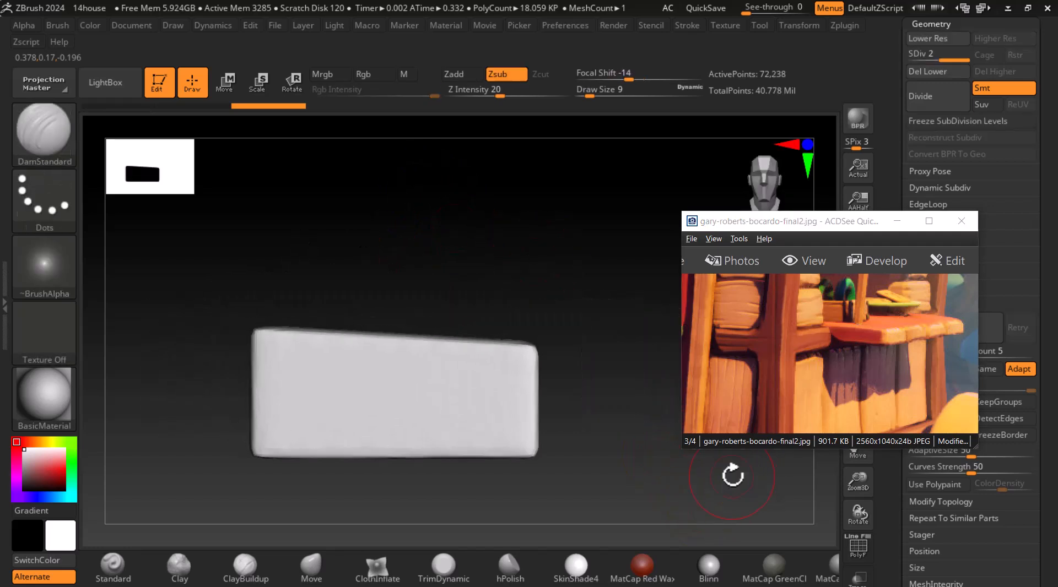
{"action": "key", "text": "["}
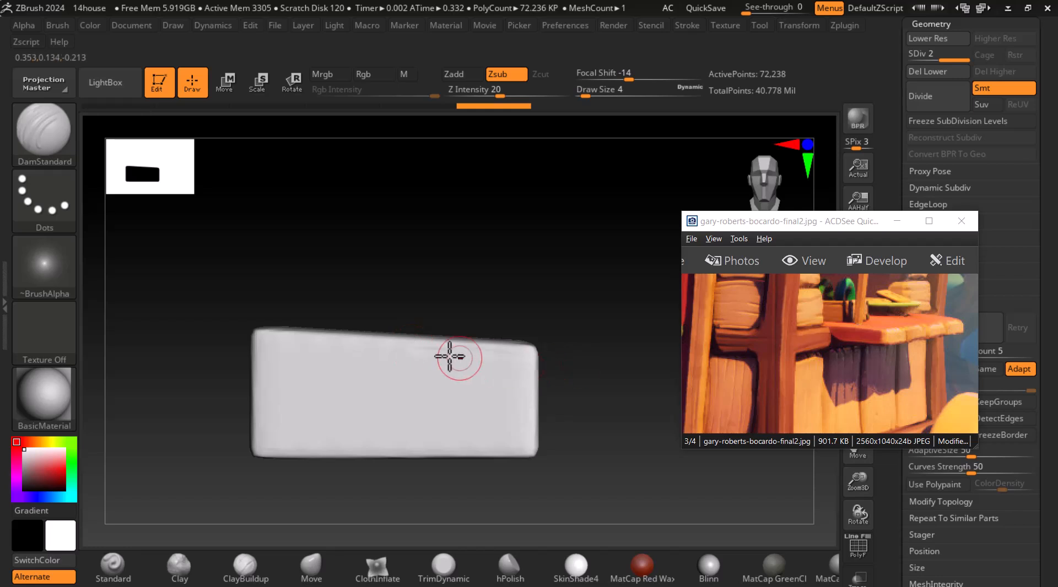
{"action": "left_click_drag", "start_coordinate": [582, 388], "coordinate": [623, 382], "text": "alt"}
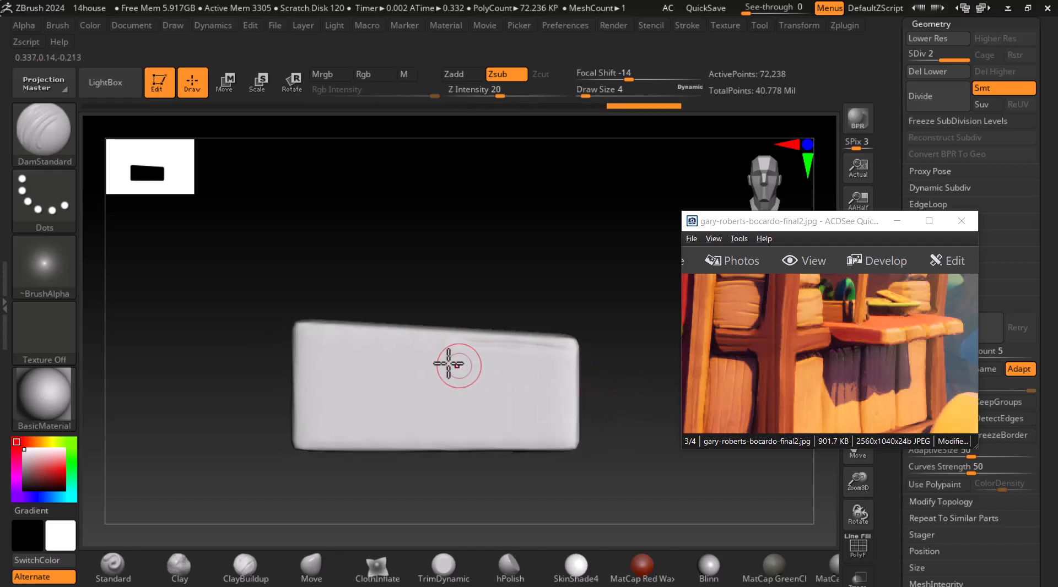
{"action": "left_click_drag", "start_coordinate": [393, 363], "coordinate": [514, 368]}
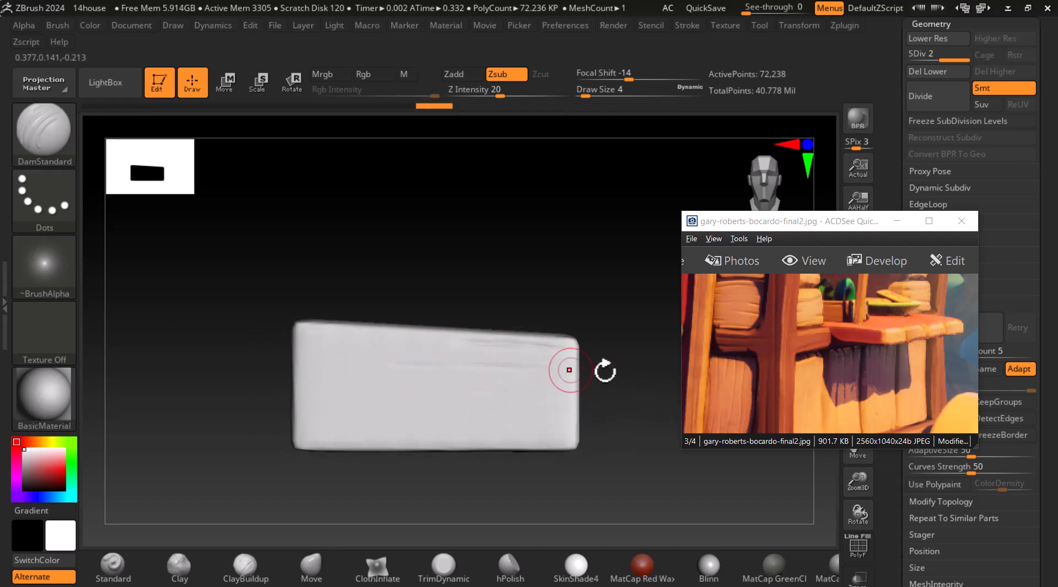
{"action": "left_click_drag", "start_coordinate": [355, 400], "coordinate": [395, 401]}
{"action": "left_click_drag", "start_coordinate": [354, 384], "coordinate": [414, 384]}
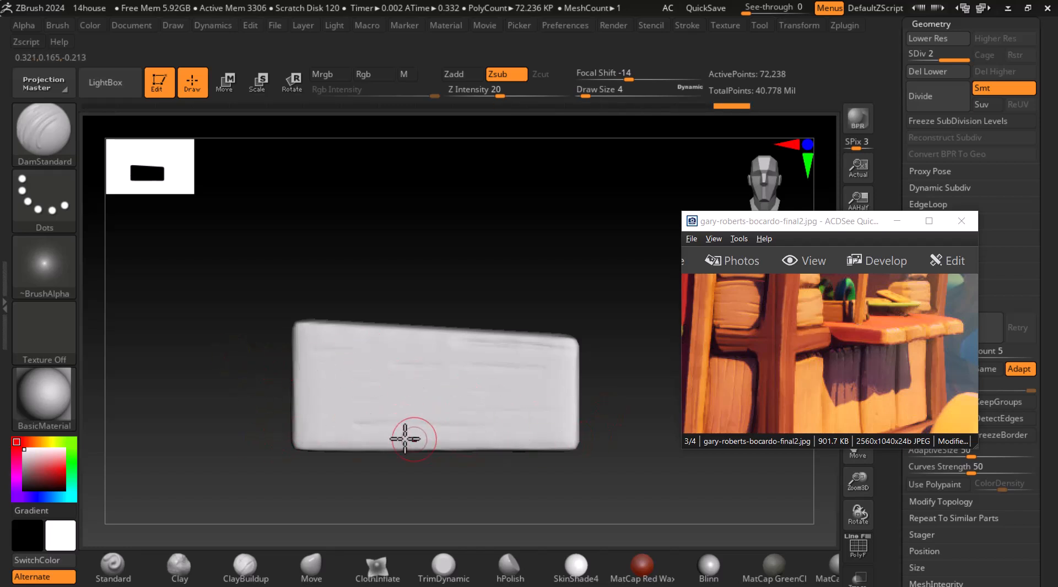
{"action": "left_click_drag", "start_coordinate": [414, 421], "coordinate": [543, 394]}
Step: Carve horizontal wood grain lines into the box's lower end wall with the DamStandard brush
{"action": "mouse_move", "coordinate": [556, 392]}
{"action": "right_mouse_down"}
{"action": "mouse_move", "coordinate": [562, 407]}
{"action": "mouse_move", "coordinate": [385, 448]}
{"action": "mouse_move", "coordinate": [465, 465]}
{"action": "mouse_move", "coordinate": [434, 378]}
{"action": "right_mouse_up"}
{"action": "mouse_move", "coordinate": [434, 379]}
{"action": "left_mouse_down"}
{"action": "mouse_move", "coordinate": [245, 349]}
{"action": "mouse_move", "coordinate": [496, 359]}
{"action": "left_mouse_up"}
{"action": "left_click_drag", "start_coordinate": [408, 389], "coordinate": [538, 406]}
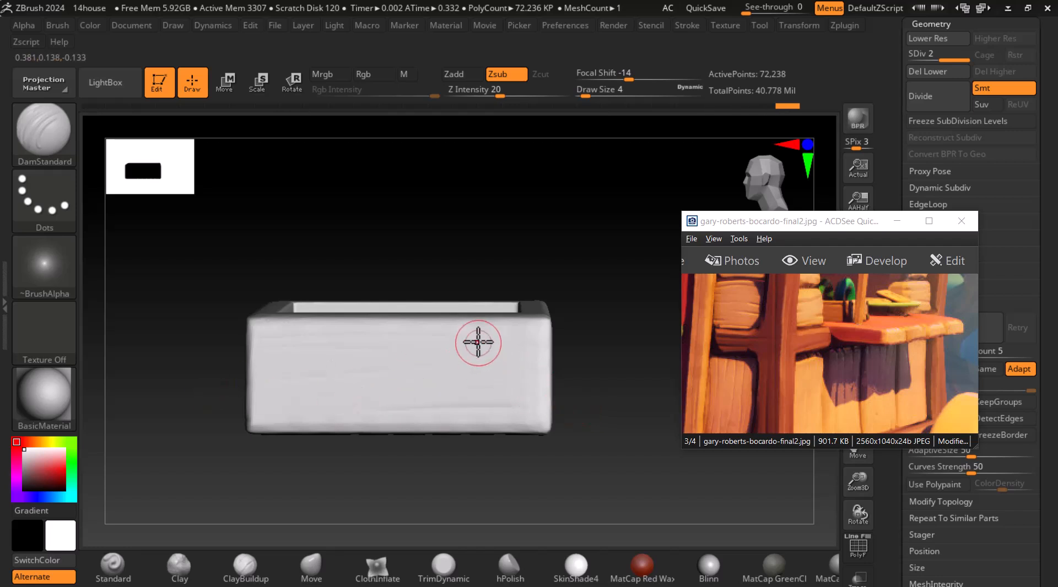
{"action": "mouse_move", "coordinate": [366, 390]}
{"action": "left_mouse_down"}
{"action": "mouse_move", "coordinate": [177, 401]}
{"action": "mouse_move", "coordinate": [291, 422]}
{"action": "left_mouse_up"}
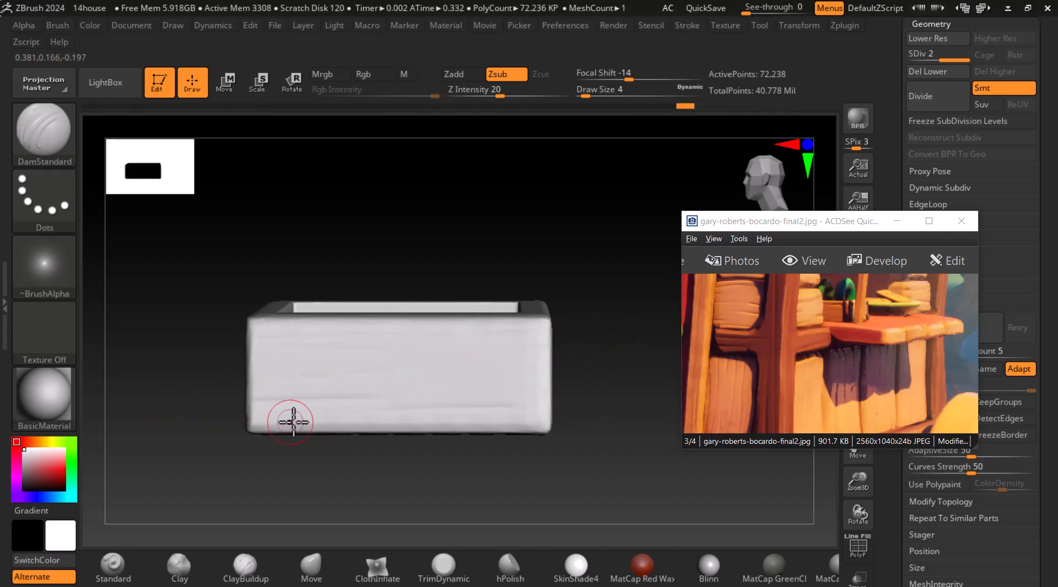
Step: Carve horizontal wood grain lines across the opposite tapered side of the box with DamStandard
{"action": "mouse_move", "coordinate": [623, 398]}
{"action": "left_mouse_down"}
{"action": "mouse_move", "coordinate": [385, 427]}
{"action": "mouse_move", "coordinate": [524, 344]}
{"action": "left_mouse_up"}
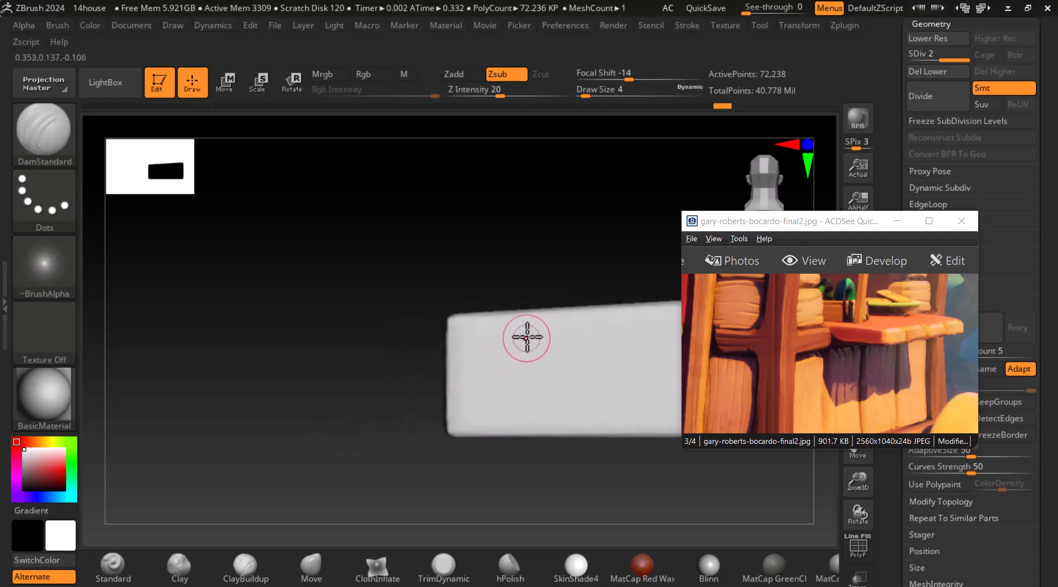
{"action": "left_click_drag", "start_coordinate": [612, 374], "coordinate": [410, 380]}
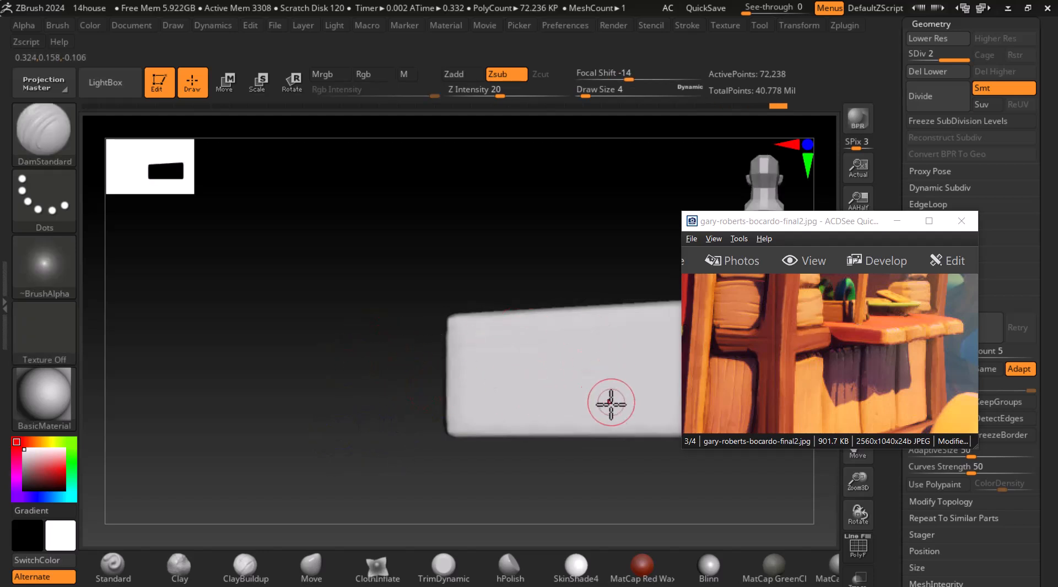
{"action": "left_click_drag", "start_coordinate": [462, 456], "coordinate": [302, 451], "text": "alt"}
{"action": "left_click_drag", "start_coordinate": [422, 334], "coordinate": [637, 322]}
{"action": "left_click_drag", "start_coordinate": [535, 319], "coordinate": [600, 319]}
{"action": "left_click_drag", "start_coordinate": [453, 378], "coordinate": [607, 368]}
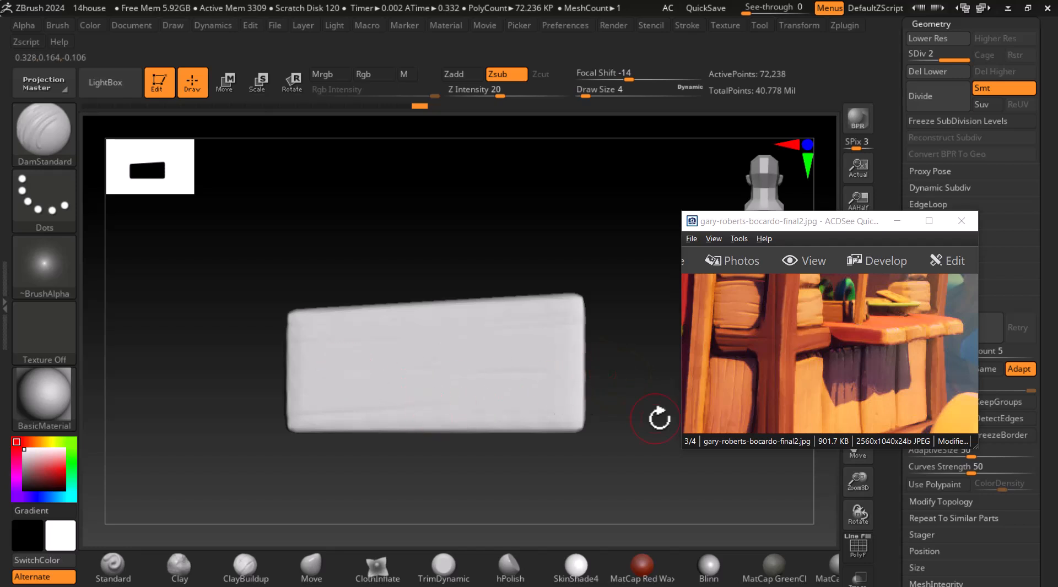
Step: Carve horizontal wood grain lines over the full width of the box's taller end wall with DamStandard
{"action": "left_click_drag", "start_coordinate": [523, 443], "coordinate": [680, 471]}
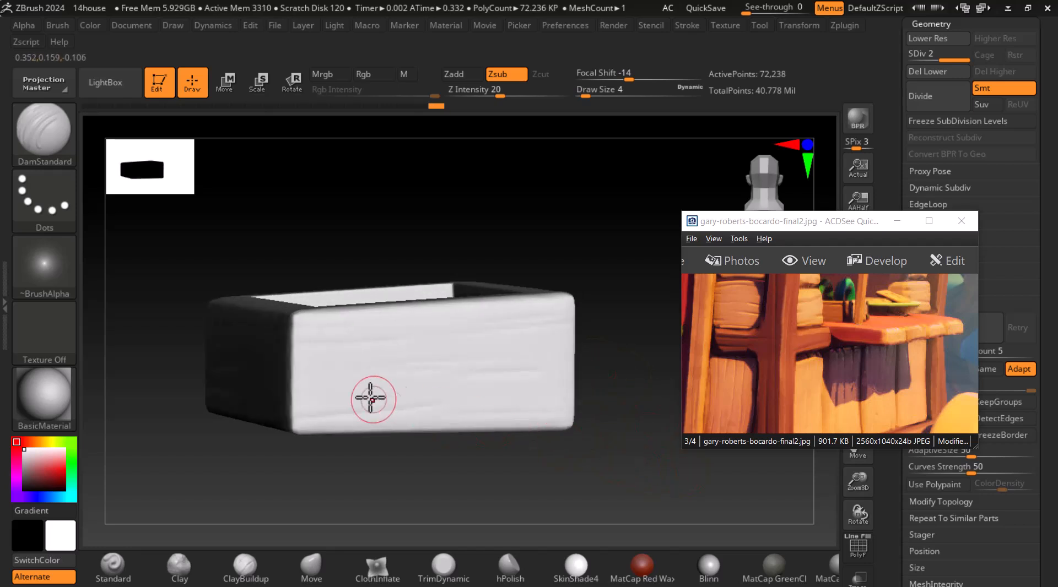
{"action": "left_click_drag", "start_coordinate": [620, 413], "coordinate": [560, 467]}
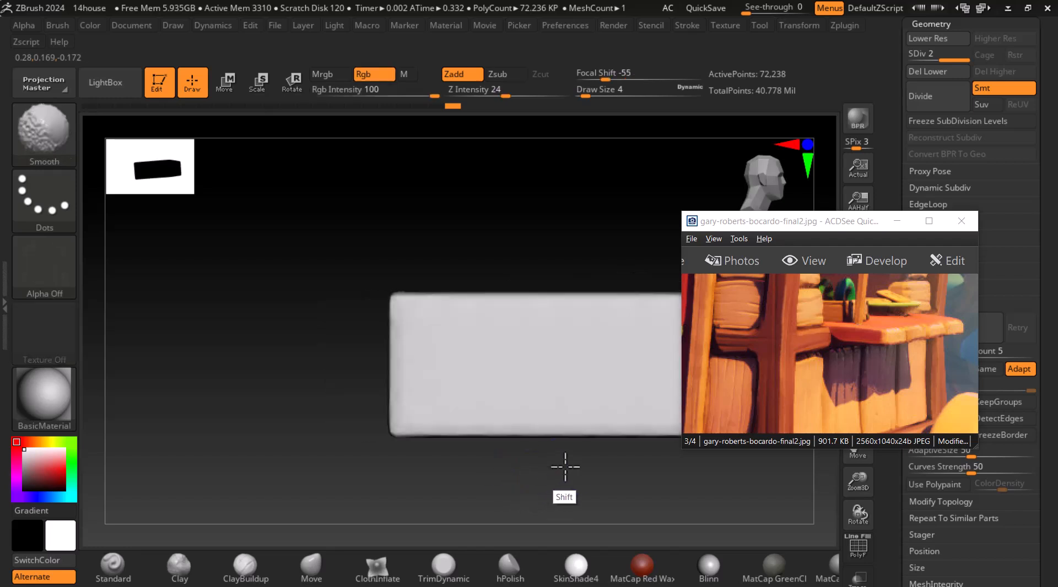
{"action": "left_click_drag", "start_coordinate": [361, 368], "coordinate": [275, 365], "text": "alt"}
{"action": "left_click_drag", "start_coordinate": [309, 330], "coordinate": [579, 331]}
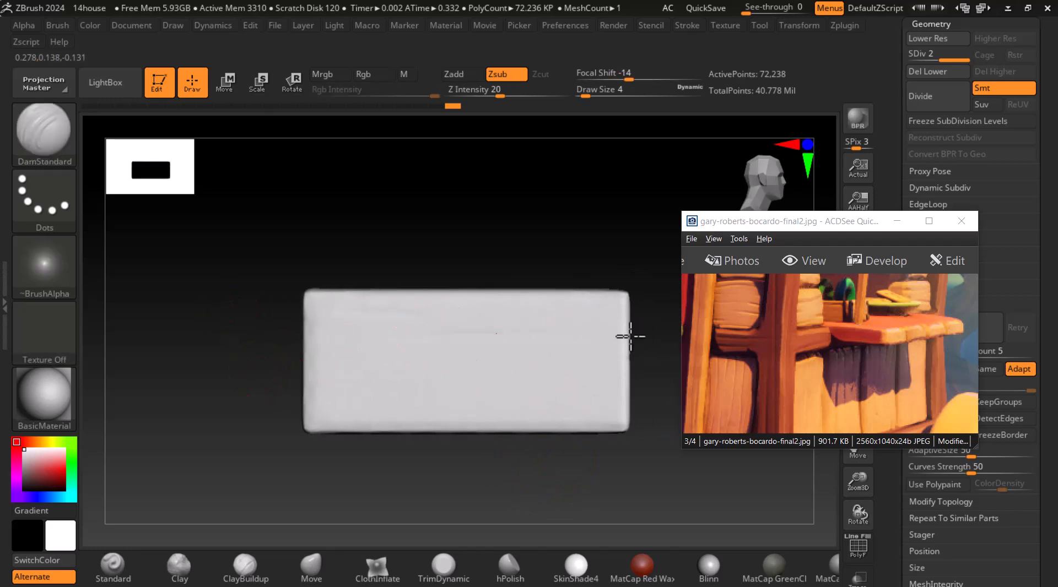
{"action": "left_click_drag", "start_coordinate": [319, 354], "coordinate": [547, 378]}
{"action": "left_click_drag", "start_coordinate": [291, 379], "coordinate": [357, 382]}
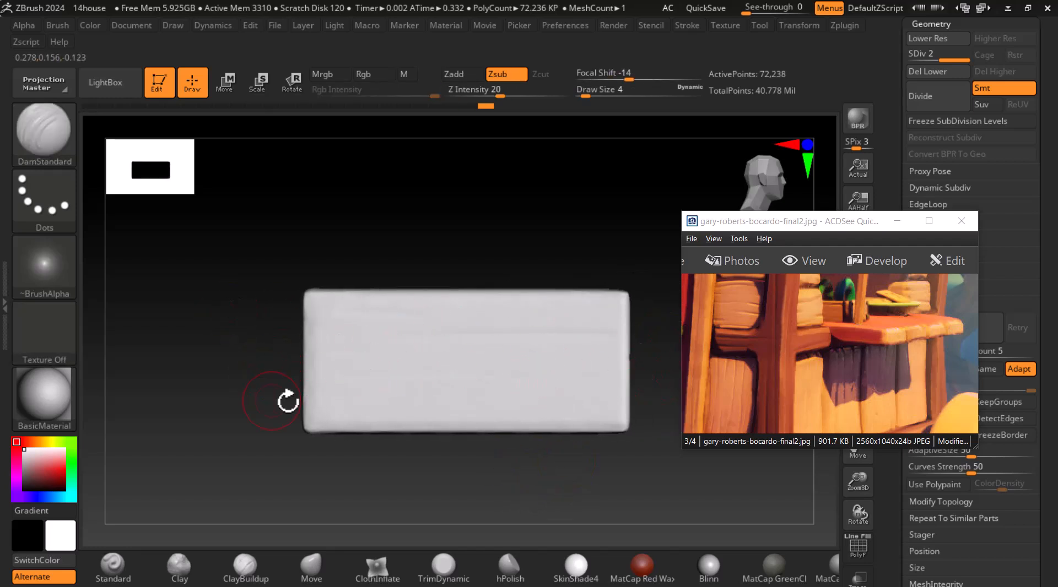
{"action": "left_click_drag", "start_coordinate": [385, 421], "coordinate": [656, 423]}
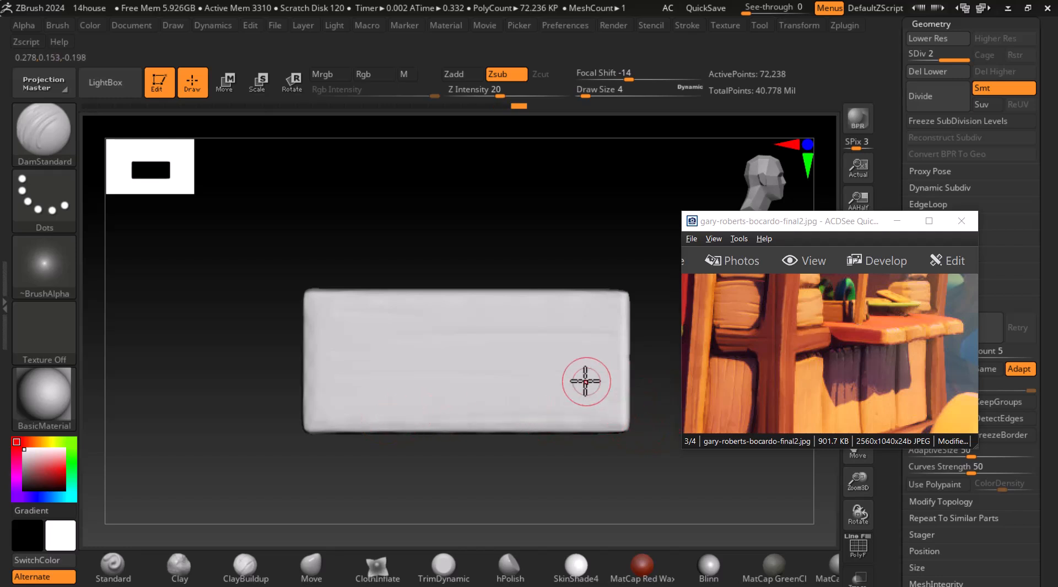
{"action": "left_click_drag", "start_coordinate": [577, 318], "coordinate": [614, 325]}
{"action": "left_click_drag", "start_coordinate": [387, 316], "coordinate": [309, 314]}
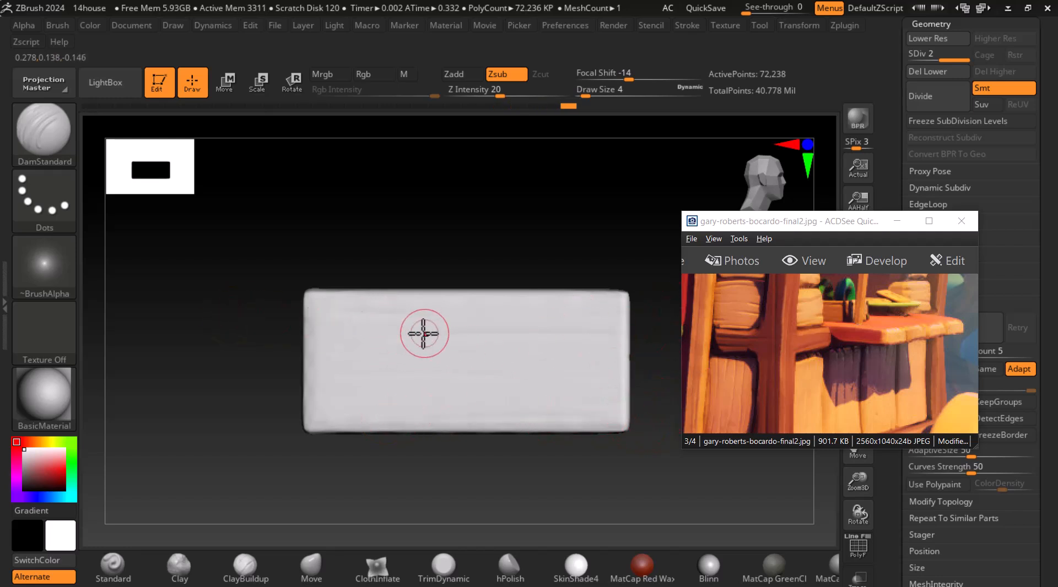
{"action": "left_click_drag", "start_coordinate": [408, 355], "coordinate": [270, 343]}
{"action": "left_click_drag", "start_coordinate": [381, 421], "coordinate": [284, 433]}
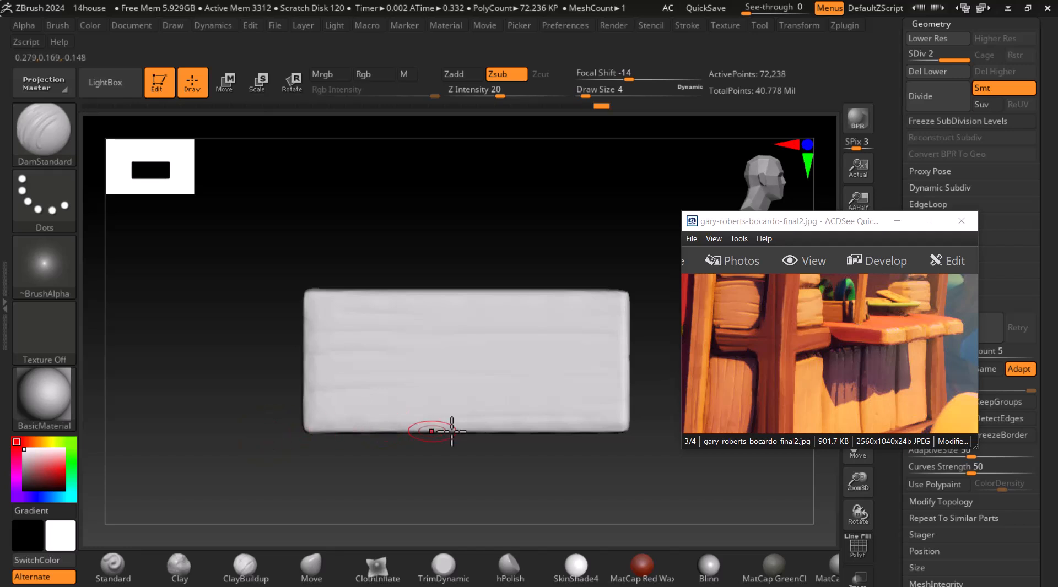
Step: Check the carved grain around the box and subdivide it to SDiv level 3
{"action": "mouse_move", "coordinate": [668, 438]}
{"action": "left_mouse_down"}
{"action": "mouse_move", "coordinate": [690, 477]}
{"action": "mouse_move", "coordinate": [674, 460]}
{"action": "left_mouse_up"}
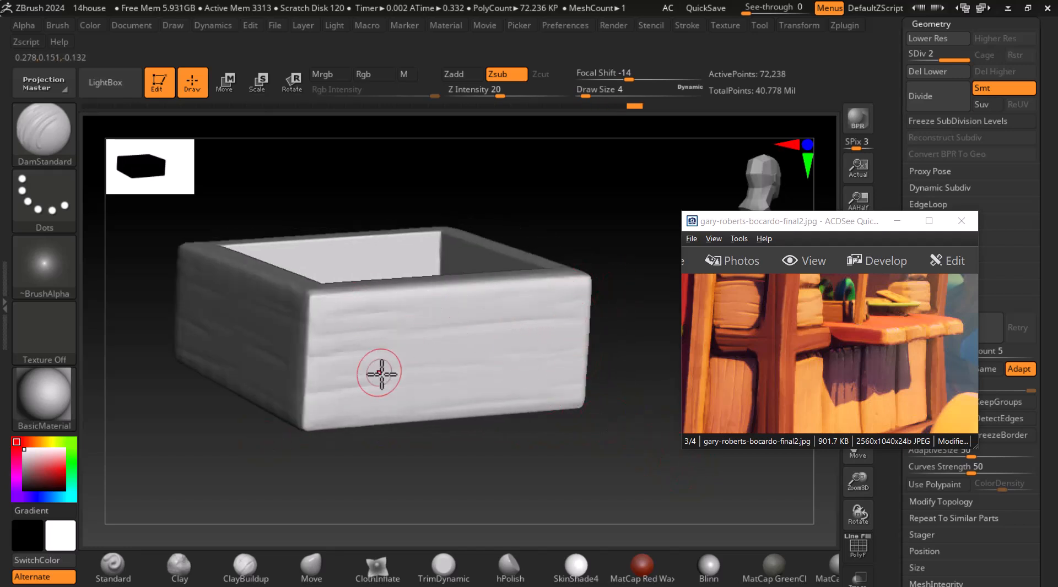
{"action": "left_click_drag", "start_coordinate": [520, 460], "coordinate": [686, 478]}
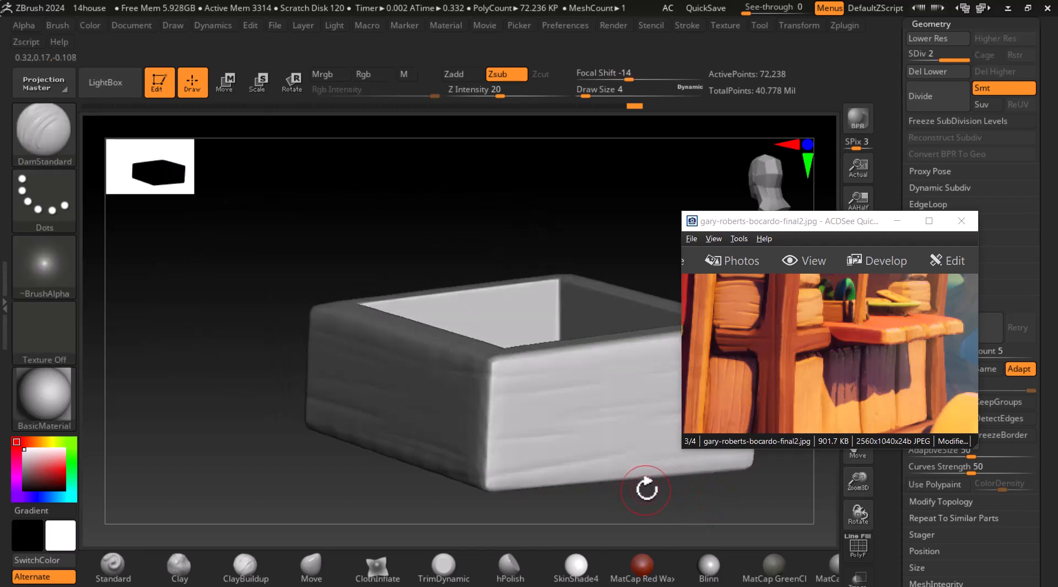
{"action": "key", "text": "ctrl+d"}
{"action": "left_click_drag", "start_coordinate": [643, 501], "coordinate": [759, 506]}
{"action": "left_click_drag", "start_coordinate": [556, 483], "coordinate": [524, 521], "text": "shift"}
Step: Build up the wood grain on the box's sides with the ClayBuildup brush at Z Intensity 7 and Draw Size 4
{"action": "left_click", "coordinate": [245, 564]}
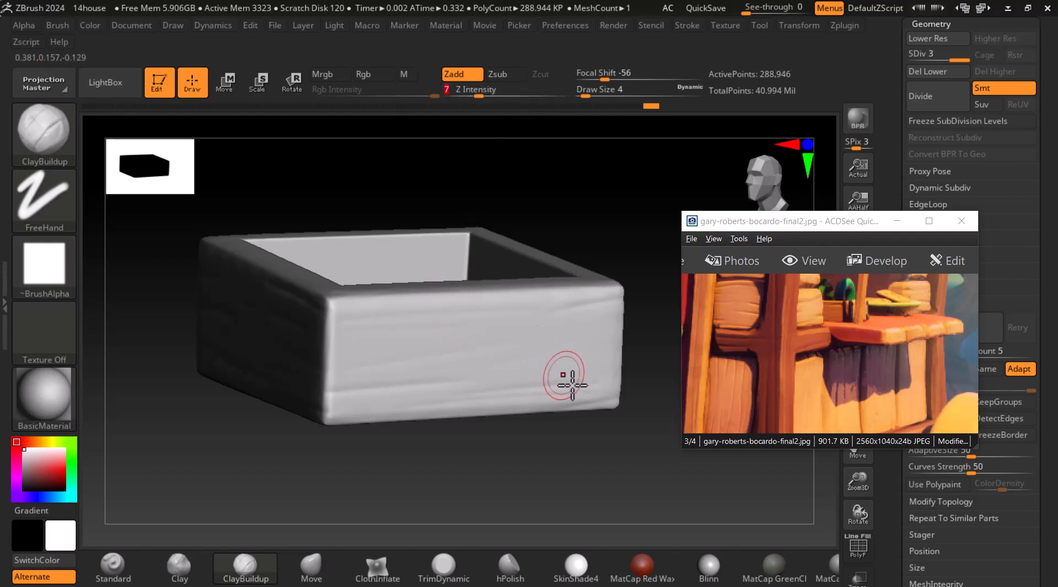
{"action": "left_click_drag", "start_coordinate": [555, 366], "coordinate": [533, 371], "text": "shift"}
{"action": "left_click_drag", "start_coordinate": [479, 396], "coordinate": [613, 396], "text": "alt"}
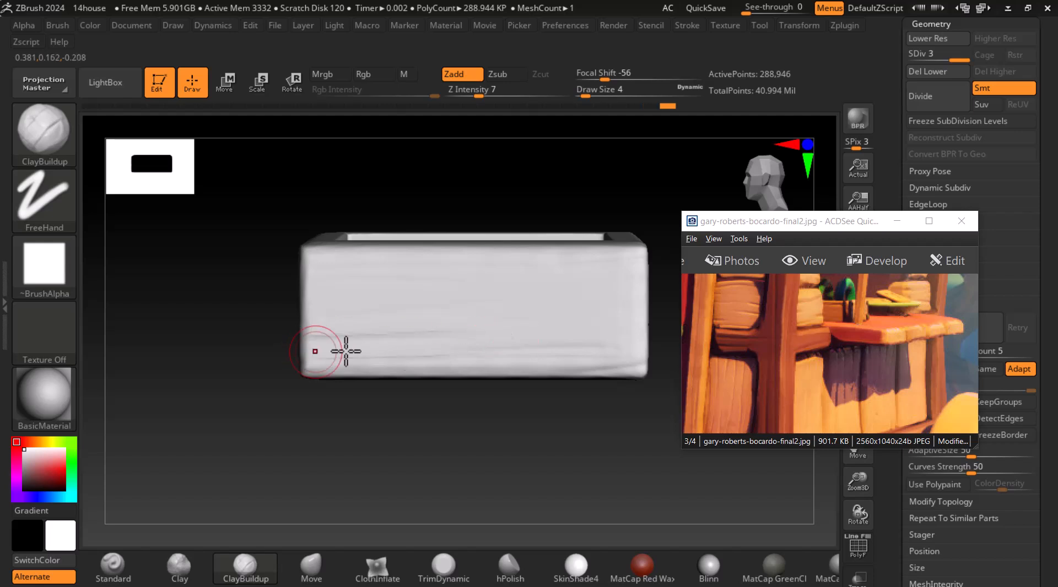
{"action": "mouse_move", "coordinate": [659, 358]}
{"action": "left_mouse_down"}
{"action": "mouse_move", "coordinate": [555, 371]}
{"action": "mouse_move", "coordinate": [494, 359]}
{"action": "mouse_move", "coordinate": [579, 444]}
{"action": "mouse_move", "coordinate": [663, 461]}
{"action": "mouse_move", "coordinate": [610, 450]}
{"action": "mouse_move", "coordinate": [663, 478]}
{"action": "mouse_move", "coordinate": [668, 461]}
{"action": "left_mouse_up"}
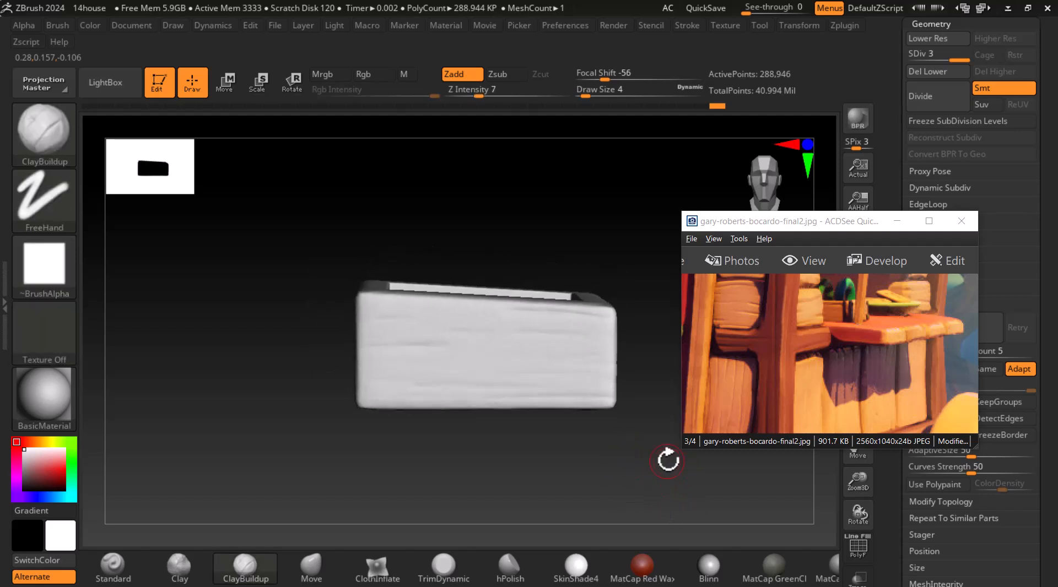
{"action": "left_click_drag", "start_coordinate": [662, 411], "coordinate": [668, 448], "text": "shift"}
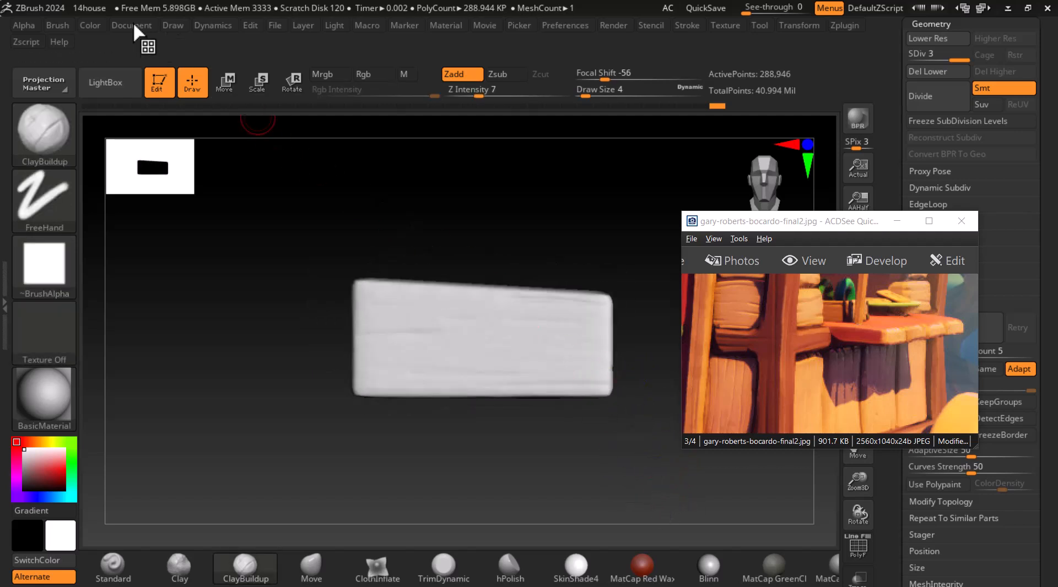
Step: Dock the Light palette beside the canvas and move the light to the upper left of the preview sphere
{"action": "left_click", "coordinate": [323, 28]}
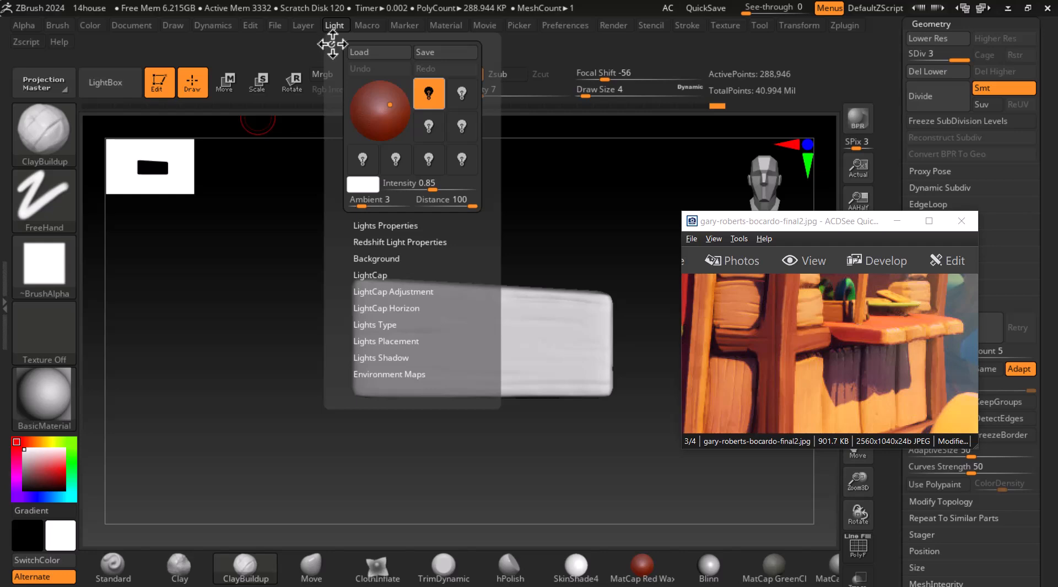
{"action": "left_click", "coordinate": [331, 41]}
{"action": "left_click", "coordinate": [64, 108]}
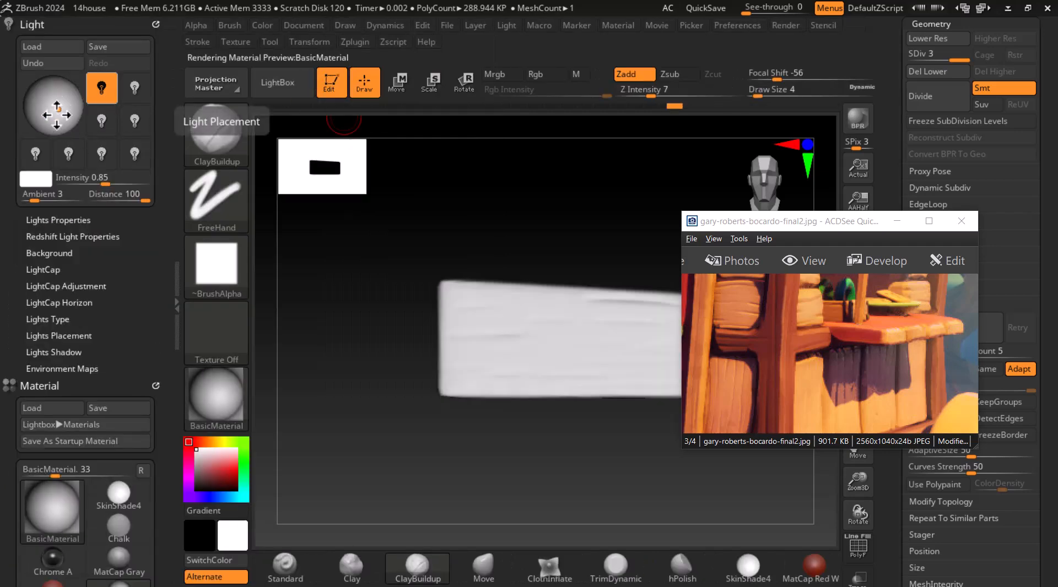
{"action": "left_click_drag", "start_coordinate": [64, 109], "coordinate": [41, 111]}
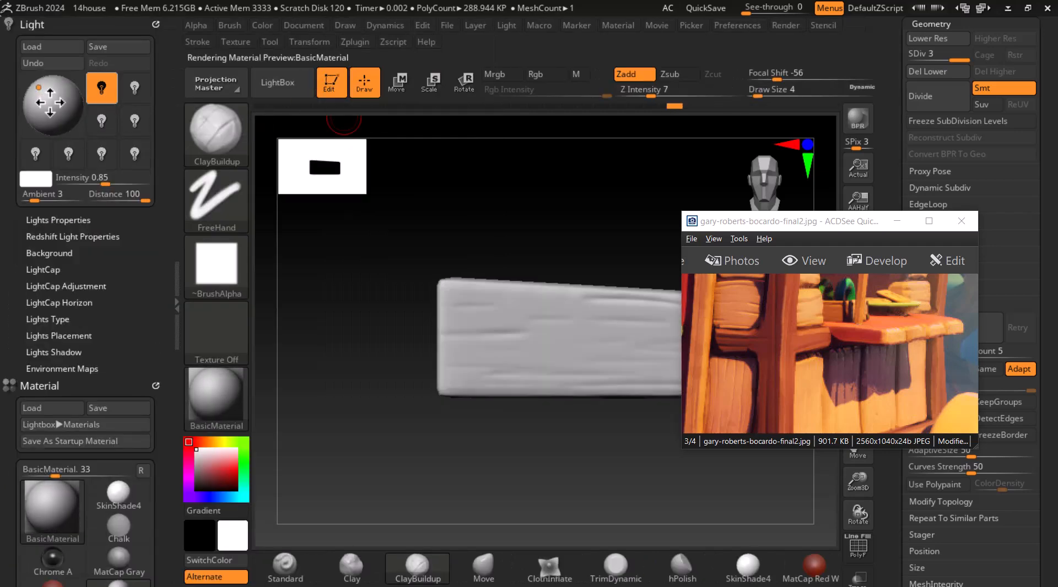
Step: Add more ClayBuildup strokes along the grain on the lower end wall and both tapered sides of the box
{"action": "left_click_drag", "start_coordinate": [632, 467], "coordinate": [513, 464], "text": "alt"}
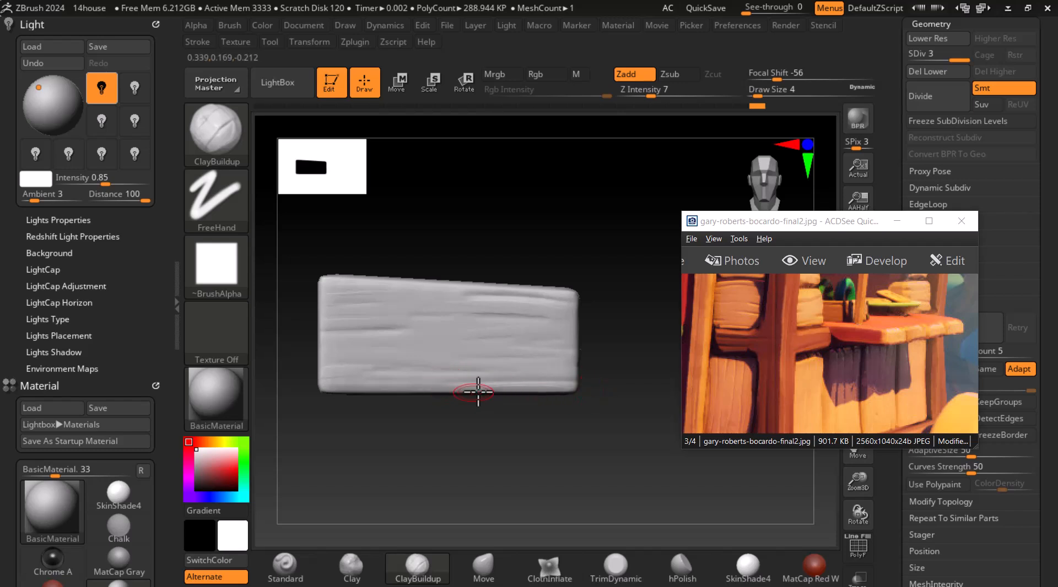
{"action": "mouse_move", "coordinate": [614, 386]}
{"action": "left_mouse_down"}
{"action": "mouse_move", "coordinate": [597, 437]}
{"action": "mouse_move", "coordinate": [614, 489]}
{"action": "mouse_move", "coordinate": [632, 493]}
{"action": "mouse_move", "coordinate": [562, 478]}
{"action": "left_mouse_up"}
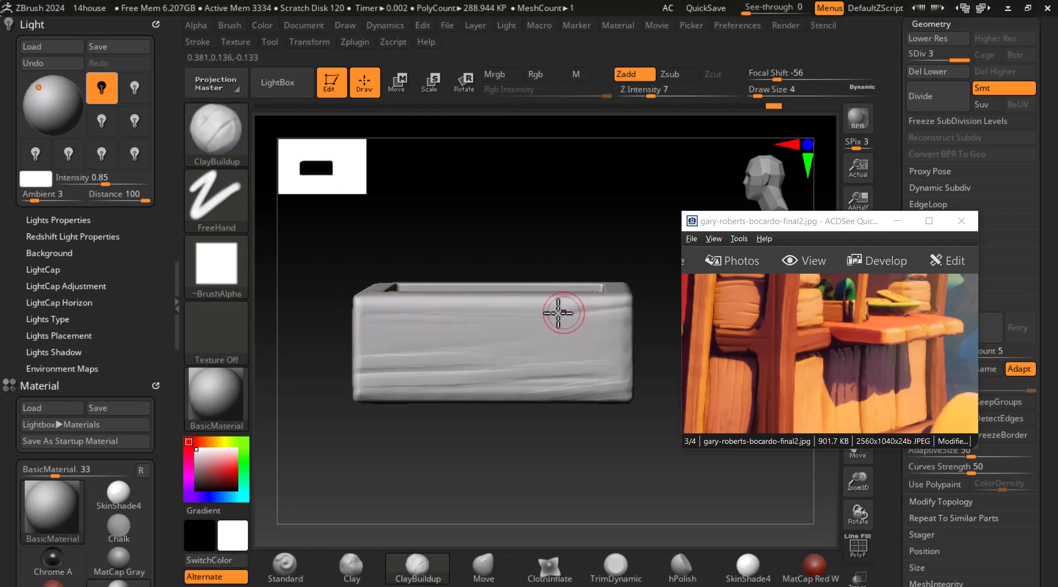
{"action": "left_click_drag", "start_coordinate": [352, 354], "coordinate": [553, 354]}
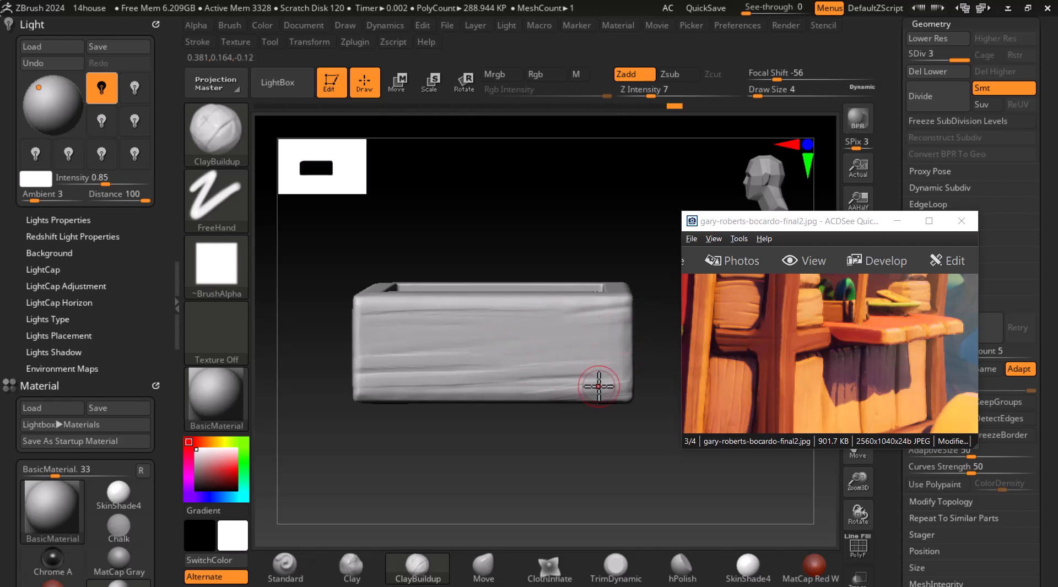
{"action": "left_click_drag", "start_coordinate": [337, 389], "coordinate": [557, 512]}
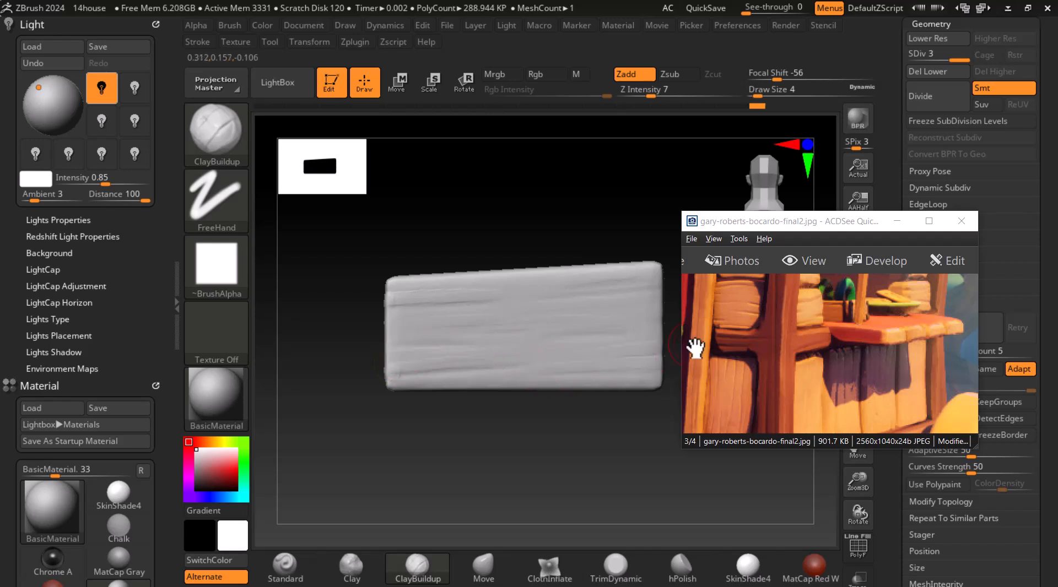
{"action": "left_click_drag", "start_coordinate": [338, 419], "coordinate": [465, 398]}
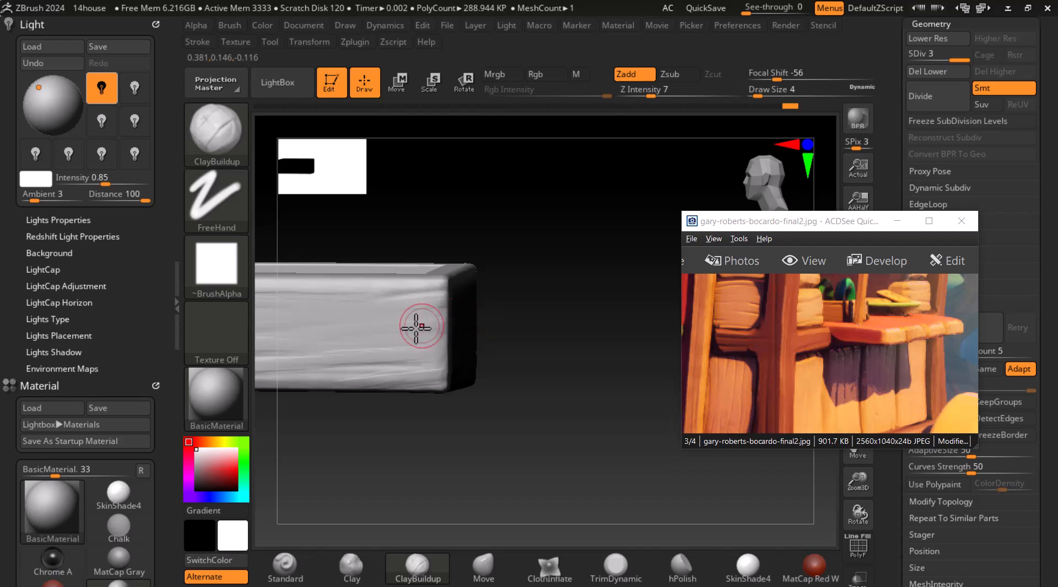
Step: Soften the carved wood grain along the box's long outer side with the Smooth brush
{"action": "key", "text": "shift"}
{"action": "mouse_move", "coordinate": [494, 427]}
{"action": "left_mouse_down", "text": "shift"}
{"action": "mouse_move", "coordinate": [515, 439]}
{"action": "mouse_move", "coordinate": [609, 330]}
{"action": "left_mouse_up", "text": "shift"}
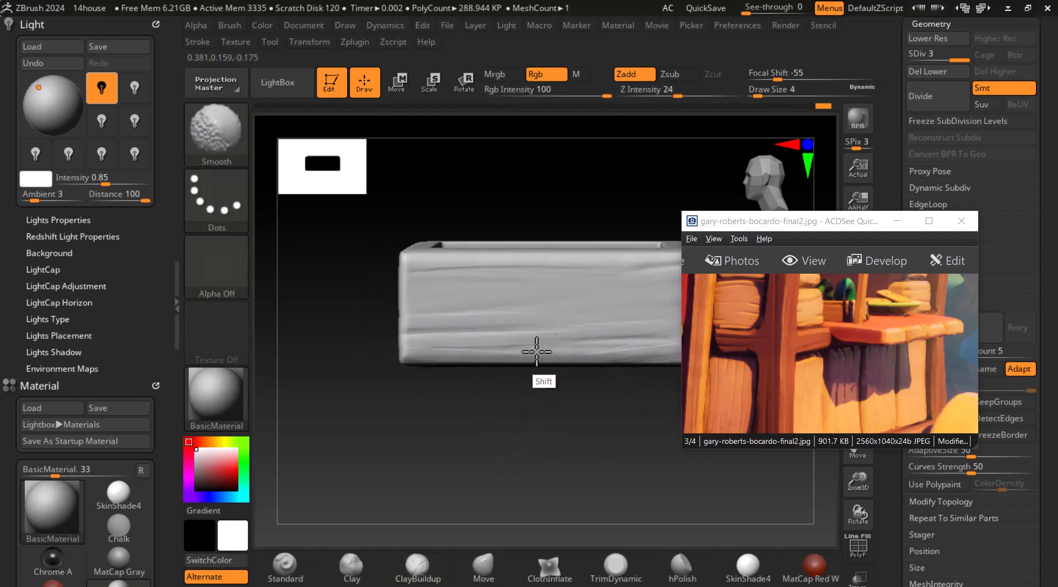
{"action": "left_click_drag", "start_coordinate": [610, 399], "coordinate": [415, 406], "text": "alt"}
{"action": "left_click_drag", "start_coordinate": [452, 347], "coordinate": [373, 347], "text": "shift"}
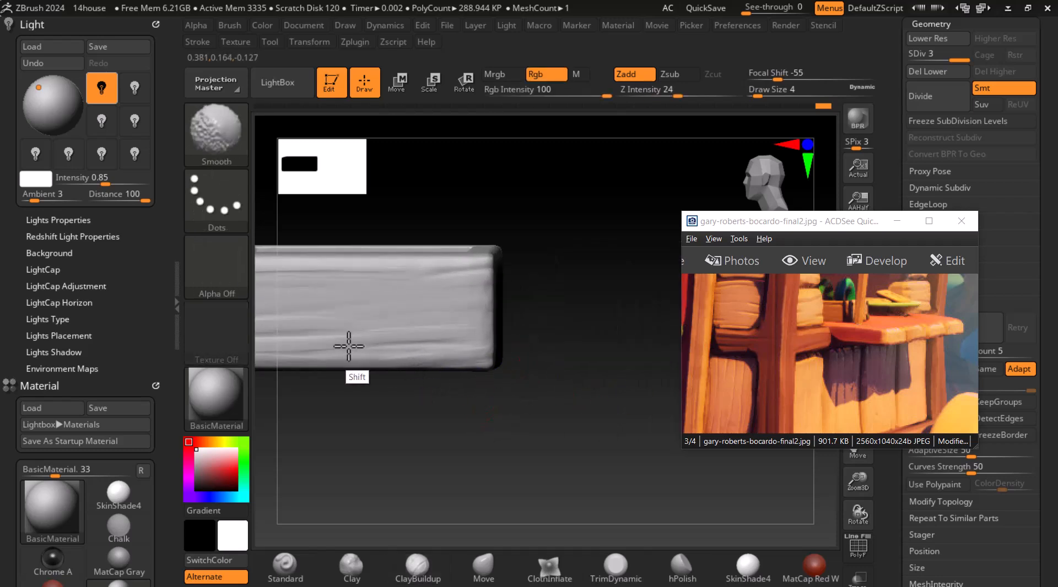
{"action": "left_click_drag", "start_coordinate": [588, 343], "coordinate": [595, 345], "text": "alt"}
Step: Smooth the wood grain on the box's tapered outer side
{"action": "left_click_drag", "start_coordinate": [269, 293], "coordinate": [616, 437]}
{"action": "key", "text": "shift"}
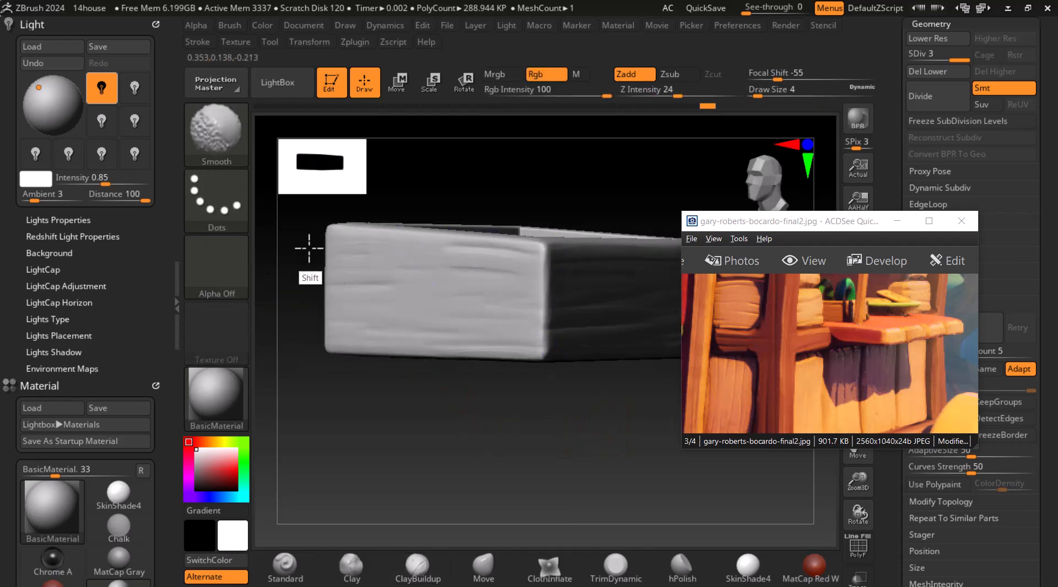
{"action": "left_click_drag", "start_coordinate": [595, 438], "coordinate": [624, 436], "text": "shift"}
{"action": "key", "text": "shift"}
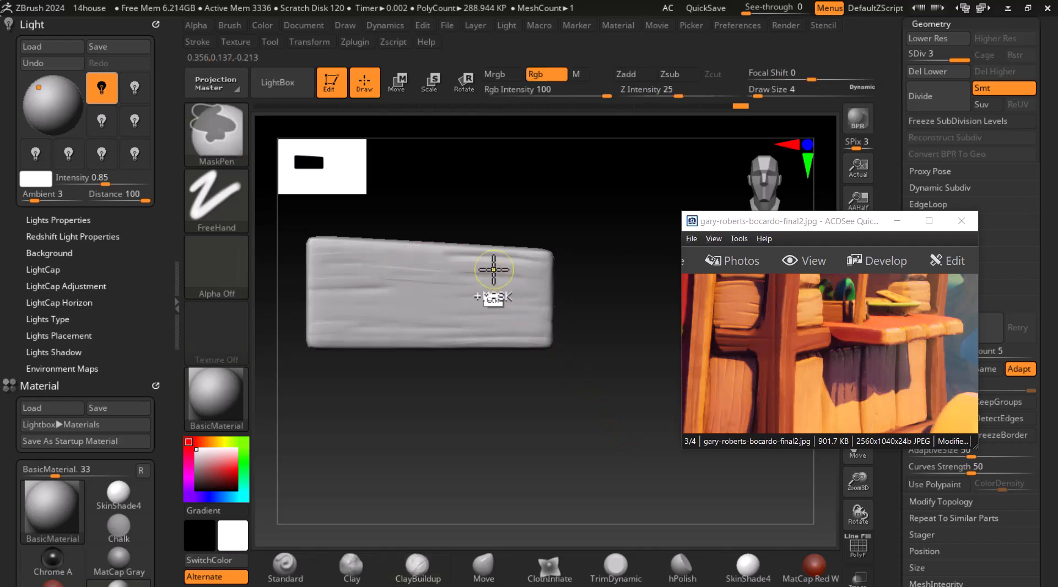
{"action": "mouse_move", "coordinate": [573, 406]}
{"action": "left_mouse_down"}
{"action": "mouse_move", "coordinate": [538, 455]}
{"action": "mouse_move", "coordinate": [604, 402]}
{"action": "left_mouse_up"}
{"action": "left_click_drag", "start_coordinate": [676, 438], "coordinate": [671, 439]}
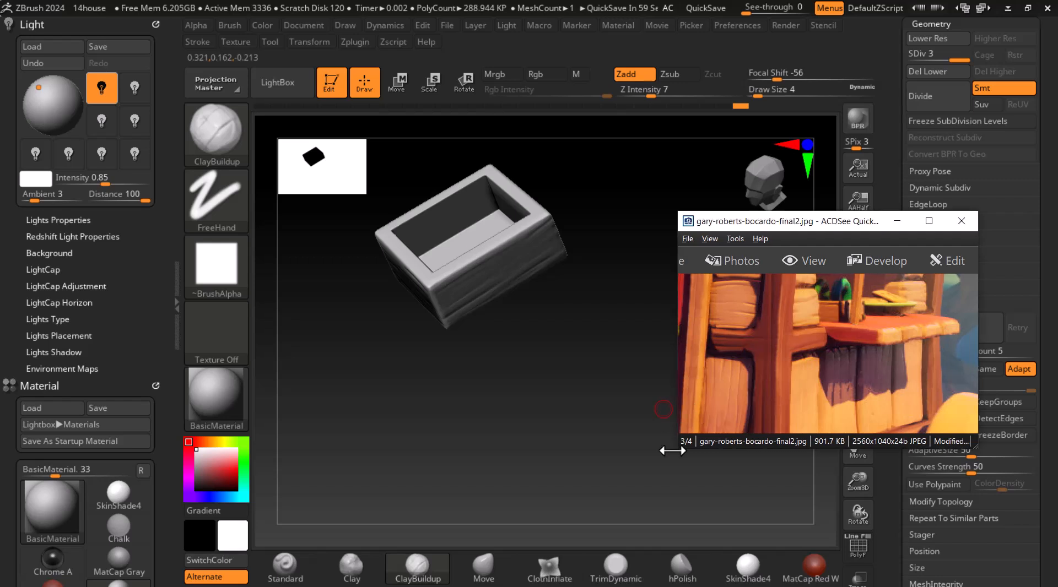
Step: Build up wood grain on the box's top rim and inner floor with ClayBuildup at Z Intensity 7
{"action": "left_click_drag", "start_coordinate": [597, 415], "coordinate": [432, 484], "text": "shift"}
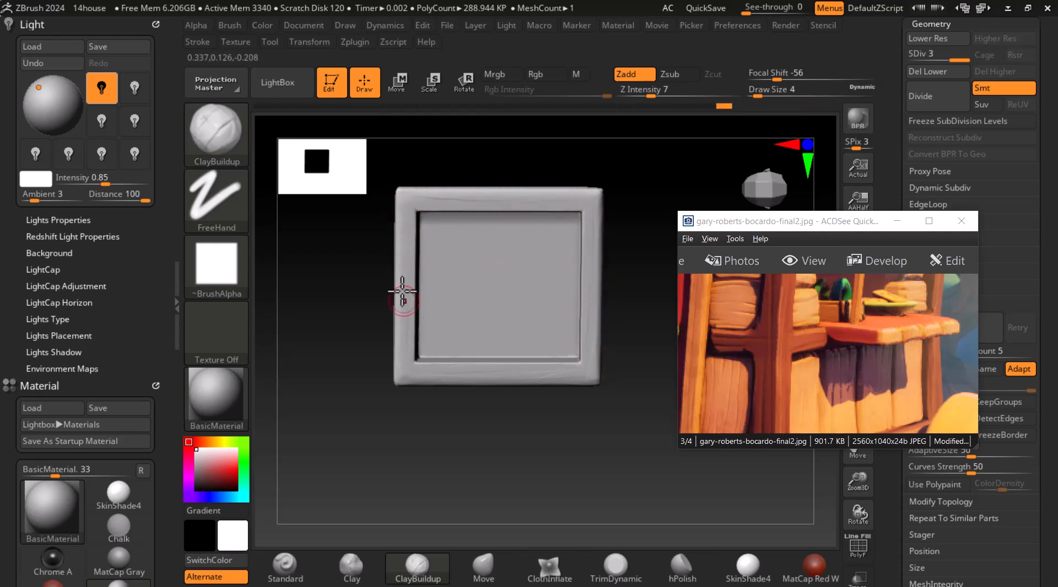
{"action": "mouse_move", "coordinate": [552, 447]}
{"action": "left_mouse_down"}
{"action": "mouse_move", "coordinate": [551, 378]}
{"action": "mouse_move", "coordinate": [594, 447]}
{"action": "mouse_move", "coordinate": [554, 438]}
{"action": "left_mouse_up"}
{"action": "mouse_move", "coordinate": [456, 274]}
{"action": "left_mouse_down"}
{"action": "mouse_move", "coordinate": [463, 359]}
{"action": "mouse_move", "coordinate": [514, 269]}
{"action": "mouse_move", "coordinate": [543, 335]}
{"action": "mouse_move", "coordinate": [552, 323]}
{"action": "left_mouse_up"}
{"action": "mouse_move", "coordinate": [600, 468]}
{"action": "left_mouse_down"}
{"action": "mouse_move", "coordinate": [612, 496]}
{"action": "mouse_move", "coordinate": [605, 488]}
{"action": "left_mouse_up"}
{"action": "mouse_move", "coordinate": [444, 342]}
{"action": "left_mouse_down"}
{"action": "mouse_move", "coordinate": [467, 392]}
{"action": "mouse_move", "coordinate": [470, 318]}
{"action": "mouse_move", "coordinate": [499, 394]}
{"action": "mouse_move", "coordinate": [486, 408]}
{"action": "mouse_move", "coordinate": [510, 291]}
{"action": "mouse_move", "coordinate": [545, 309]}
{"action": "mouse_move", "coordinate": [524, 329]}
{"action": "mouse_move", "coordinate": [557, 379]}
{"action": "left_mouse_up"}
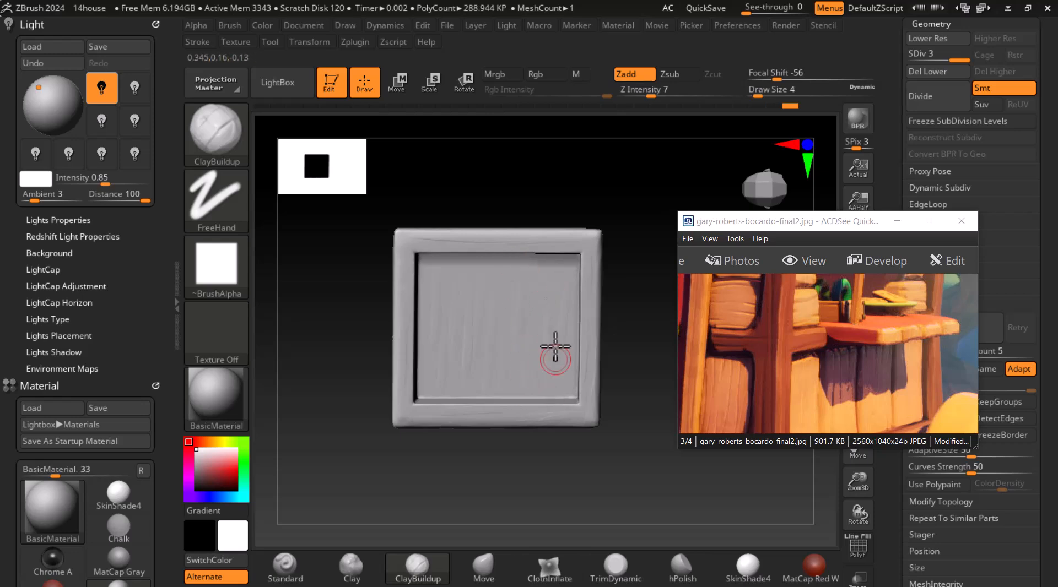
{"action": "left_click_drag", "start_coordinate": [666, 472], "coordinate": [658, 435]}
Step: Hide the reference image and carve grain lines into the box's rim and inner floor with the DamStandard brush at Z Intensity 20
{"action": "left_click", "coordinate": [217, 135]}
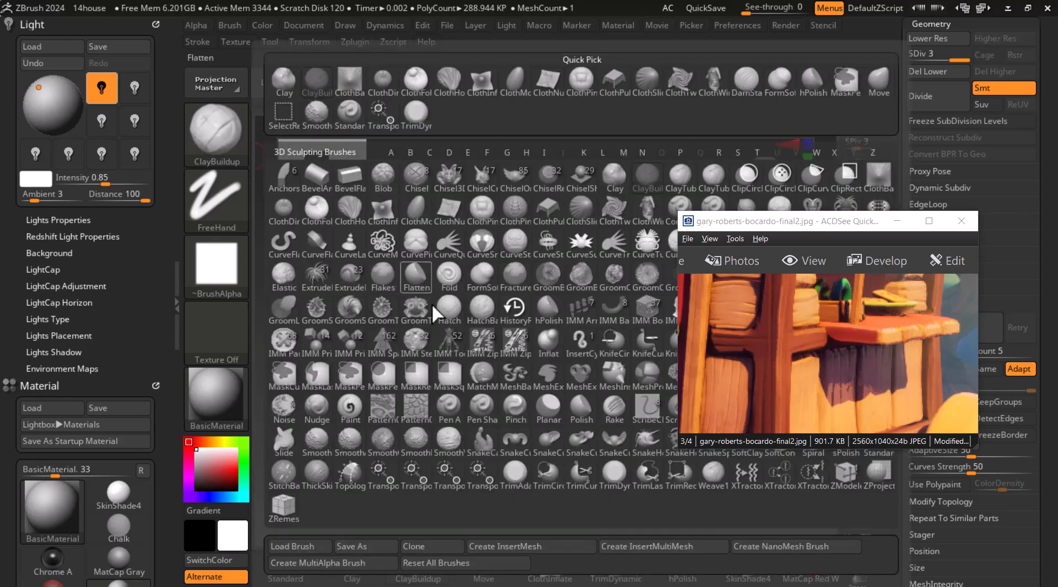
{"action": "key", "text": "d"}
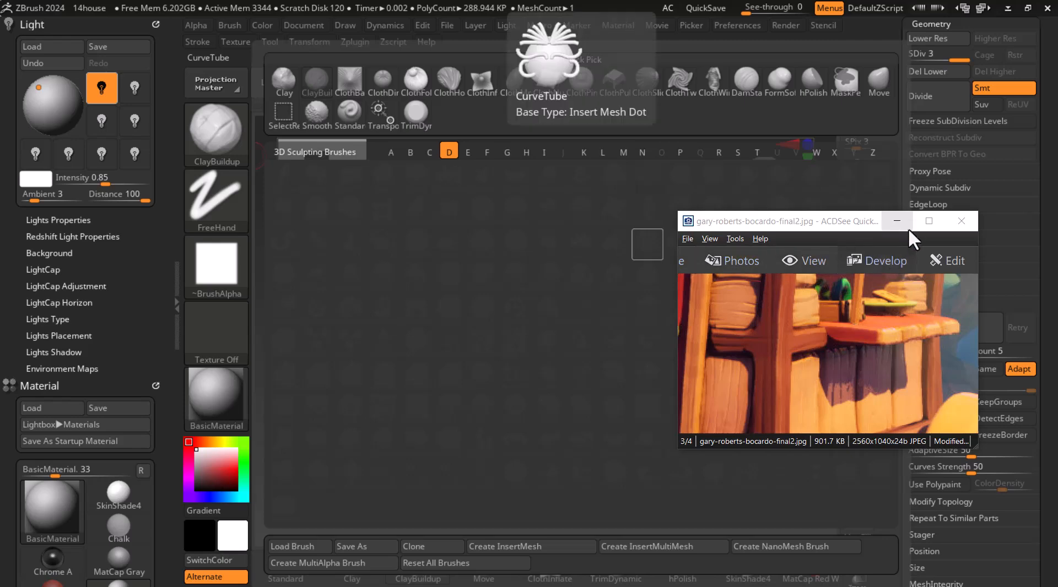
{"action": "left_click", "coordinate": [716, 243]}
{"action": "left_click_drag", "start_coordinate": [696, 368], "coordinate": [746, 397], "text": "shift"}
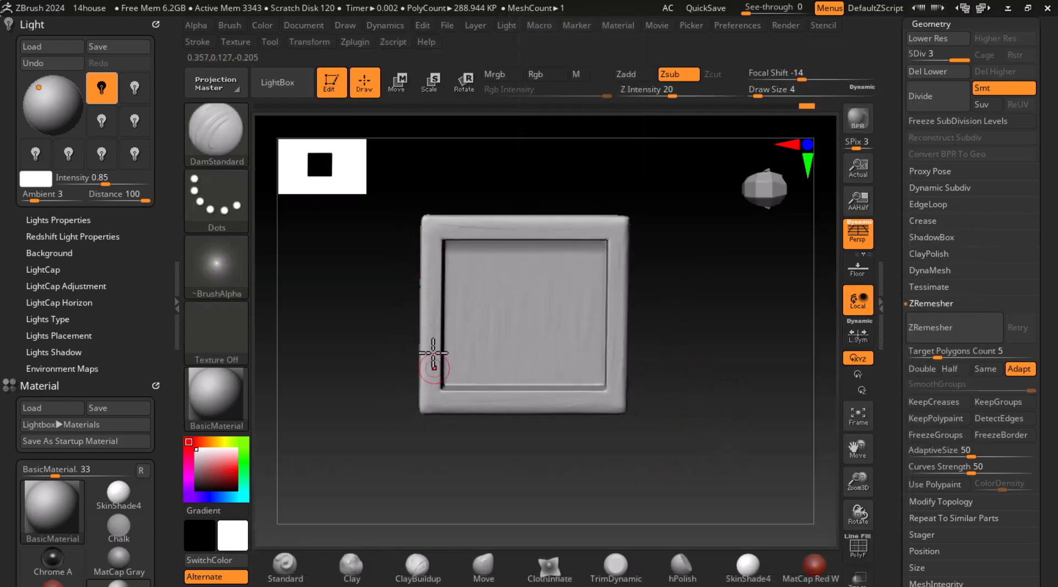
{"action": "left_click_drag", "start_coordinate": [451, 399], "coordinate": [573, 401]}
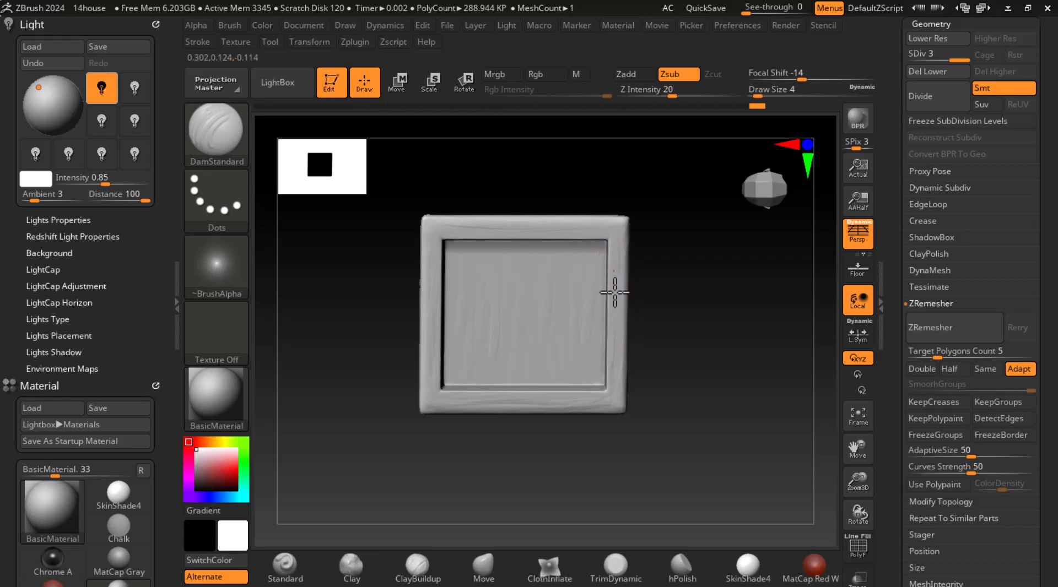
{"action": "left_click_drag", "start_coordinate": [435, 230], "coordinate": [450, 231]}
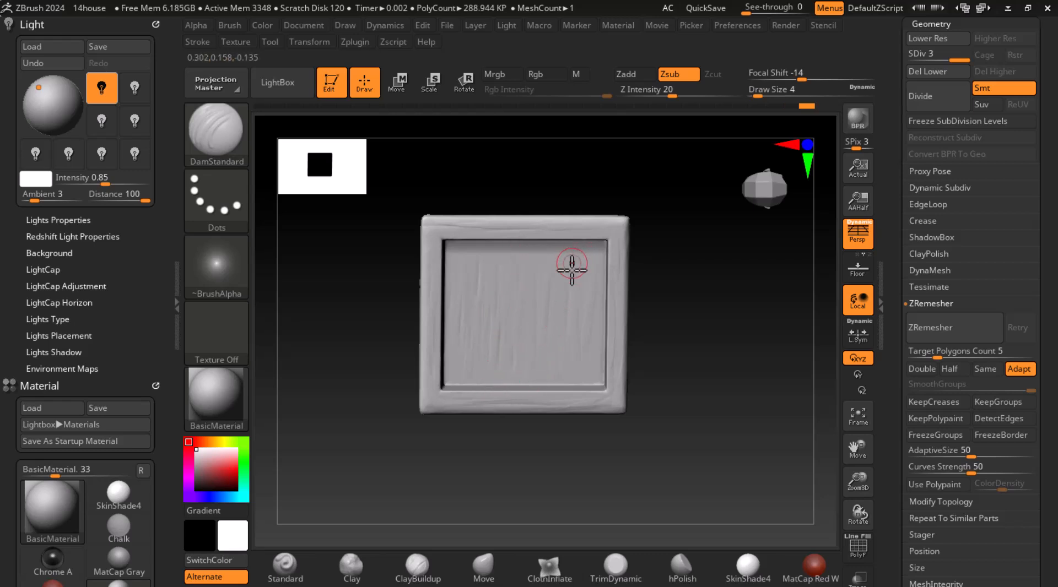
{"action": "left_click_drag", "start_coordinate": [586, 314], "coordinate": [583, 368]}
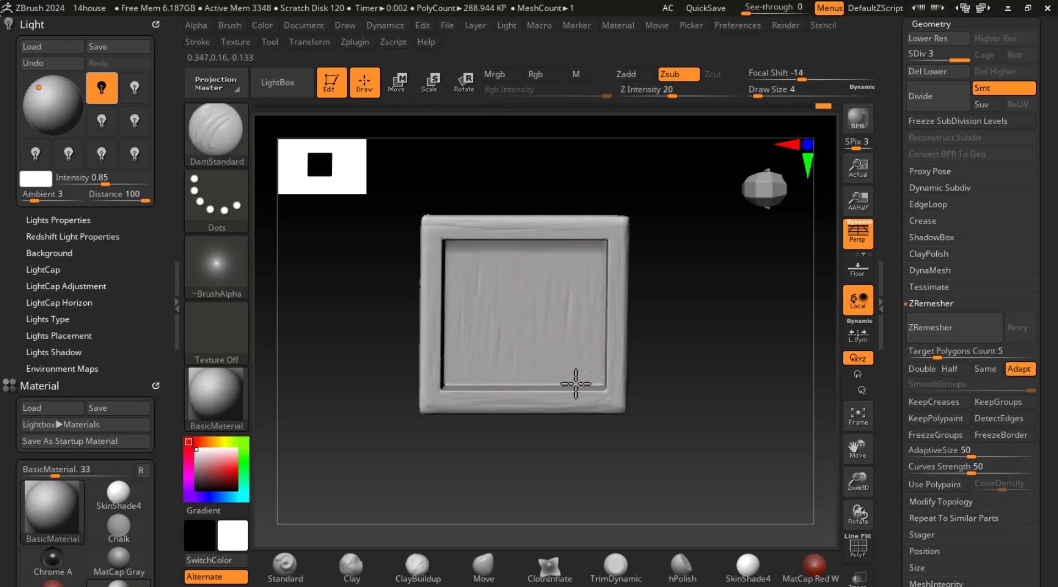
Step: Carve the first DamStandard grain lines into the box's inner walls
{"action": "left_click_drag", "start_coordinate": [655, 409], "coordinate": [756, 441]}
{"action": "mouse_move", "coordinate": [752, 488]}
{"action": "left_mouse_down"}
{"action": "mouse_move", "coordinate": [777, 404]}
{"action": "mouse_move", "coordinate": [792, 452]}
{"action": "mouse_move", "coordinate": [793, 424]}
{"action": "mouse_move", "coordinate": [831, 498]}
{"action": "mouse_move", "coordinate": [826, 432]}
{"action": "left_mouse_up"}
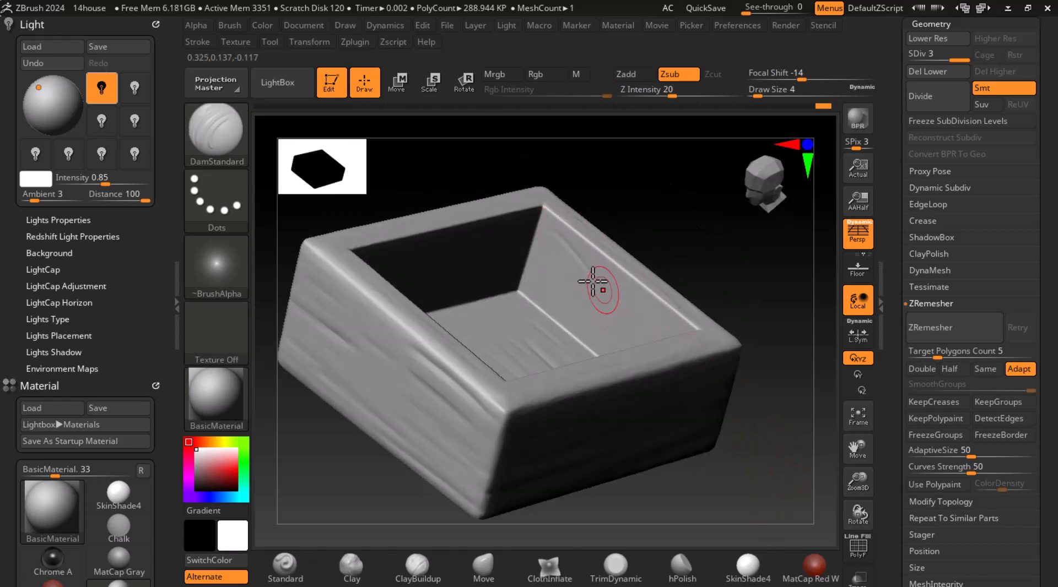
{"action": "mouse_move", "coordinate": [759, 435]}
{"action": "left_mouse_down"}
{"action": "mouse_move", "coordinate": [850, 480]}
{"action": "mouse_move", "coordinate": [781, 483]}
{"action": "mouse_move", "coordinate": [858, 553]}
{"action": "mouse_move", "coordinate": [772, 500]}
{"action": "left_mouse_up"}
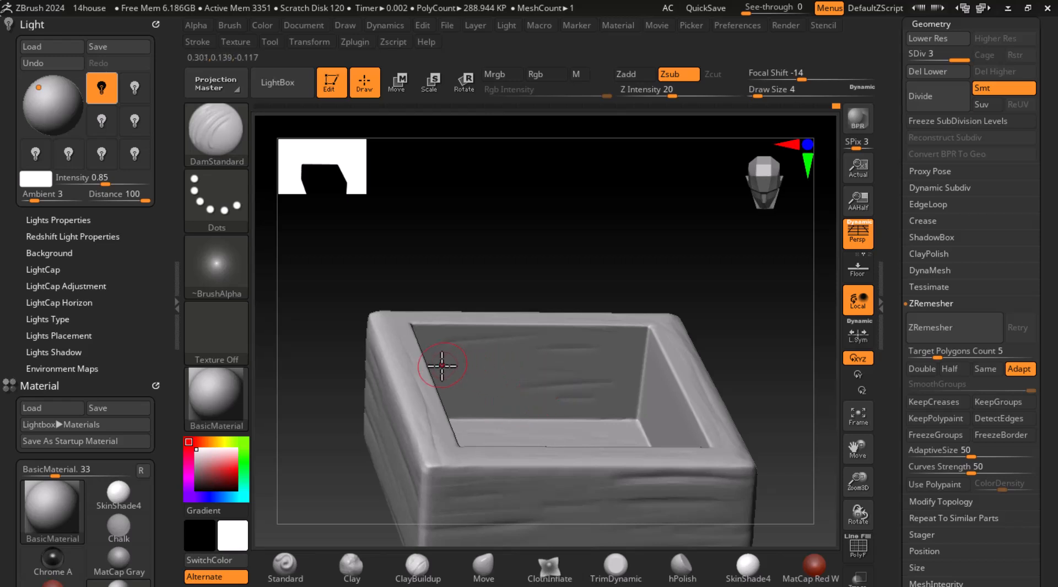
{"action": "left_click_drag", "start_coordinate": [638, 364], "coordinate": [692, 286]}
Step: Carve matching DamStandard grain lines into the remaining inner walls of the box
{"action": "left_click_drag", "start_coordinate": [640, 243], "coordinate": [422, 265]}
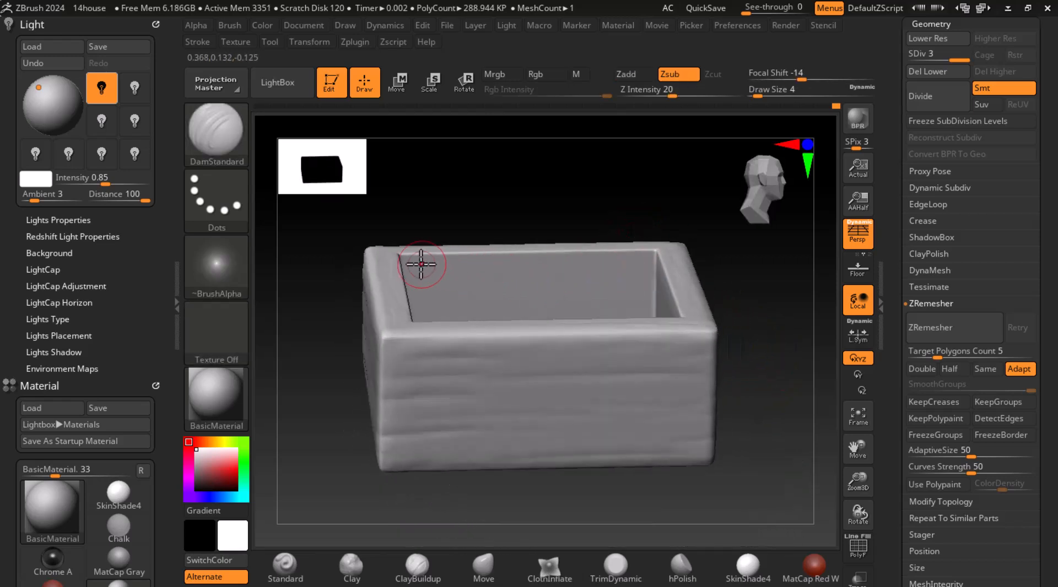
{"action": "left_click_drag", "start_coordinate": [683, 220], "coordinate": [702, 303]}
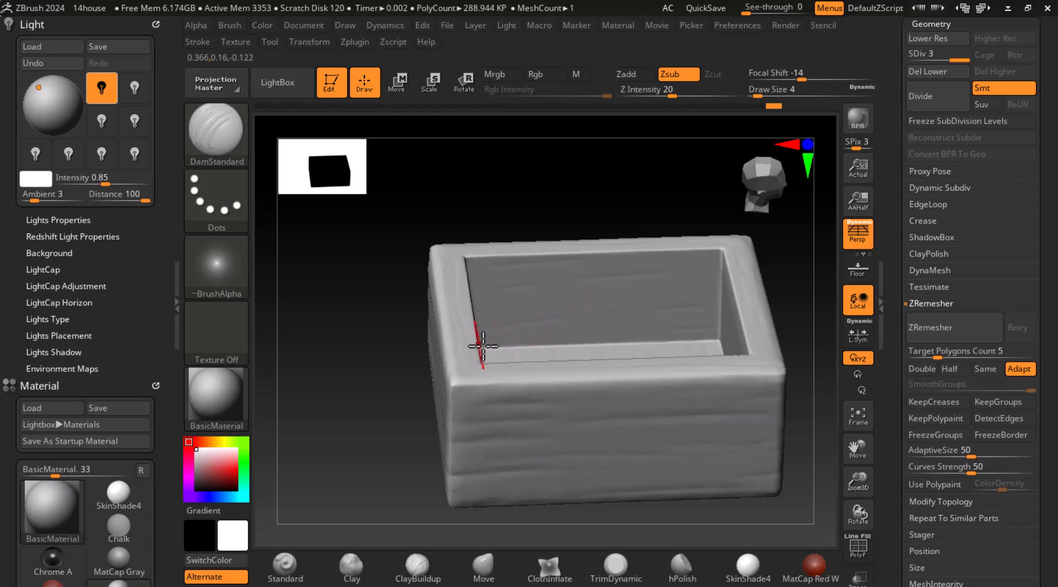
{"action": "left_click_drag", "start_coordinate": [620, 231], "coordinate": [569, 226]}
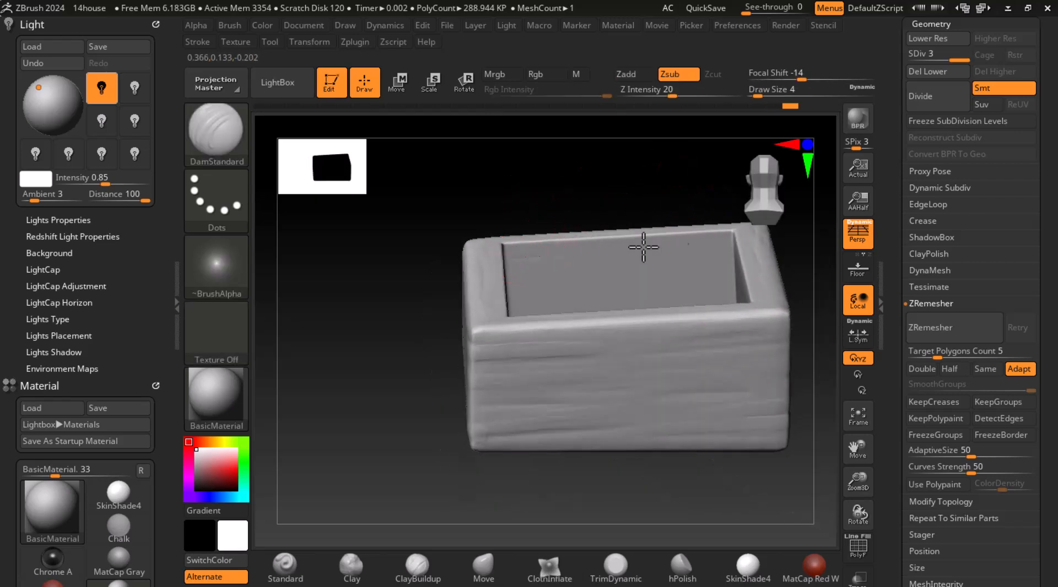
{"action": "mouse_move", "coordinate": [589, 165]}
{"action": "left_mouse_down"}
{"action": "mouse_move", "coordinate": [612, 186]}
{"action": "mouse_move", "coordinate": [574, 167]}
{"action": "mouse_move", "coordinate": [654, 187]}
{"action": "mouse_move", "coordinate": [639, 233]}
{"action": "mouse_move", "coordinate": [663, 165]}
{"action": "mouse_move", "coordinate": [654, 160]}
{"action": "mouse_move", "coordinate": [600, 224]}
{"action": "mouse_move", "coordinate": [599, 249]}
{"action": "mouse_move", "coordinate": [538, 248]}
{"action": "left_mouse_up"}
{"action": "left_click_drag", "start_coordinate": [610, 205], "coordinate": [613, 248]}
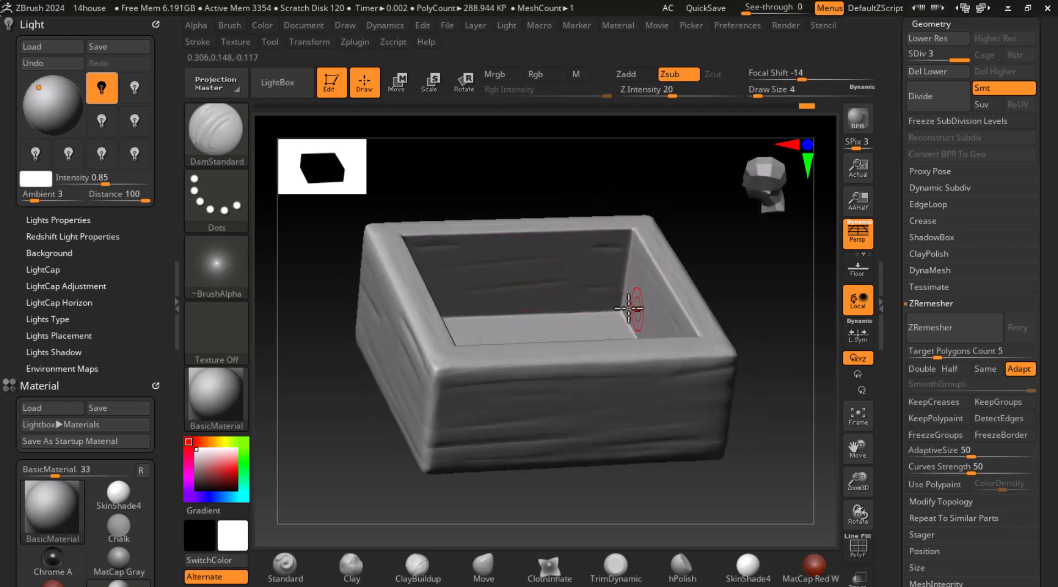
{"action": "left_click_drag", "start_coordinate": [600, 251], "coordinate": [560, 205]}
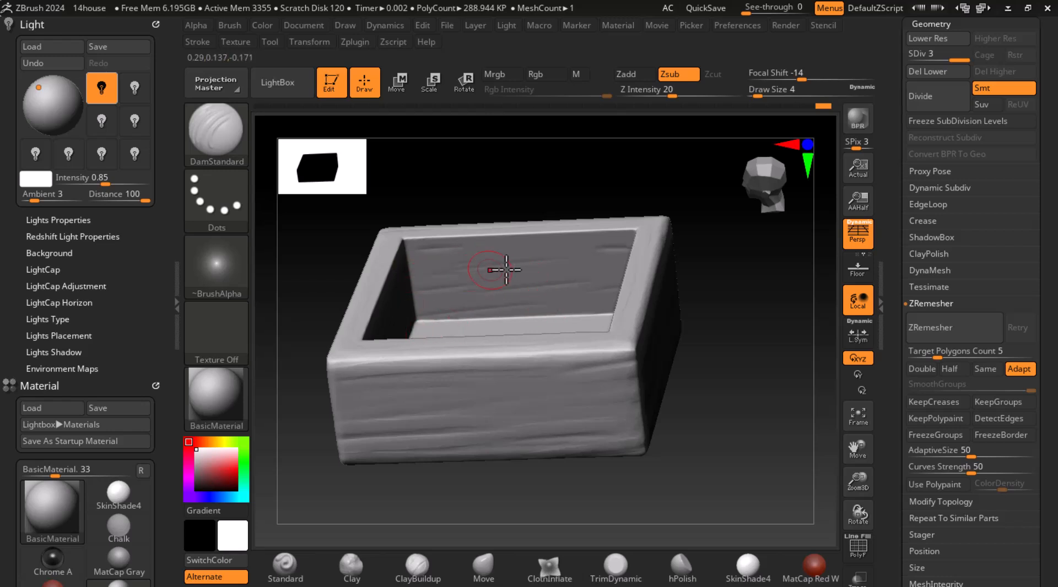
{"action": "left_click_drag", "start_coordinate": [587, 208], "coordinate": [796, 366]}
{"action": "mouse_move", "coordinate": [740, 395]}
{"action": "left_mouse_down"}
{"action": "mouse_move", "coordinate": [676, 348]}
{"action": "mouse_move", "coordinate": [703, 364]}
{"action": "mouse_move", "coordinate": [729, 421]}
{"action": "mouse_move", "coordinate": [722, 393]}
{"action": "left_mouse_up"}
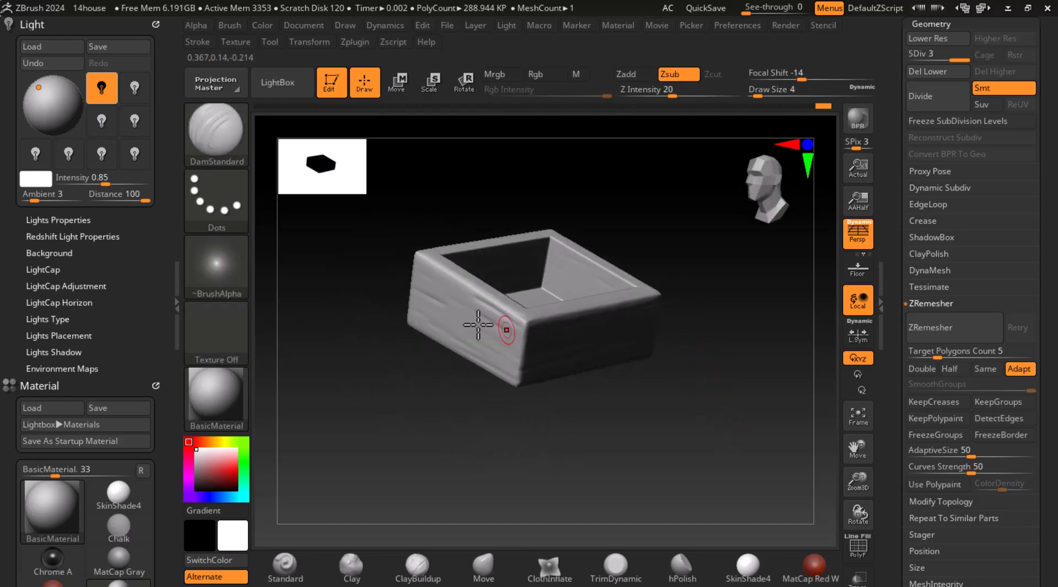
Step: Switch to the ClayBuildup brush and add strokes along the grain on one of the box's inner walls
{"action": "left_click", "coordinate": [218, 139]}
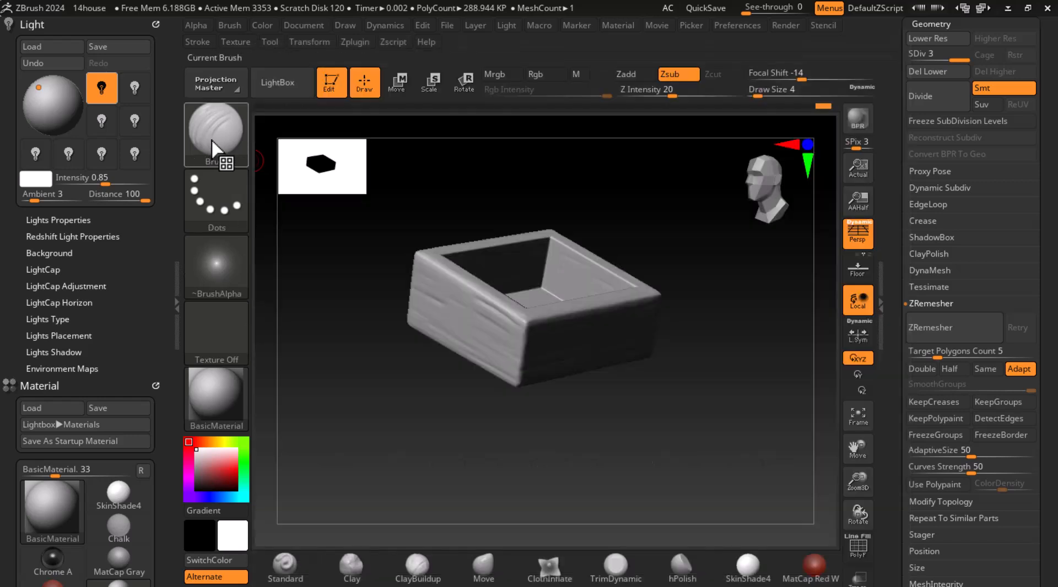
{"action": "left_click", "coordinate": [418, 566]}
{"action": "mouse_move", "coordinate": [725, 441]}
{"action": "left_mouse_down"}
{"action": "mouse_move", "coordinate": [738, 402]}
{"action": "mouse_move", "coordinate": [750, 424]}
{"action": "mouse_move", "coordinate": [719, 378]}
{"action": "left_mouse_up"}
{"action": "left_click_drag", "start_coordinate": [510, 268], "coordinate": [612, 274]}
{"action": "left_click_drag", "start_coordinate": [506, 293], "coordinate": [624, 294]}
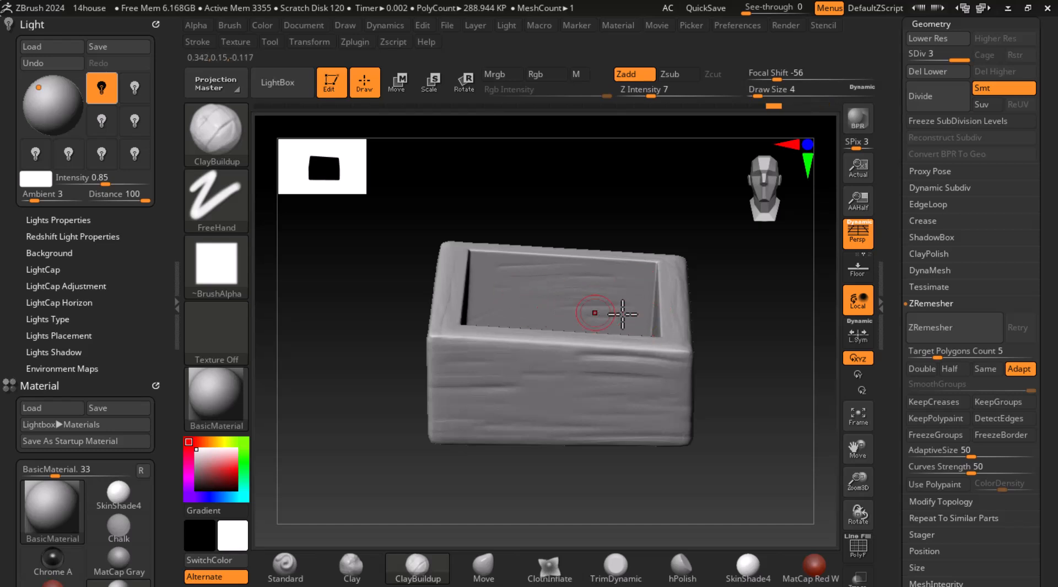
{"action": "left_click_drag", "start_coordinate": [477, 300], "coordinate": [564, 304]}
{"action": "left_click_drag", "start_coordinate": [474, 272], "coordinate": [575, 262]}
{"action": "mouse_move", "coordinate": [575, 261]}
{"action": "right_mouse_down"}
{"action": "mouse_move", "coordinate": [779, 266]}
{"action": "mouse_move", "coordinate": [762, 284]}
{"action": "mouse_move", "coordinate": [725, 262]}
{"action": "mouse_move", "coordinate": [495, 220]}
{"action": "mouse_move", "coordinate": [527, 255]}
{"action": "mouse_move", "coordinate": [557, 238]}
{"action": "mouse_move", "coordinate": [514, 308]}
{"action": "right_mouse_up"}
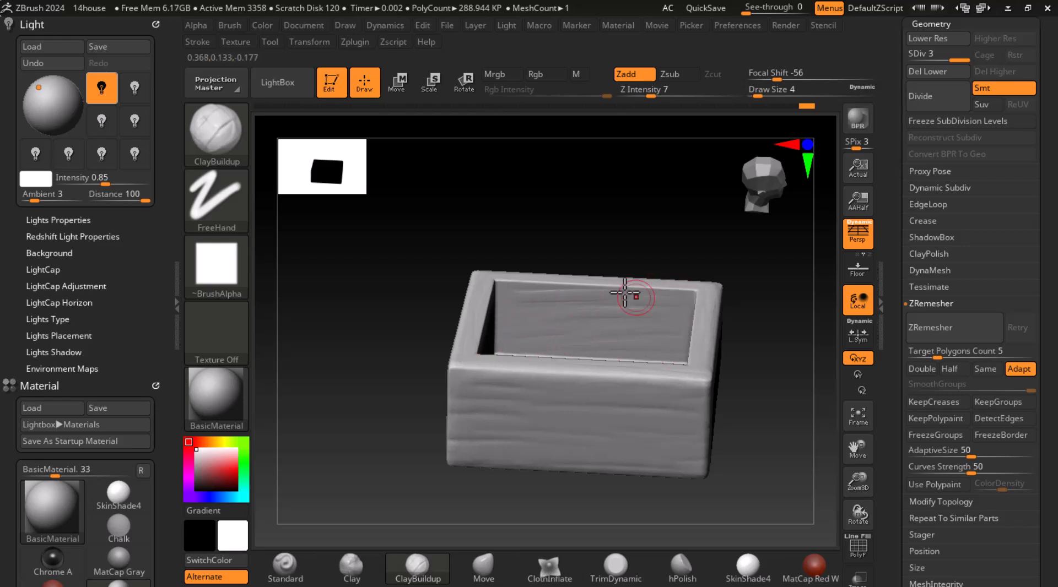
Step: Continue building up the grain with ClayBuildup strokes on the neighbouring inner walls of the box
{"action": "right_click_drag", "start_coordinate": [636, 297], "coordinate": [696, 281]}
{"action": "mouse_move", "coordinate": [688, 323]}
{"action": "right_mouse_down"}
{"action": "mouse_move", "coordinate": [696, 241]}
{"action": "mouse_move", "coordinate": [567, 205]}
{"action": "mouse_move", "coordinate": [591, 237]}
{"action": "mouse_move", "coordinate": [568, 279]}
{"action": "right_mouse_up"}
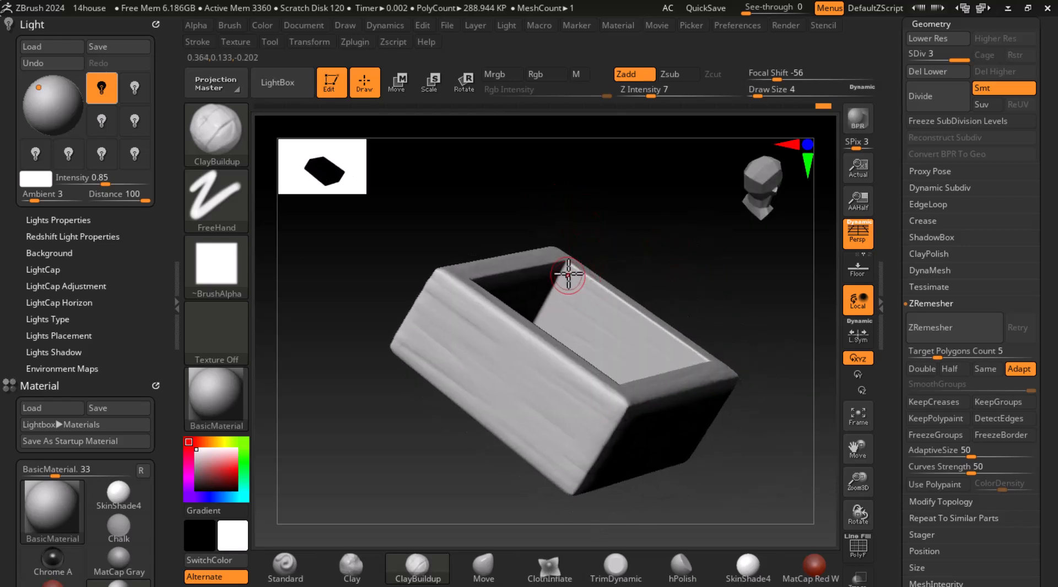
{"action": "right_click_drag", "start_coordinate": [664, 253], "coordinate": [542, 246]}
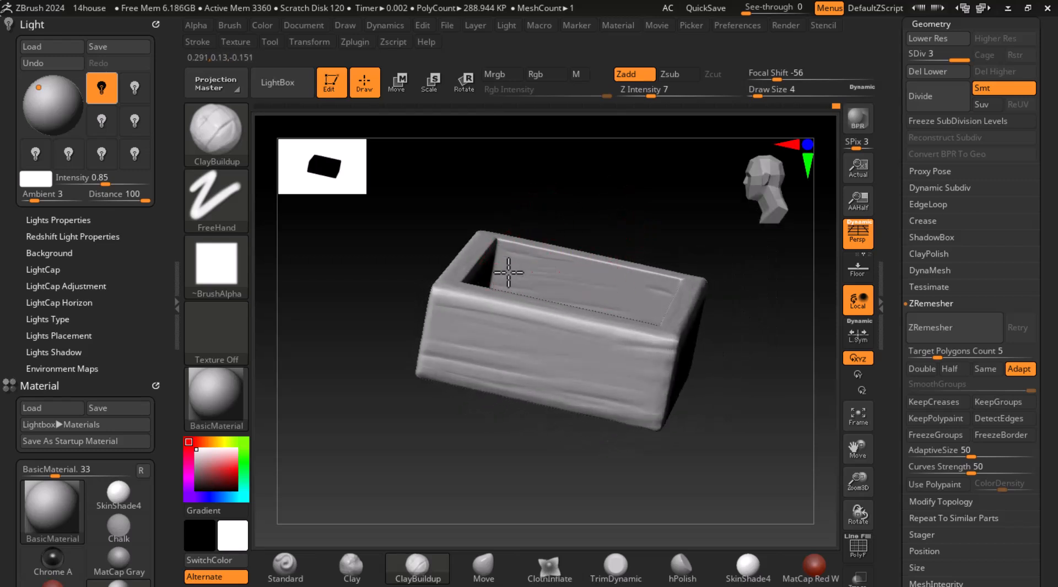
{"action": "mouse_move", "coordinate": [632, 293]}
{"action": "left_mouse_down"}
{"action": "mouse_move", "coordinate": [533, 273]}
{"action": "mouse_move", "coordinate": [645, 280]}
{"action": "left_mouse_up"}
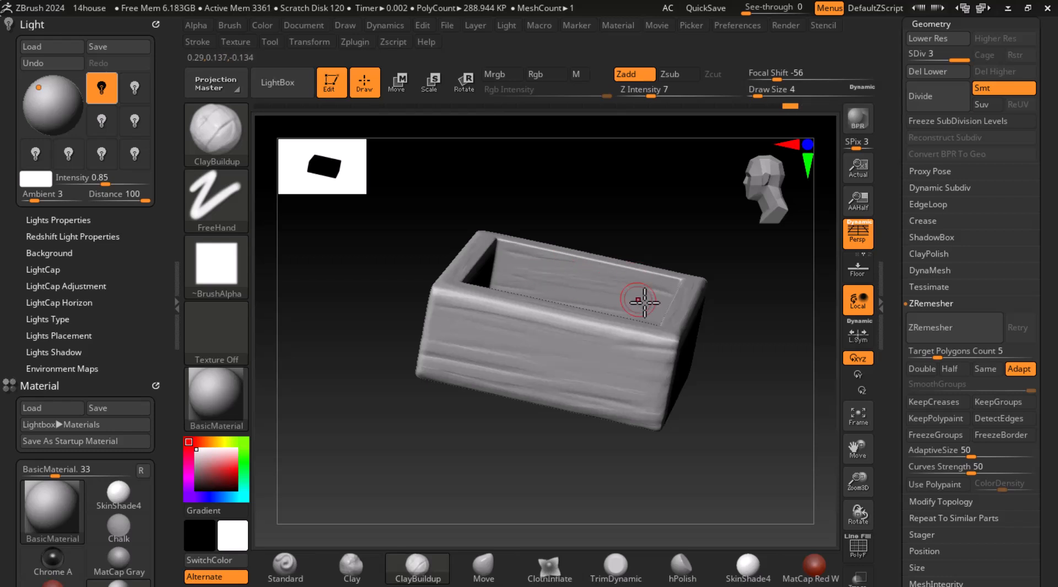
{"action": "left_click_drag", "start_coordinate": [683, 222], "coordinate": [681, 254]}
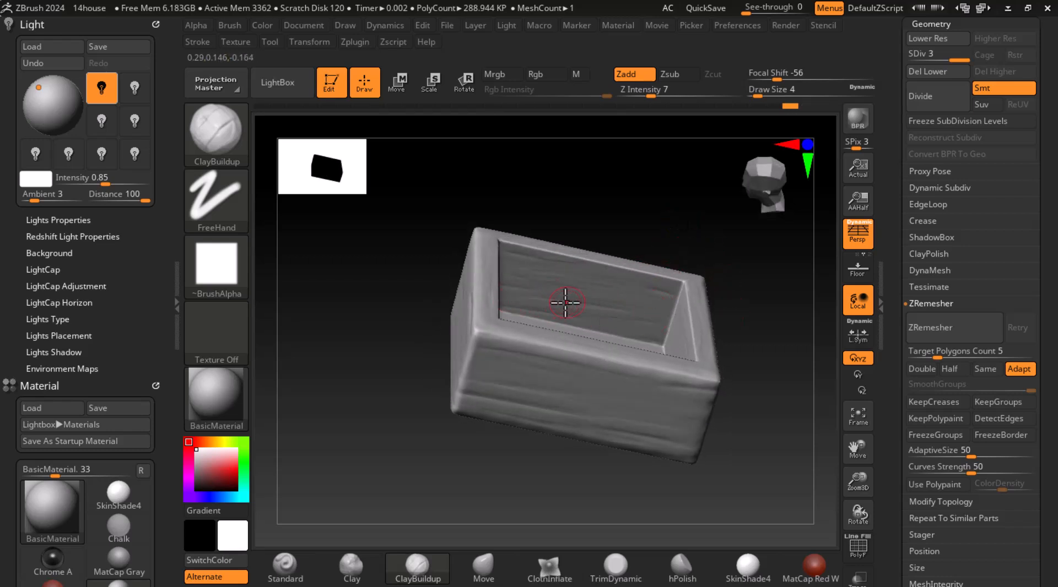
{"action": "mouse_move", "coordinate": [676, 243]}
{"action": "left_mouse_down"}
{"action": "mouse_move", "coordinate": [713, 300]}
{"action": "mouse_move", "coordinate": [794, 352]}
{"action": "mouse_move", "coordinate": [790, 311]}
{"action": "mouse_move", "coordinate": [668, 279]}
{"action": "mouse_move", "coordinate": [619, 366]}
{"action": "mouse_move", "coordinate": [654, 380]}
{"action": "mouse_move", "coordinate": [661, 364]}
{"action": "mouse_move", "coordinate": [619, 418]}
{"action": "mouse_move", "coordinate": [635, 372]}
{"action": "left_mouse_up"}
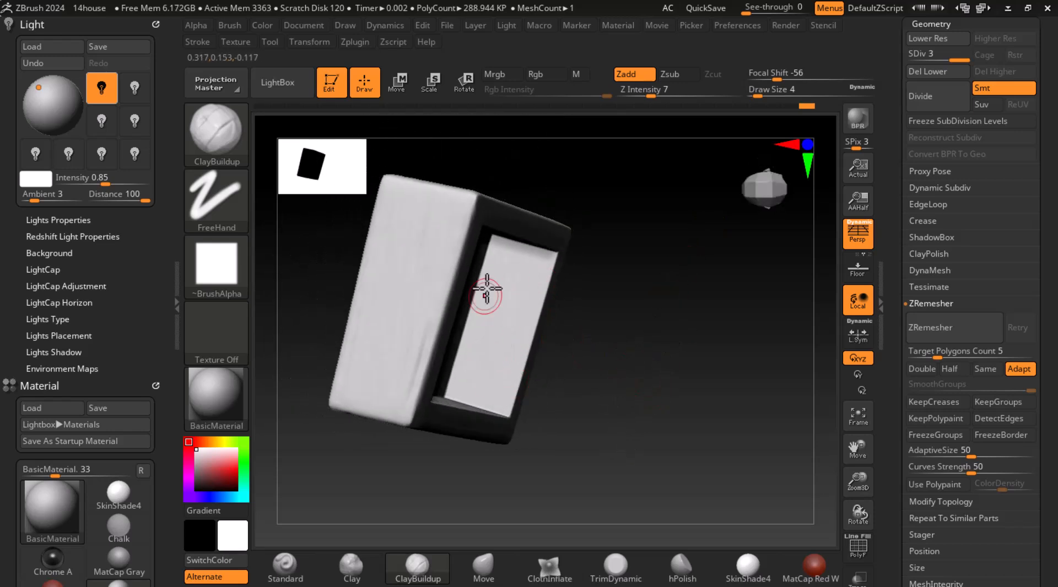
Step: Fill in the rest of the box's interior with ClayBuildup grain strokes on the floor and remaining walls
{"action": "mouse_move", "coordinate": [636, 416]}
{"action": "left_mouse_down"}
{"action": "mouse_move", "coordinate": [603, 296]}
{"action": "mouse_move", "coordinate": [634, 286]}
{"action": "mouse_move", "coordinate": [661, 298]}
{"action": "mouse_move", "coordinate": [657, 328]}
{"action": "mouse_move", "coordinate": [606, 322]}
{"action": "left_mouse_up"}
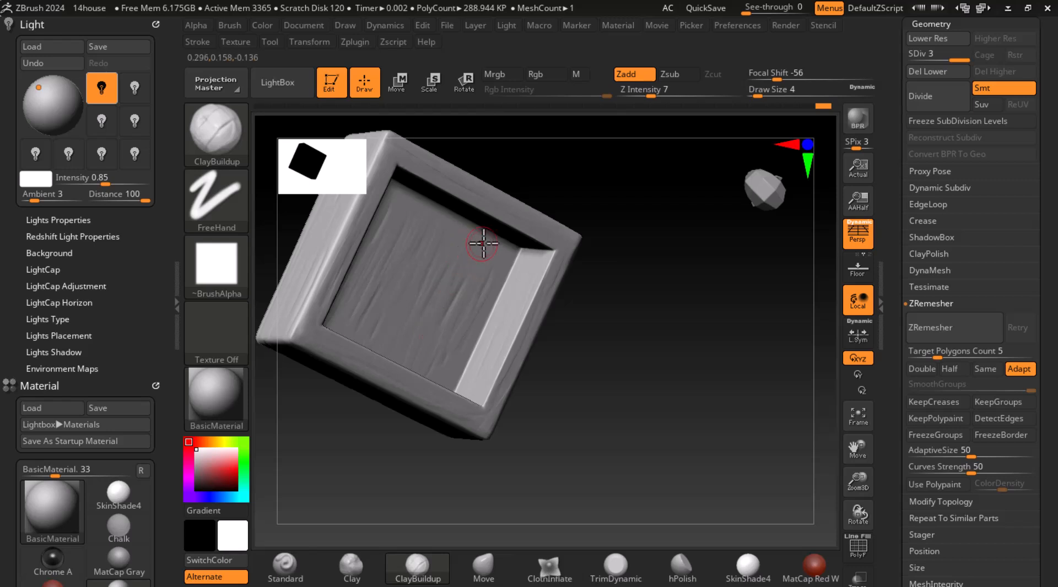
{"action": "left_click_drag", "start_coordinate": [590, 353], "coordinate": [452, 265]}
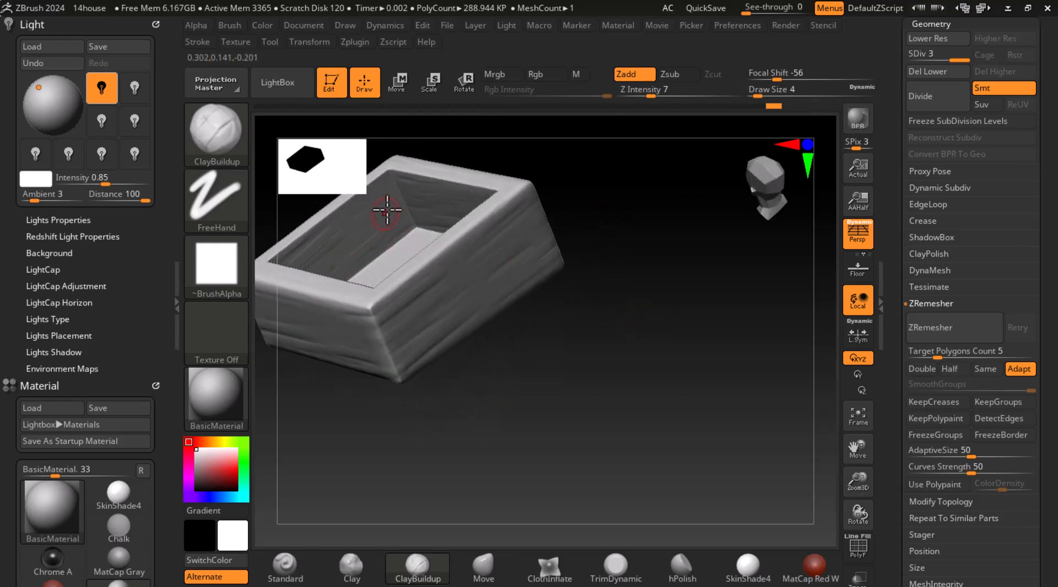
{"action": "left_click_drag", "start_coordinate": [588, 212], "coordinate": [402, 243]}
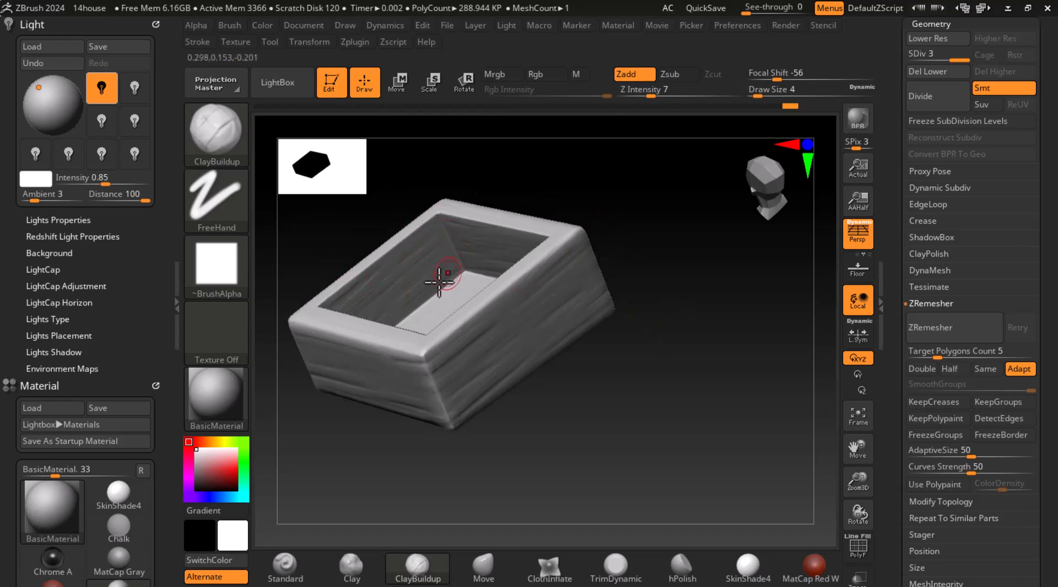
{"action": "left_click_drag", "start_coordinate": [621, 207], "coordinate": [401, 329]}
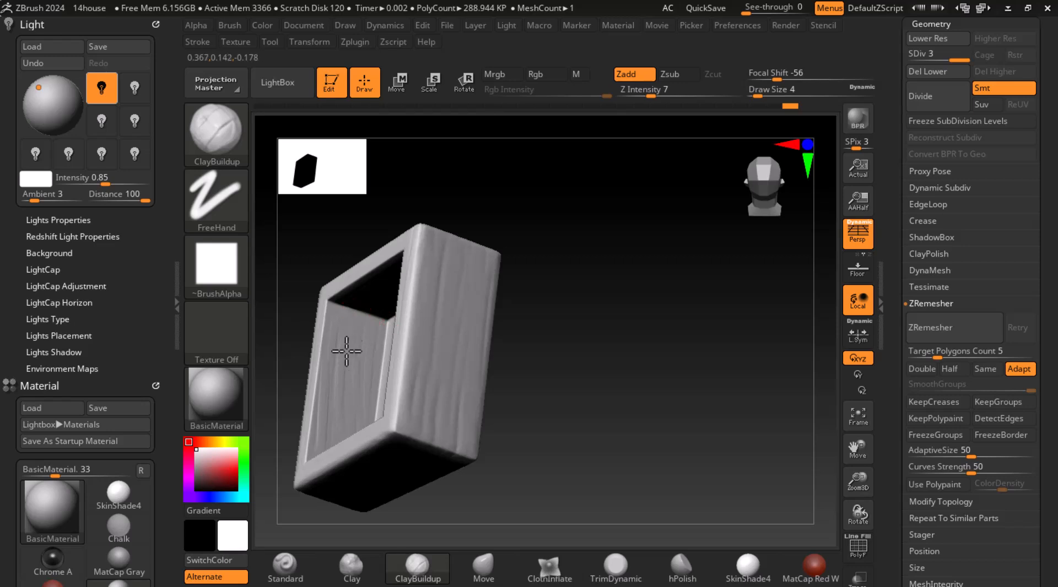
{"action": "left_click_drag", "start_coordinate": [307, 331], "coordinate": [401, 423]}
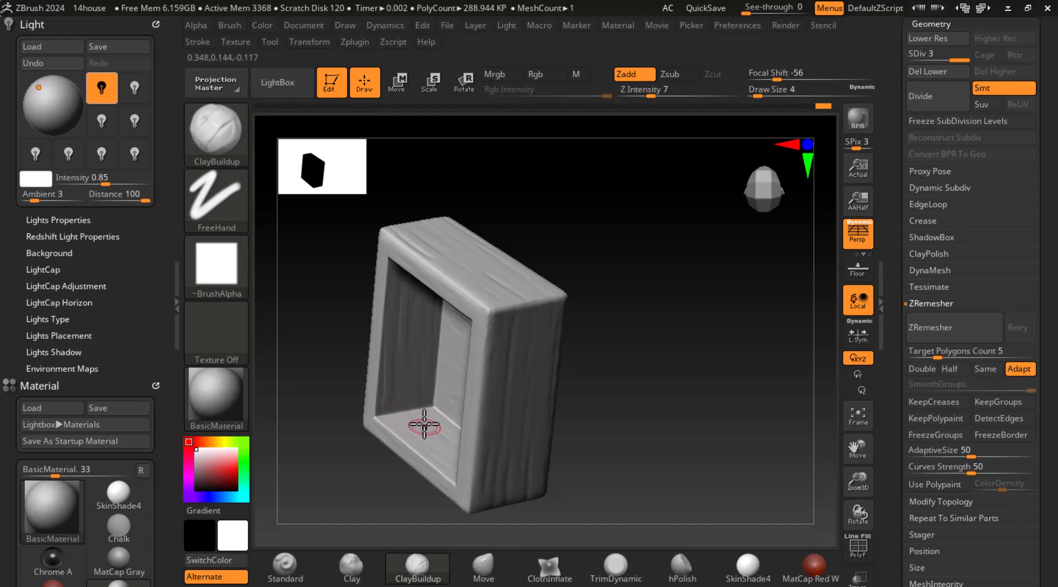
{"action": "left_click_drag", "start_coordinate": [353, 422], "coordinate": [408, 461]}
{"action": "left_click_drag", "start_coordinate": [533, 492], "coordinate": [817, 455]}
Step: Make all hidden subtools of the house cart visible again and frame the whole model
{"action": "left_click_drag", "start_coordinate": [904, 96], "coordinate": [903, 198]}
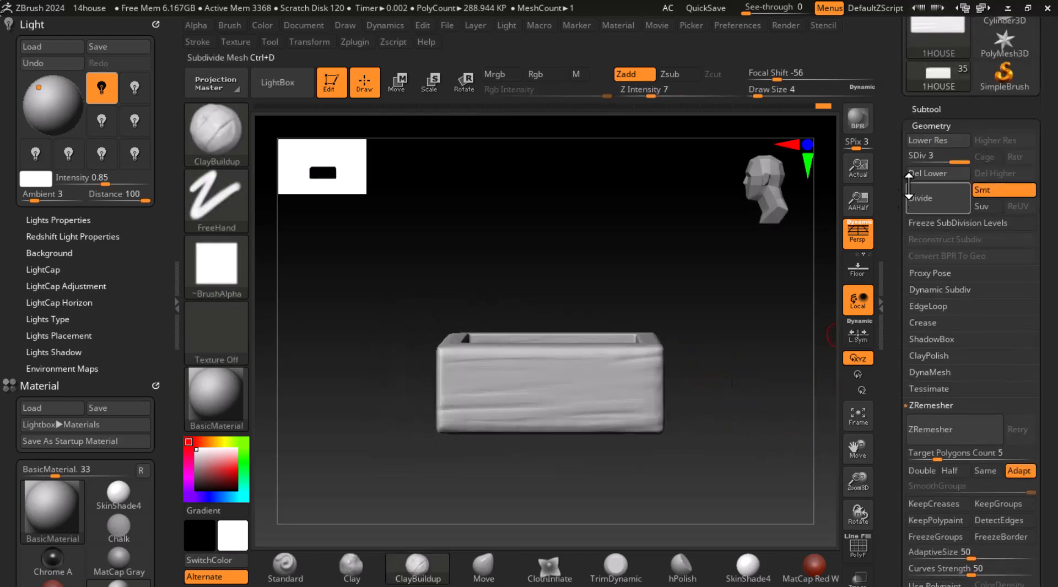
{"action": "left_click", "coordinate": [928, 109]}
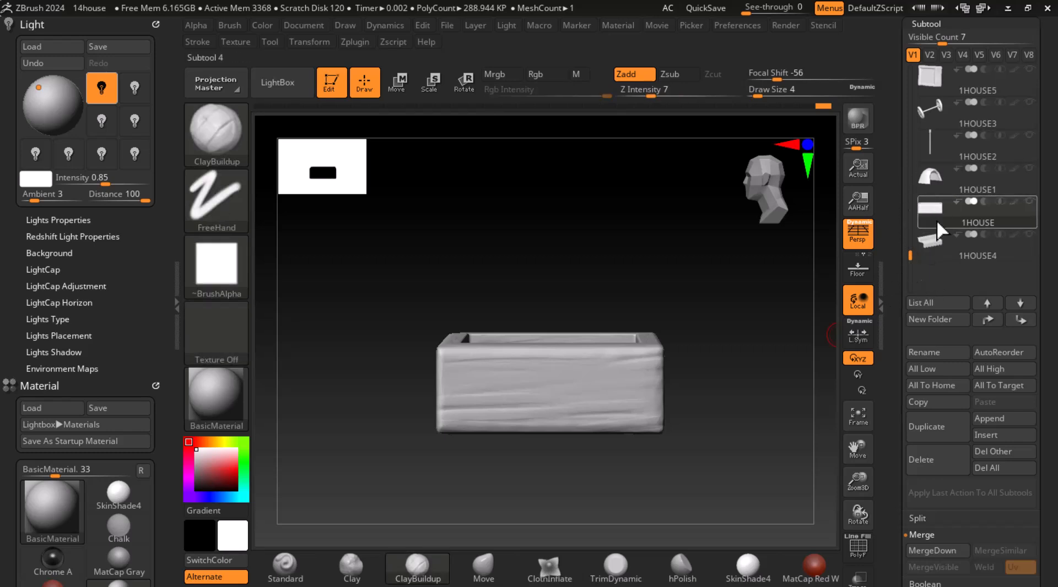
{"action": "mouse_move", "coordinate": [937, 220]}
{"action": "key", "text": "shift"}
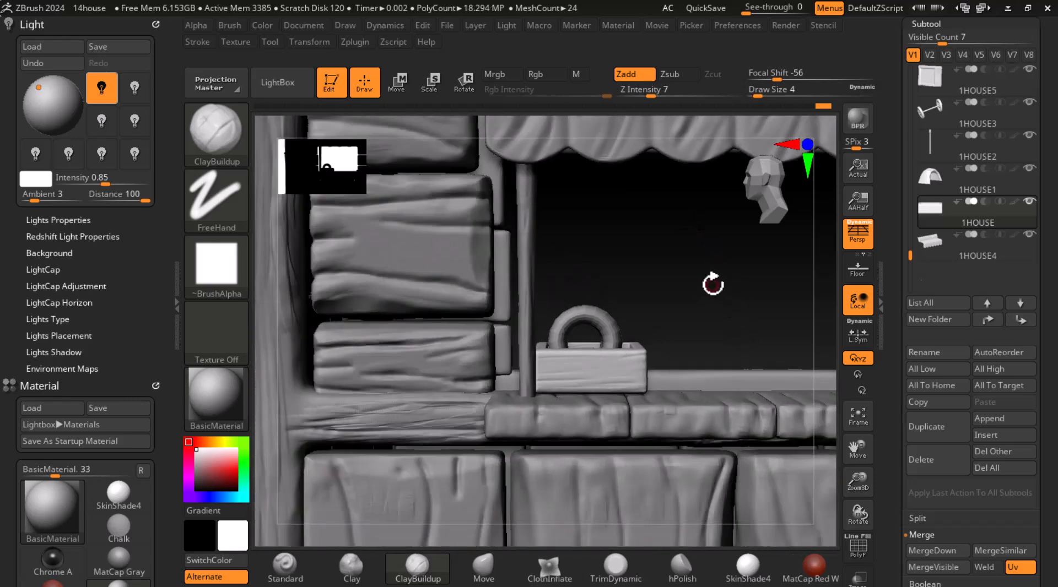
{"action": "key", "text": "f"}
{"action": "key", "text": "f"}
Step: Review the complete house cart from an angled view and check it against the reference image
{"action": "left_click_drag", "start_coordinate": [767, 400], "coordinate": [688, 379]}
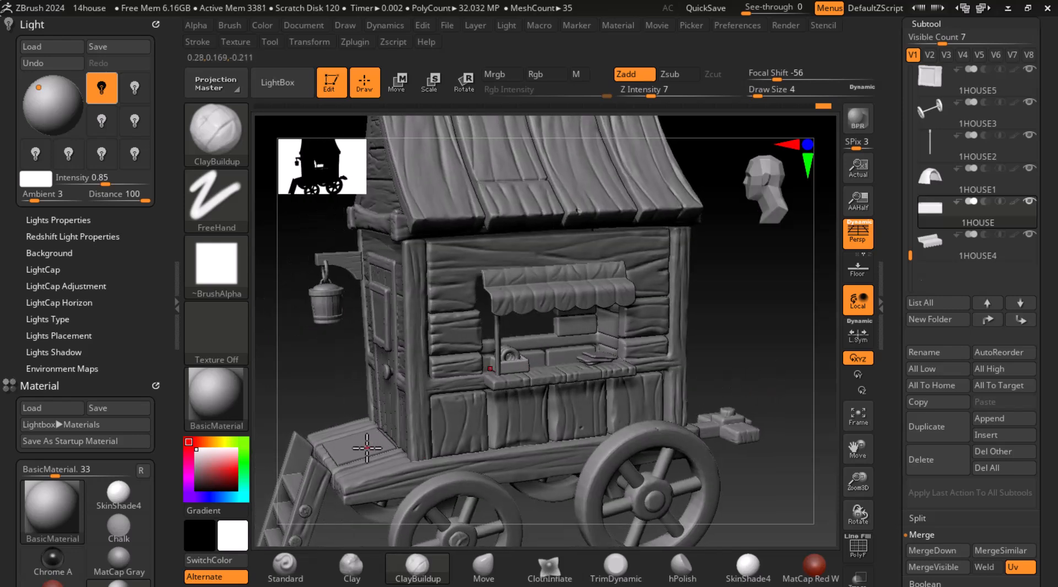
{"action": "left_click_drag", "start_coordinate": [770, 351], "coordinate": [746, 354], "text": "alt"}
{"action": "key", "text": "alt+Tab"}
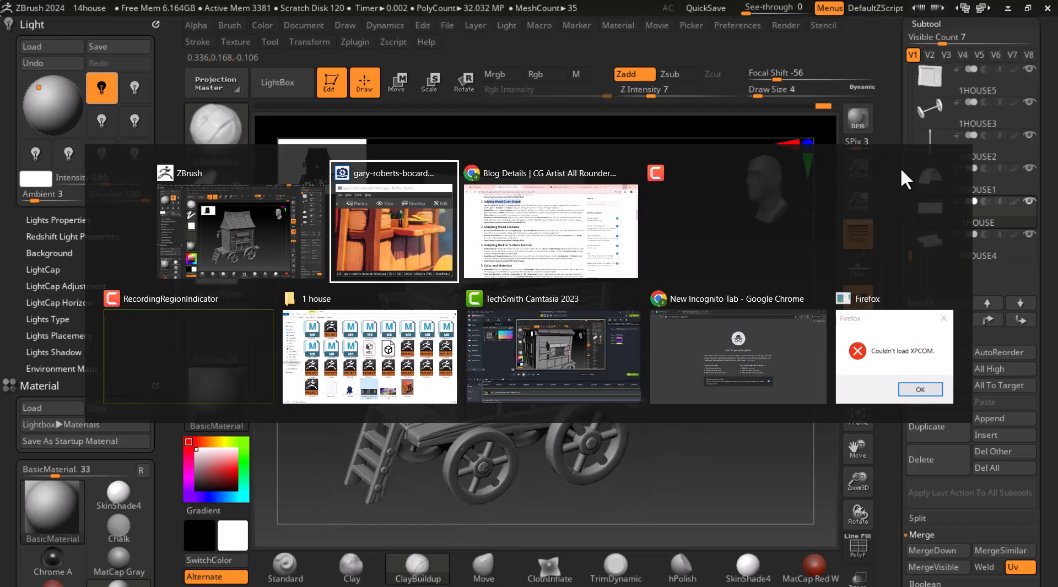
{"action": "left_click", "coordinate": [187, 335]}
{"action": "key", "text": "alt+Tab"}
{"action": "left_click", "coordinate": [765, 213]}
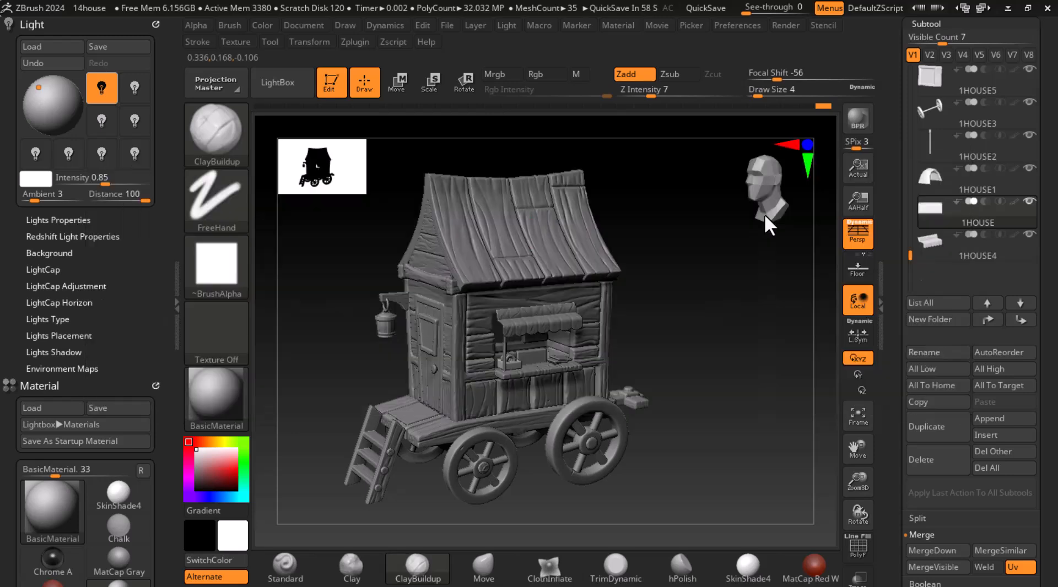